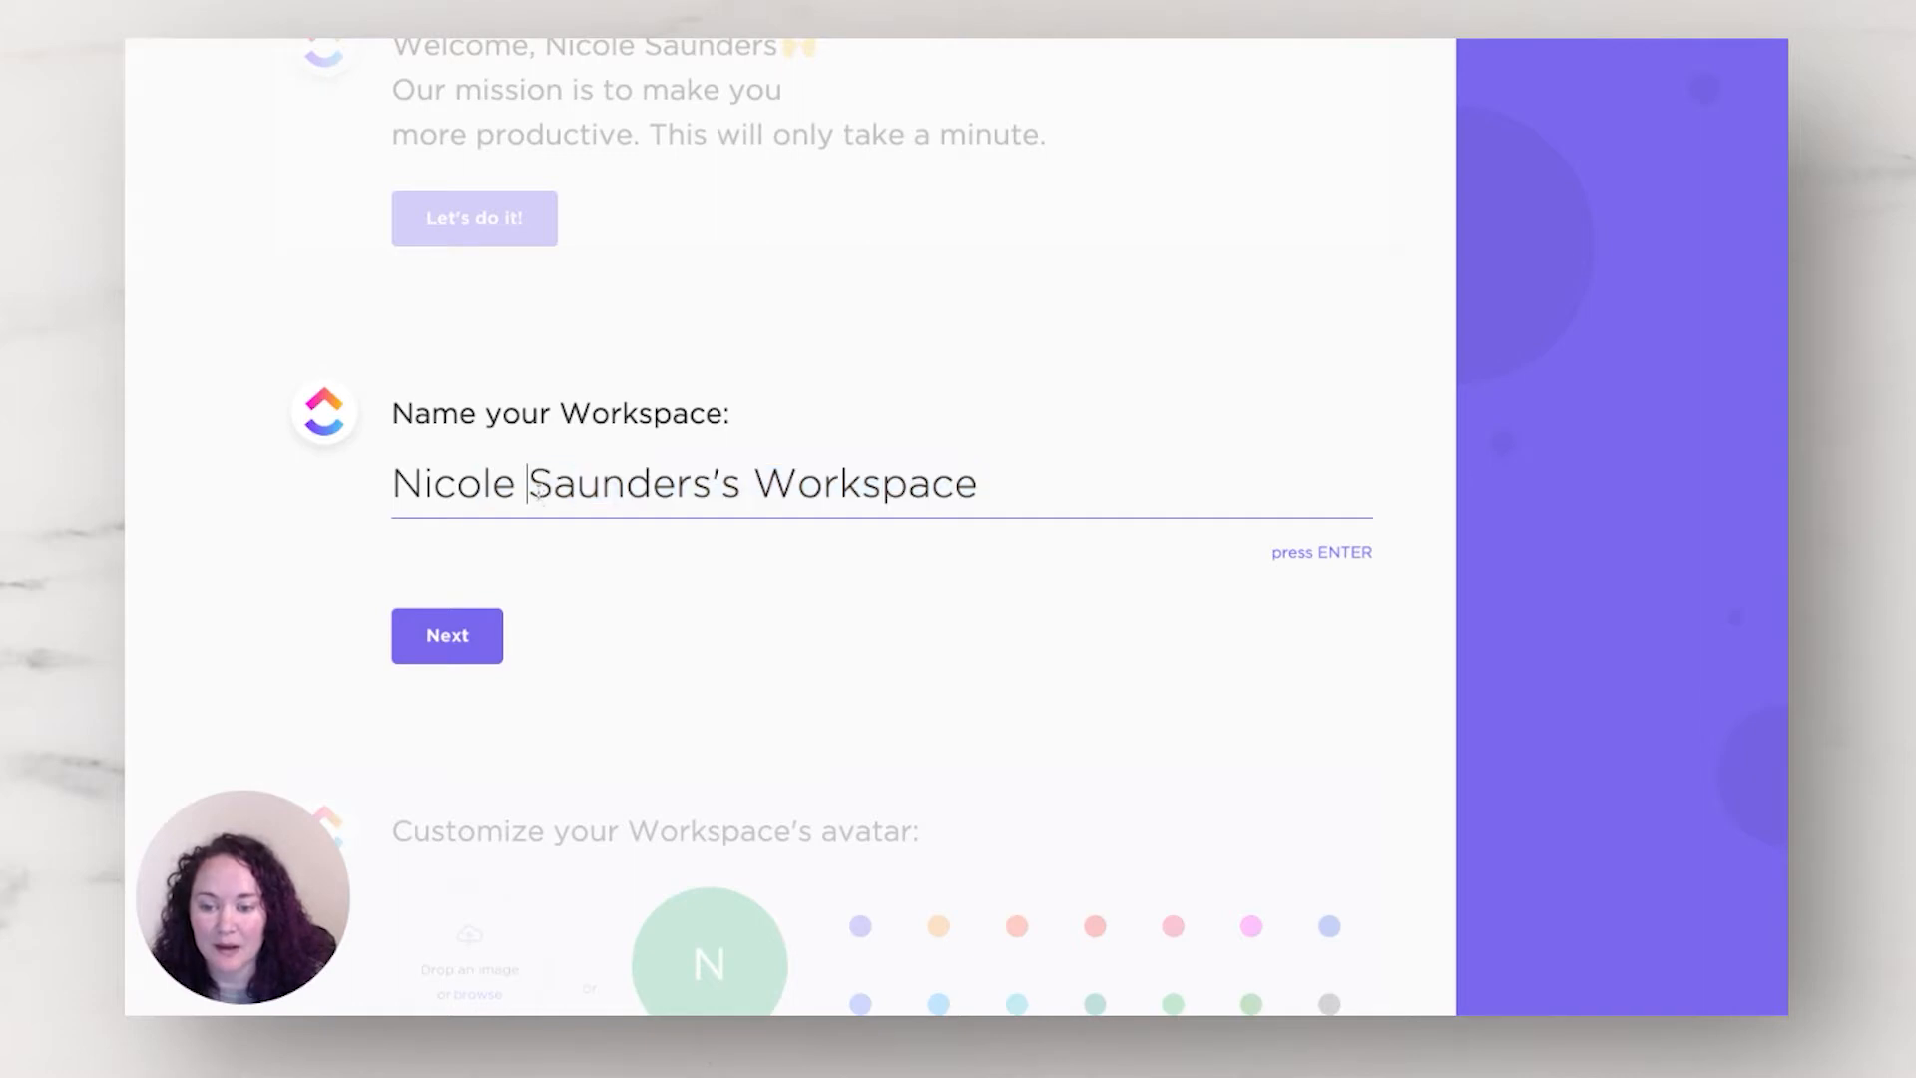
Step: Shorten the workspace name by removing the owner's surname and continue the setup
{"action": "key", "text": "shift+Left"}
{"action": "key", "text": "shift+Left"}
{"action": "key", "text": "shift+Left"}
{"action": "key", "text": "shift+Left"}
{"action": "key", "text": "shift+Right"}
{"action": "key", "text": "BackSpace"}
{"action": "key", "text": "BackSpace"}
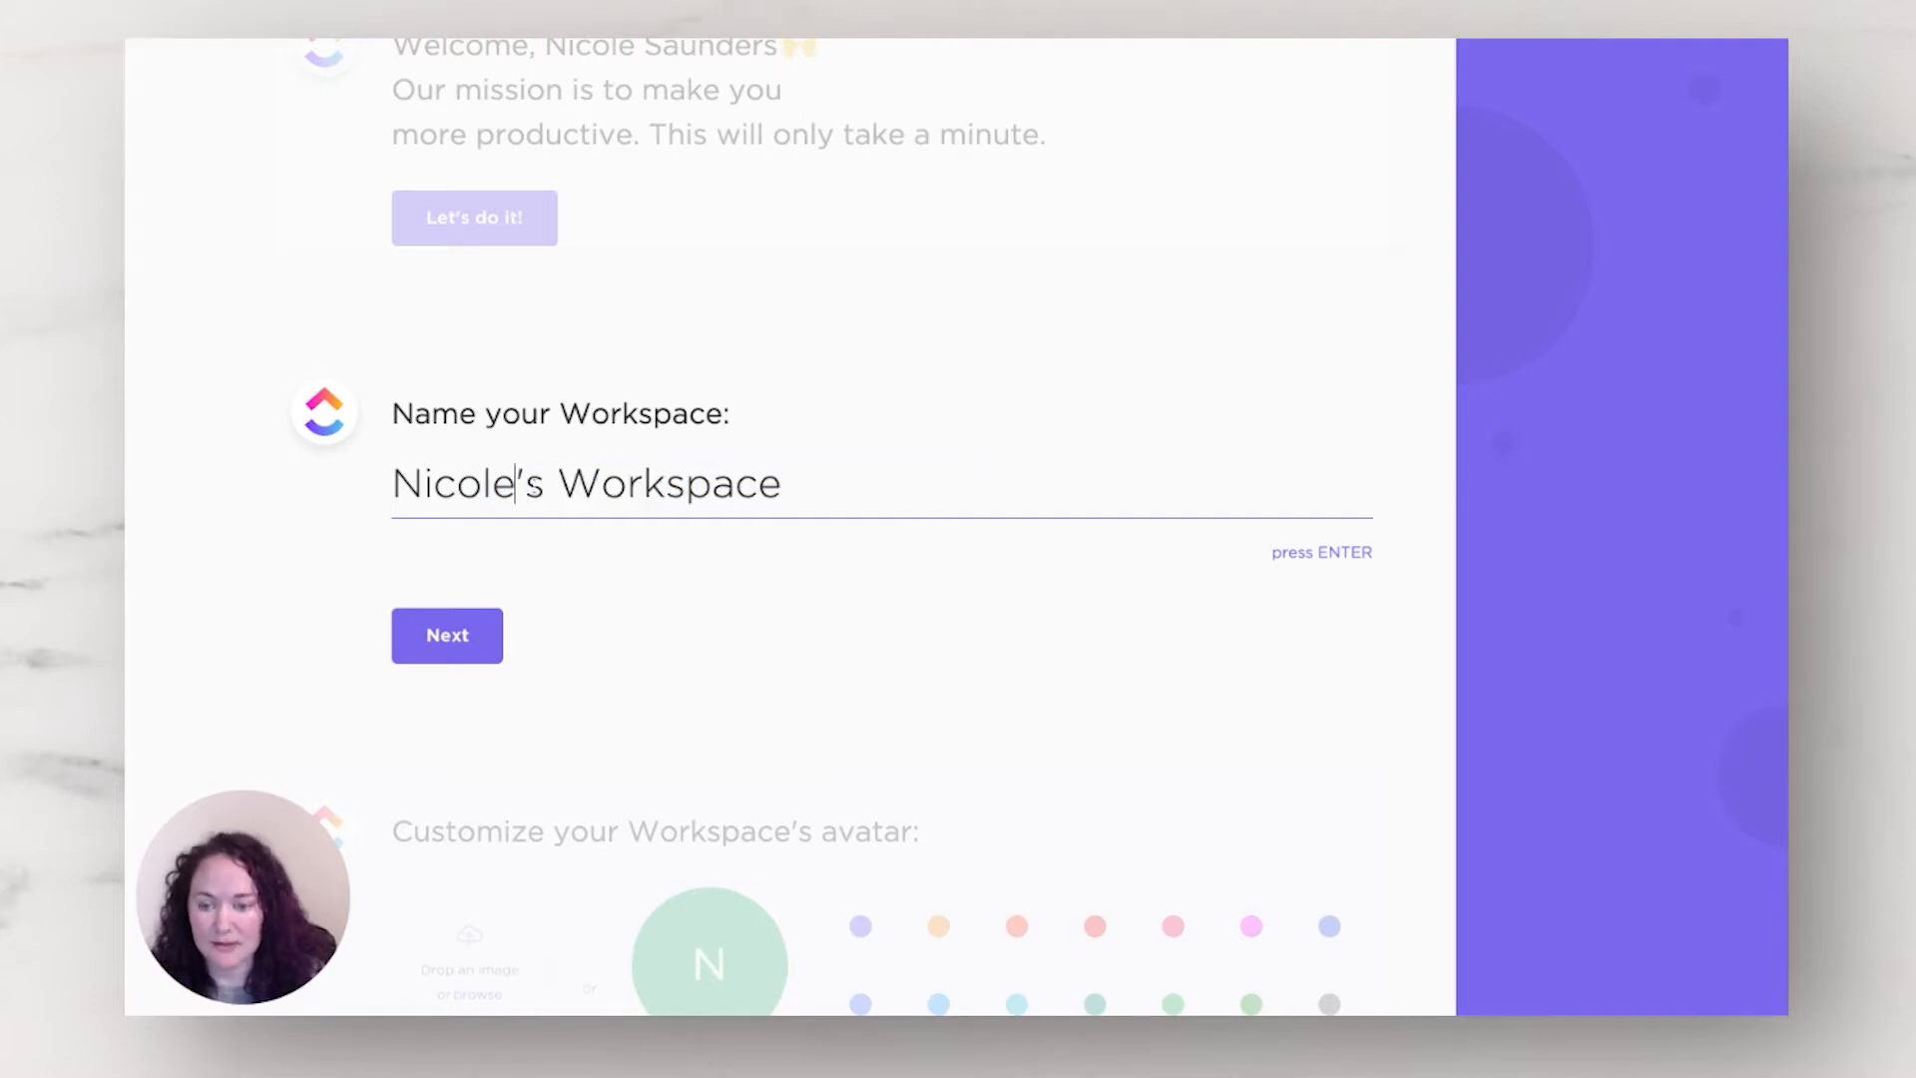
{"action": "left_click", "coordinate": [447, 635]}
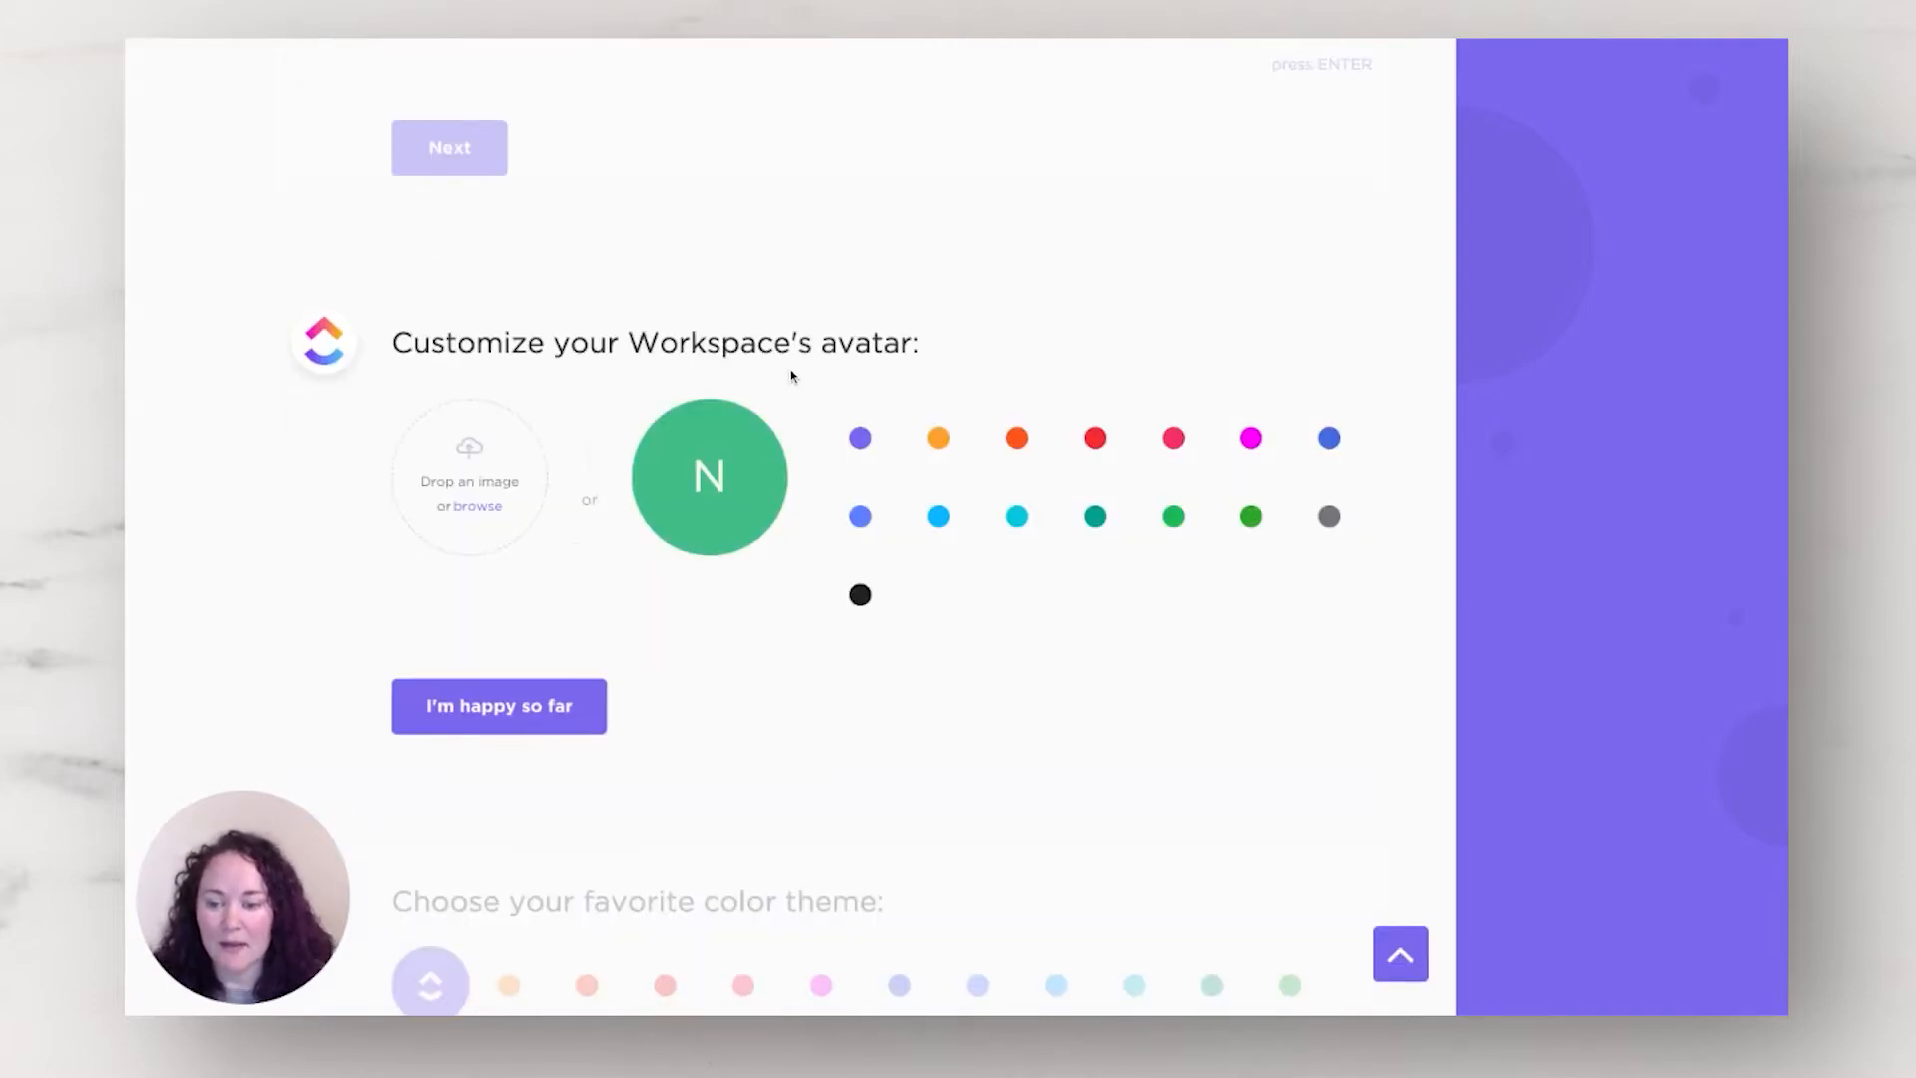
Step: Set both the workspace avatar colour and the colour theme to dark teal
{"action": "left_click", "coordinate": [1095, 516]}
{"action": "left_click", "coordinate": [547, 732]}
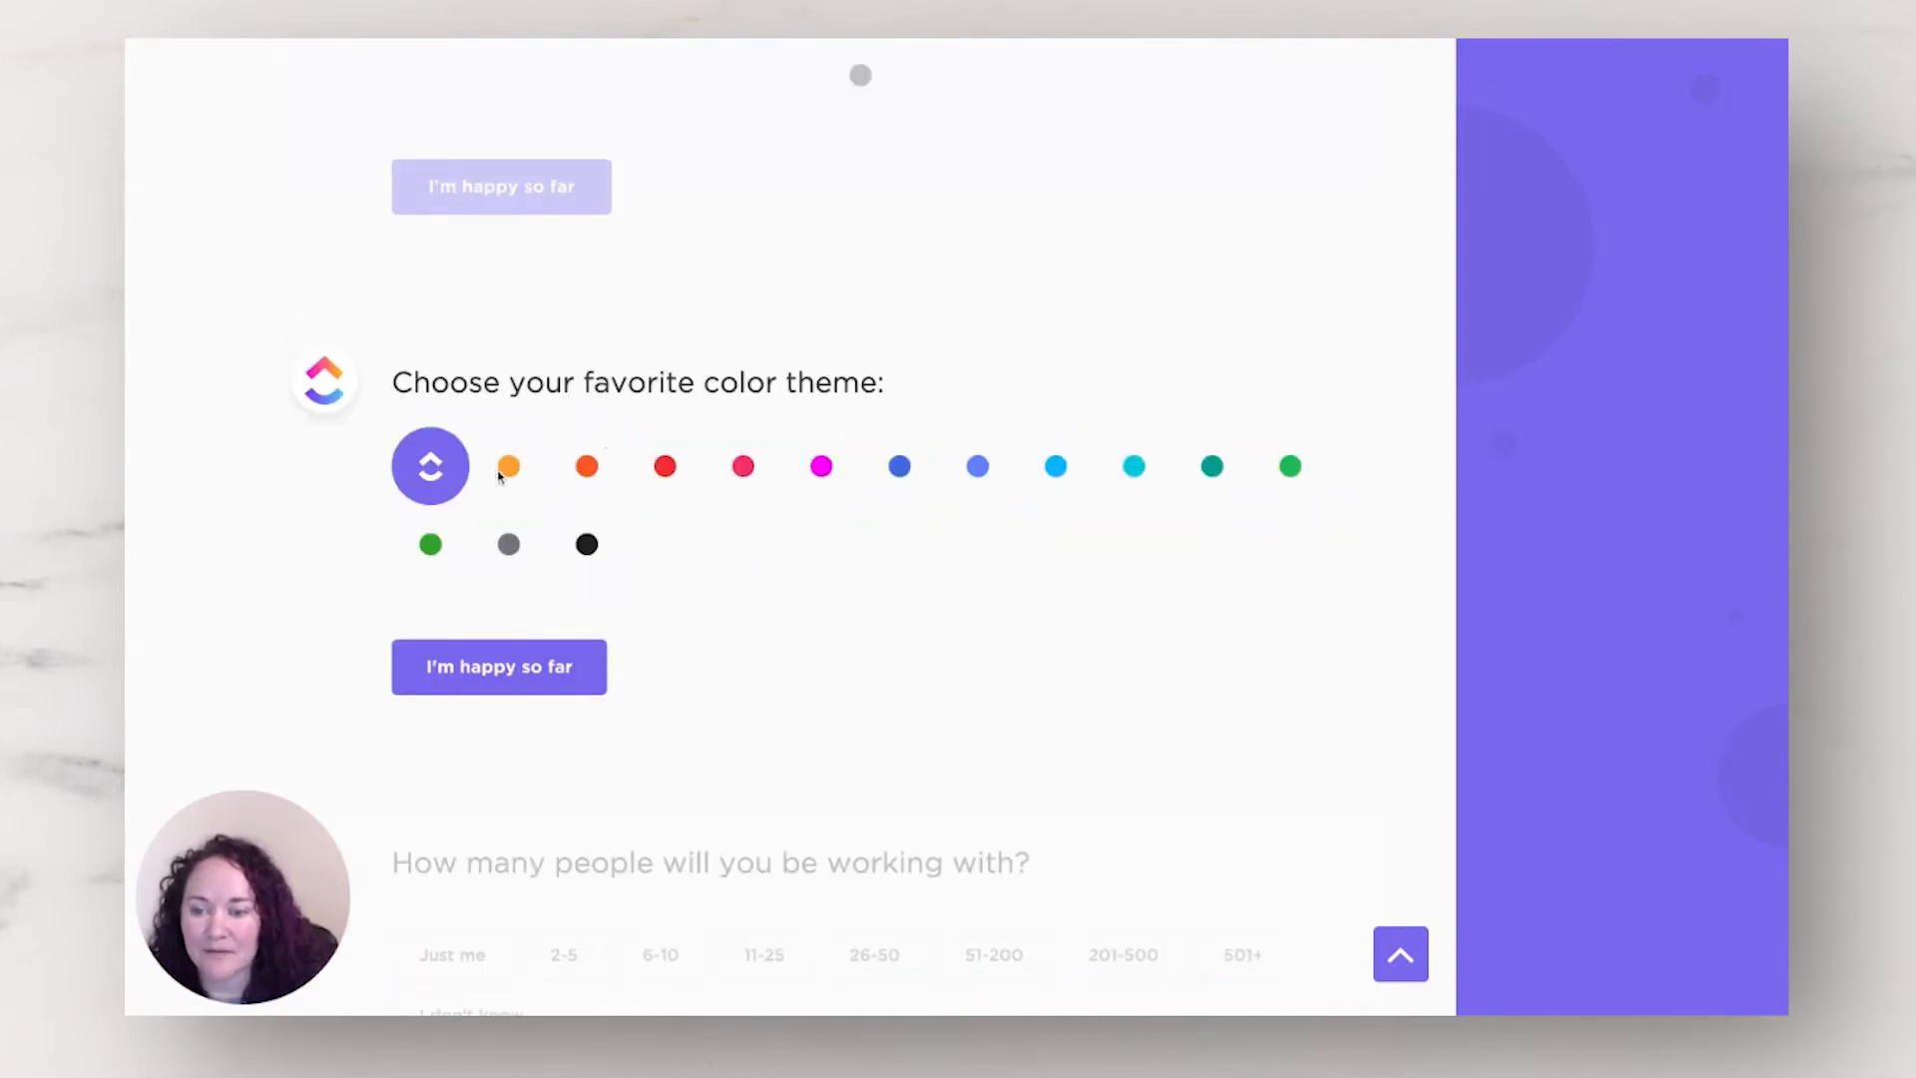
{"action": "left_click", "coordinate": [1213, 471]}
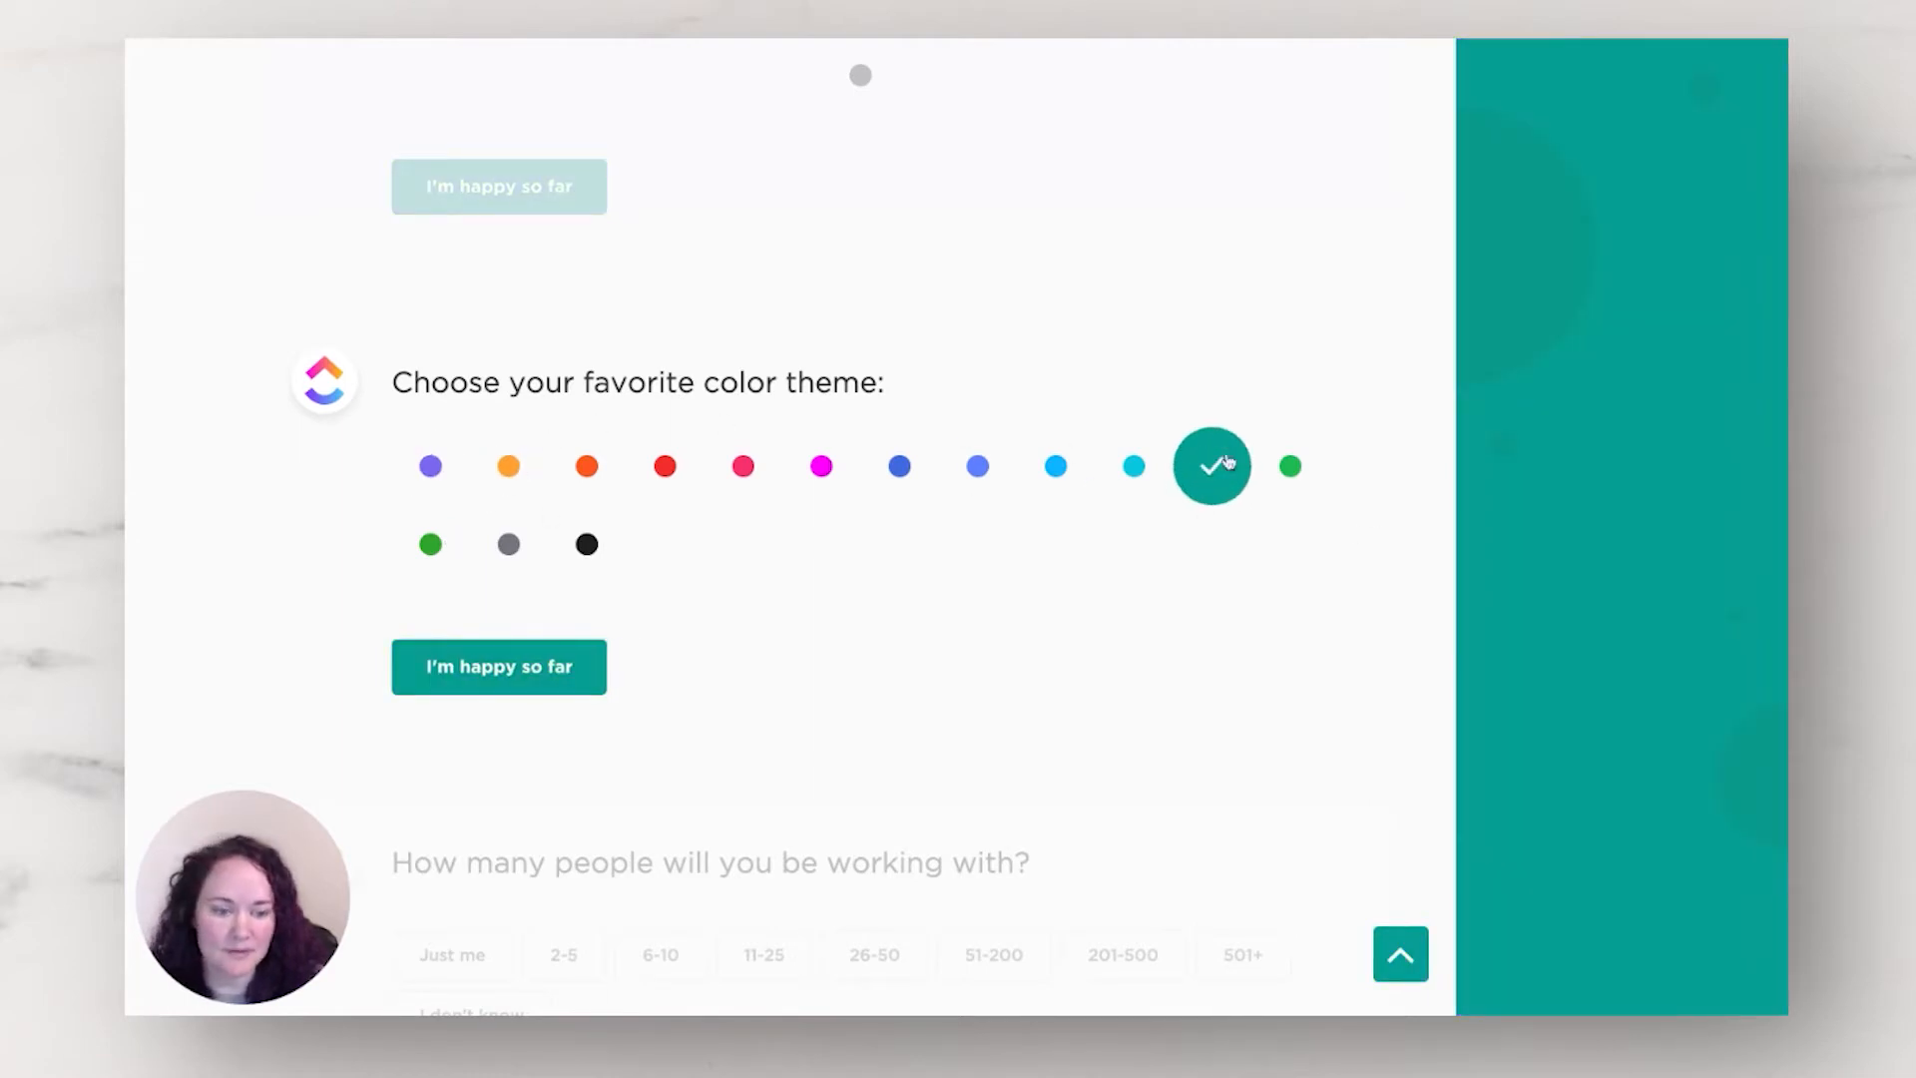
{"action": "left_click", "coordinate": [1133, 466]}
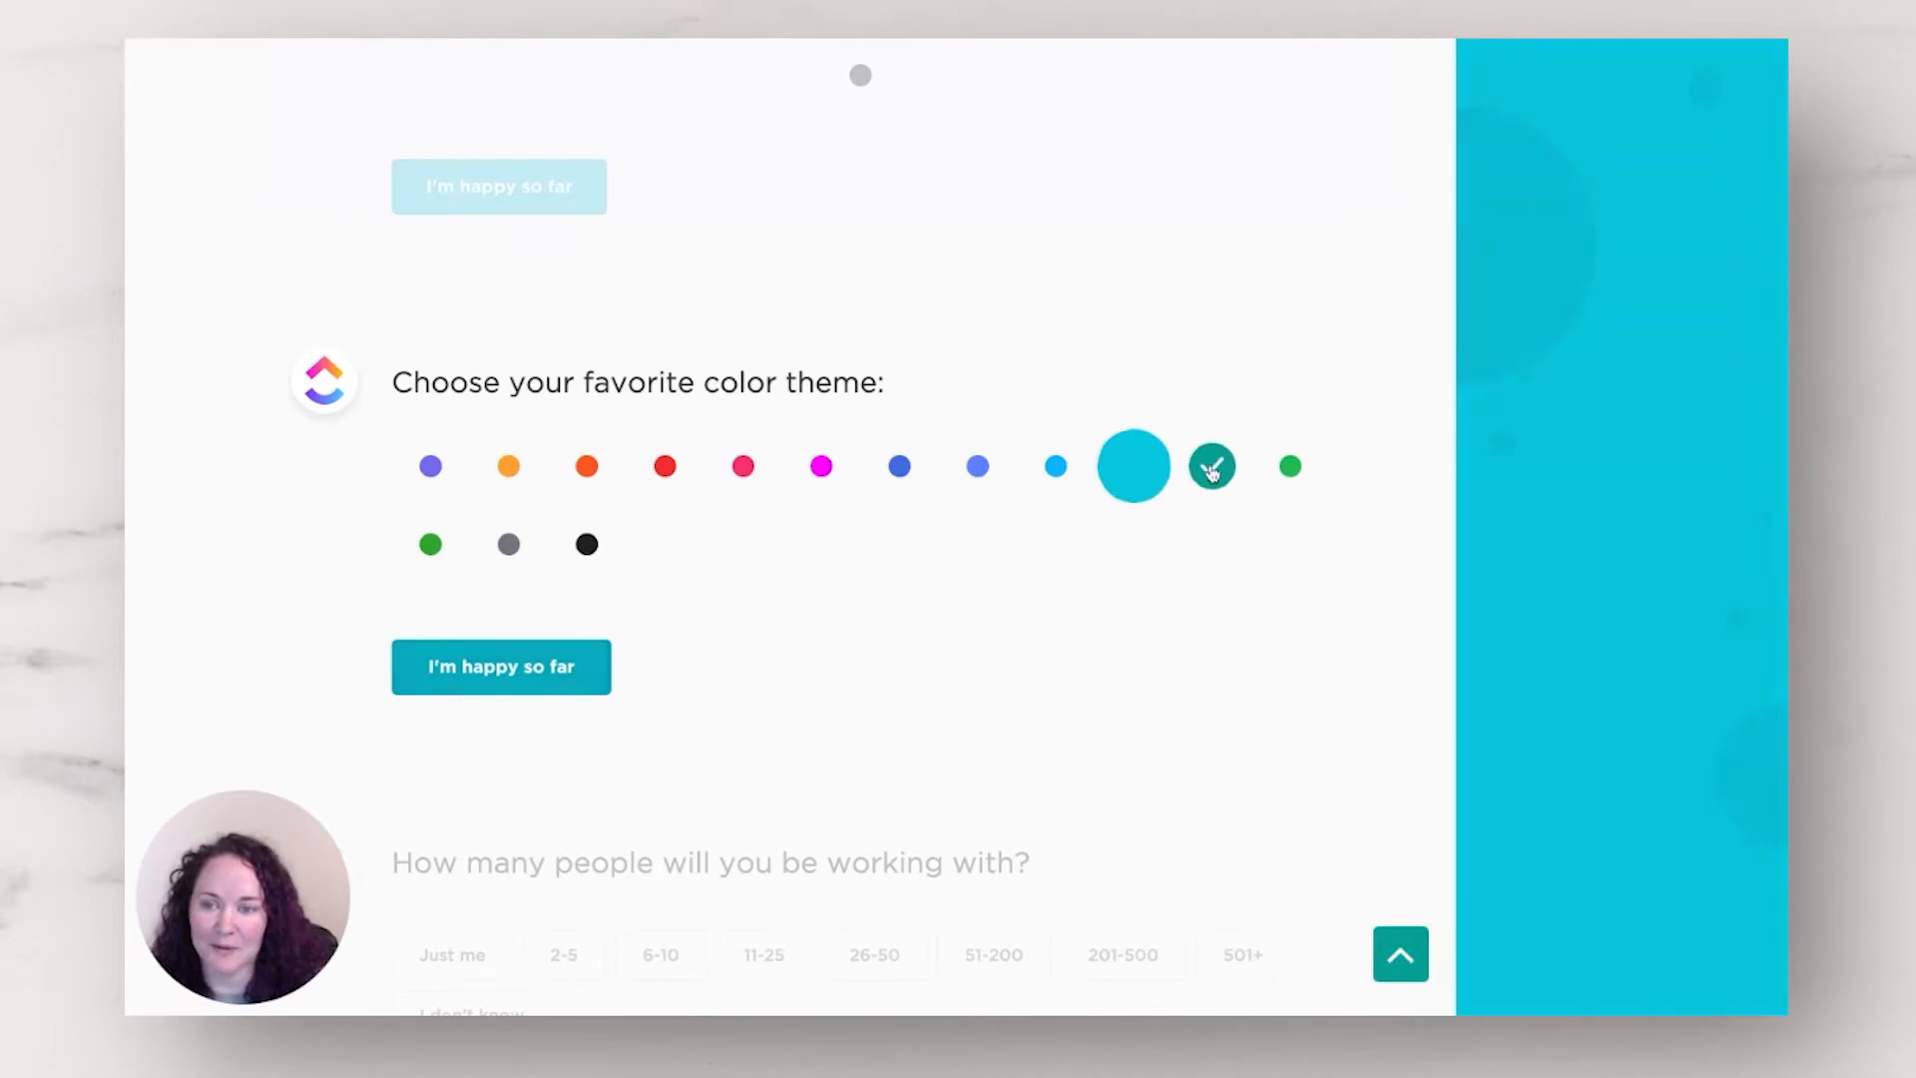
{"action": "left_click", "coordinate": [1212, 469]}
{"action": "left_click", "coordinate": [536, 675]}
Step: Answer the setup questions with "Just me" for team size and "Word of mouth" for how ClickUp was found
{"action": "left_click", "coordinate": [475, 547]}
{"action": "scroll", "coordinate": [475, 551], "scroll_direction": "down", "scroll_amount": 1}
{"action": "scroll", "coordinate": [475, 550], "scroll_direction": "up", "scroll_amount": 1}
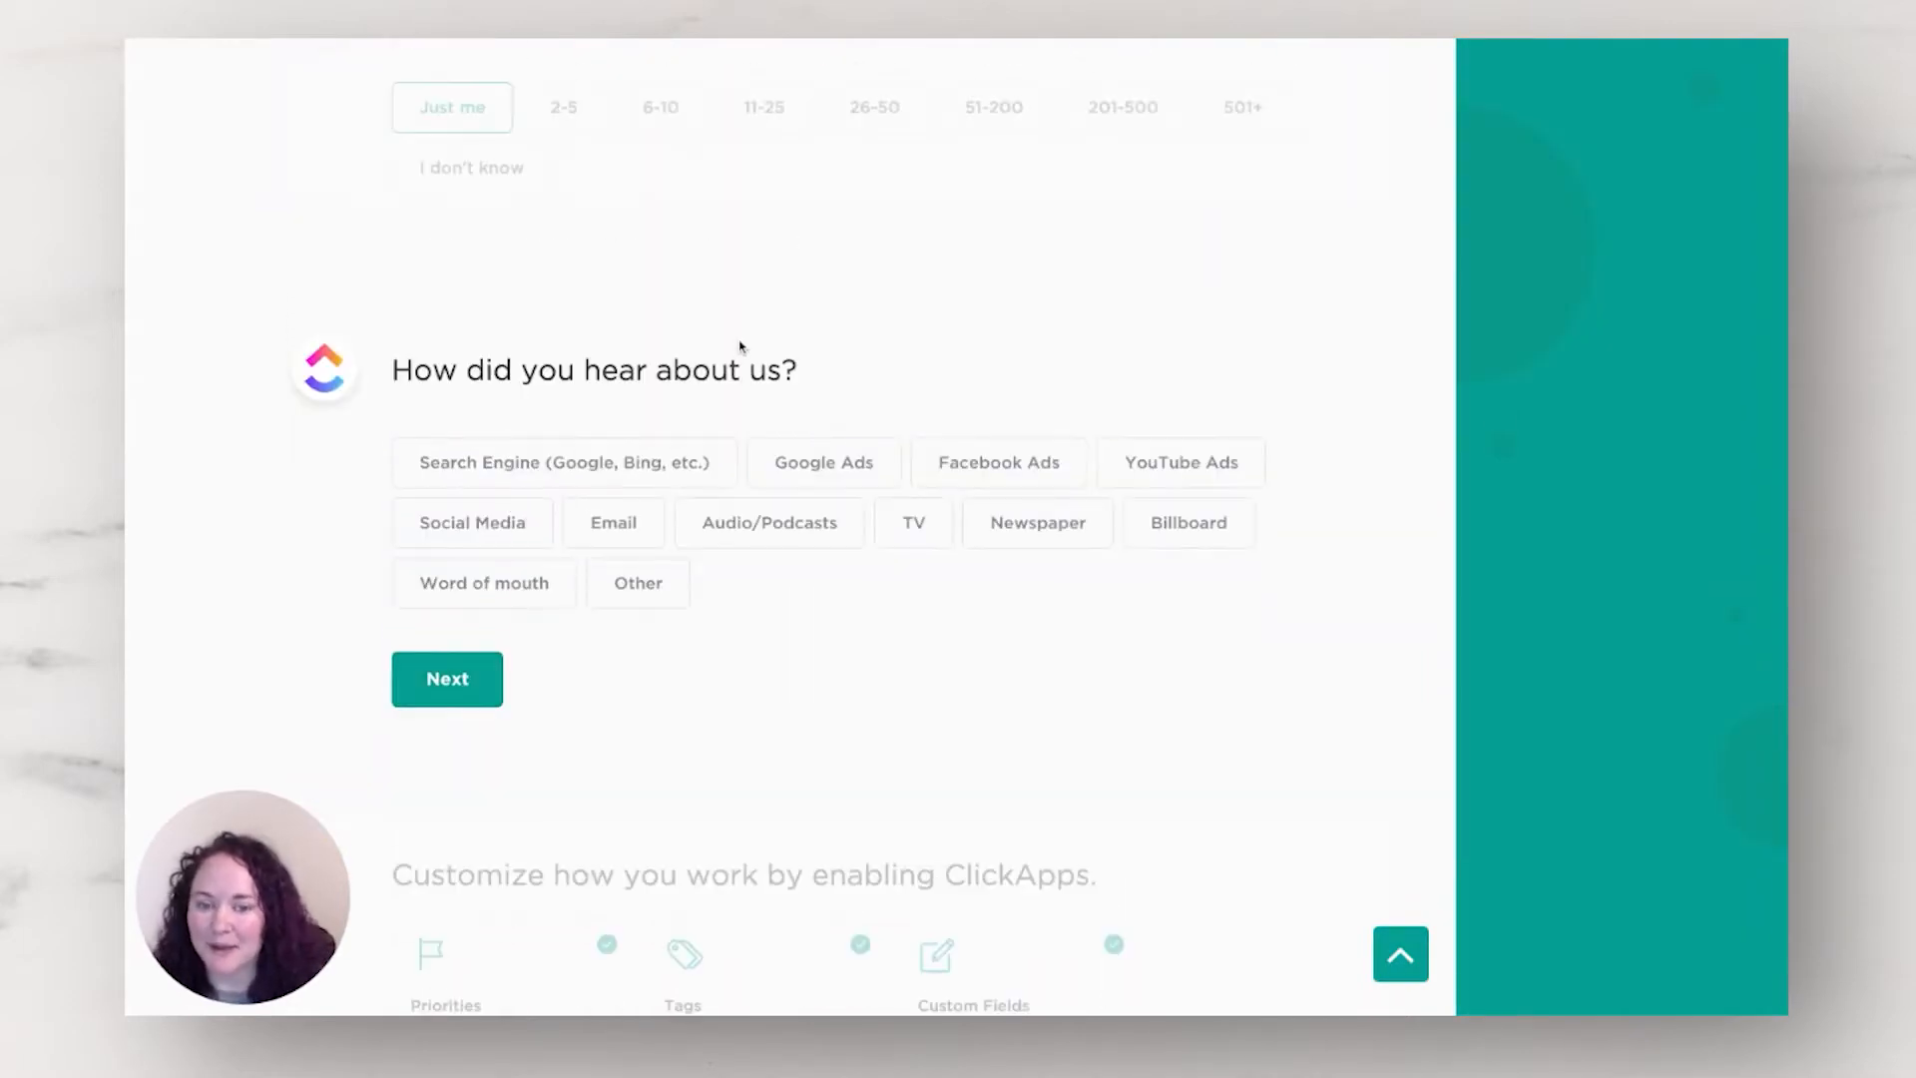
{"action": "left_click", "coordinate": [480, 576]}
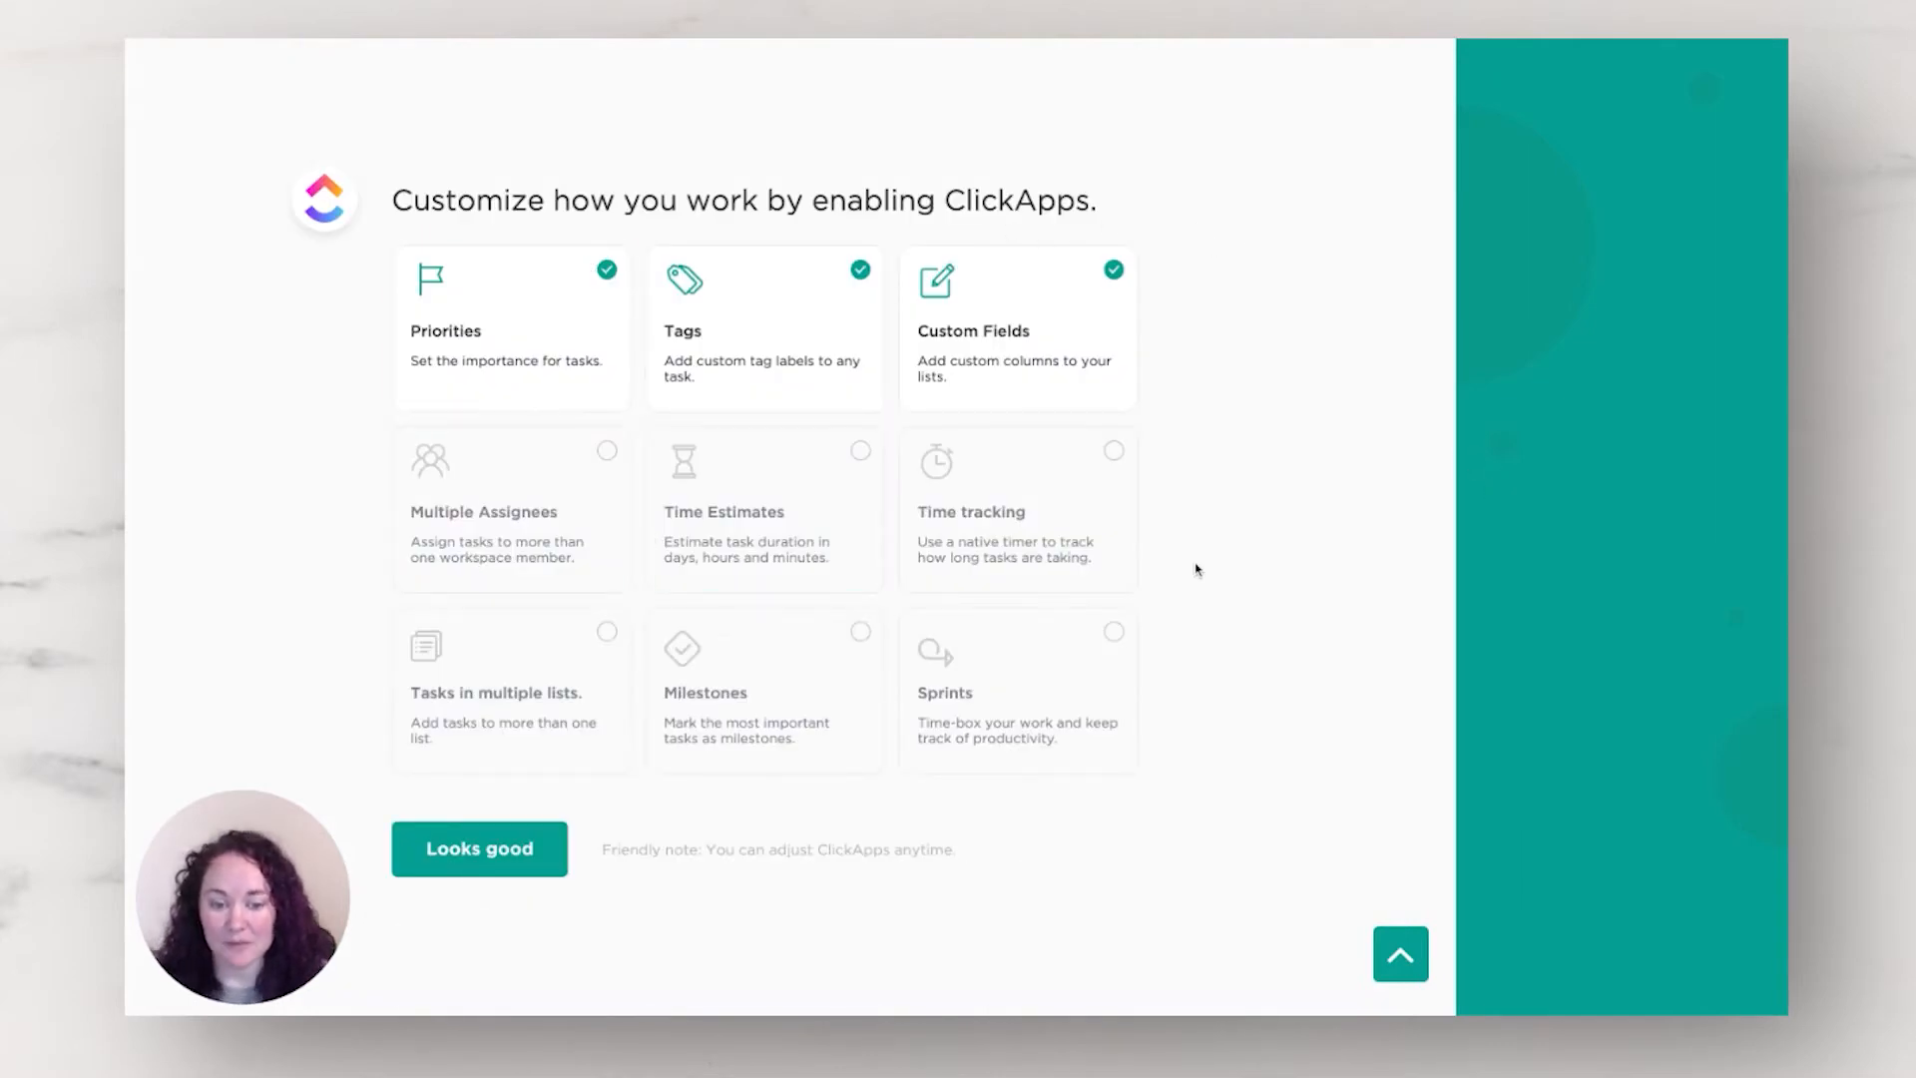
Step: Accept the default ClickApps and finish the workspace setup without importing tasks
{"action": "left_click", "coordinate": [450, 848]}
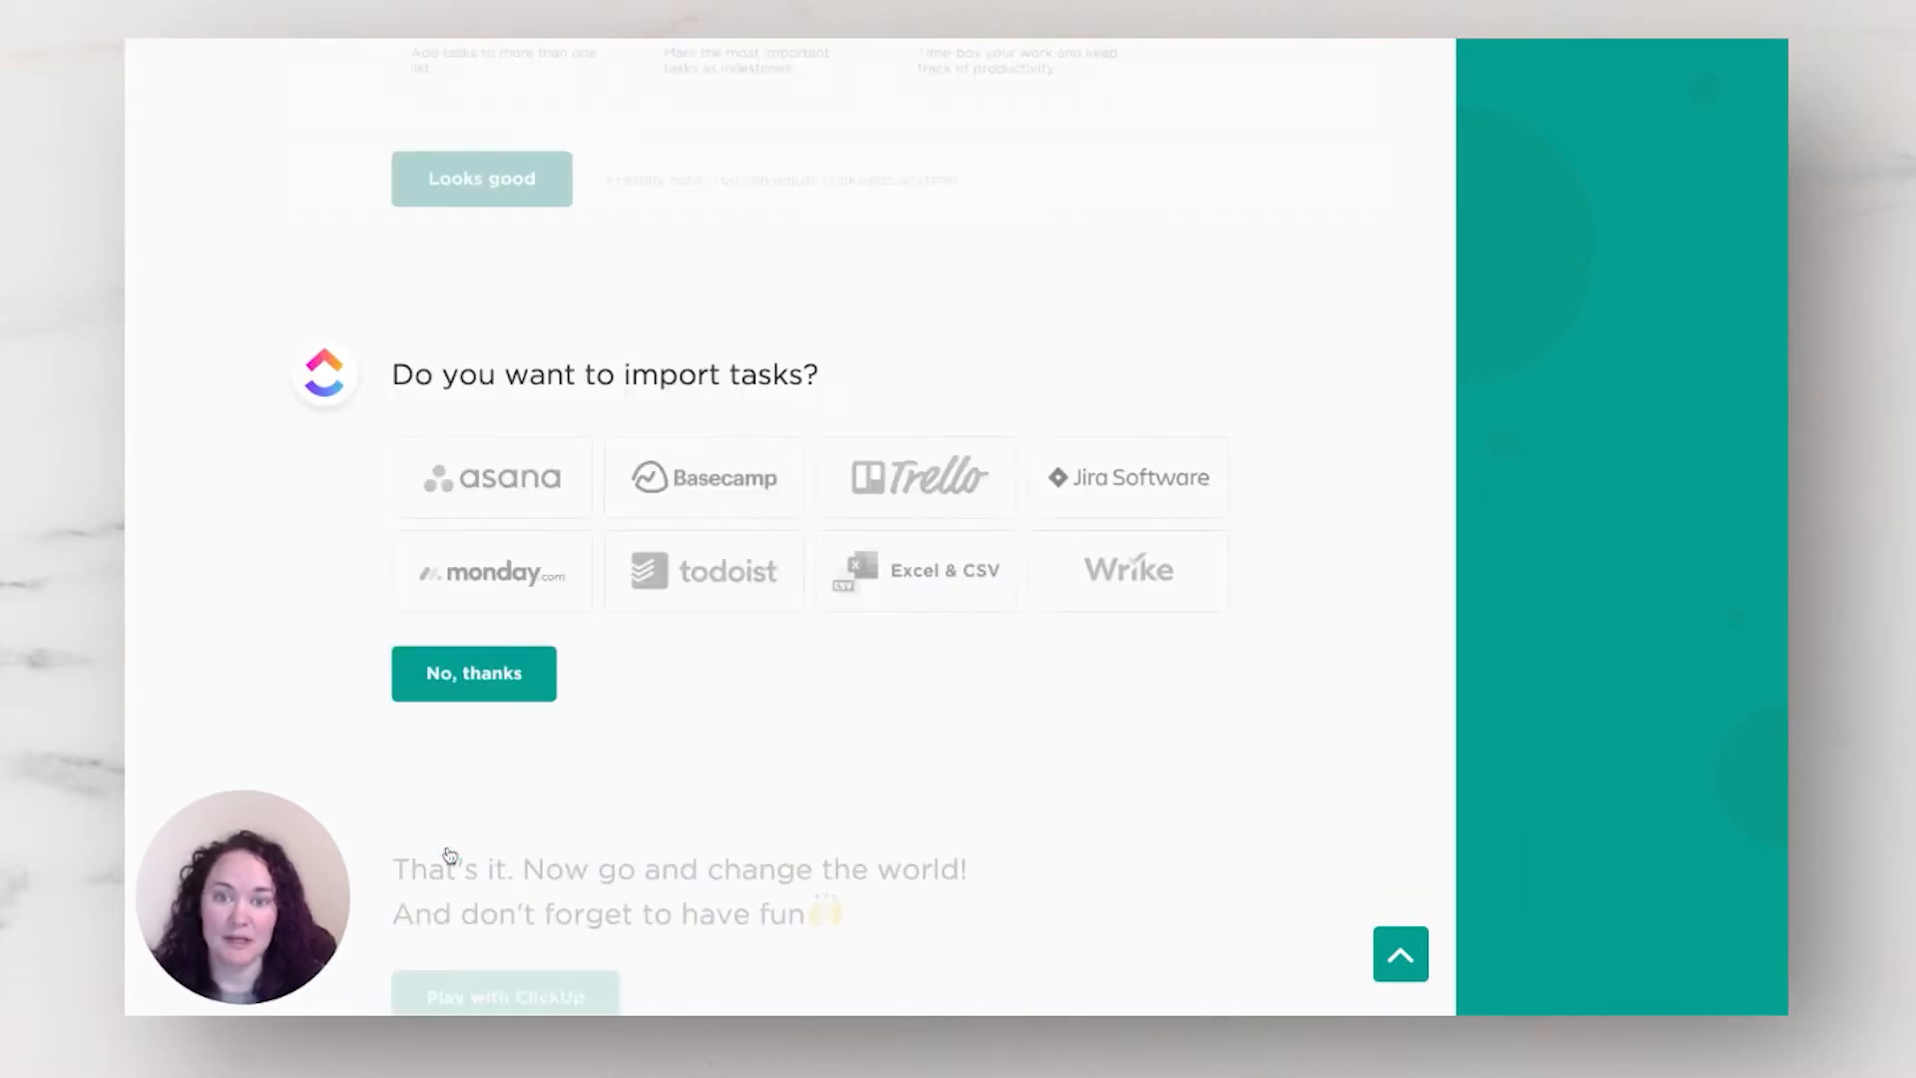
{"action": "left_click", "coordinate": [498, 674]}
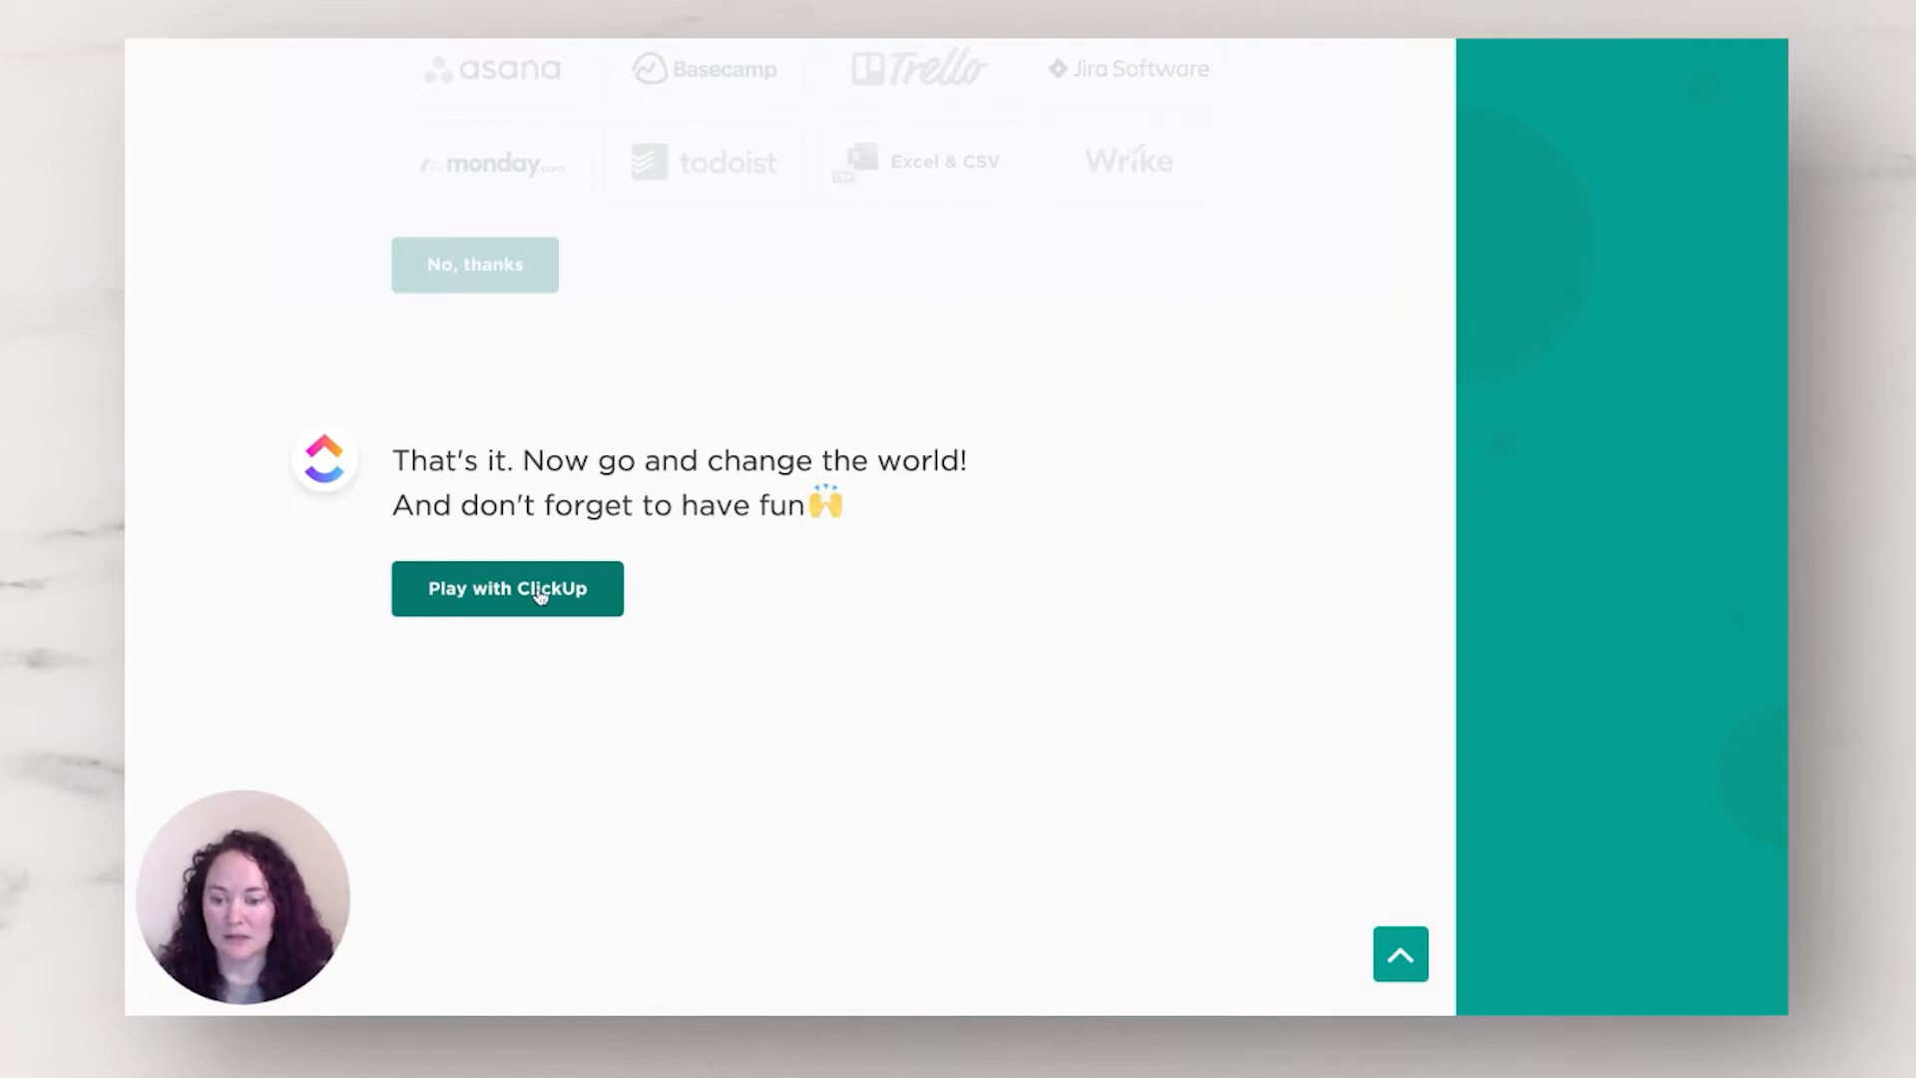
{"action": "left_click", "coordinate": [577, 584]}
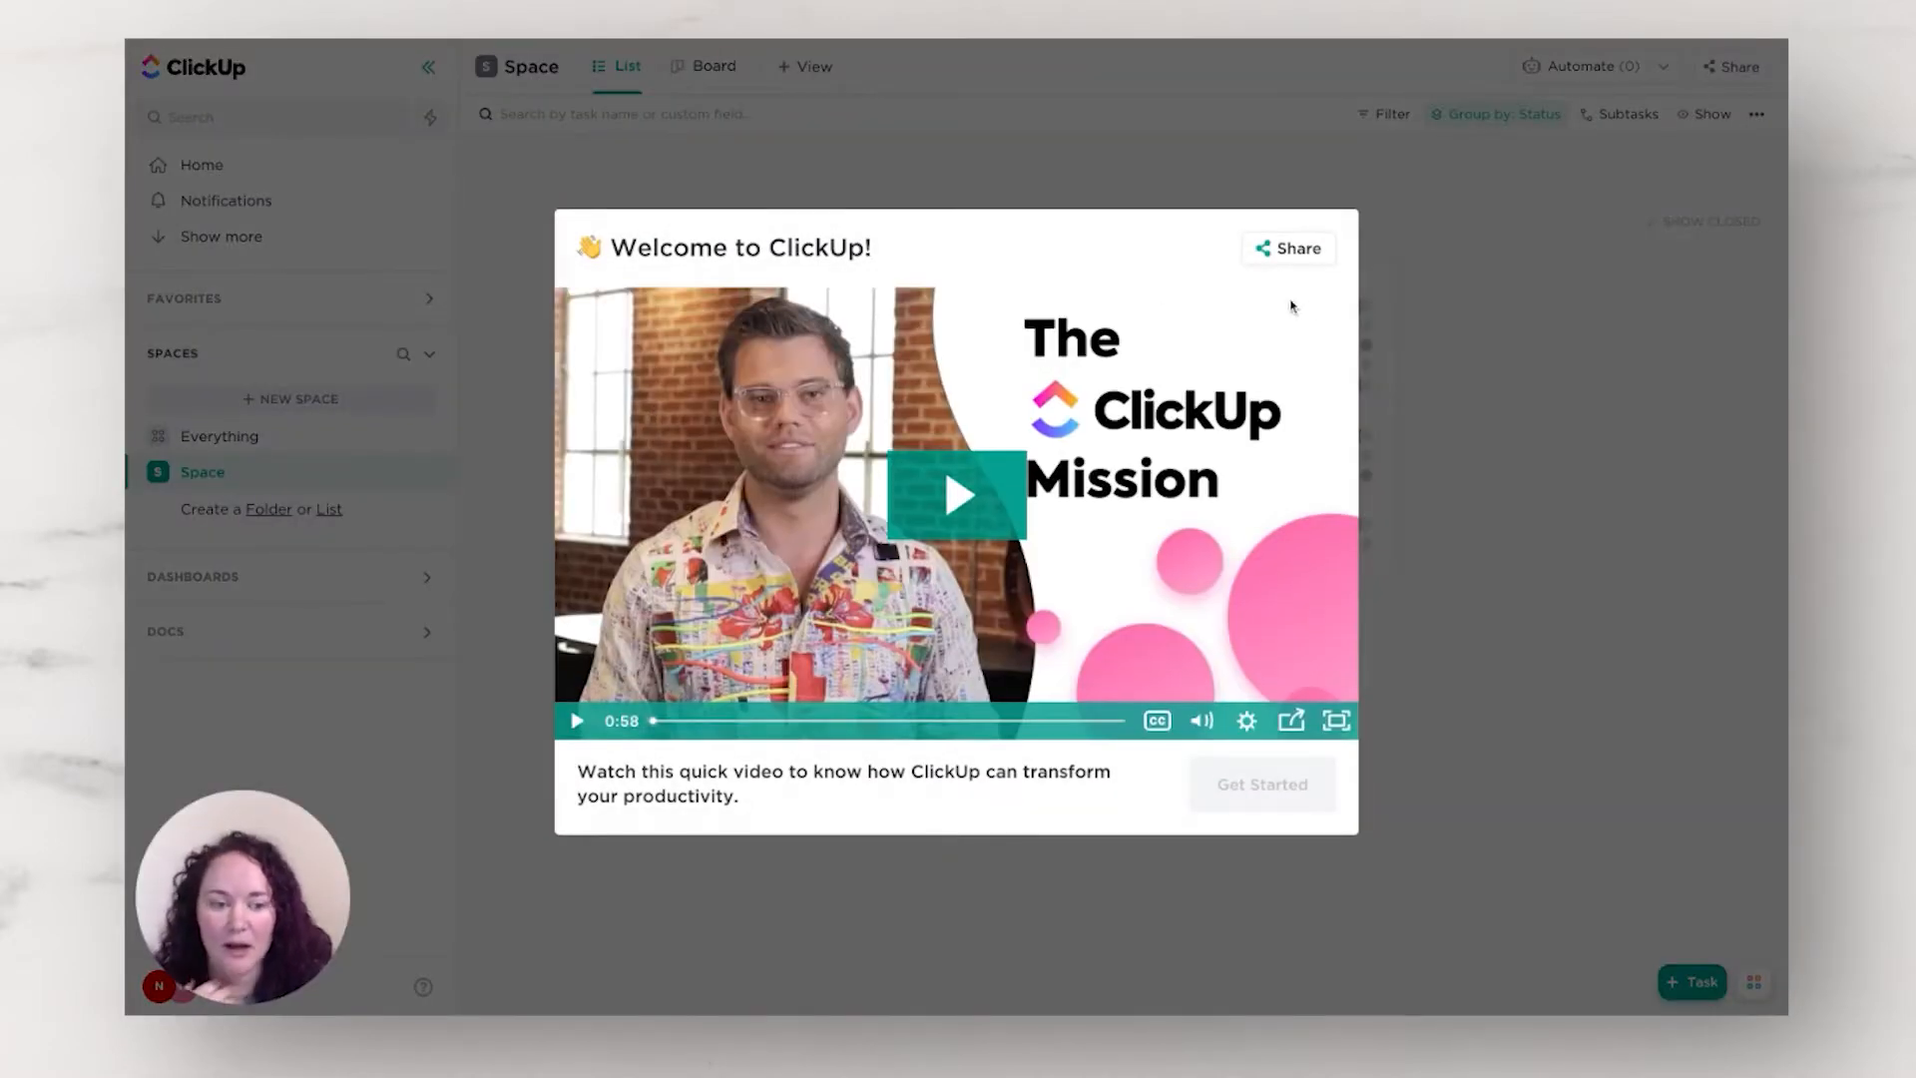
Step: Dismiss the introduction, apply the Quick Start template to the Space and open its Quick Start Template list
{"action": "left_click", "coordinate": [1411, 489]}
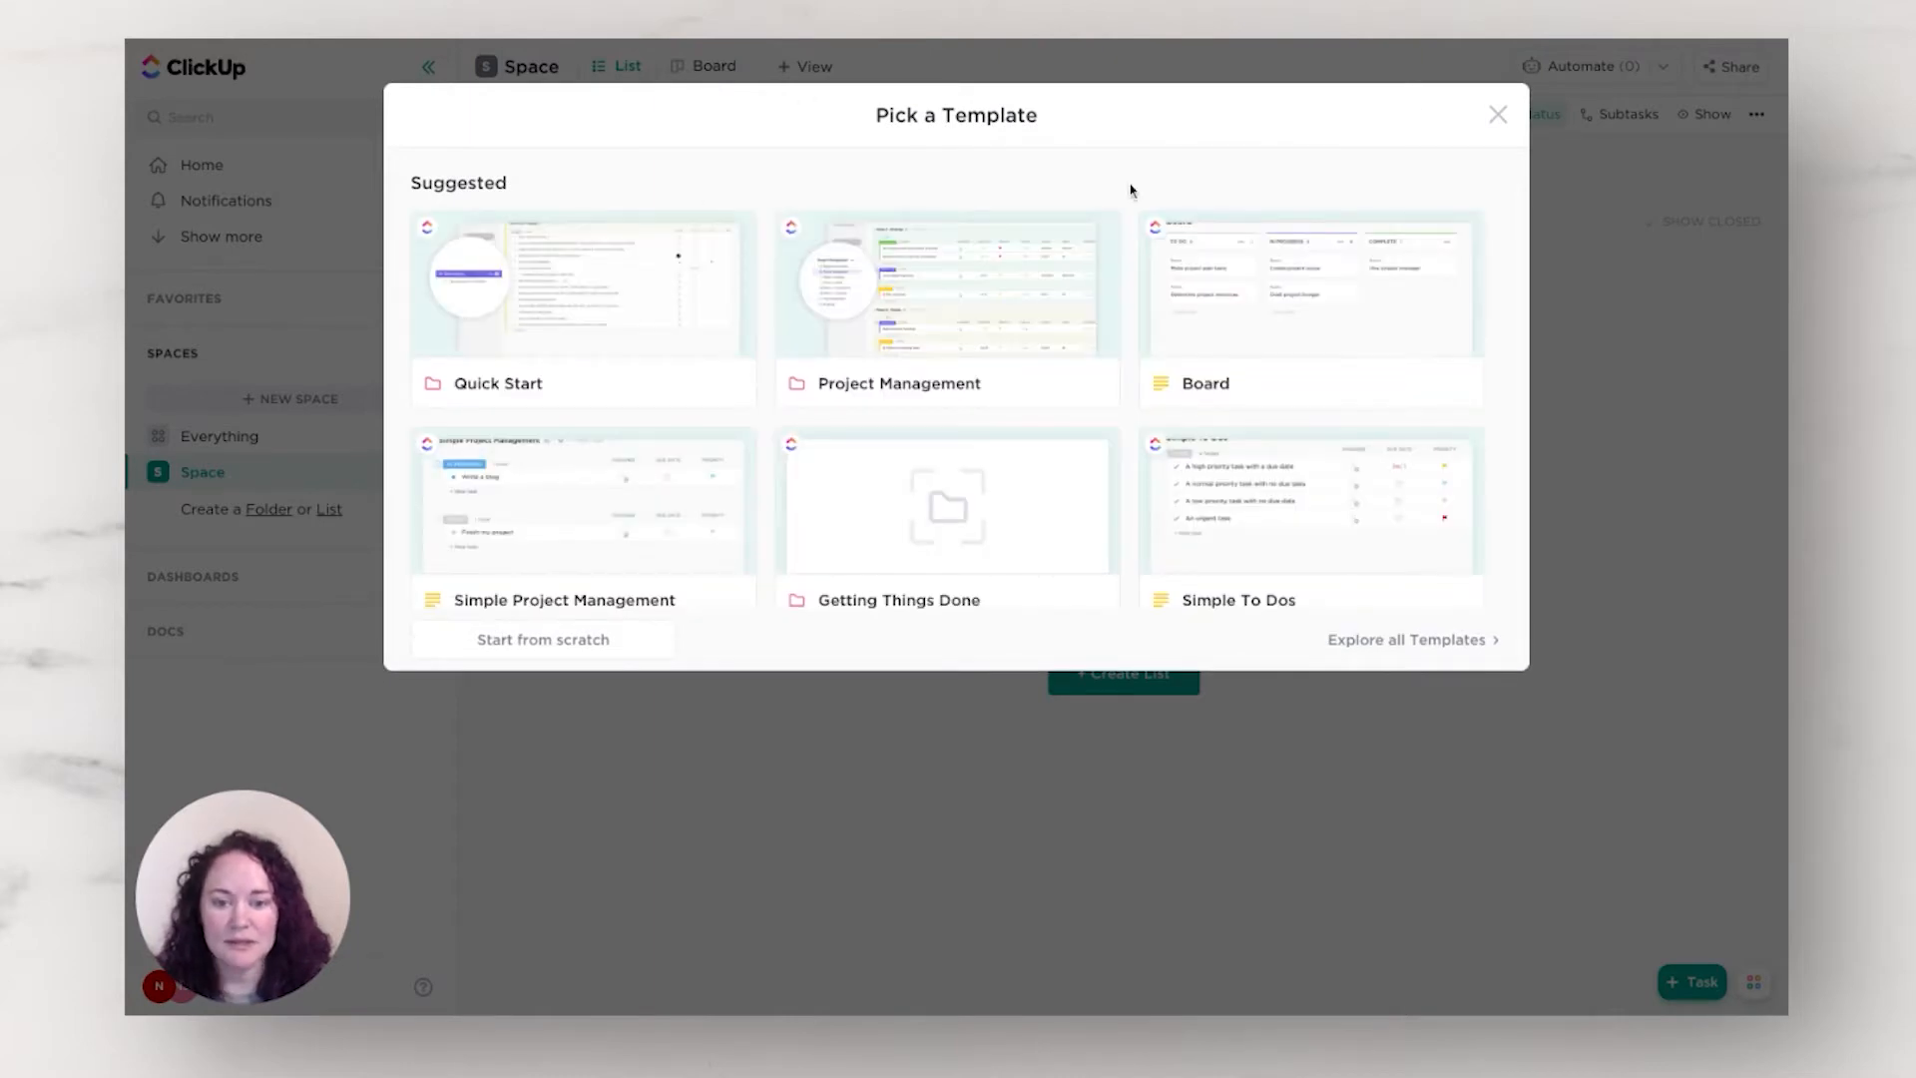
{"action": "left_click", "coordinate": [581, 309]}
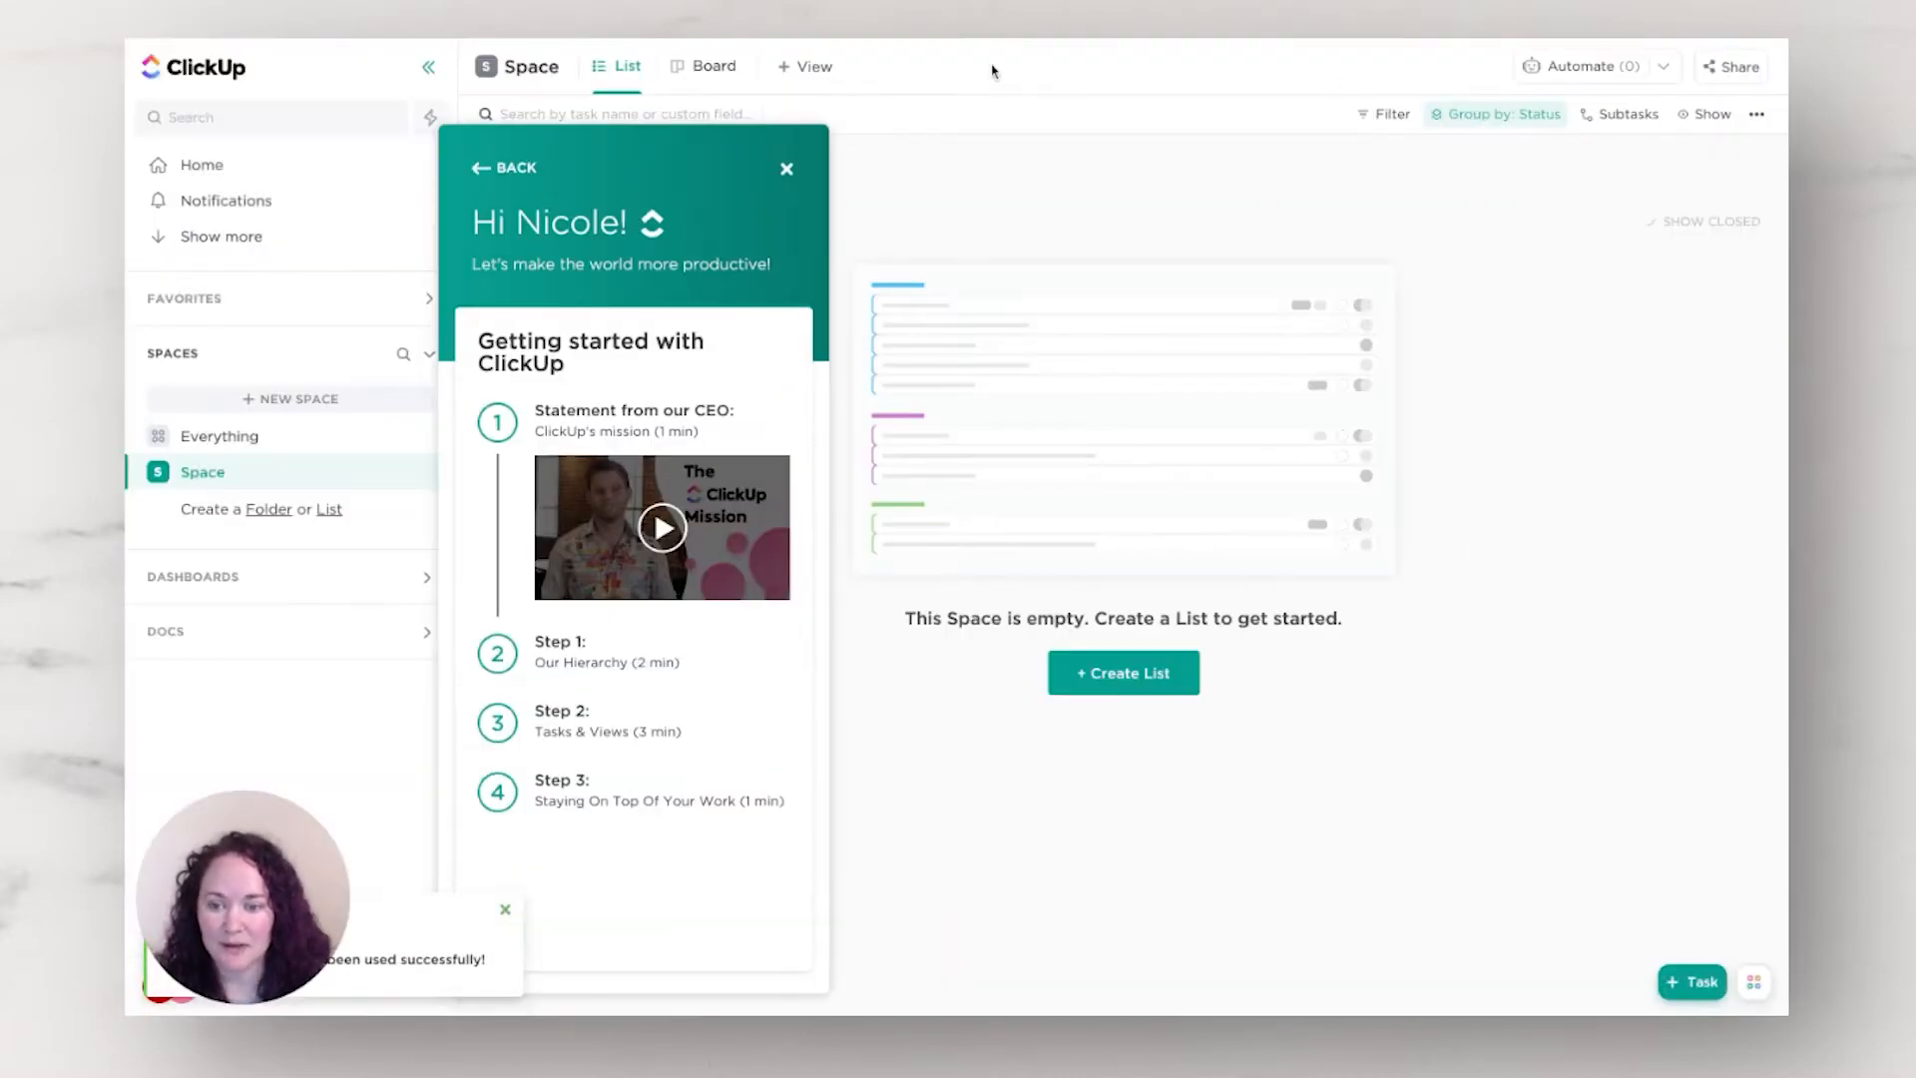
{"action": "left_click", "coordinate": [786, 168]}
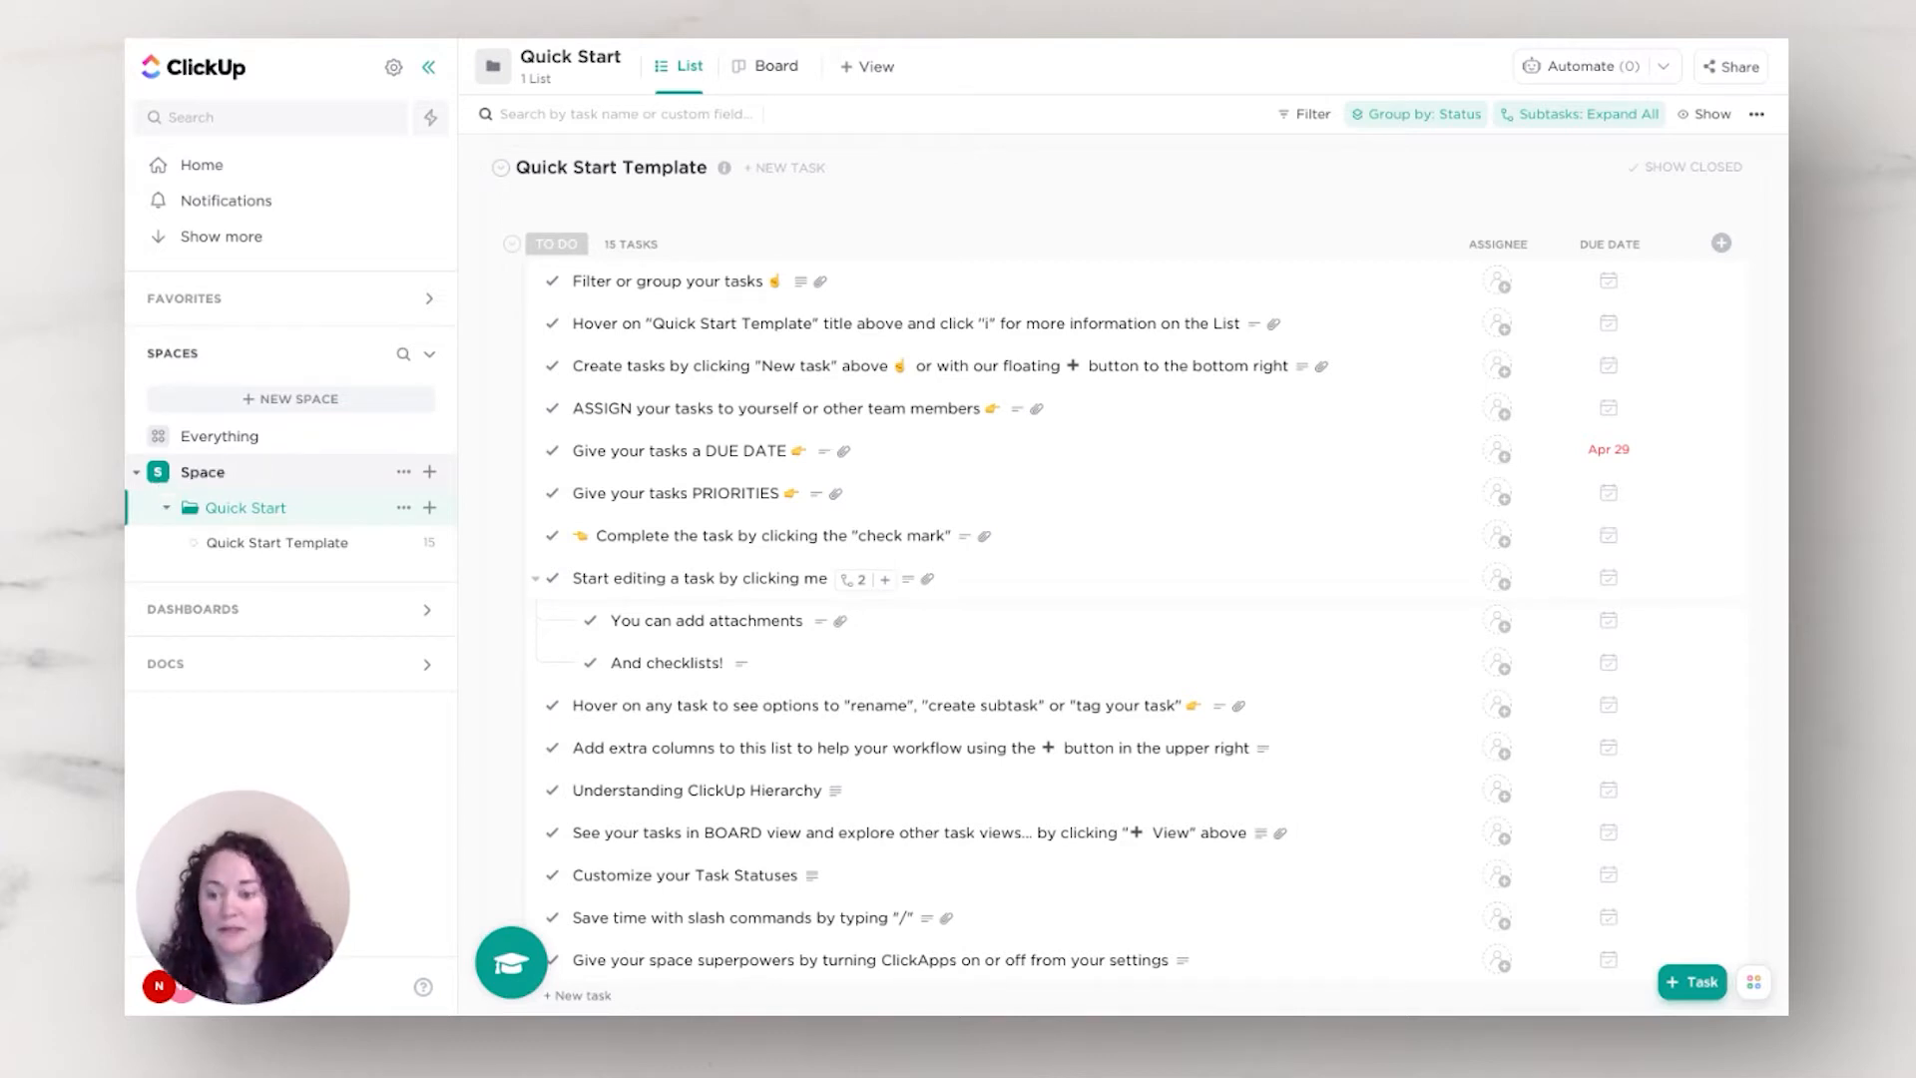
{"action": "left_click", "coordinate": [249, 545]}
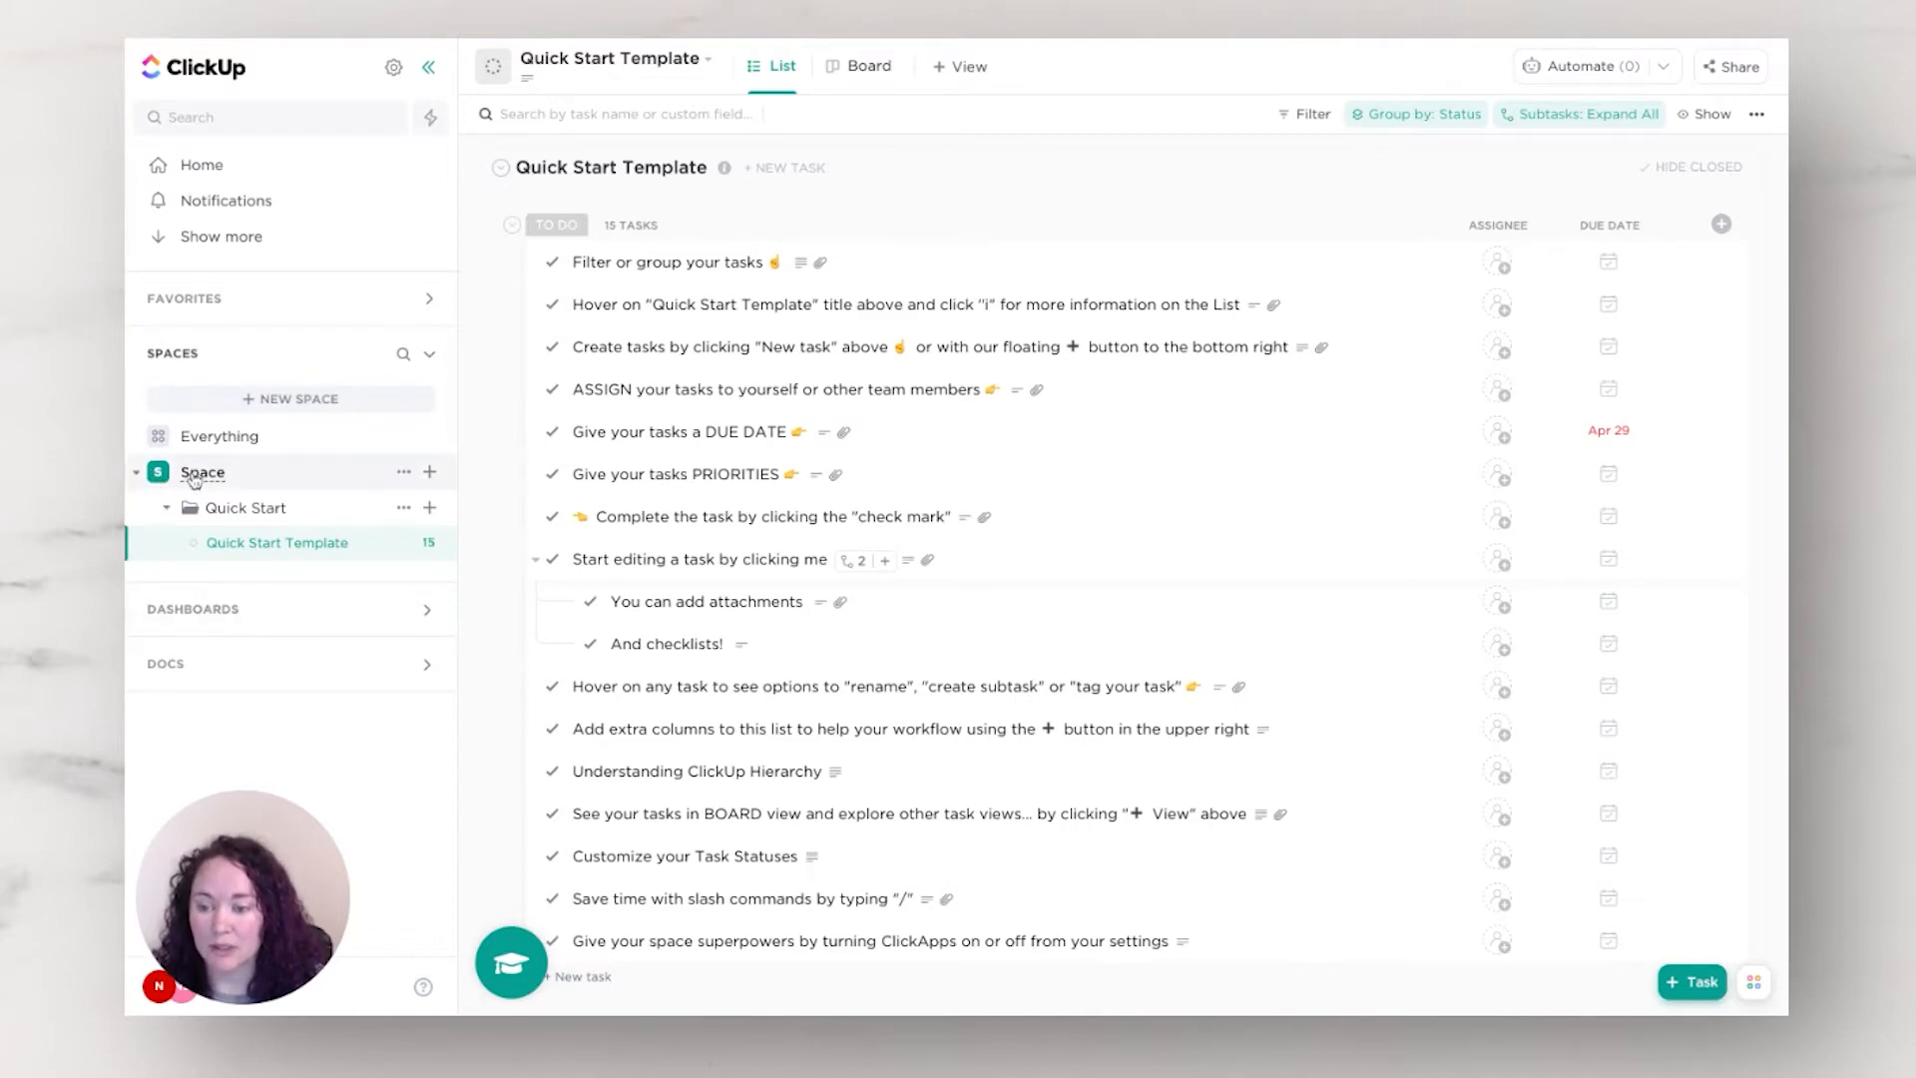
Step: Start creating a new Space named Test Space
{"action": "left_click", "coordinate": [267, 401]}
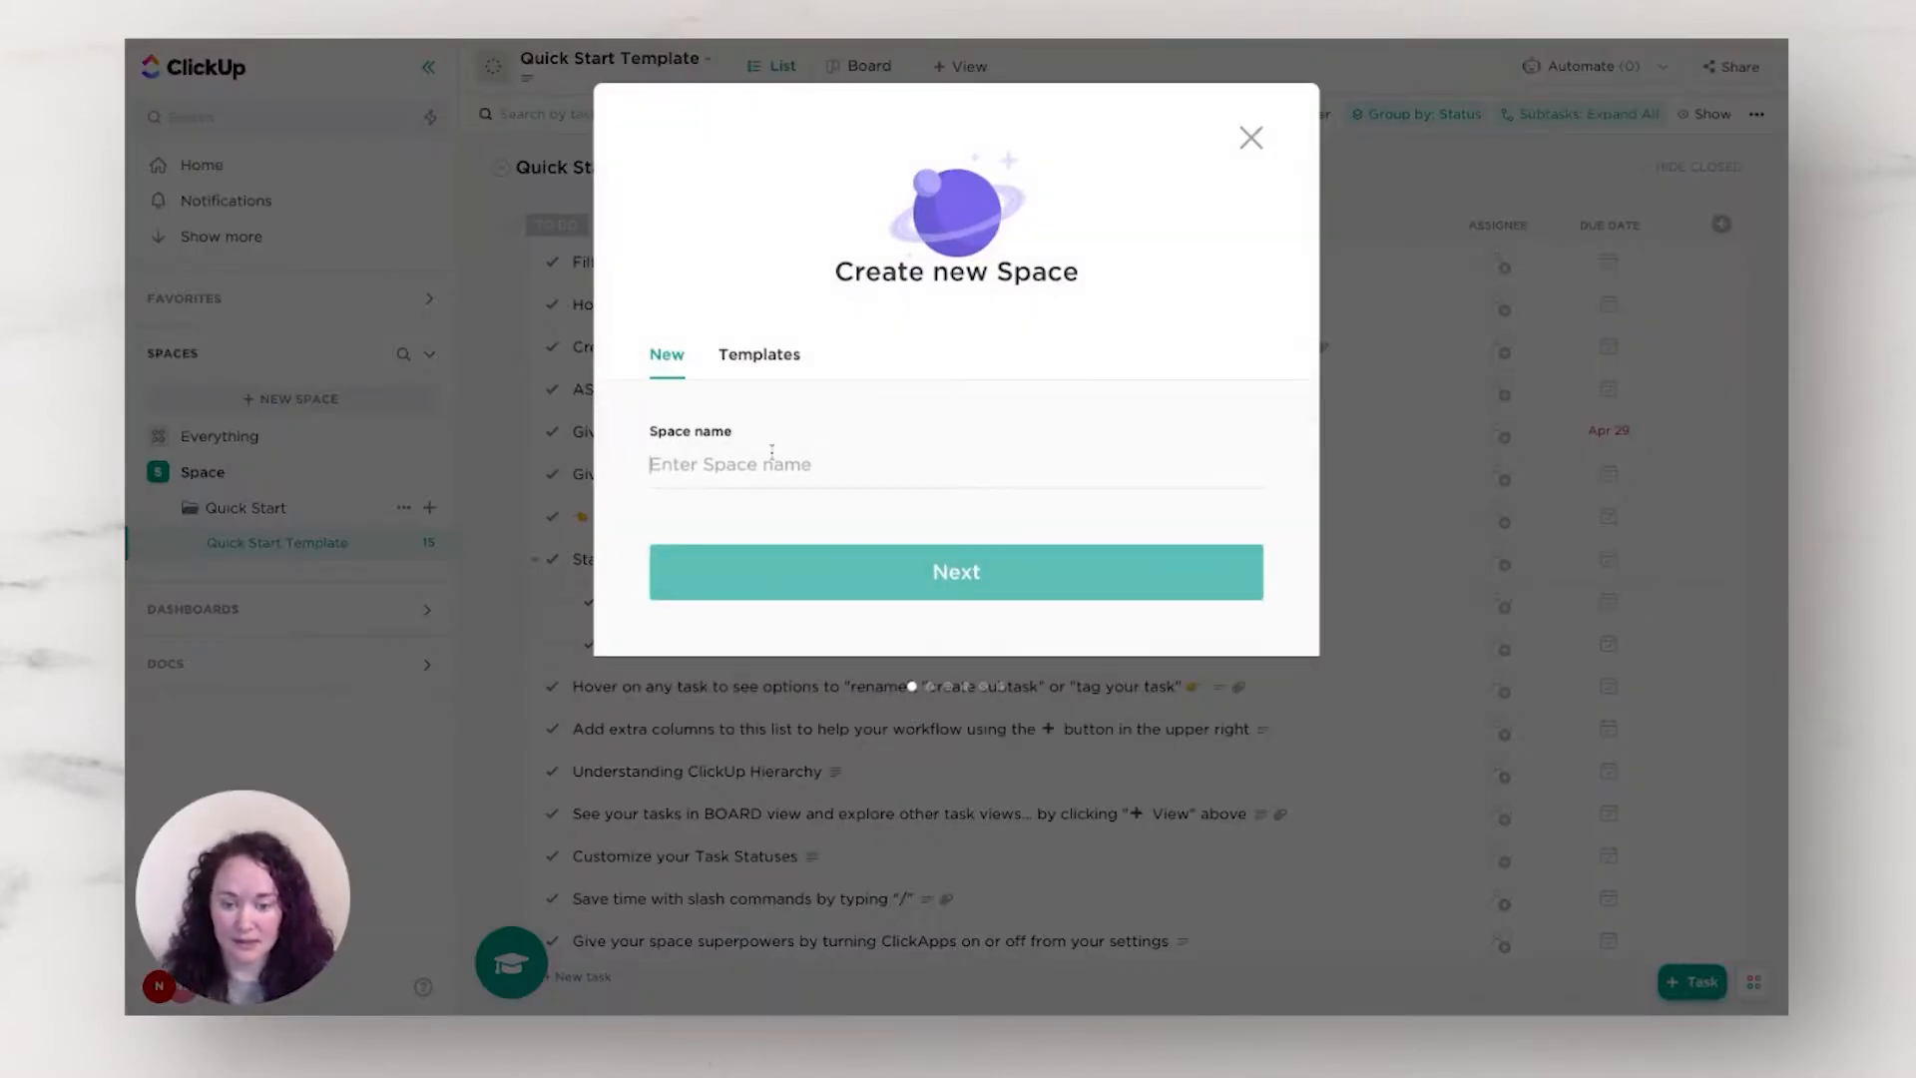
{"action": "type", "text": "Test Space"}
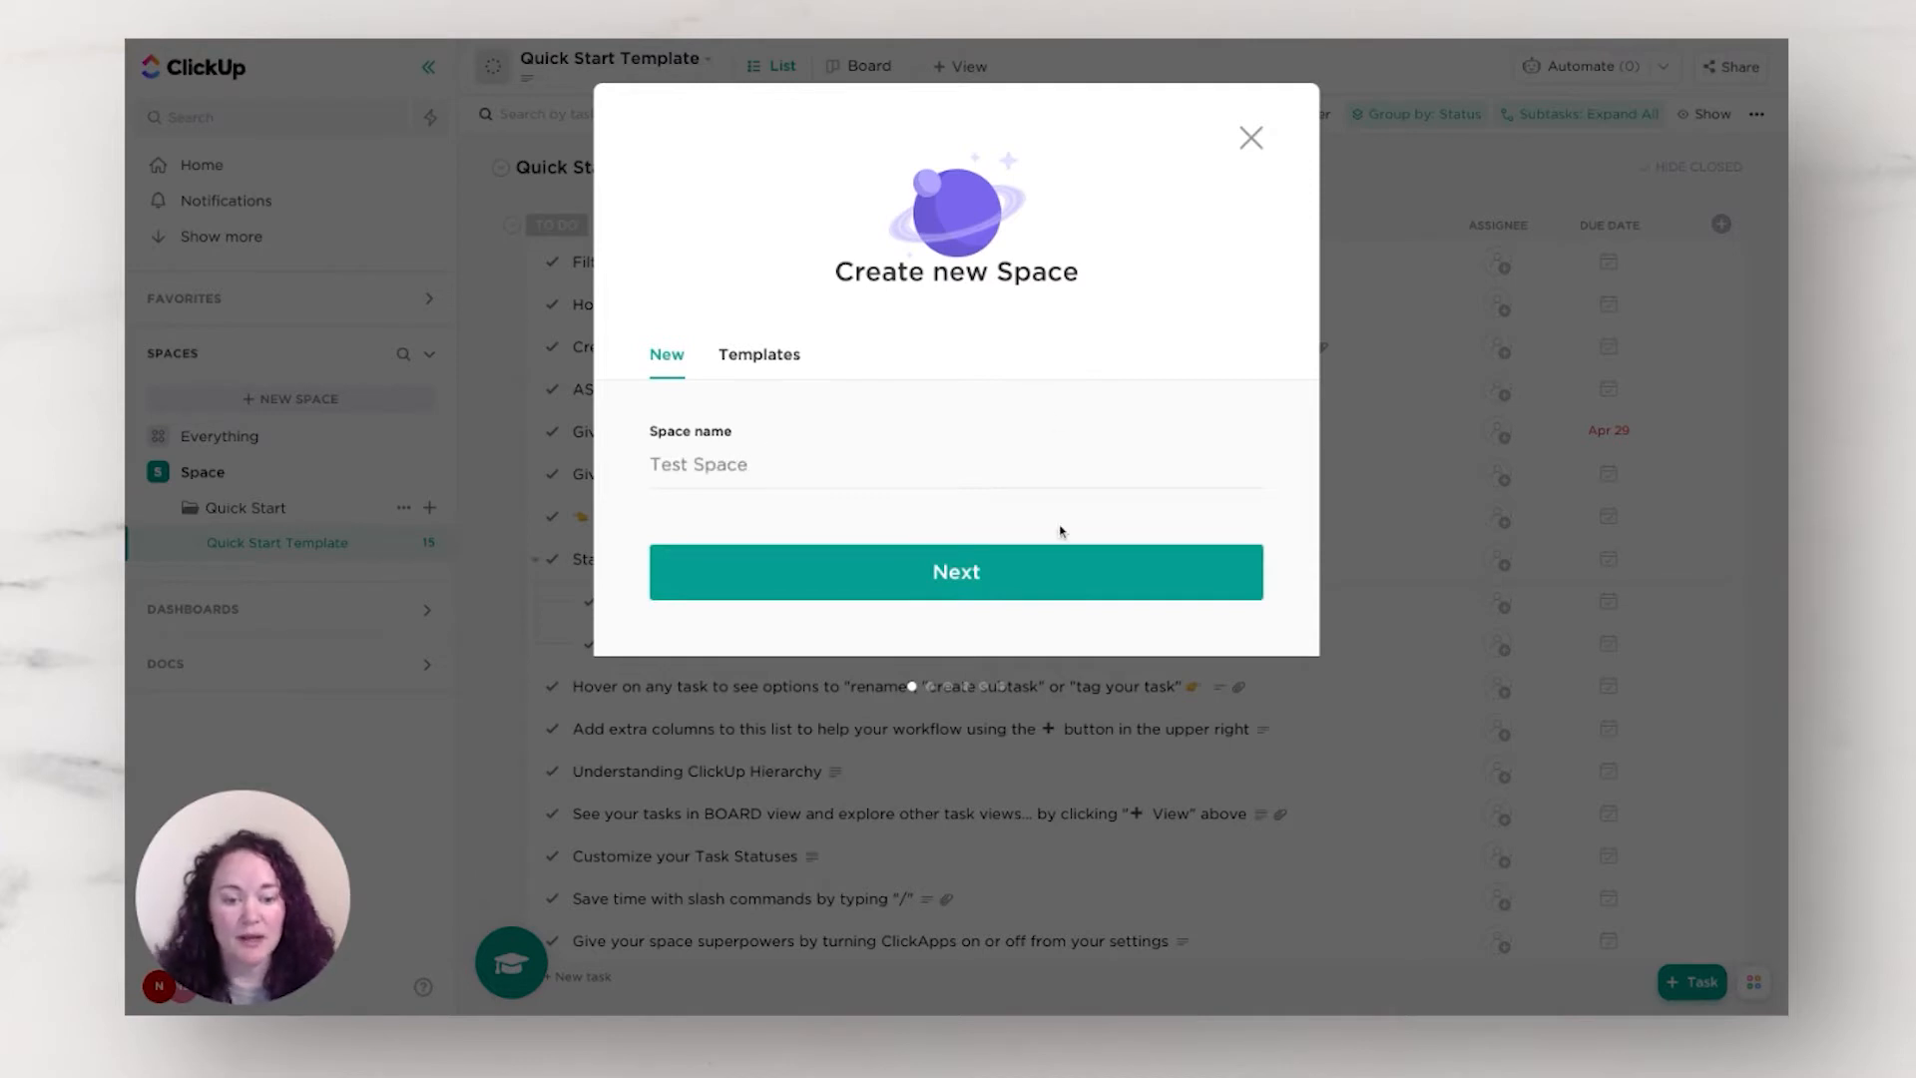
{"action": "left_click", "coordinate": [1062, 571]}
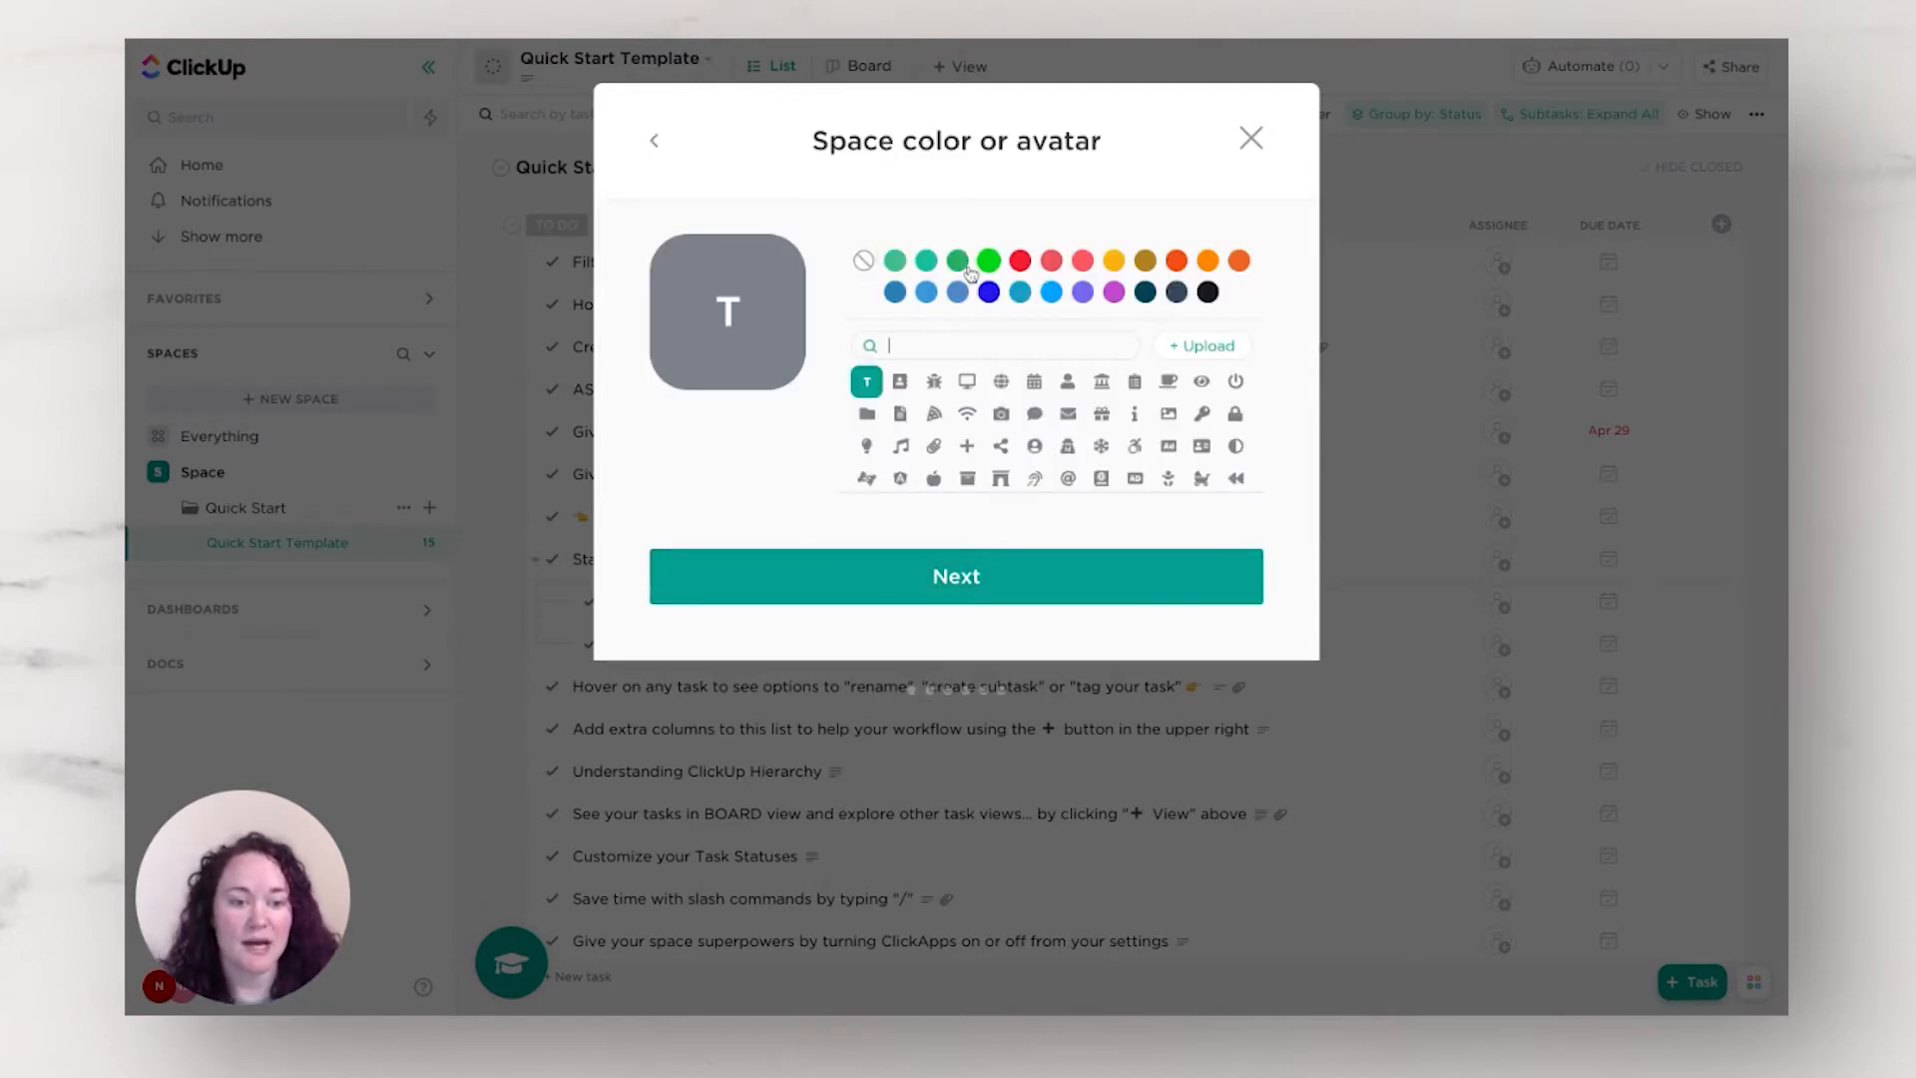
Step: Give the new Space a purple avatar with the person icon and share it with the whole workspace
{"action": "left_click", "coordinate": [1069, 385]}
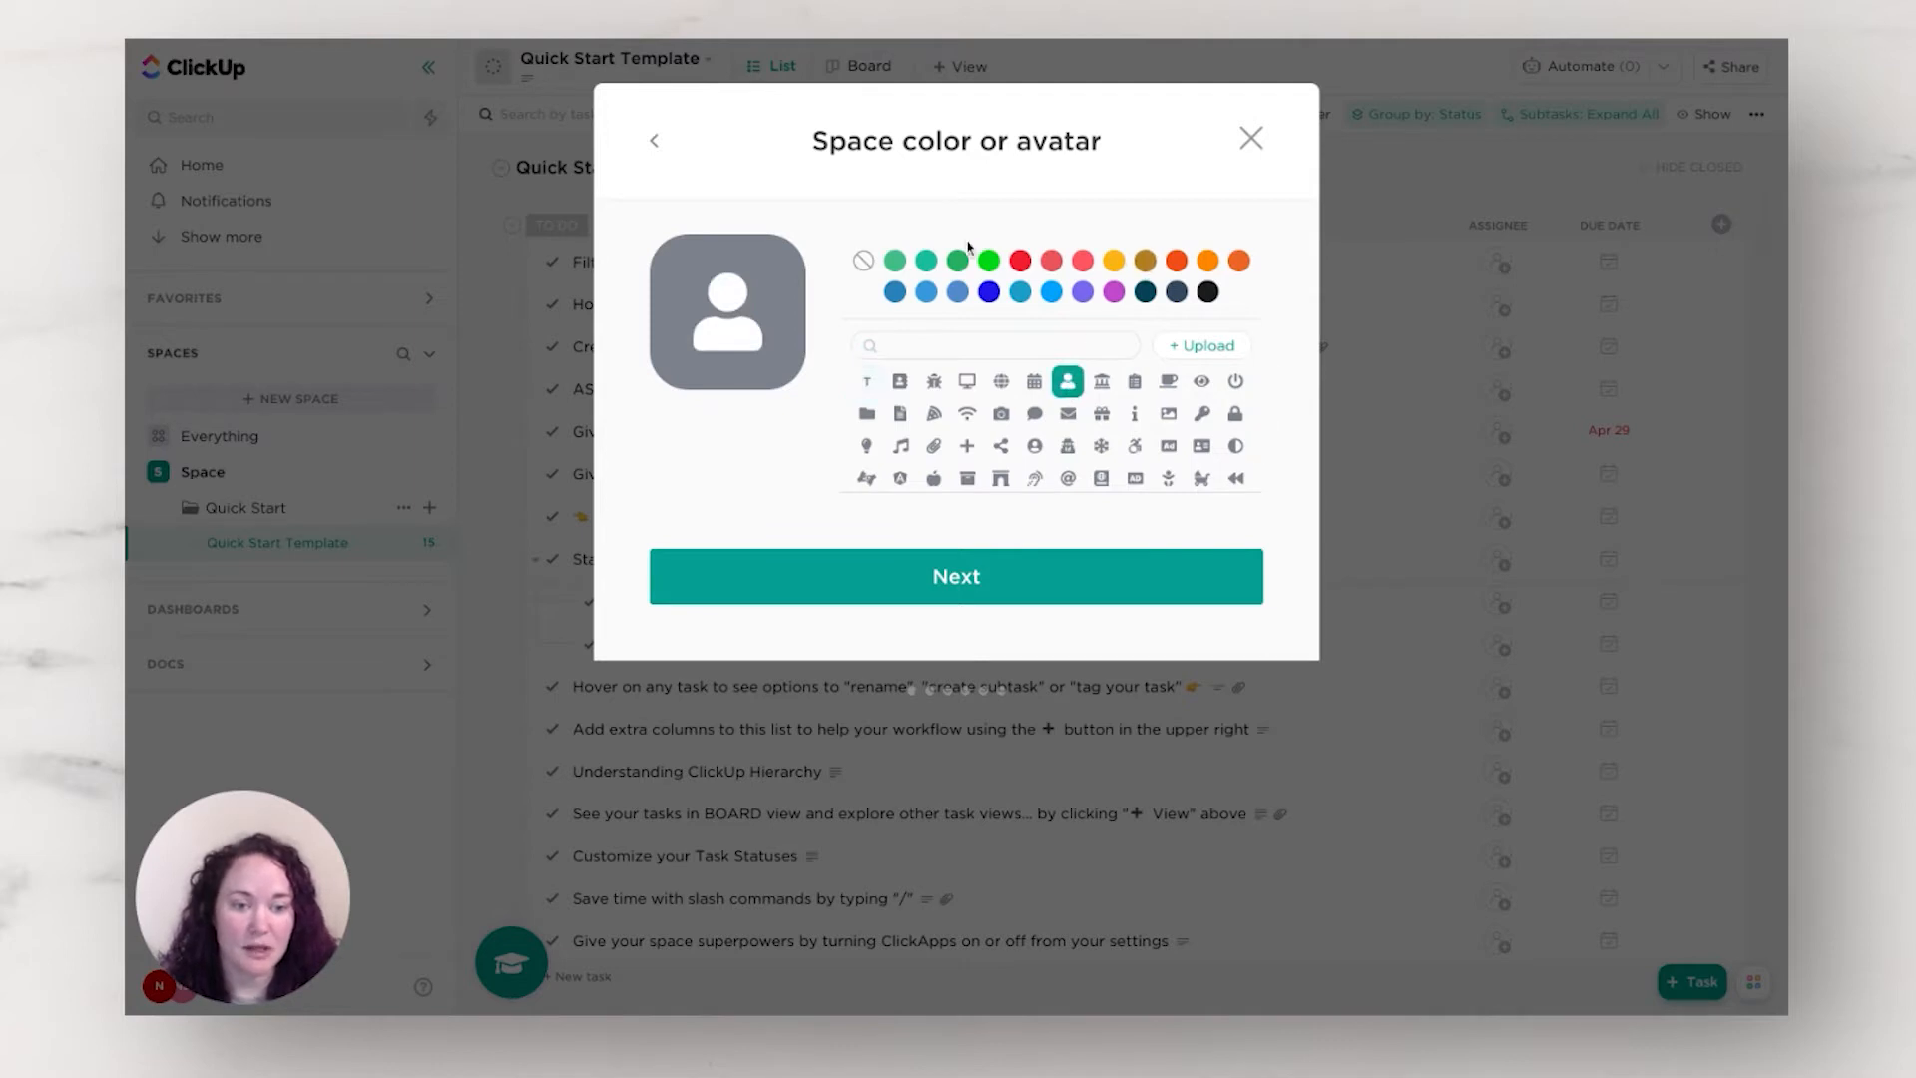
{"action": "left_click", "coordinate": [1113, 291]}
{"action": "left_click", "coordinate": [963, 571]}
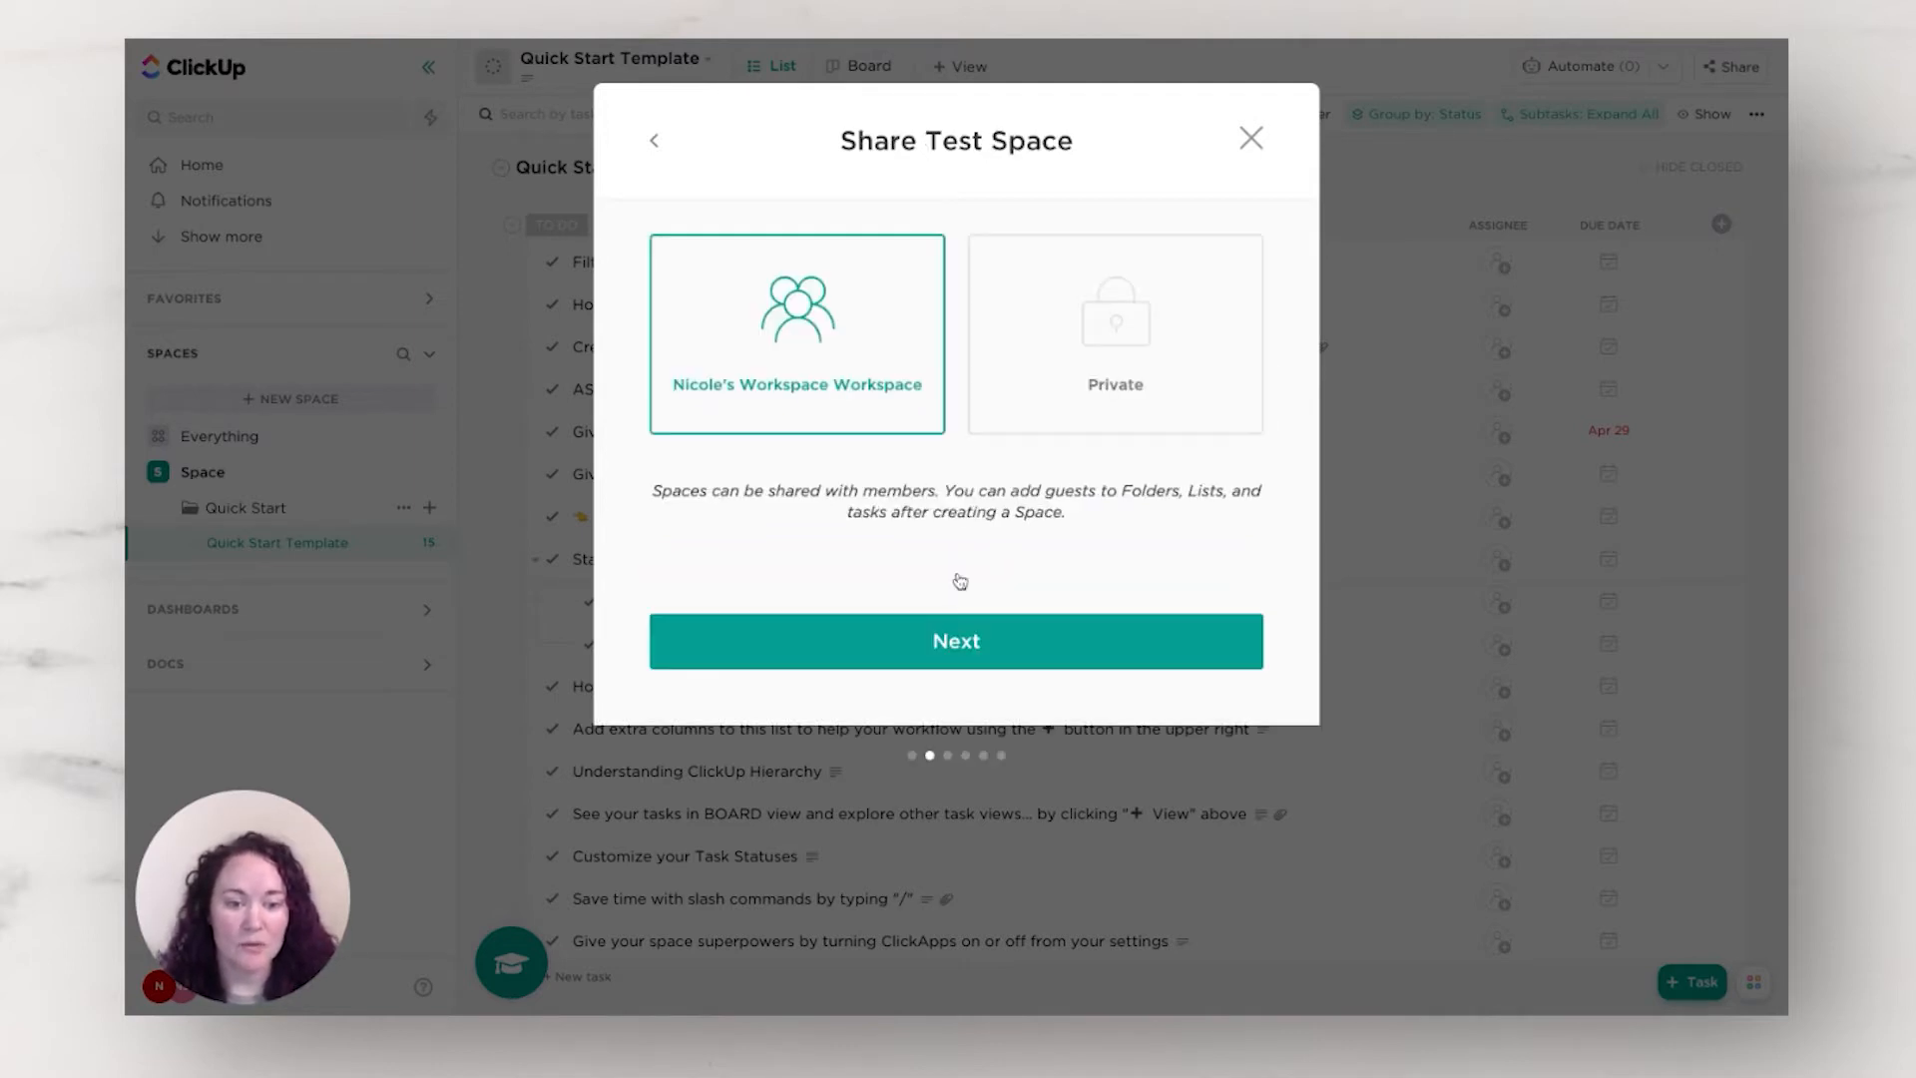
{"action": "left_click", "coordinate": [986, 644]}
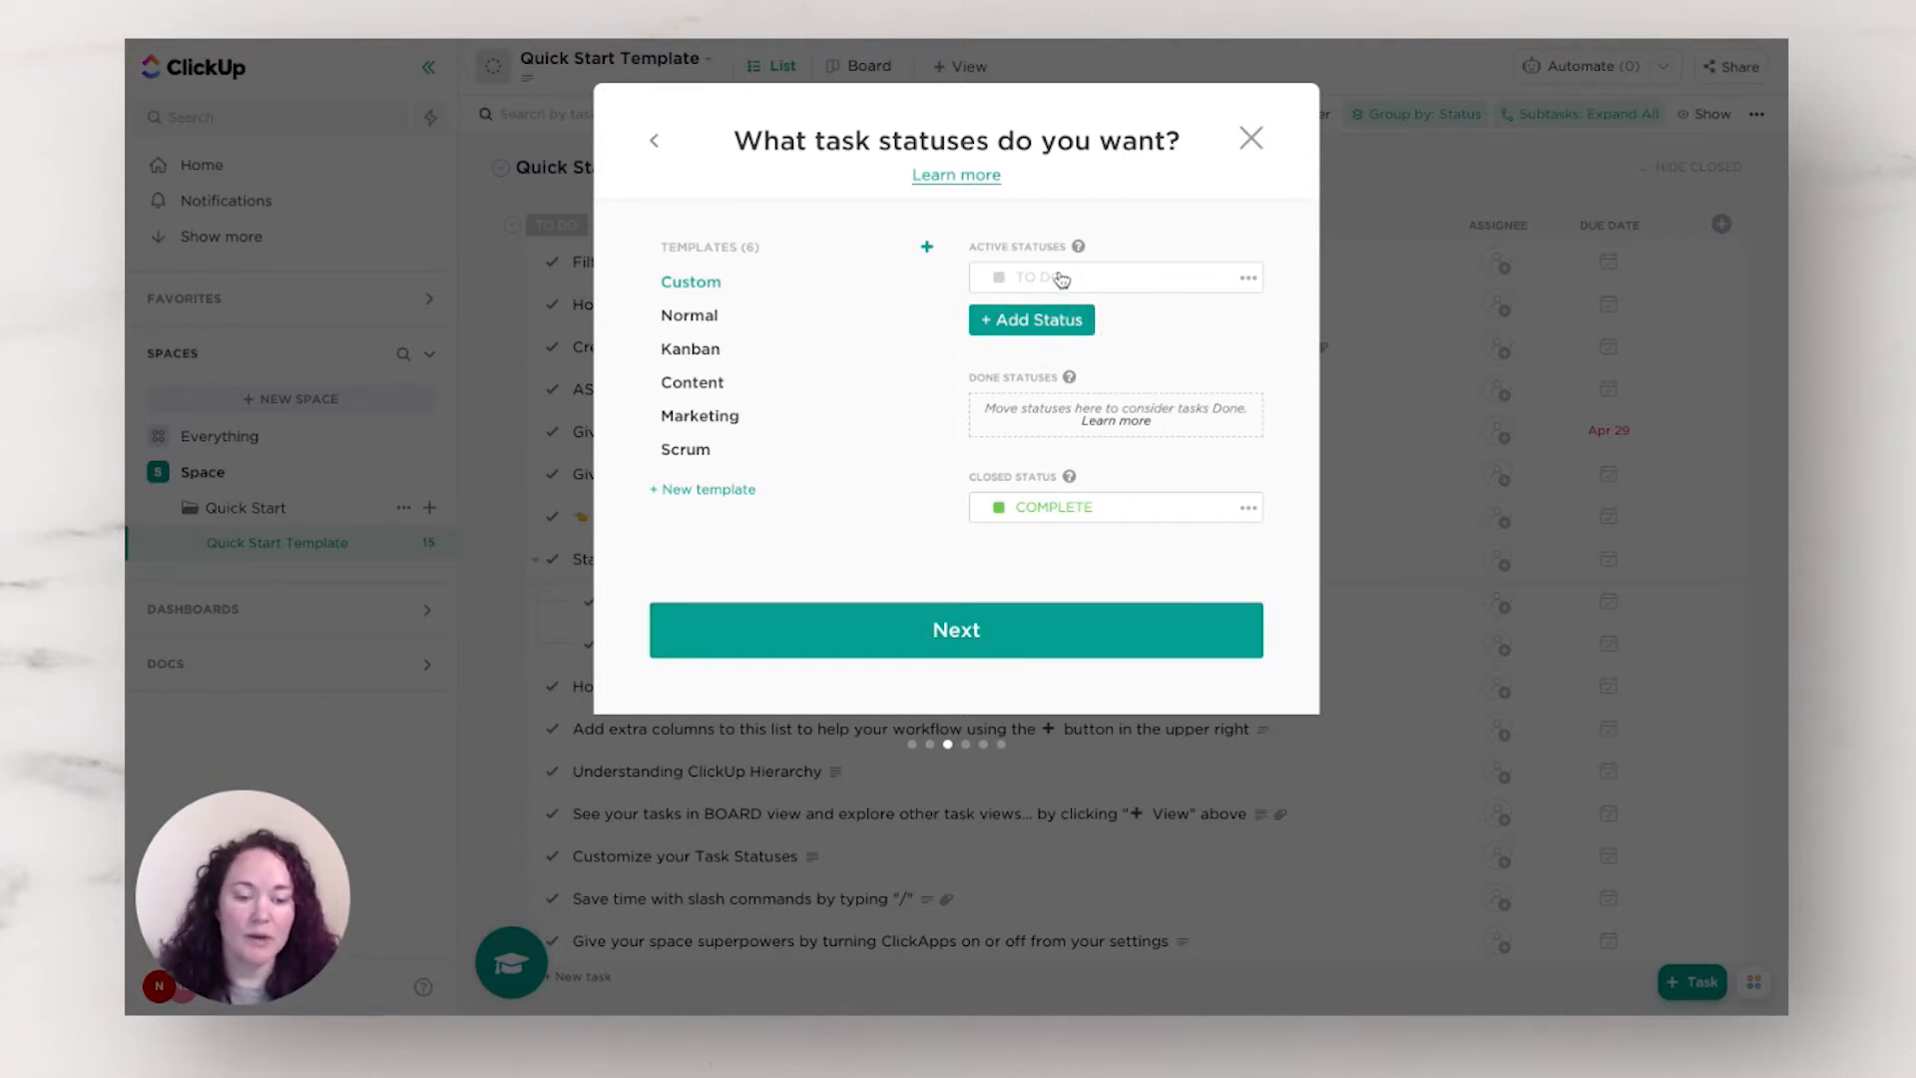
Step: Add a purple active status named IN PROGRESS to the new Space's custom task statuses
{"action": "left_click", "coordinate": [1053, 317]}
{"action": "type", "text": "IN PRO"}
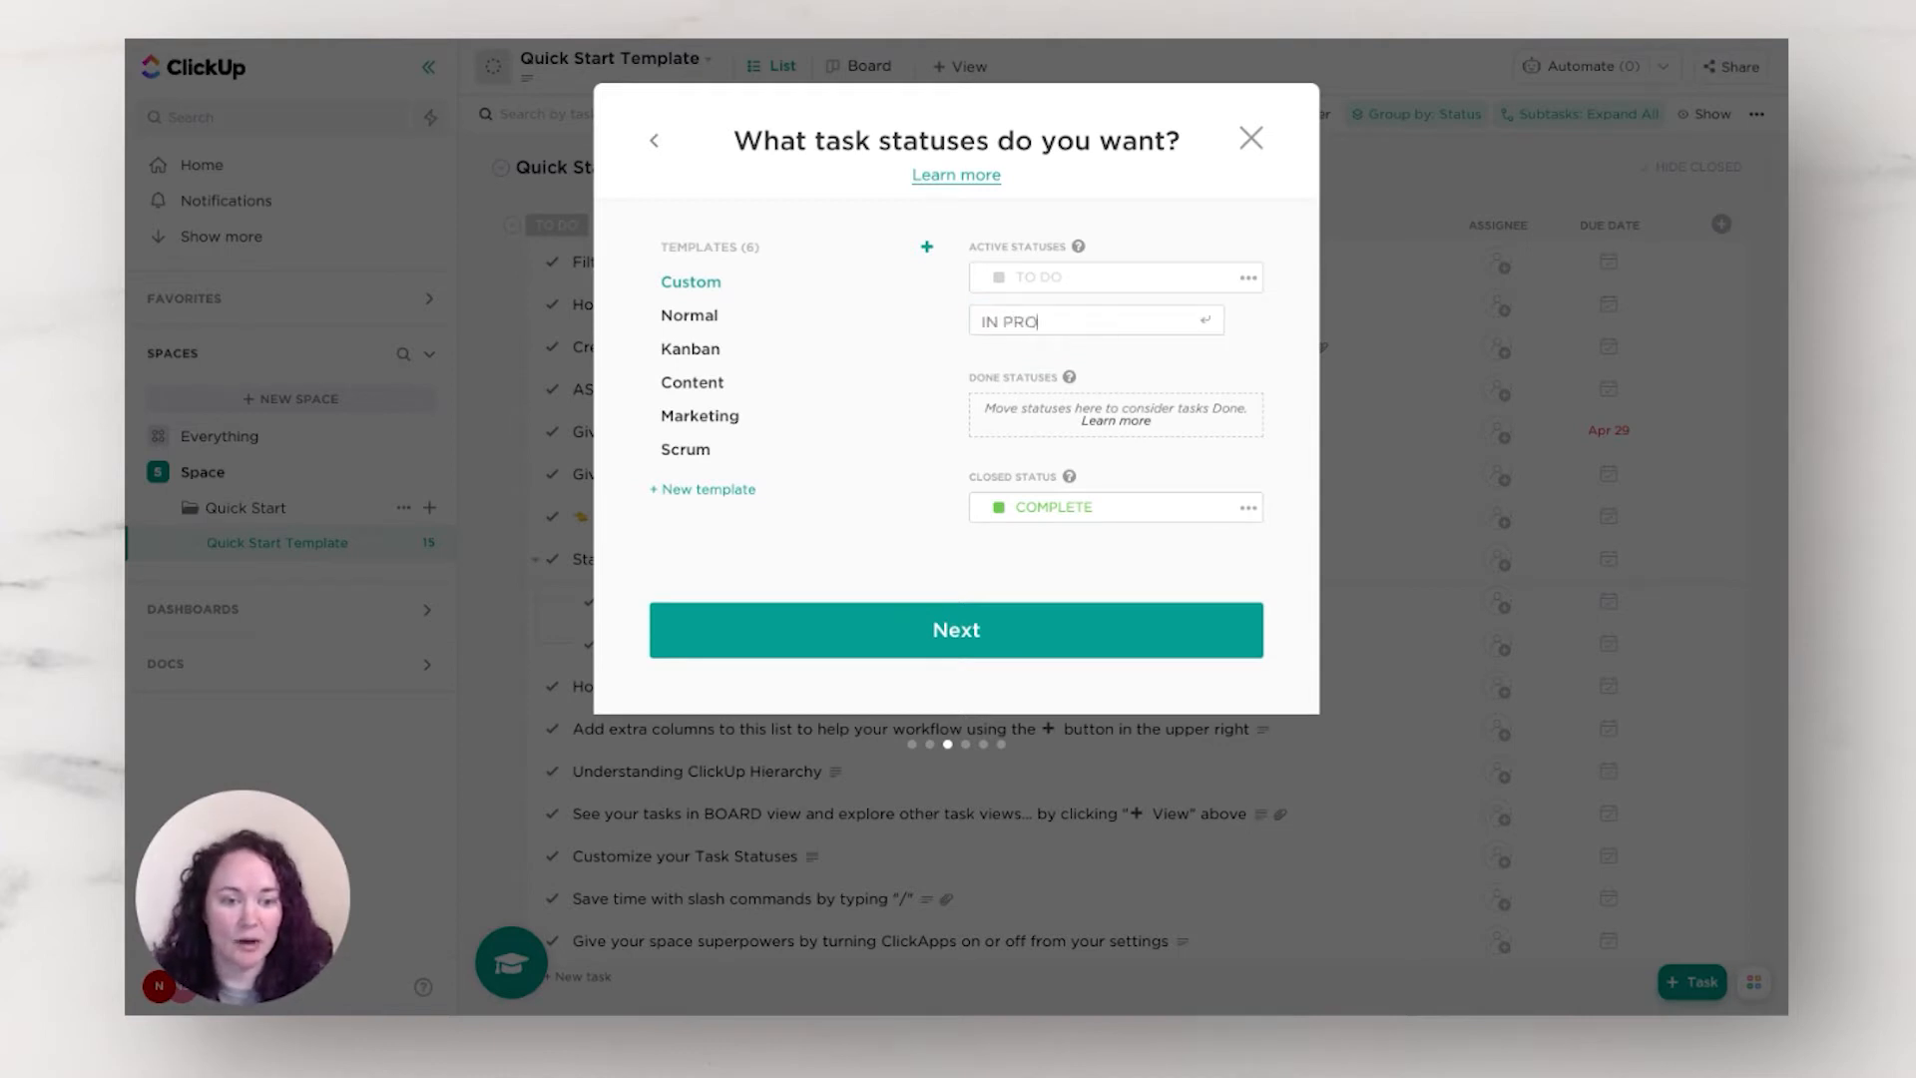
{"action": "type", "text": "GRESS"}
{"action": "key", "text": "Return"}
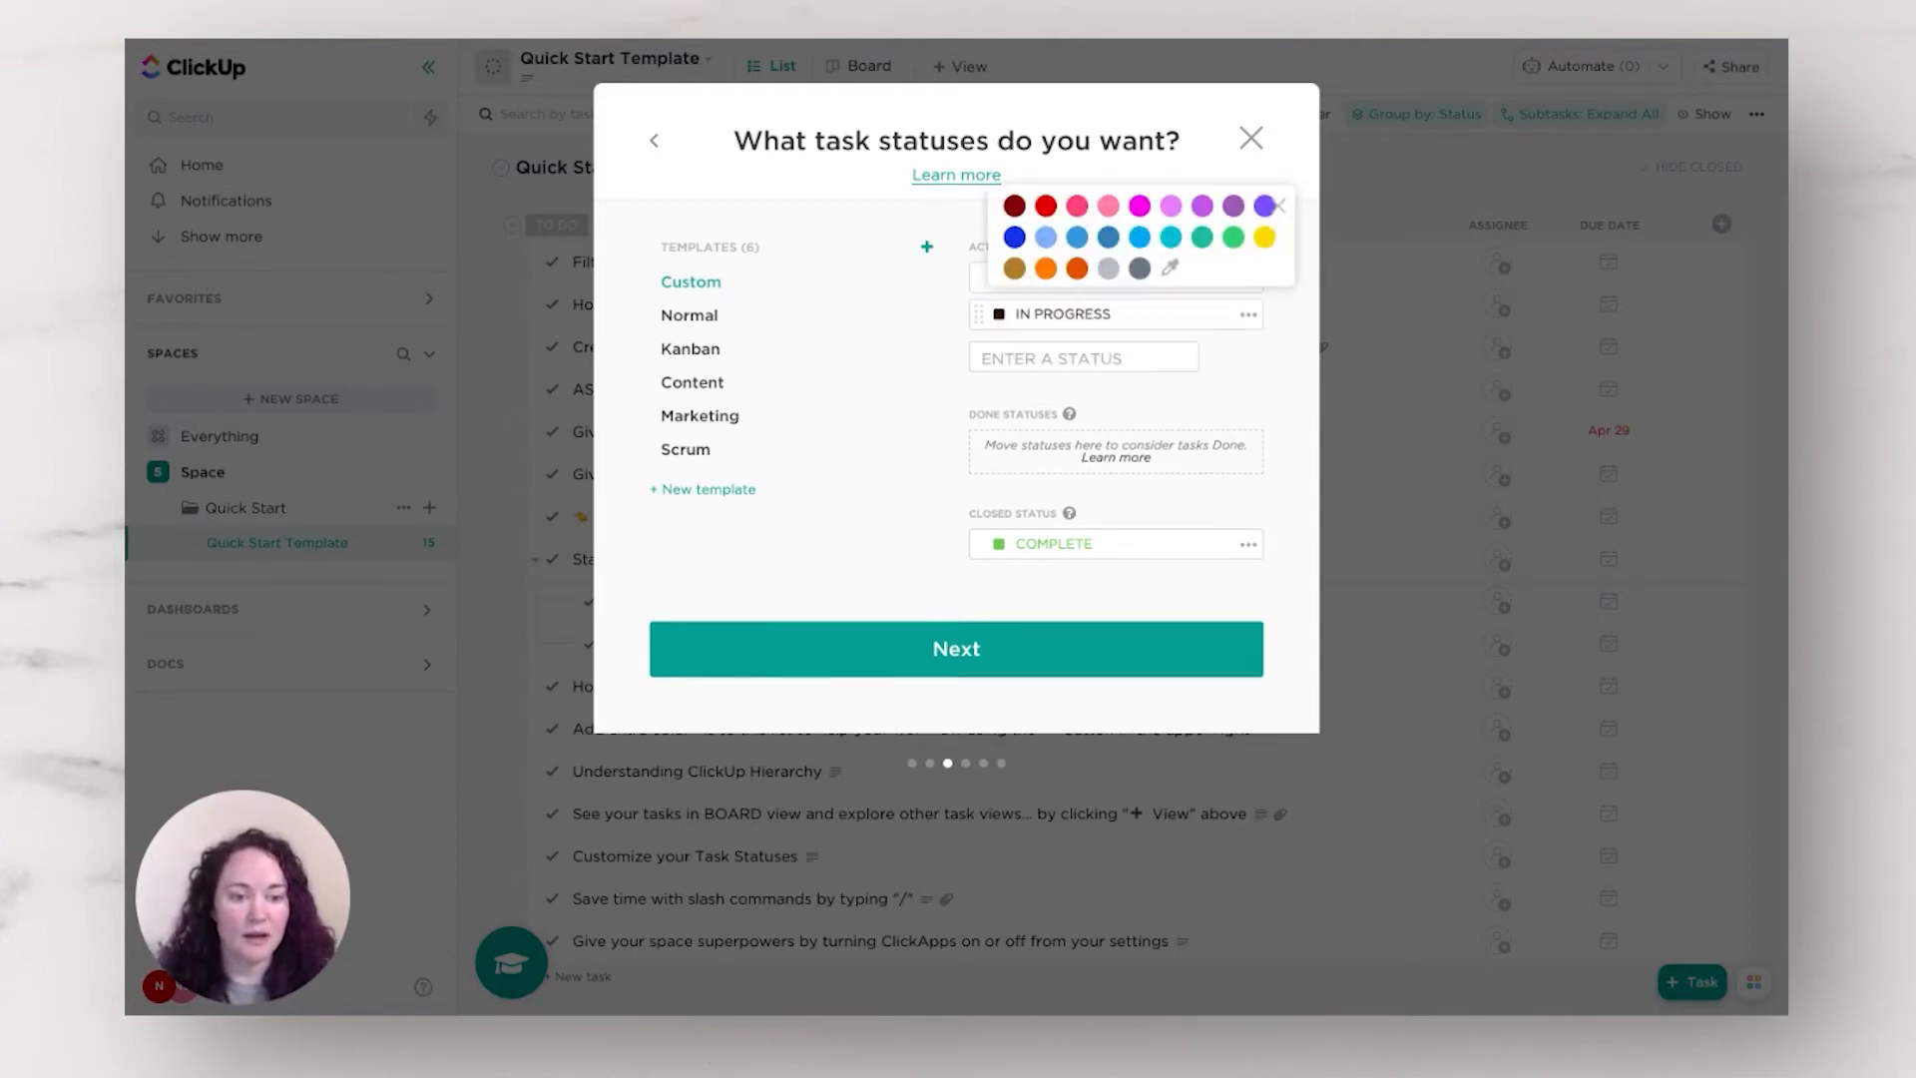
{"action": "left_click", "coordinate": [1202, 205]}
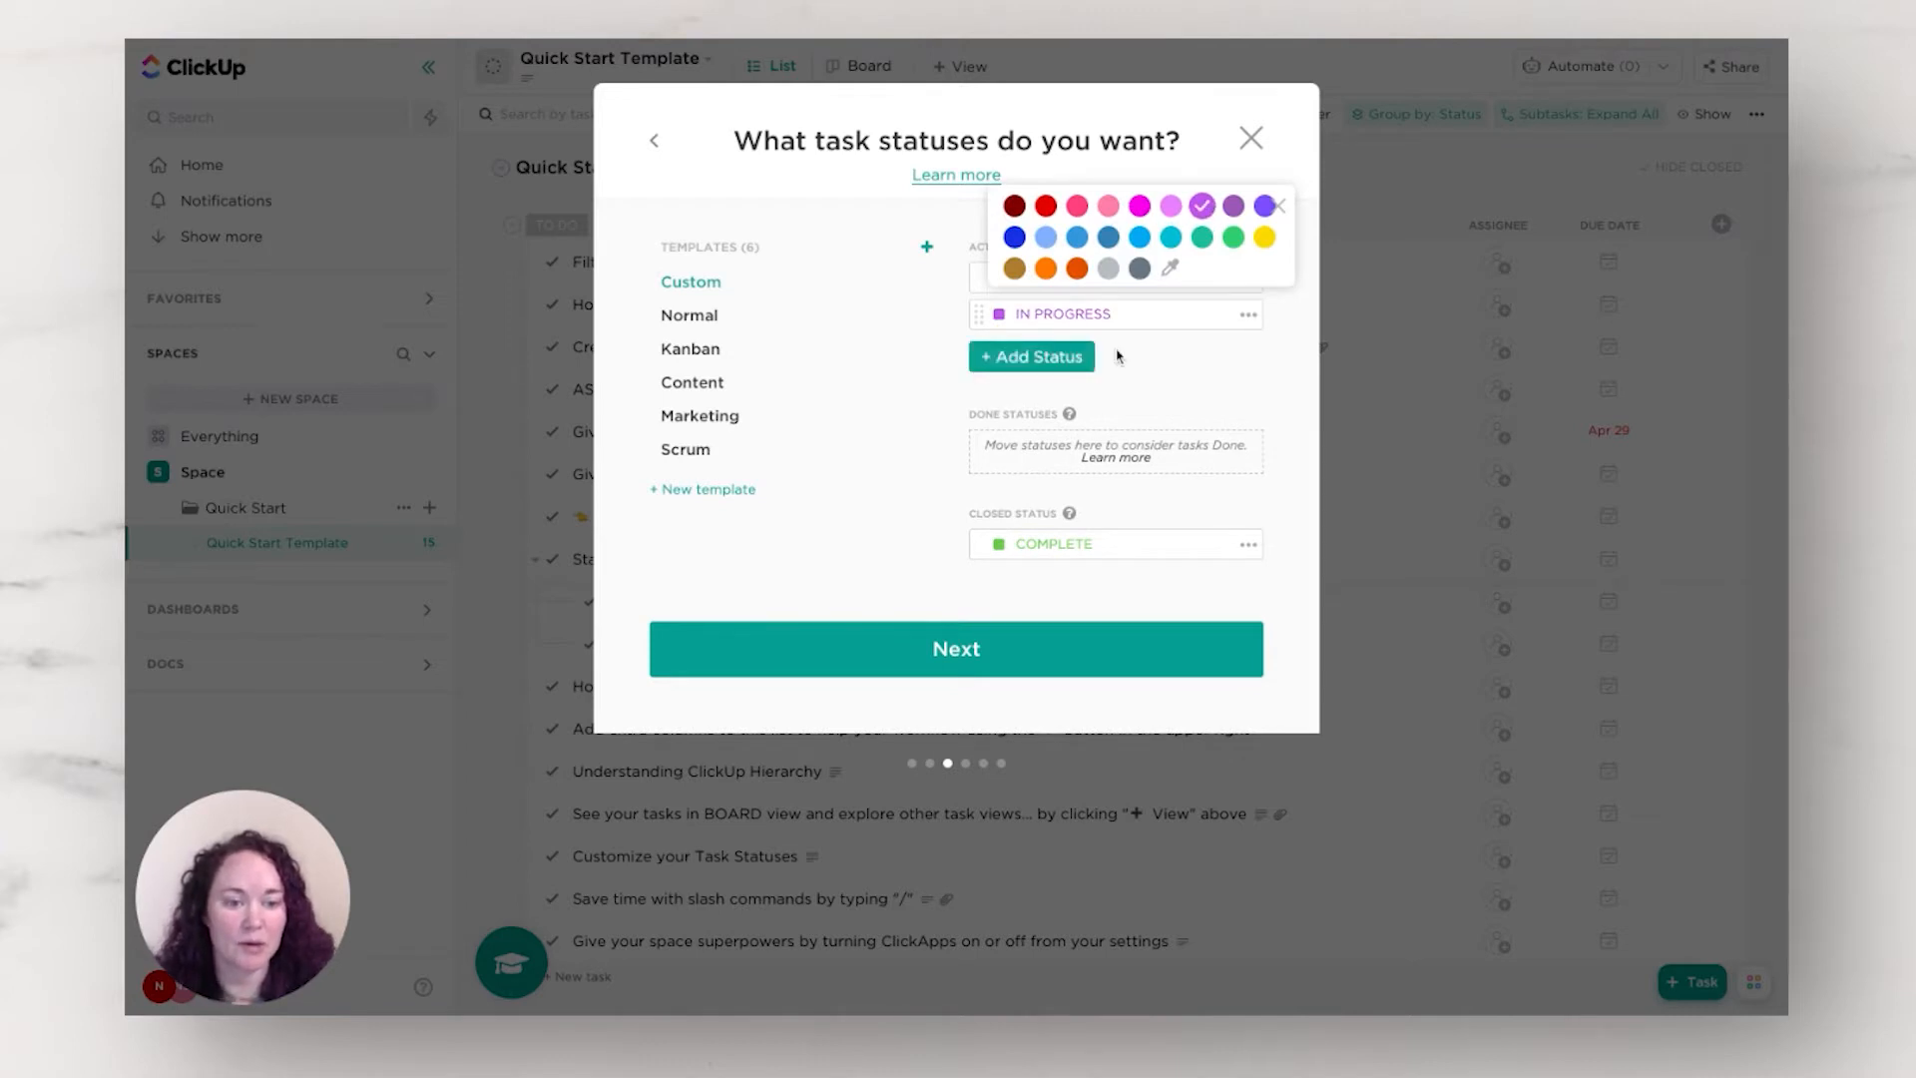
{"action": "left_click", "coordinate": [1160, 371]}
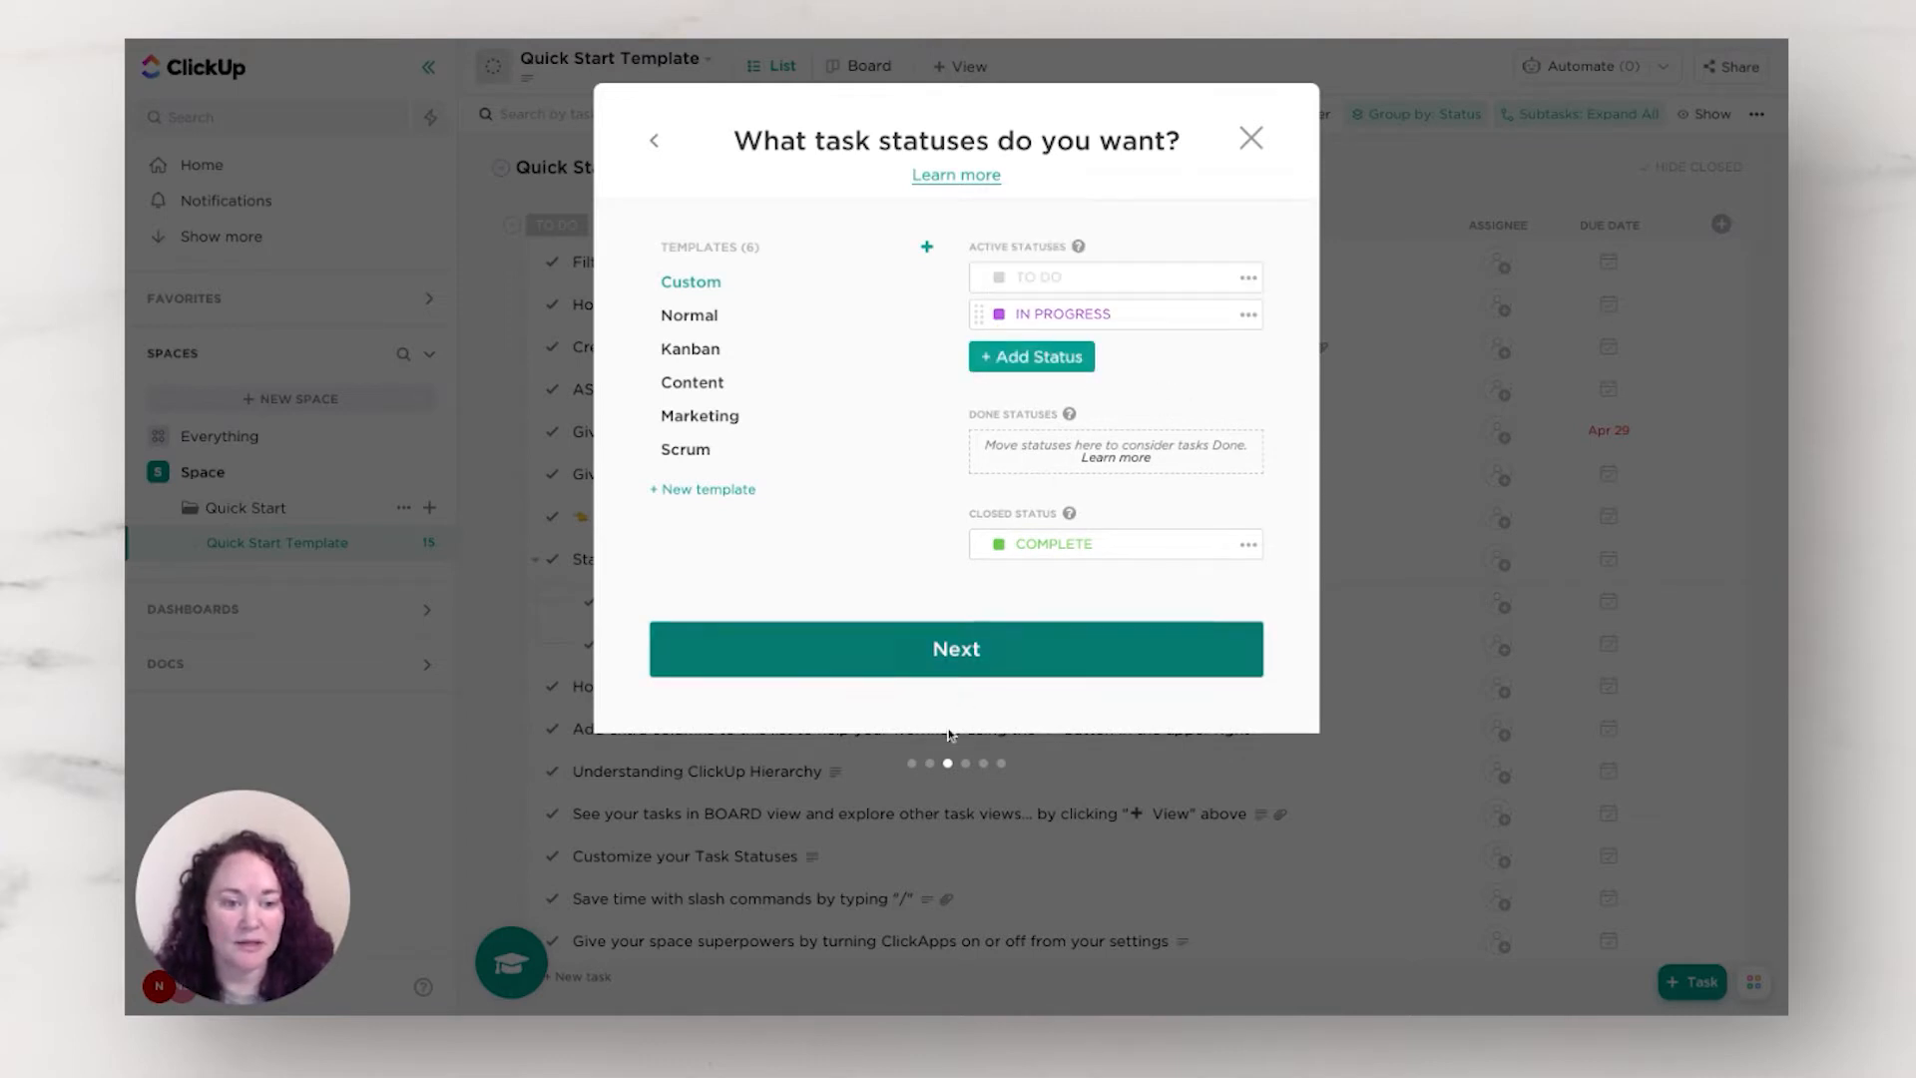
{"action": "left_click", "coordinate": [956, 663]}
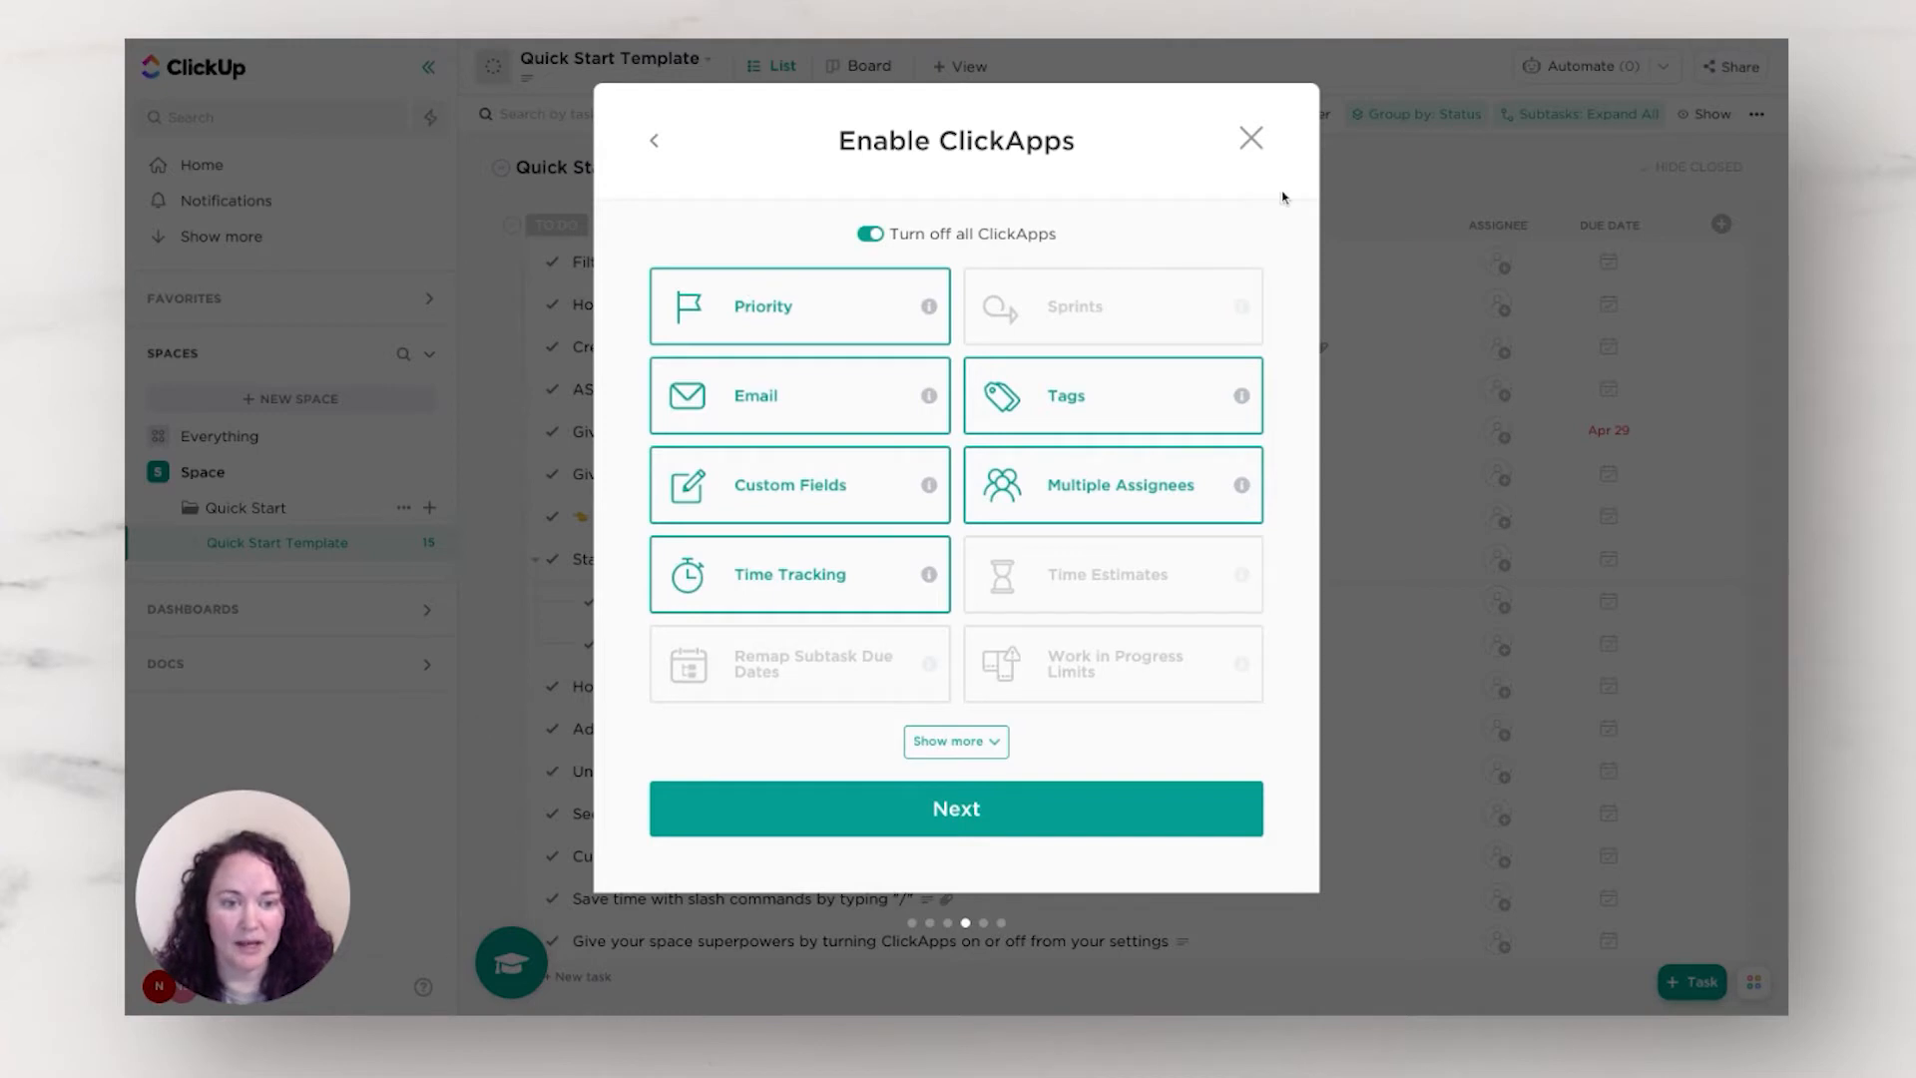
Step: Keep the default ClickApps and required views and create the Space
{"action": "left_click", "coordinate": [958, 820]}
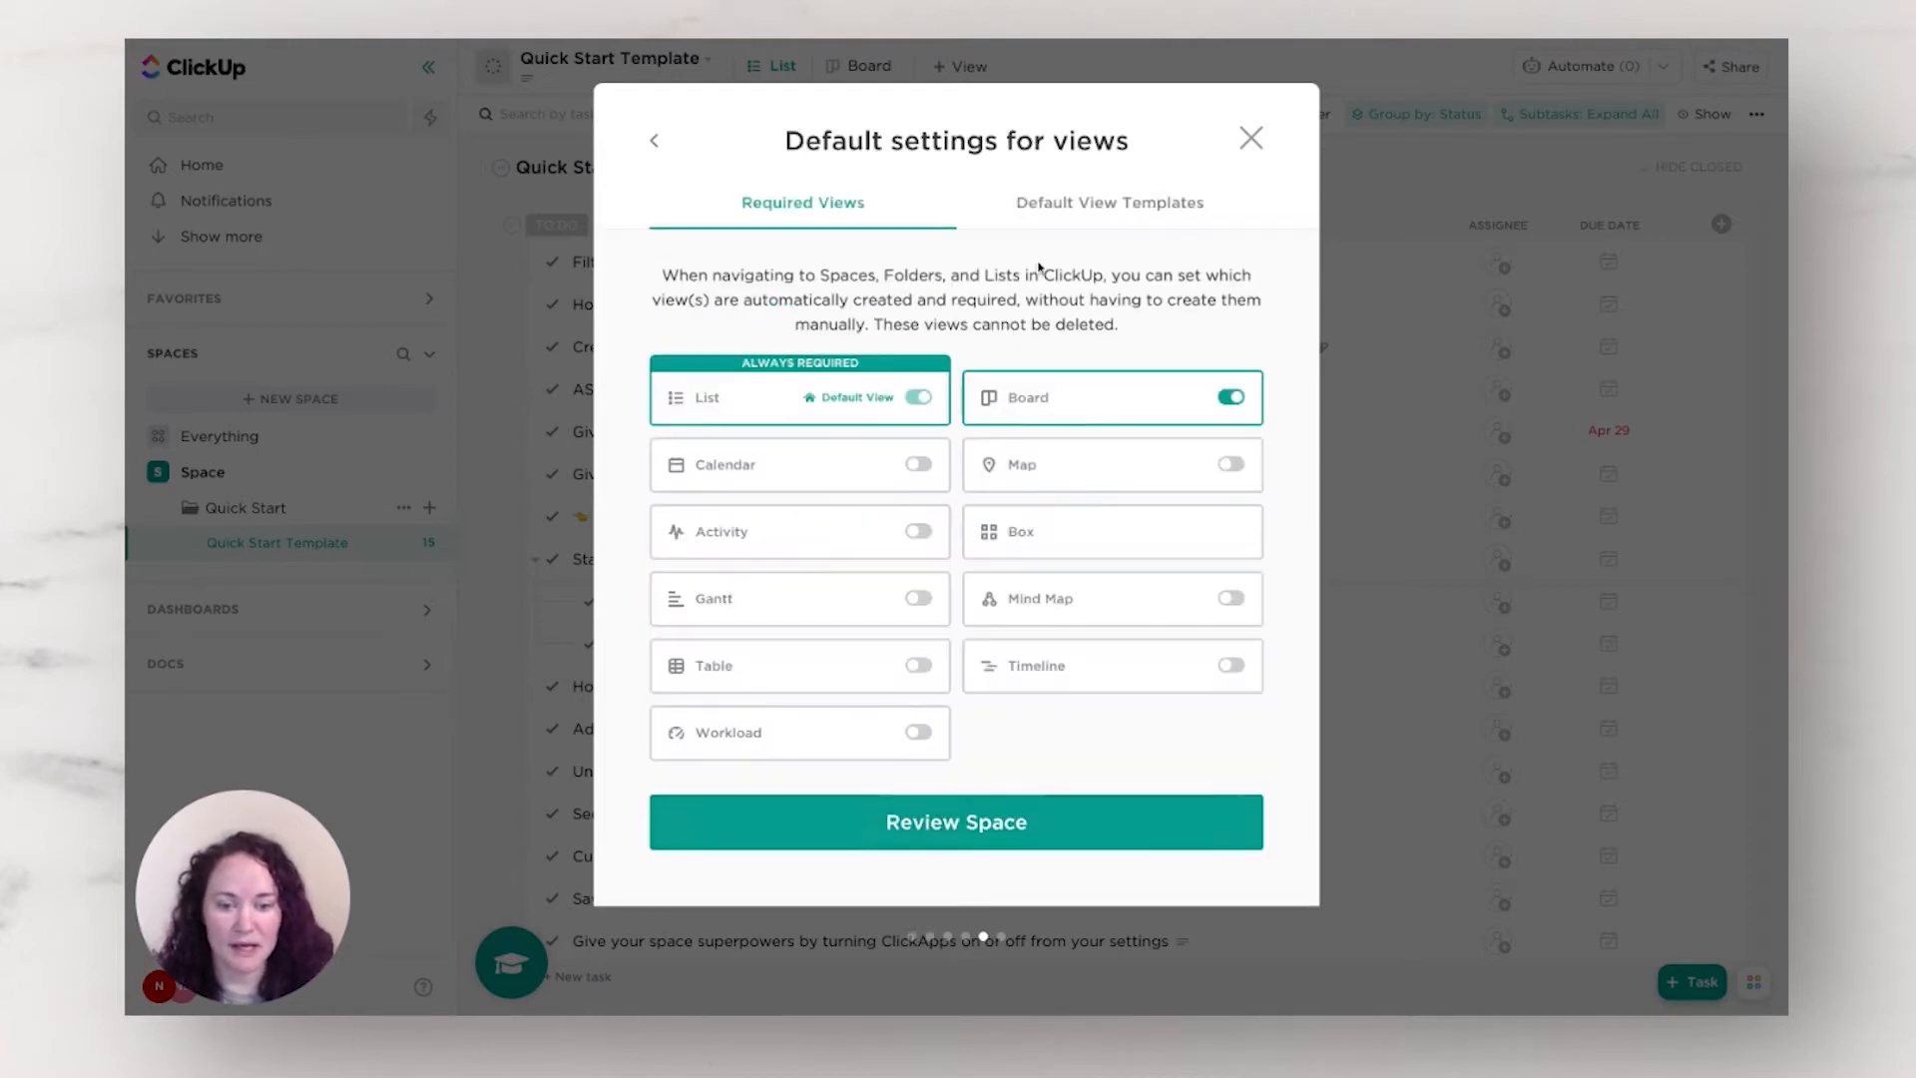
{"action": "left_click", "coordinate": [972, 828]}
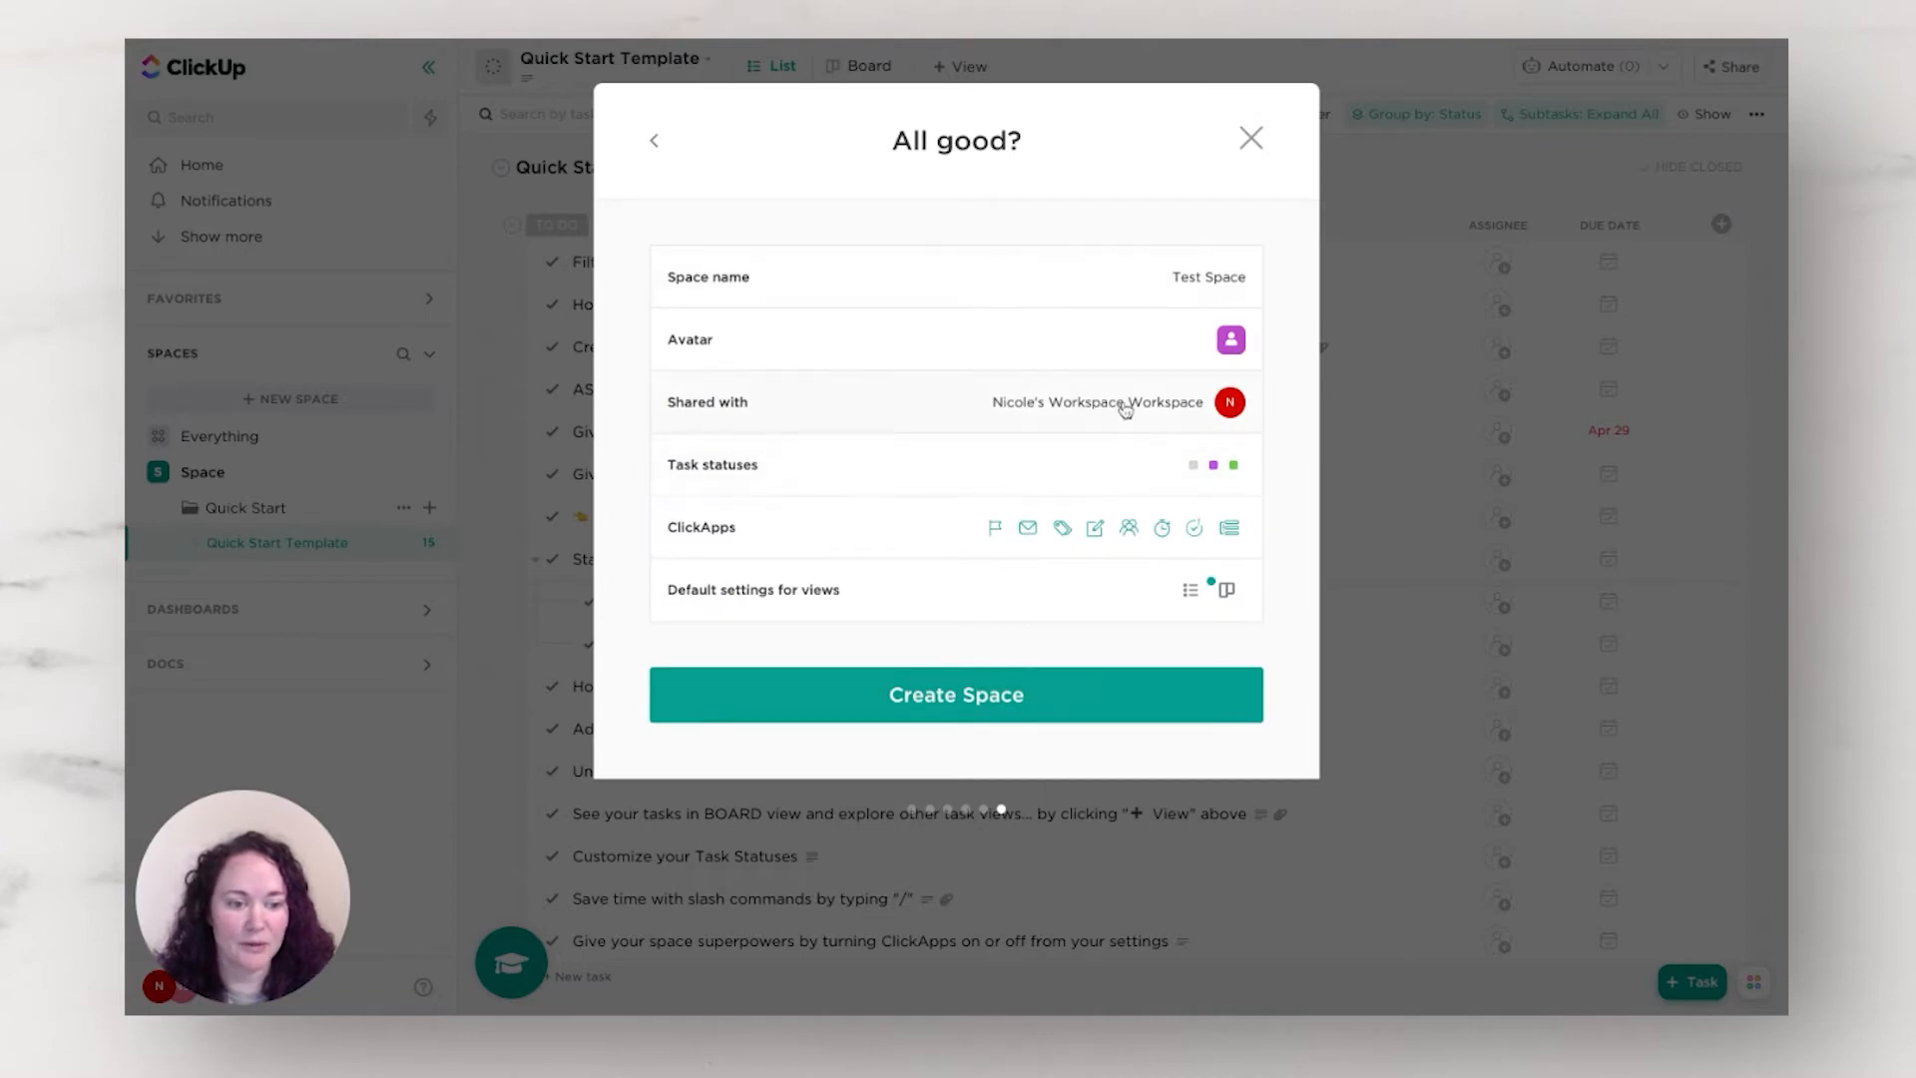
{"action": "left_click", "coordinate": [1009, 719]}
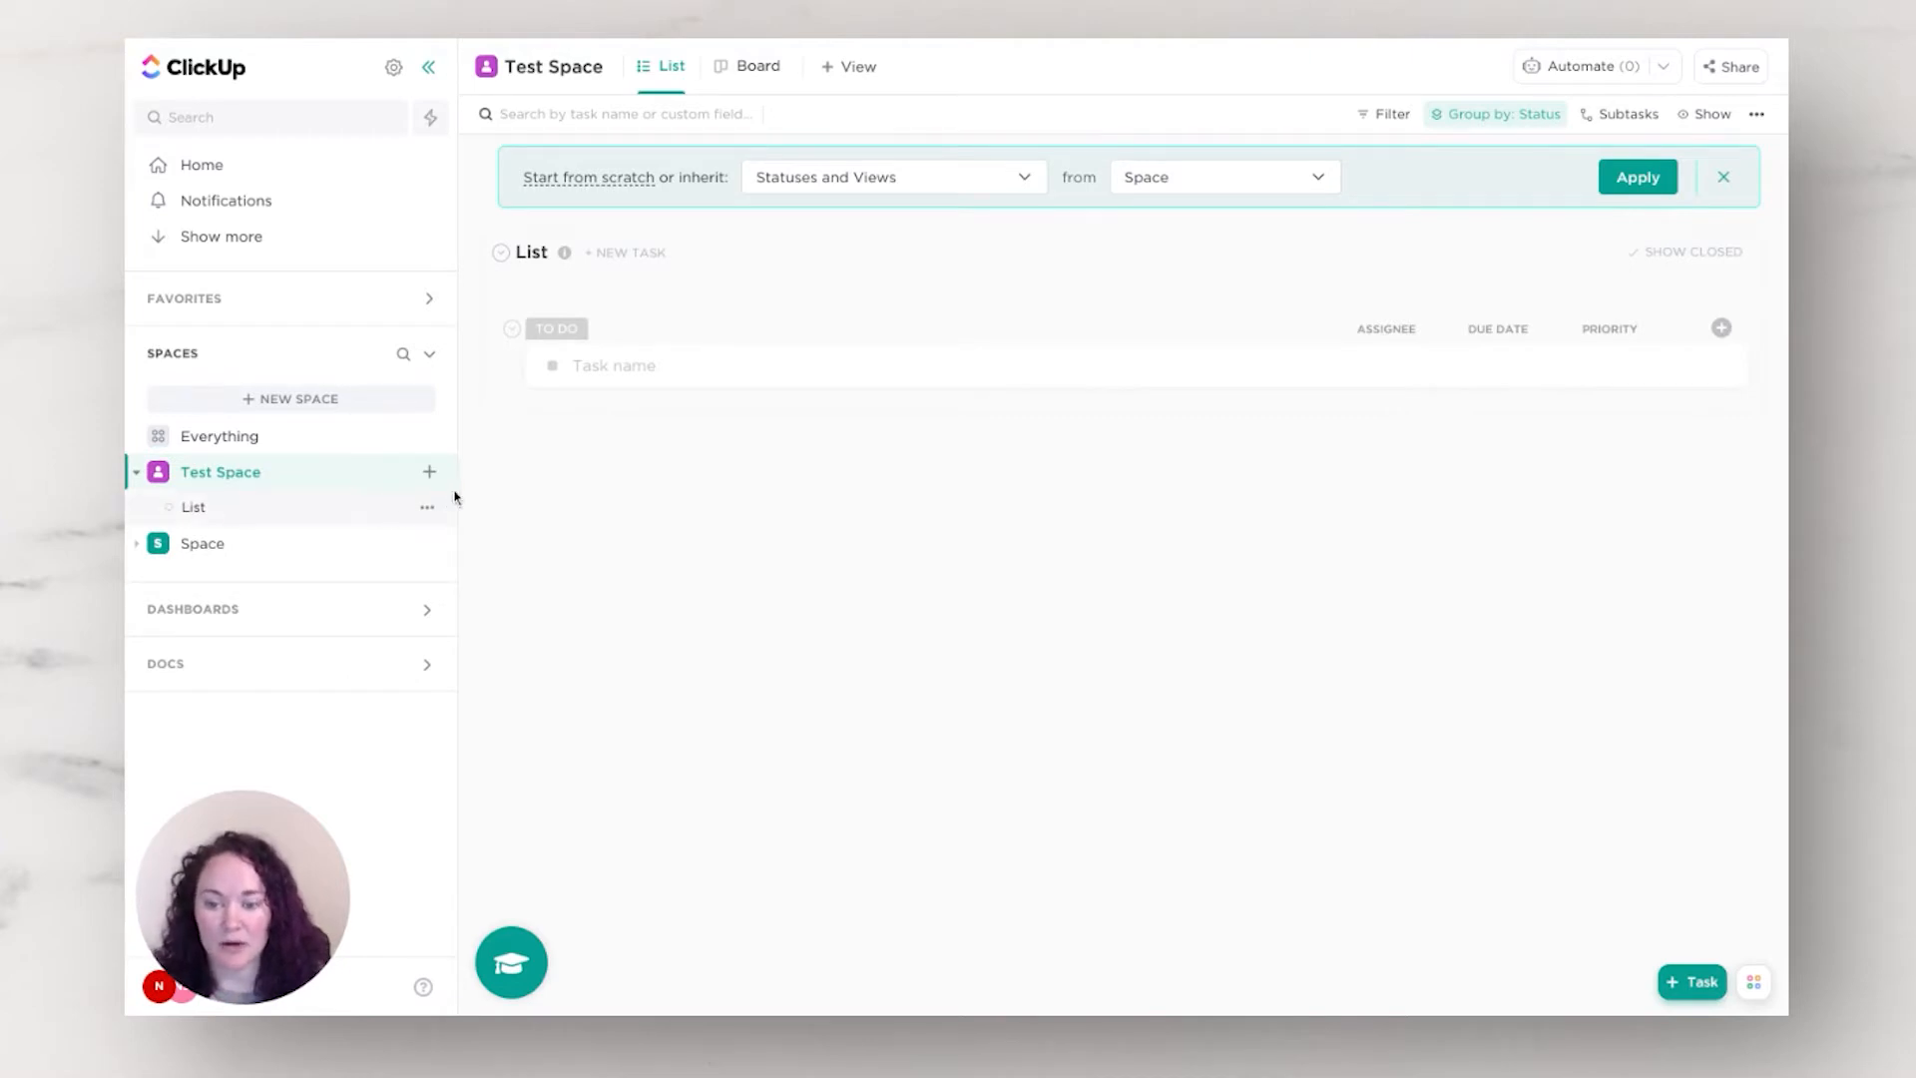
Step: Create a folder named Test Folder in Test Space and have it inherit statuses and views from Test Space
{"action": "left_click", "coordinate": [429, 471]}
{"action": "left_click", "coordinate": [473, 578]}
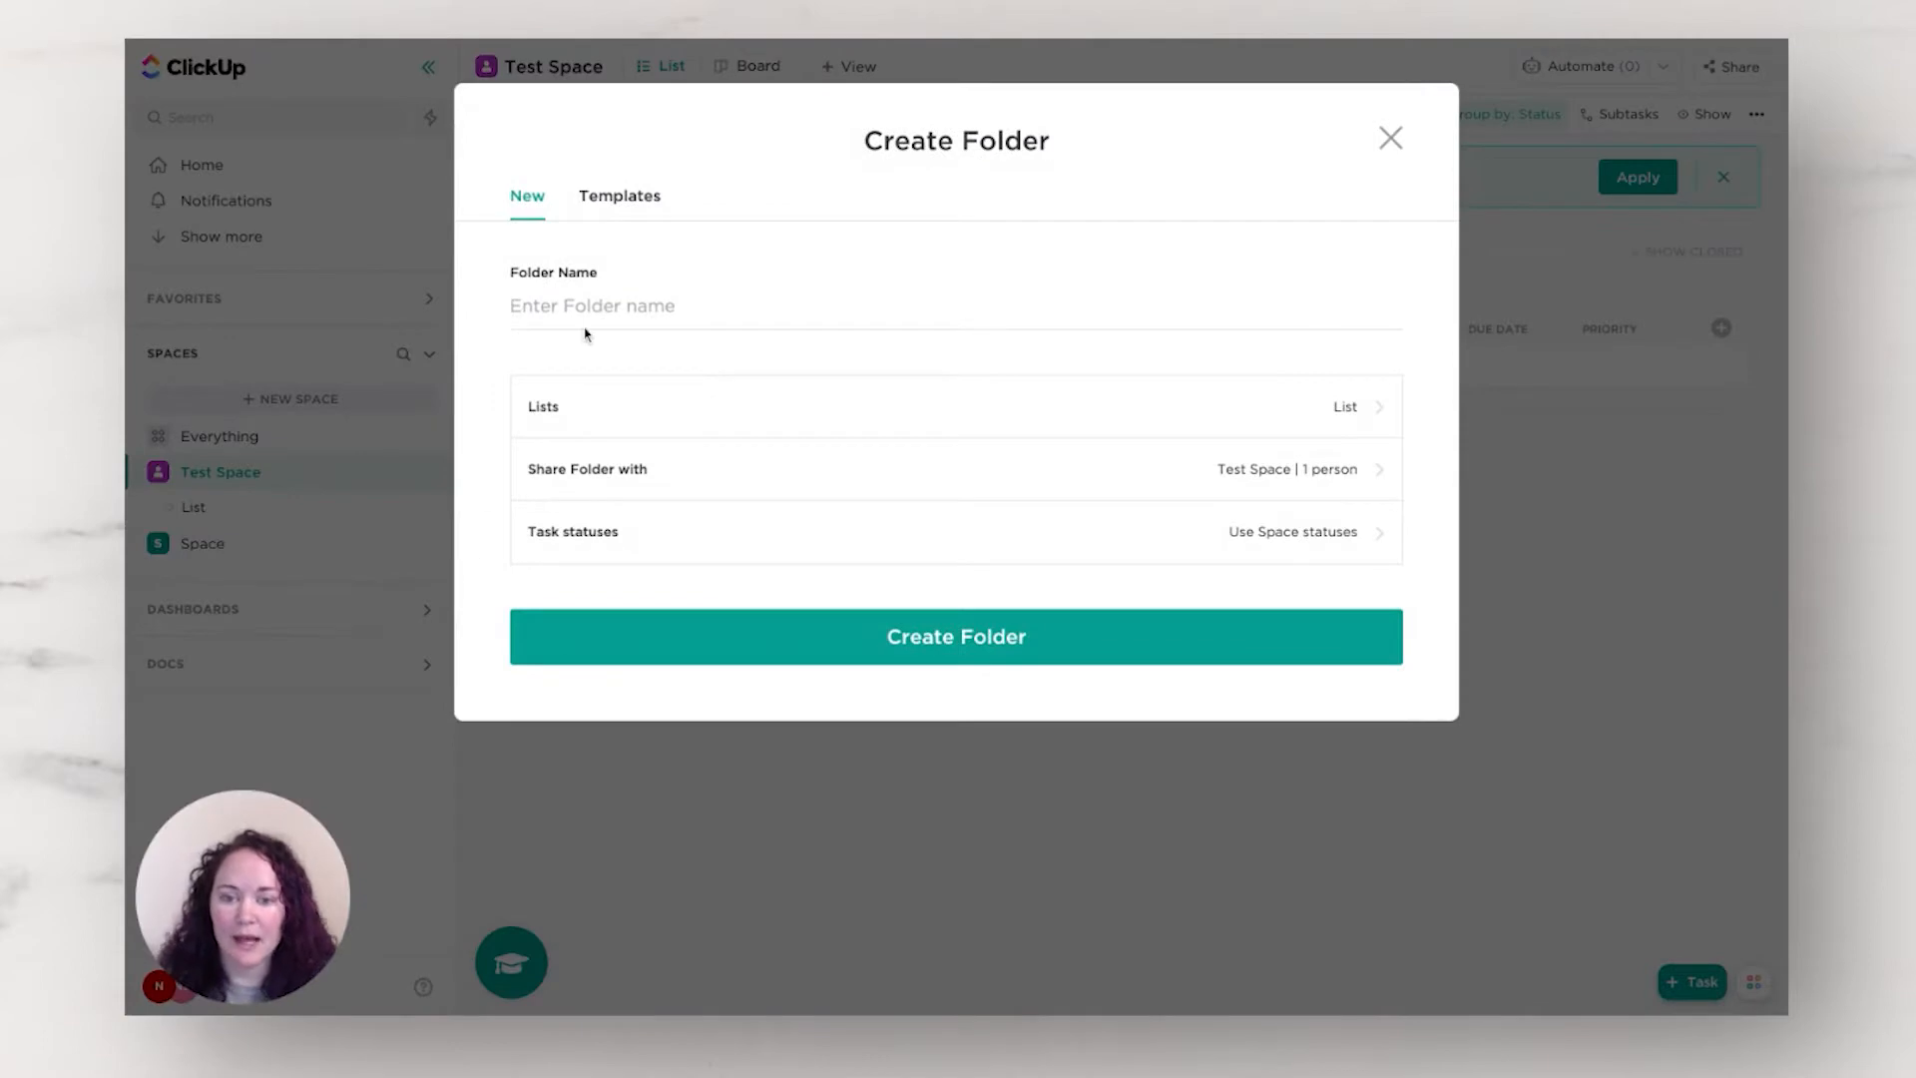
{"action": "type", "text": "Test Folder"}
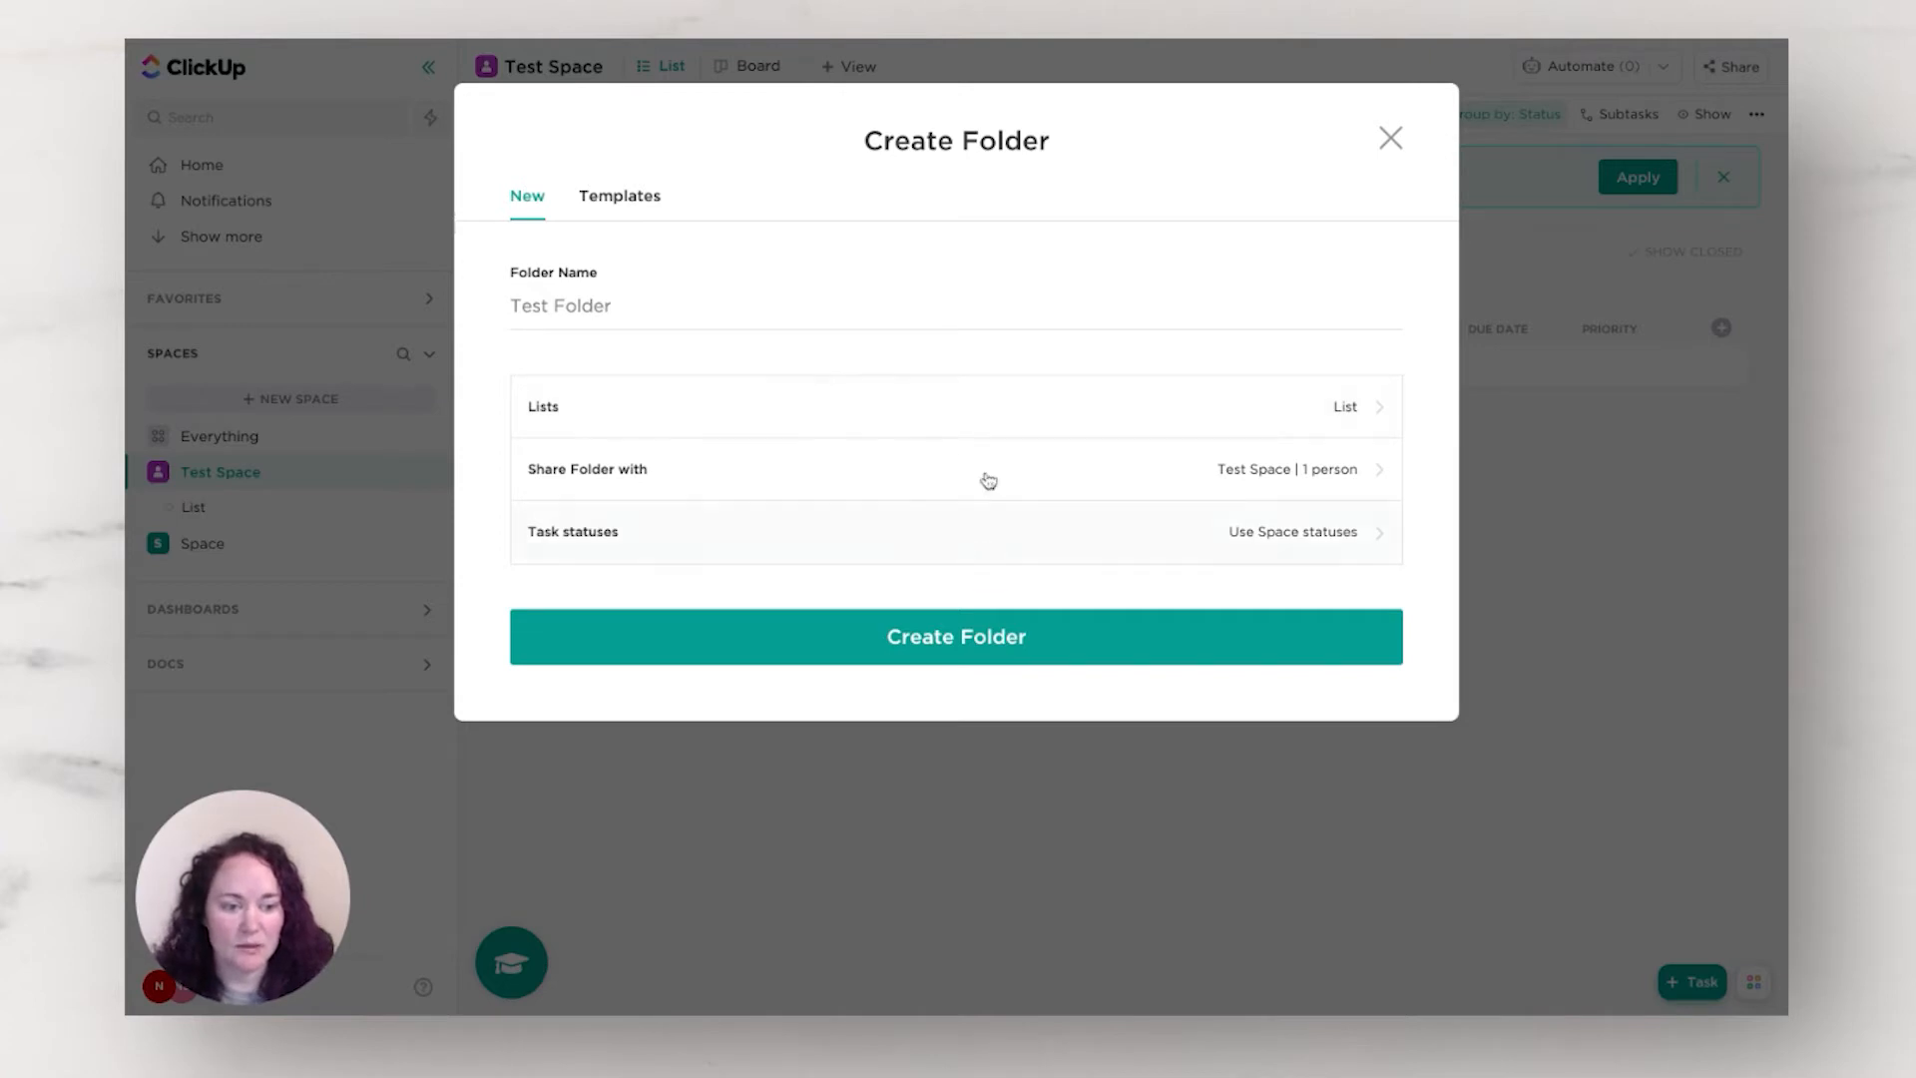
{"action": "left_click", "coordinate": [982, 639]}
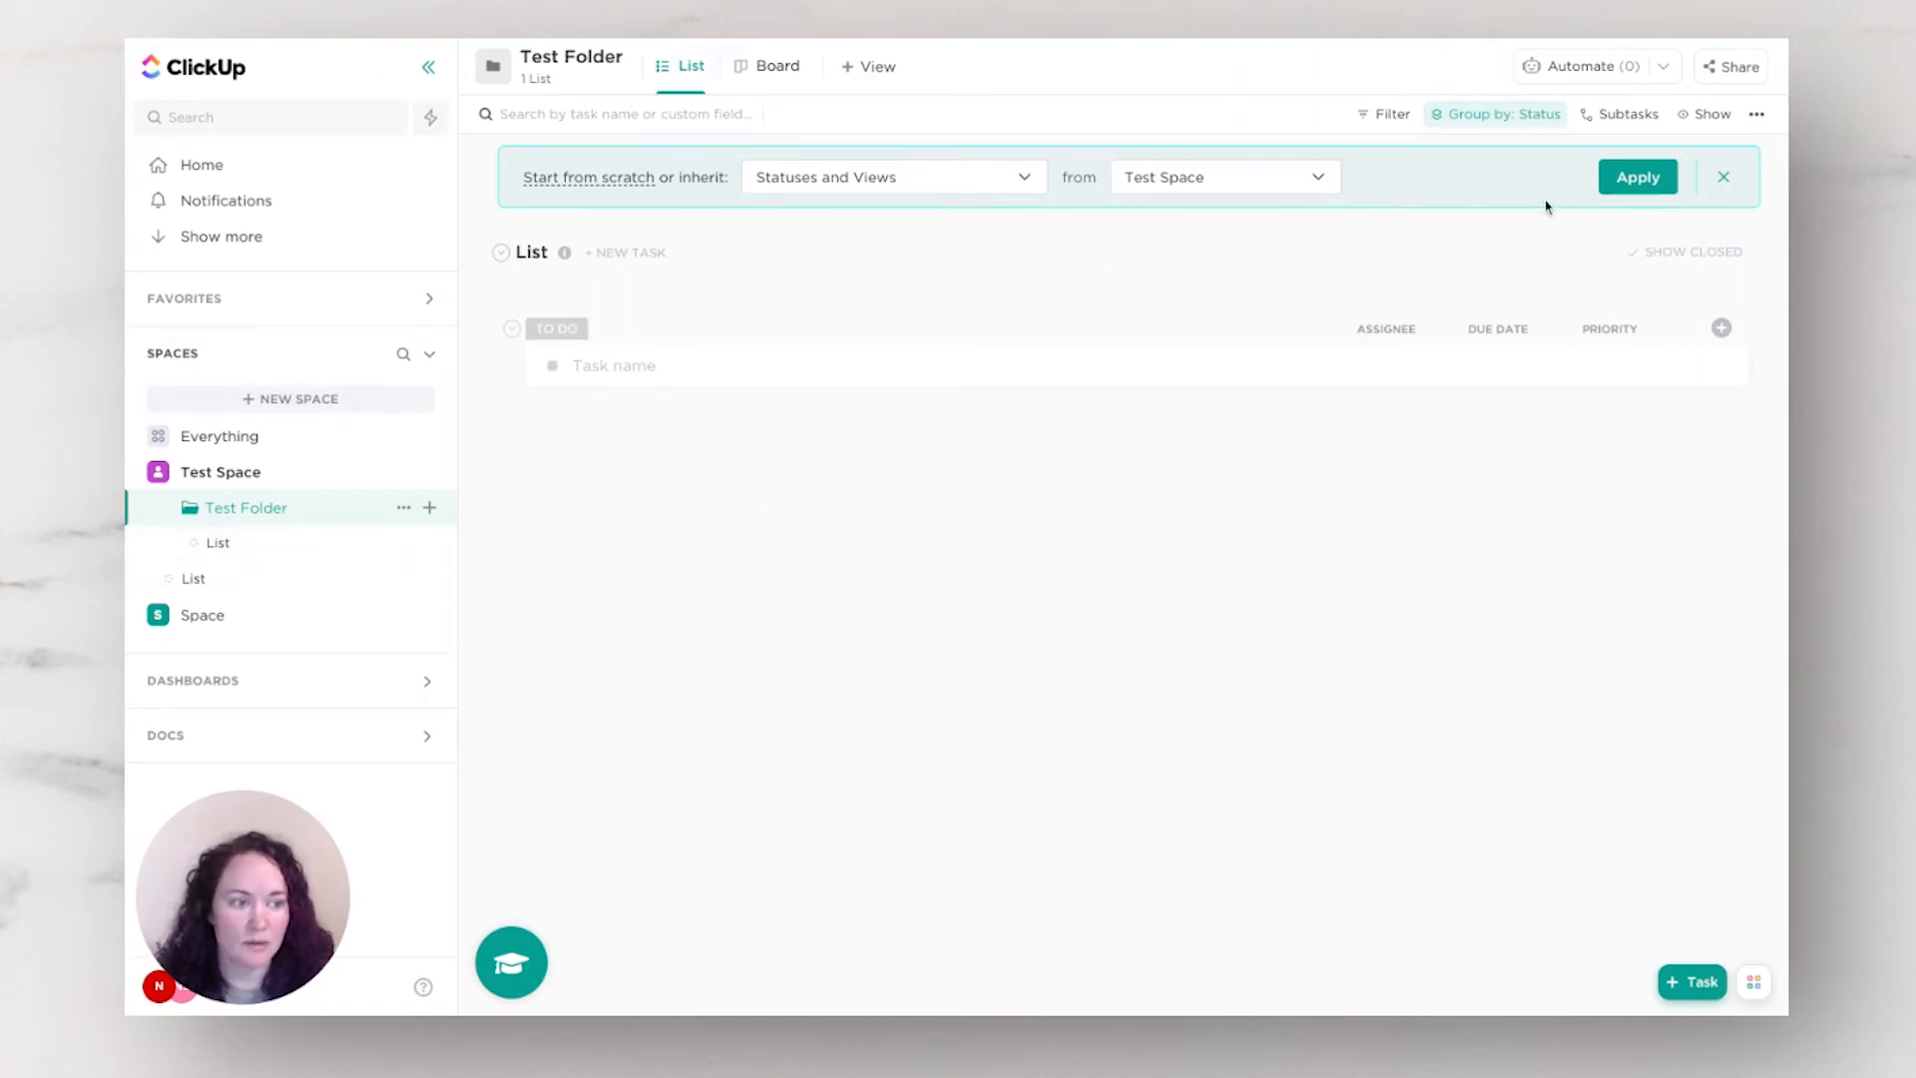
{"action": "left_click", "coordinate": [1637, 180]}
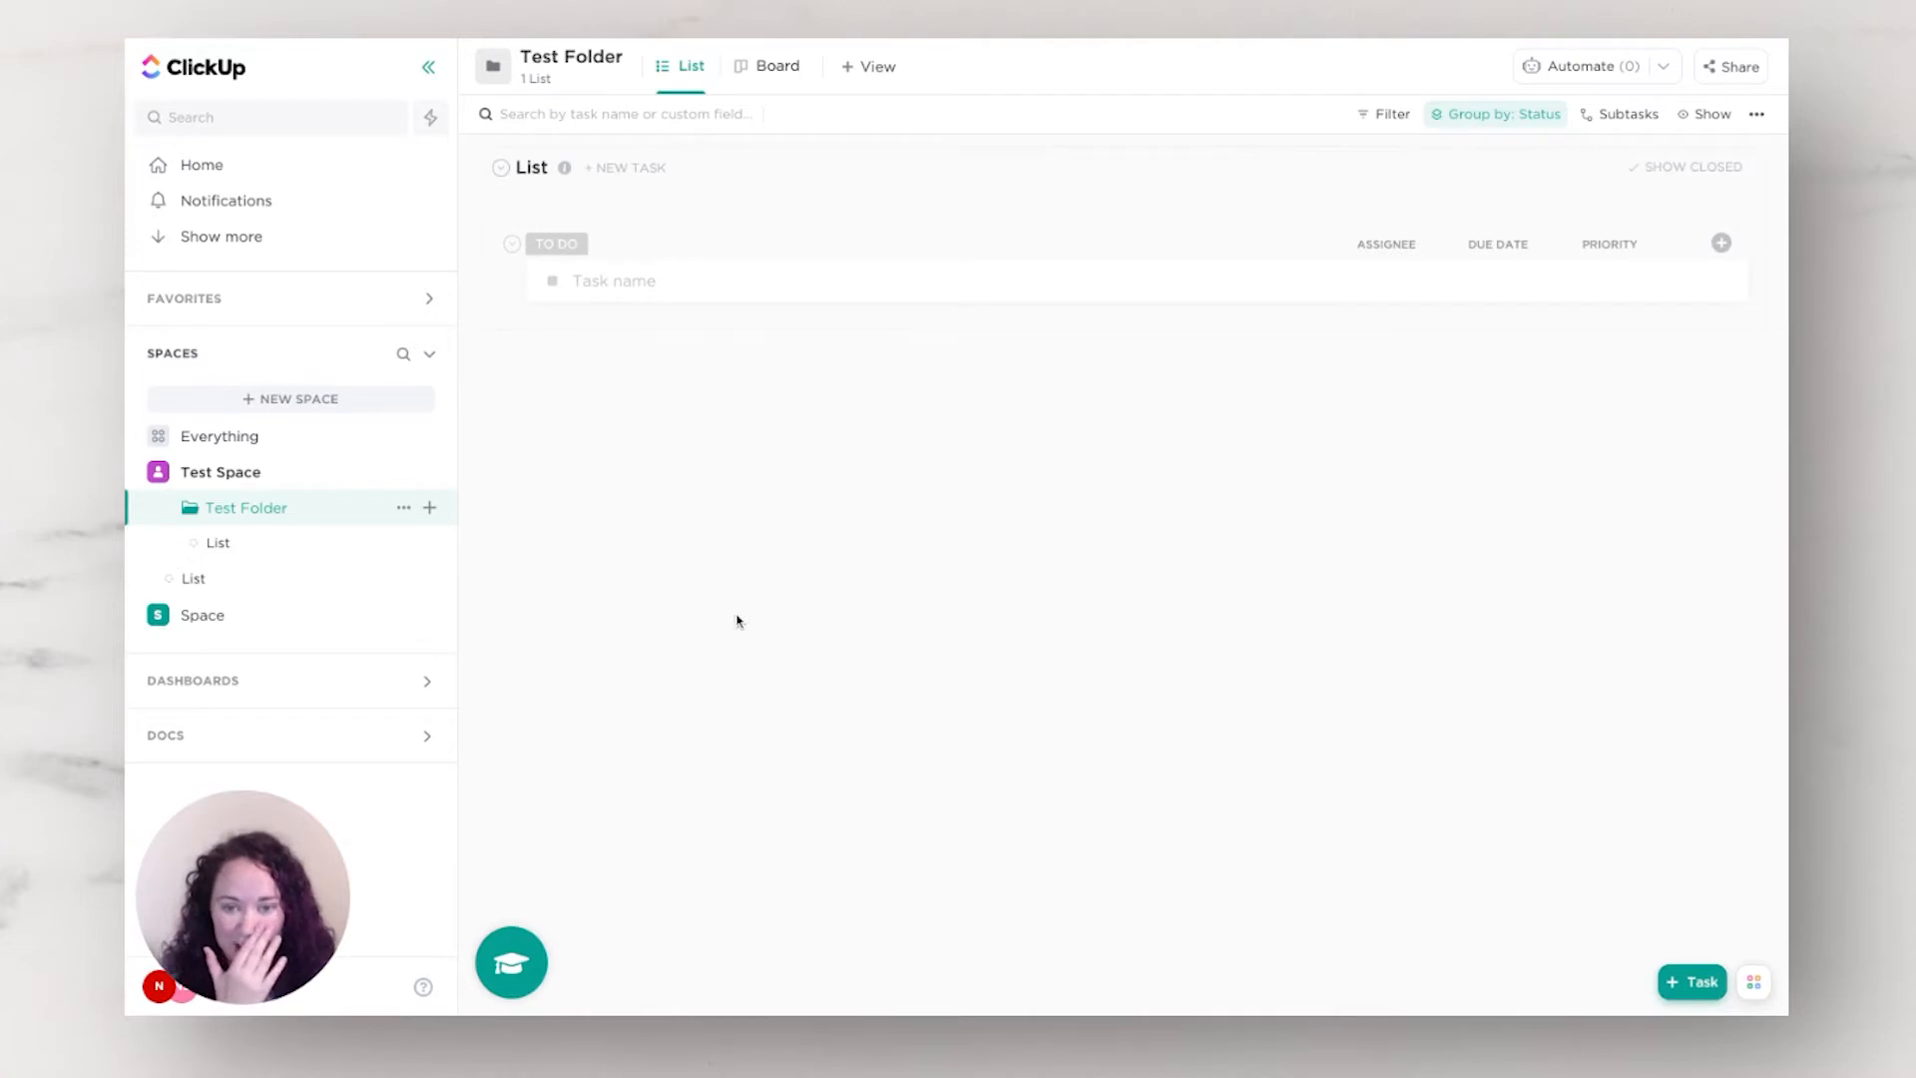
Step: In Test Folder's Board view, create a To Do task for filming the ClickUp collab, ending its title with the collaborator's first name
{"action": "left_click", "coordinate": [780, 68]}
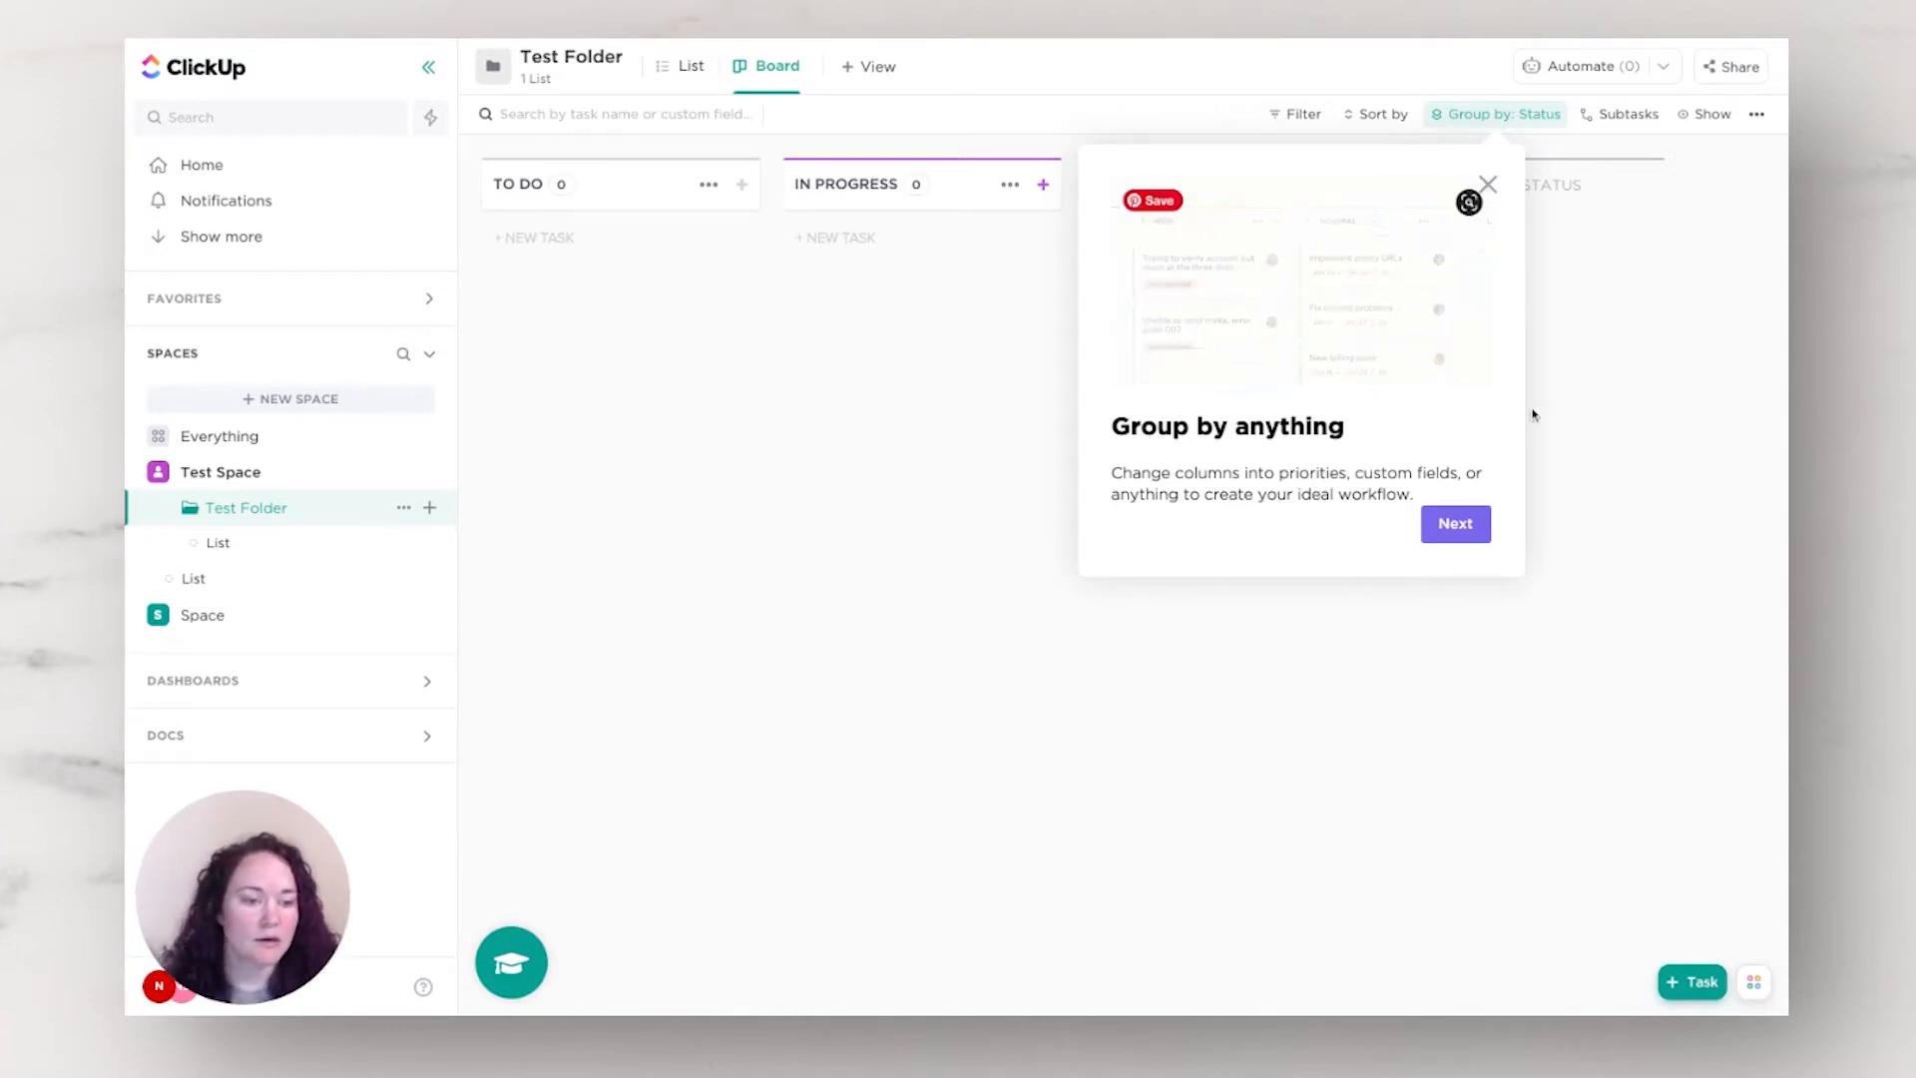
{"action": "left_click", "coordinate": [1440, 531]}
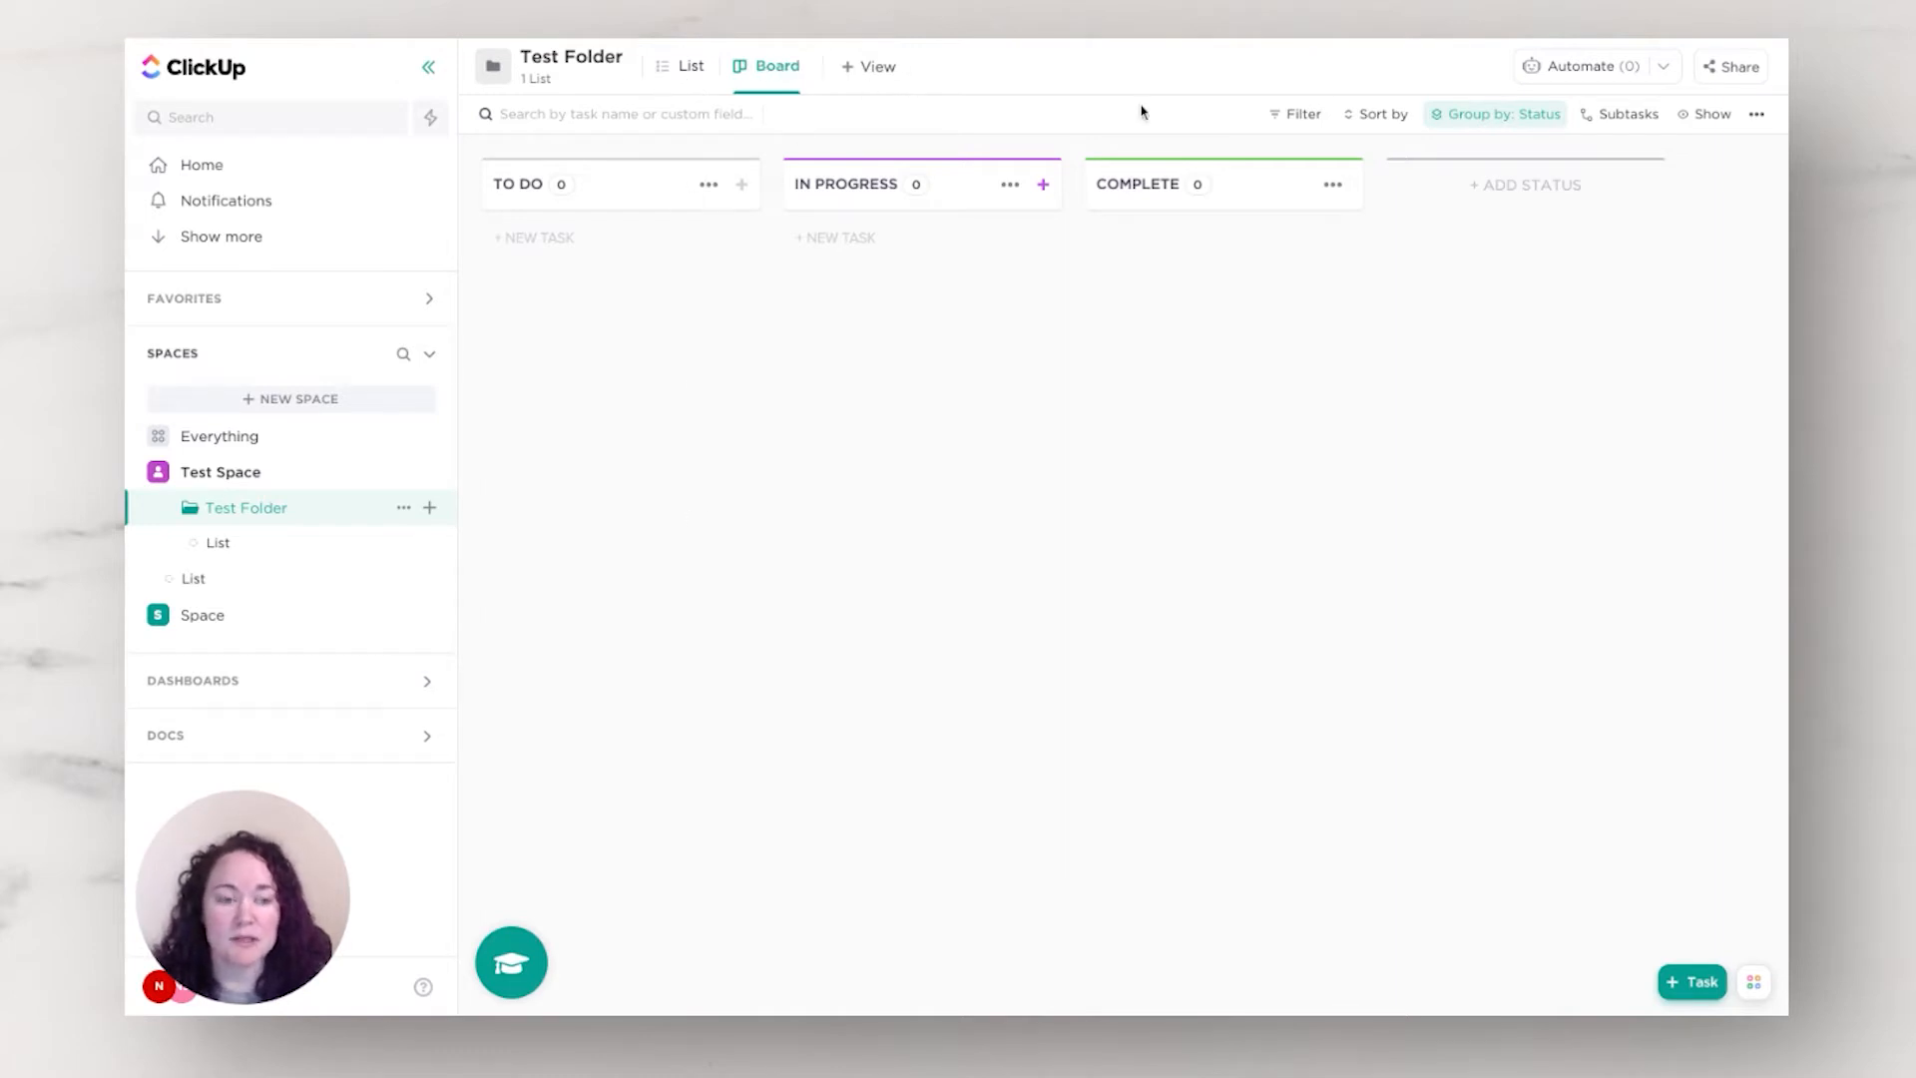
{"action": "left_click", "coordinate": [547, 249]}
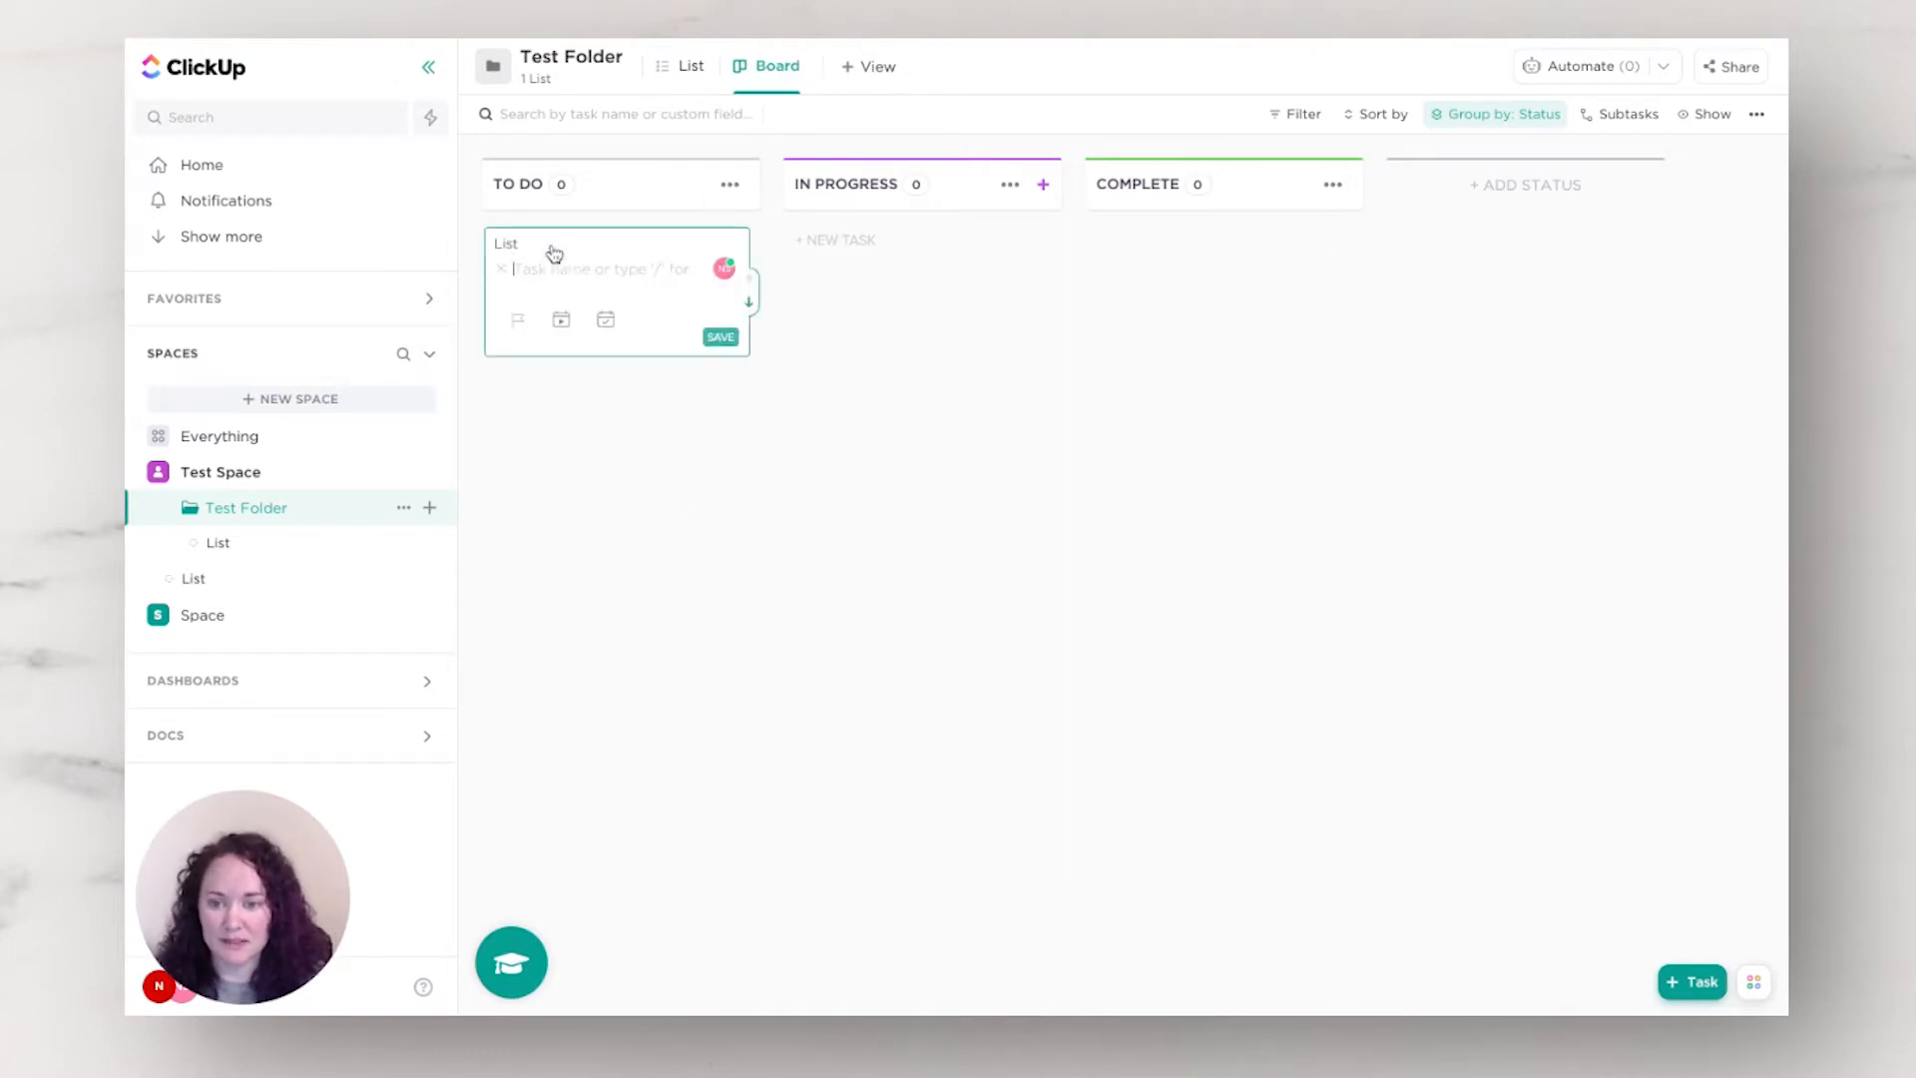
{"action": "type", "text": "Film"}
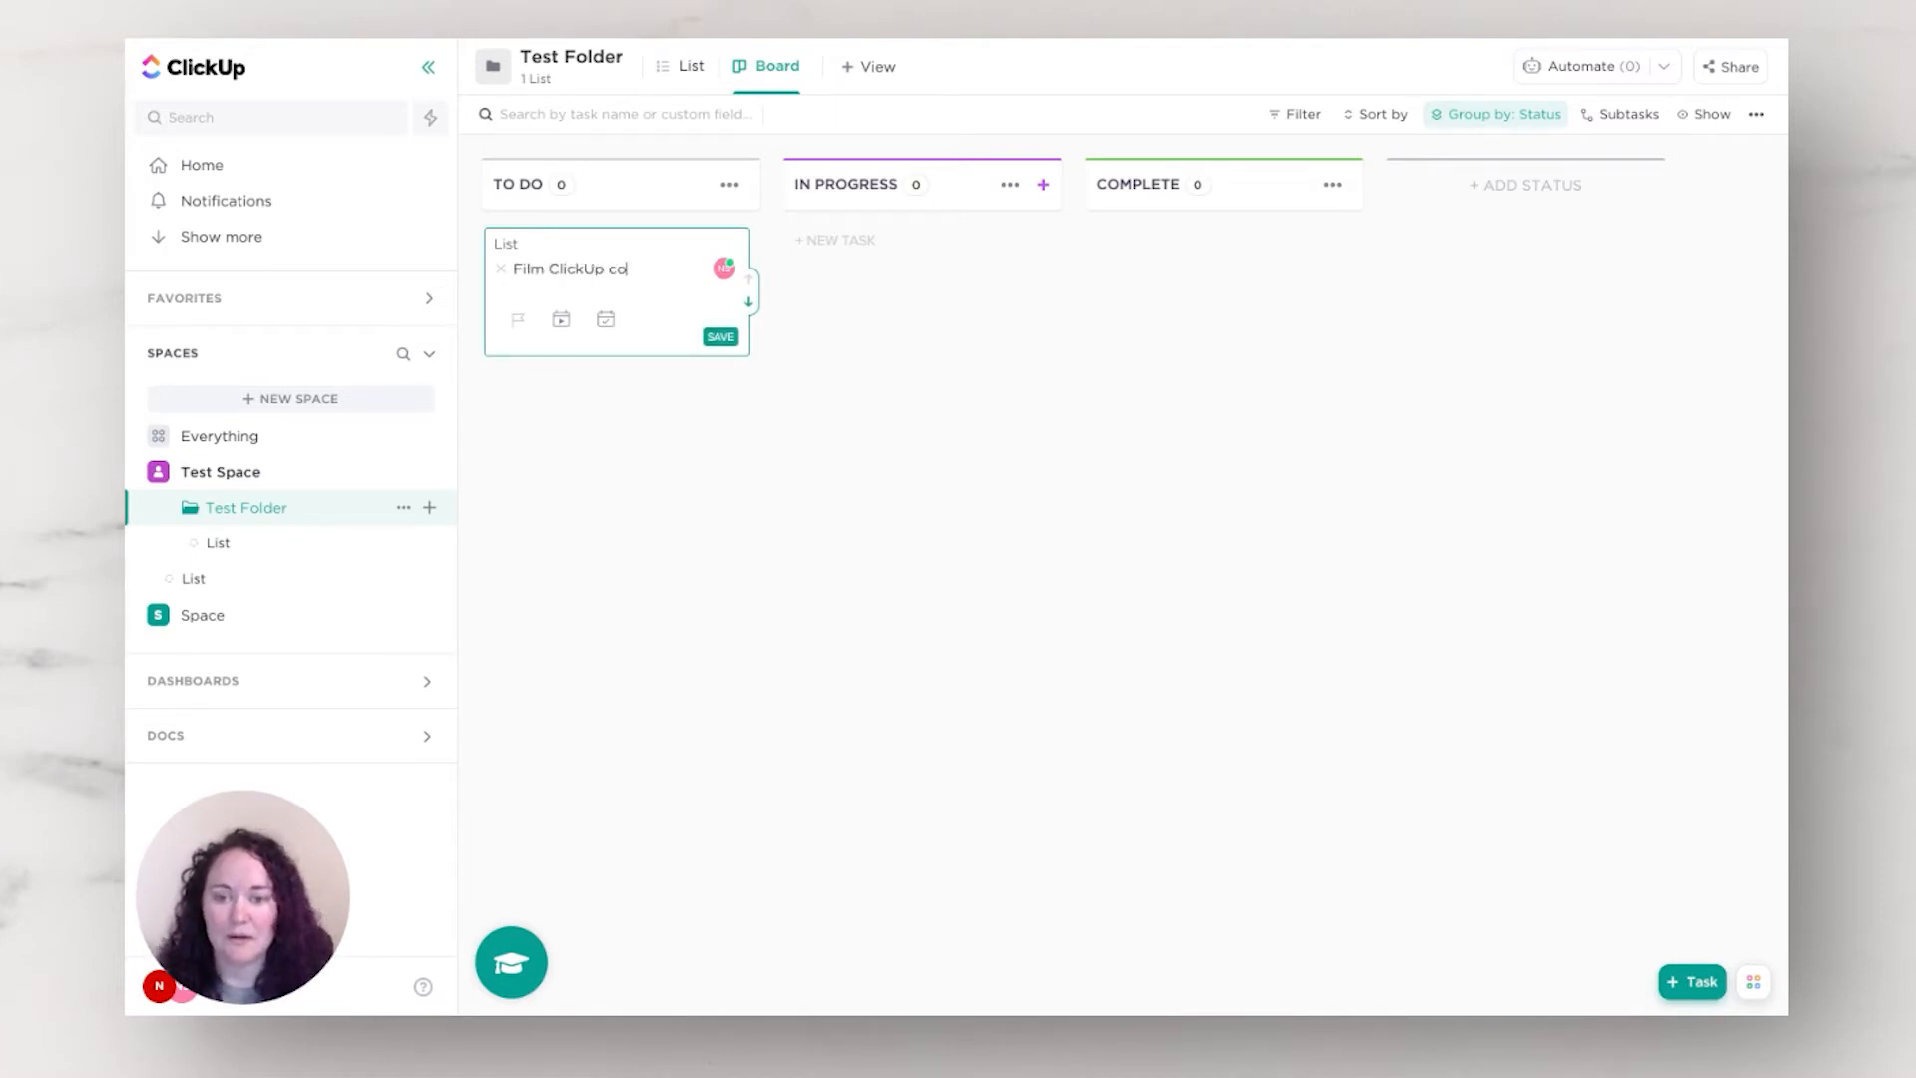
{"action": "type", "text": "ClickUp collab with Heather"}
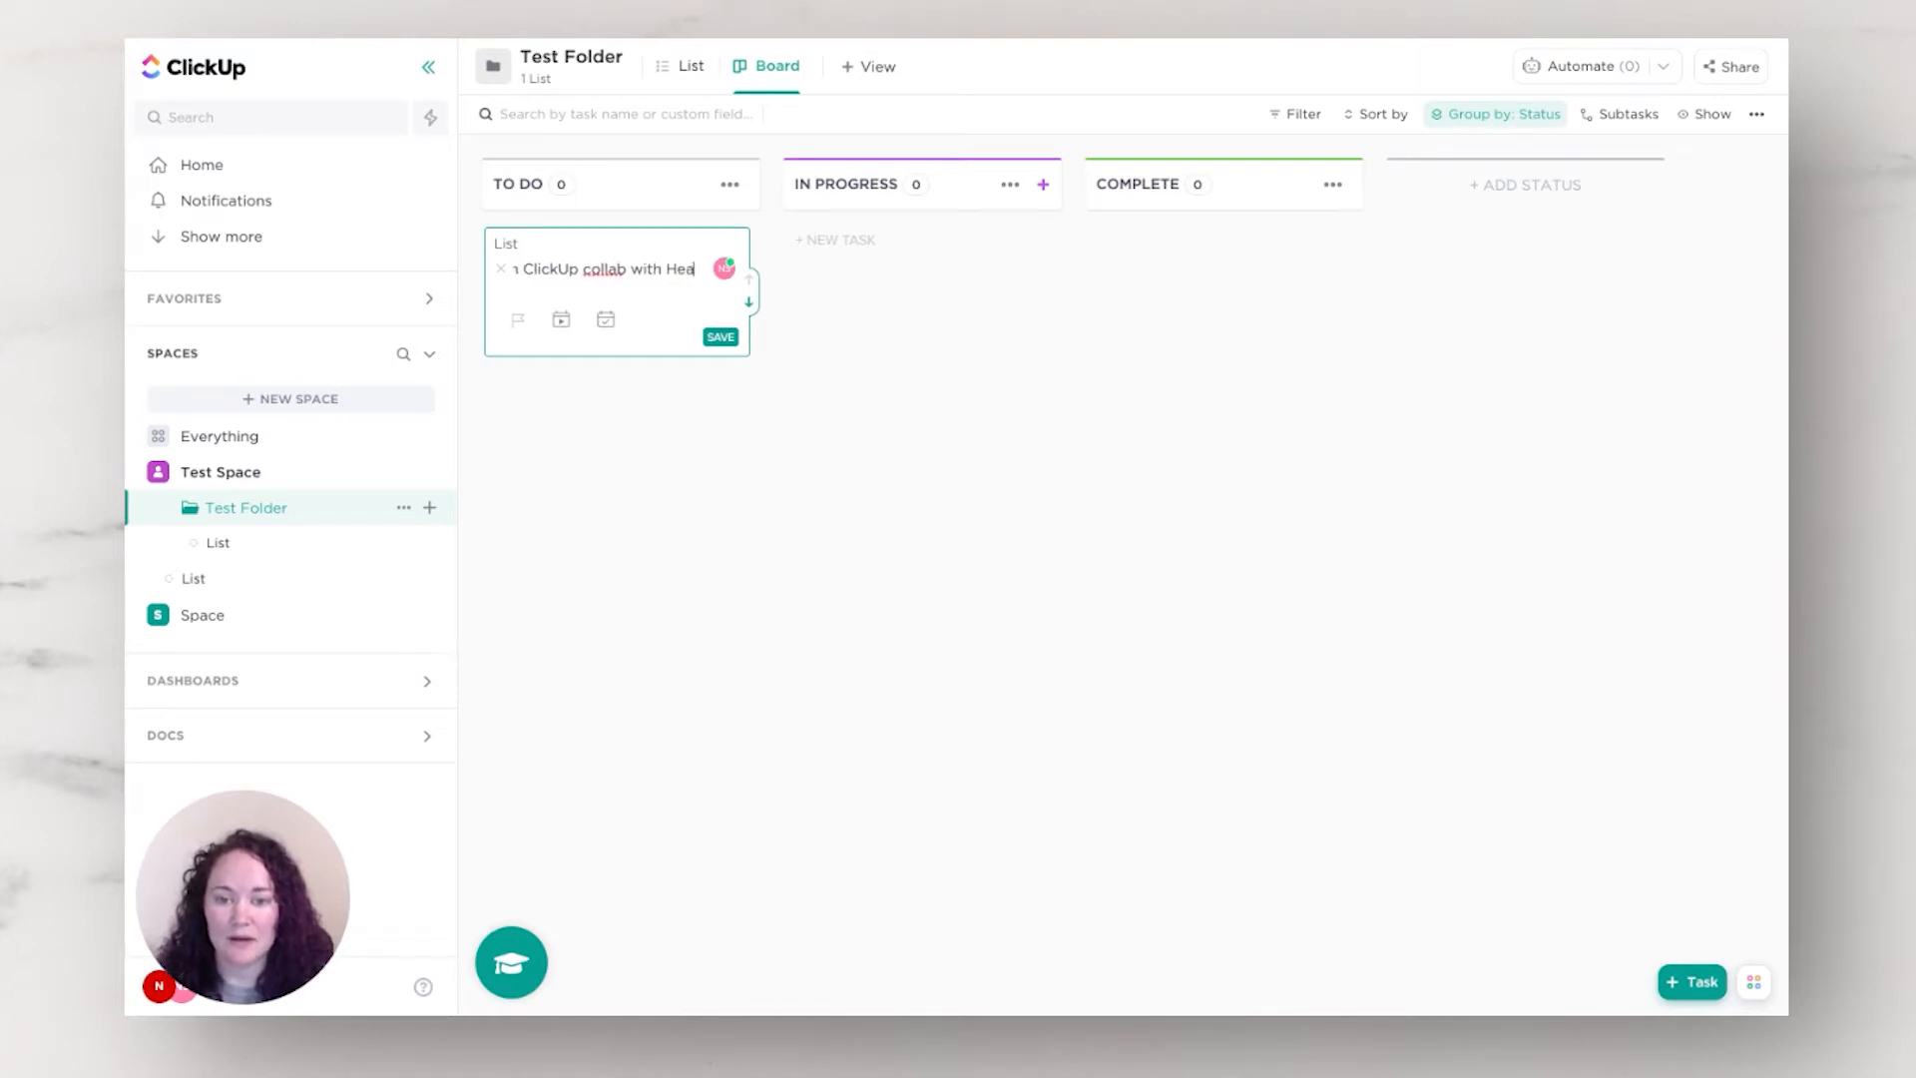
{"action": "key", "text": "Return"}
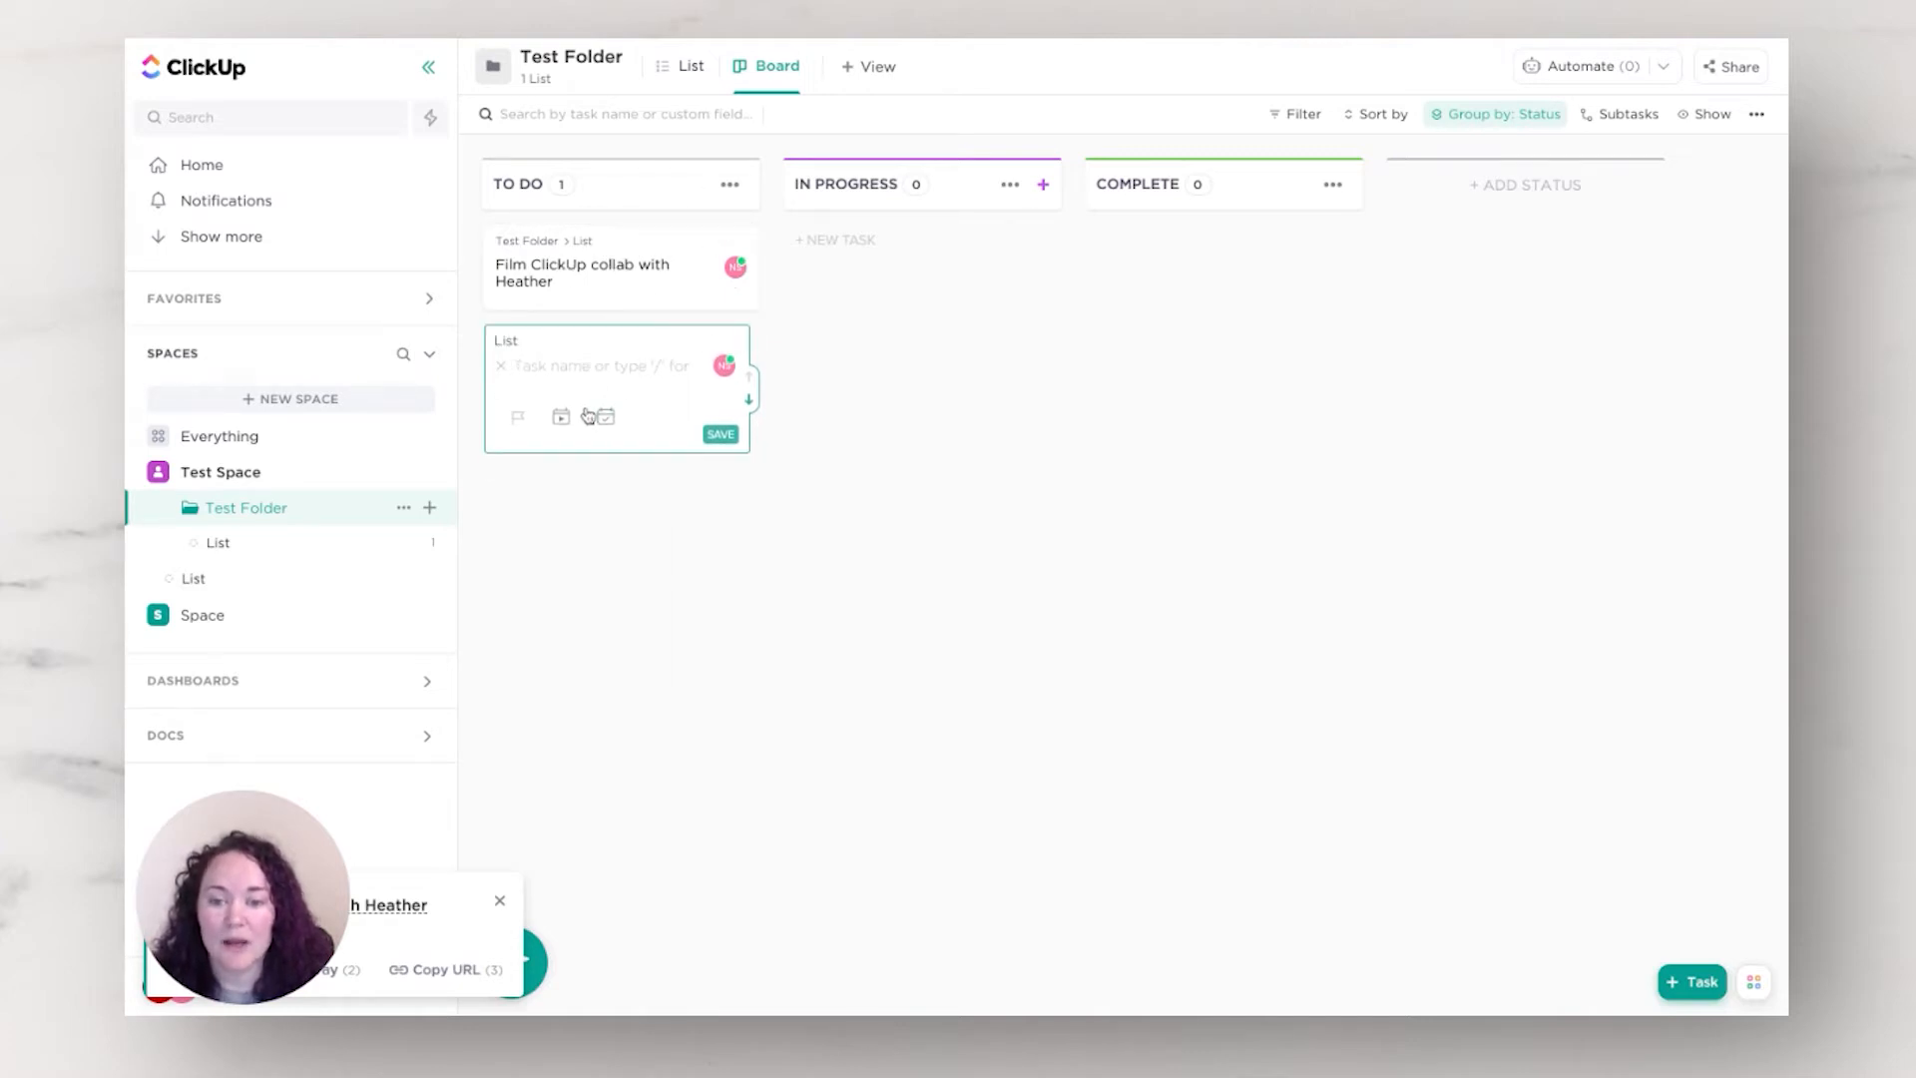
Step: Add a second To Do task named Film ClickUp Walk Thru
{"action": "type", "text": "Film"}
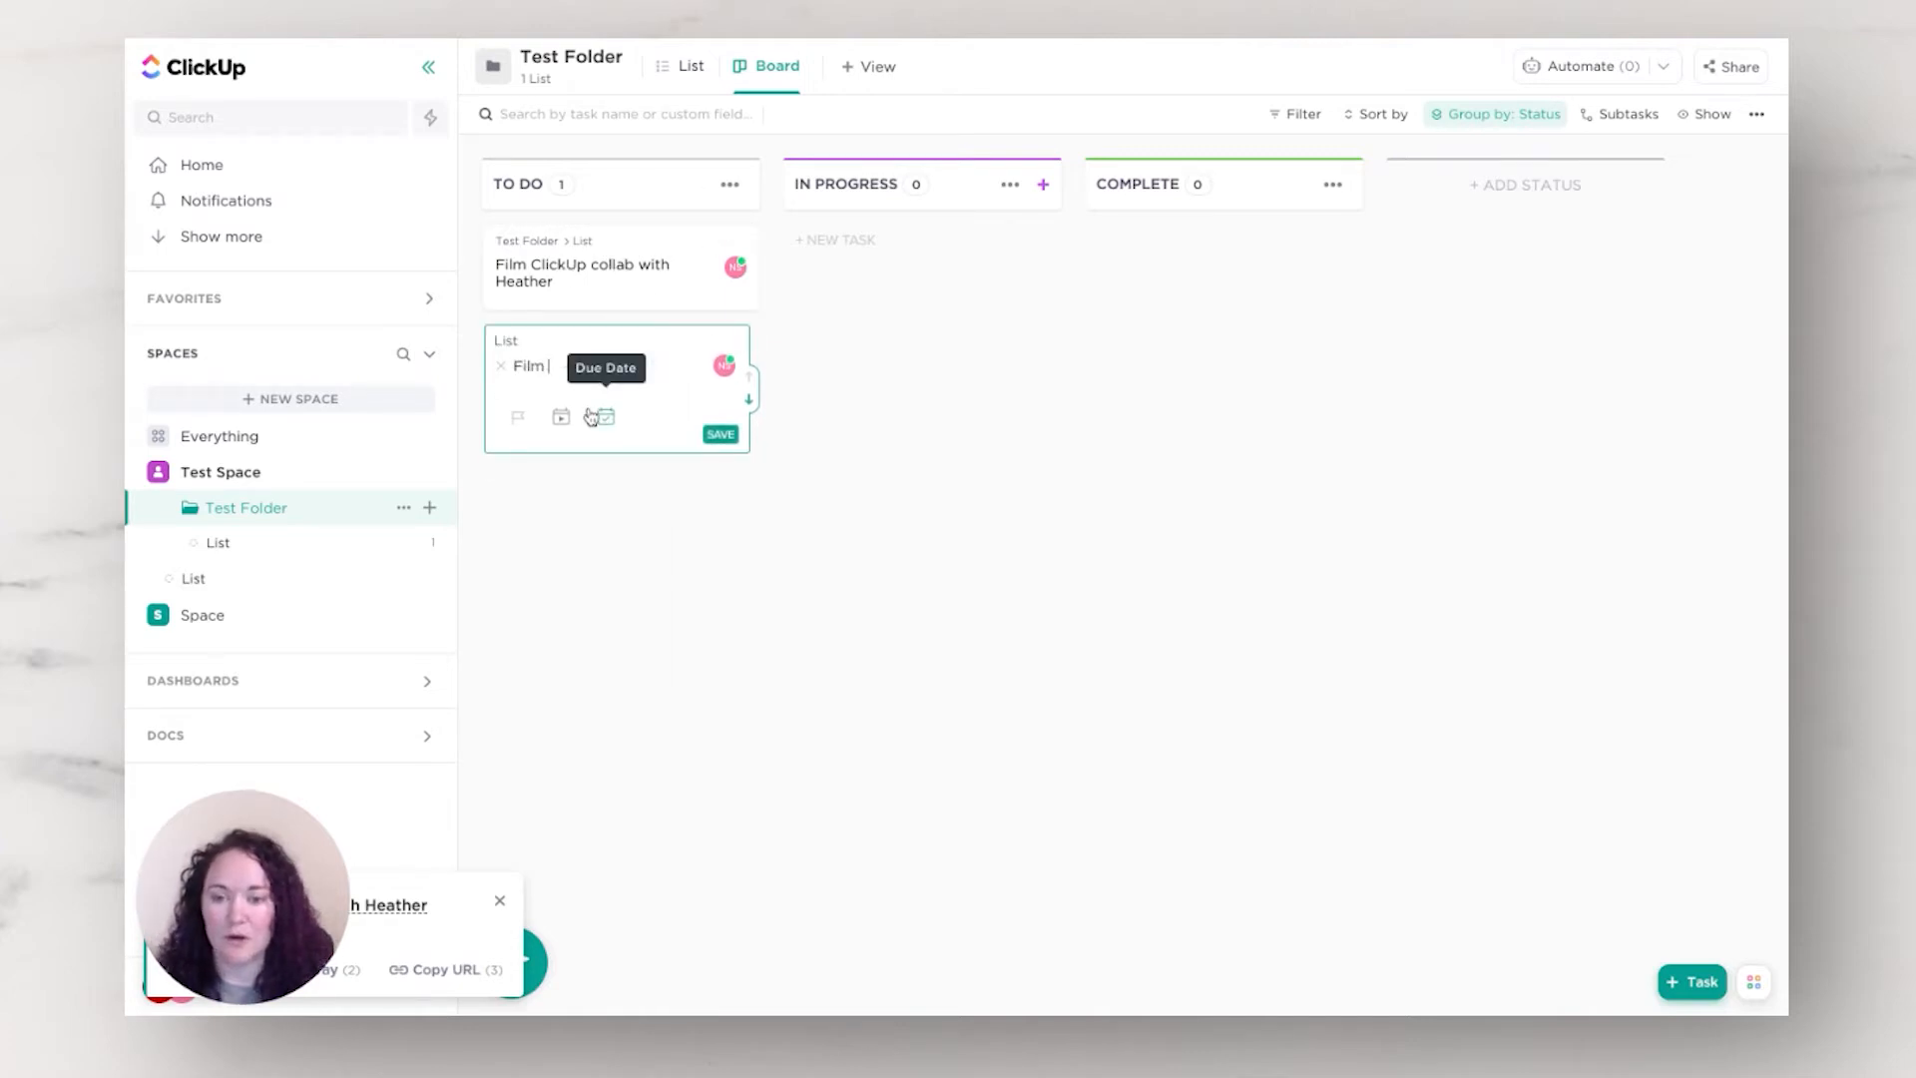
{"action": "type", "text": " ClickUp"}
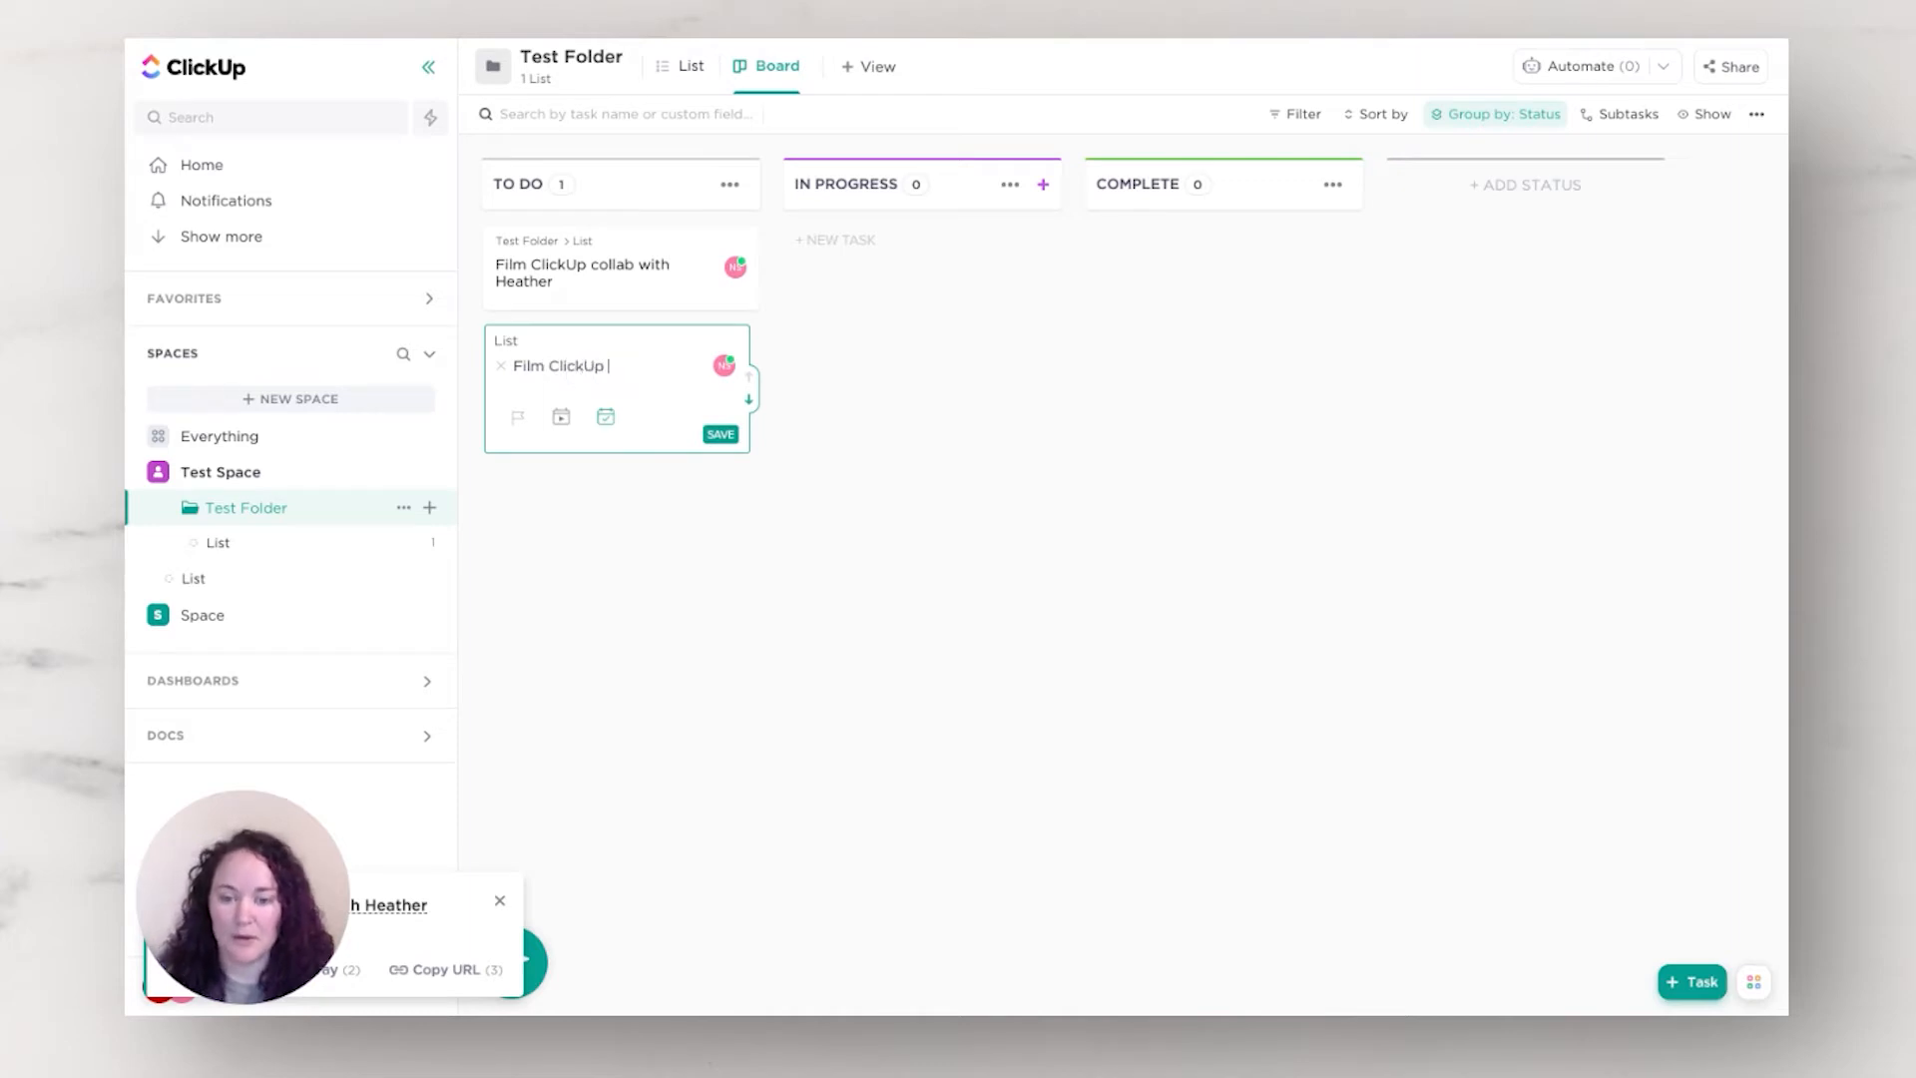
{"action": "type", "text": " Walk Thru"}
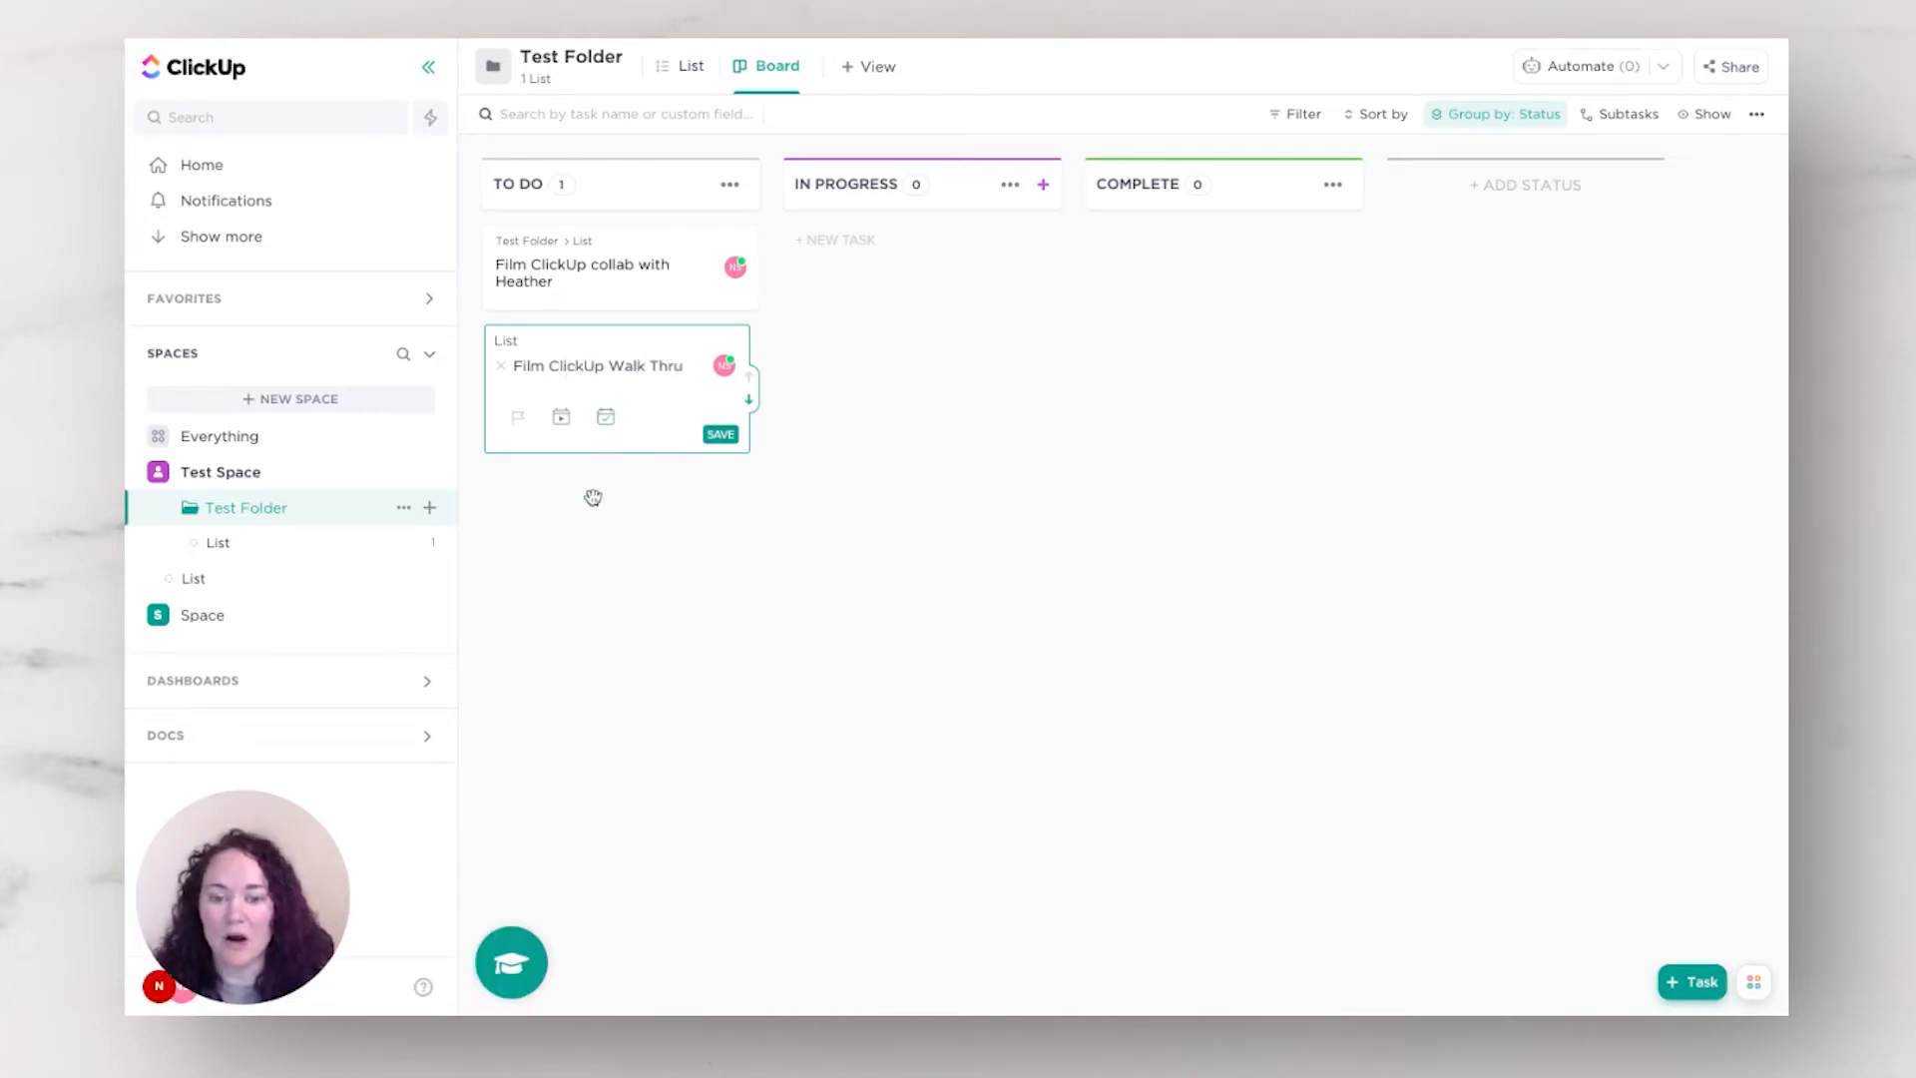
{"action": "left_click", "coordinate": [725, 437]}
Step: Move the collab task through In Progress to Complete and the Film ClickUp Walk Thru task to In Progress
{"action": "left_click_drag", "start_coordinate": [626, 263], "coordinate": [955, 260]}
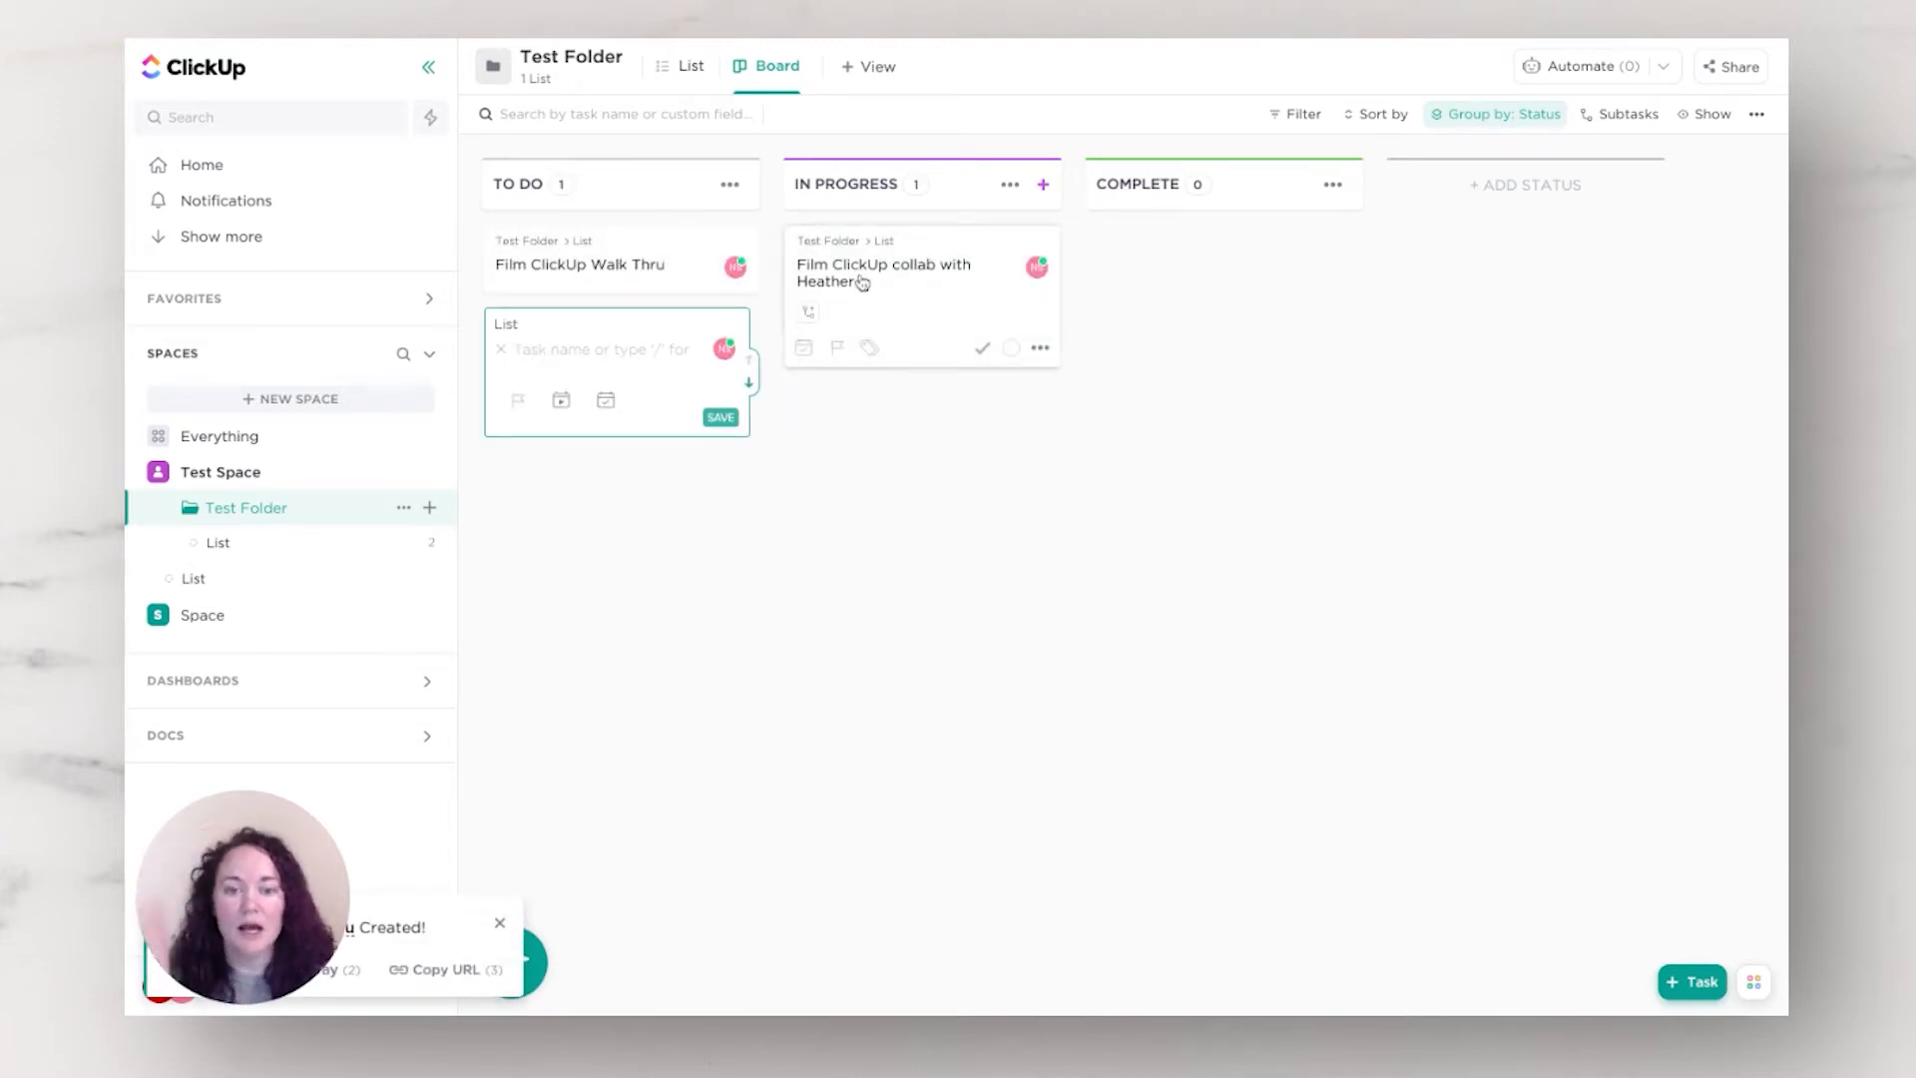
{"action": "left_click_drag", "start_coordinate": [885, 285], "coordinate": [1240, 275]}
{"action": "left_click_drag", "start_coordinate": [592, 270], "coordinate": [872, 258]}
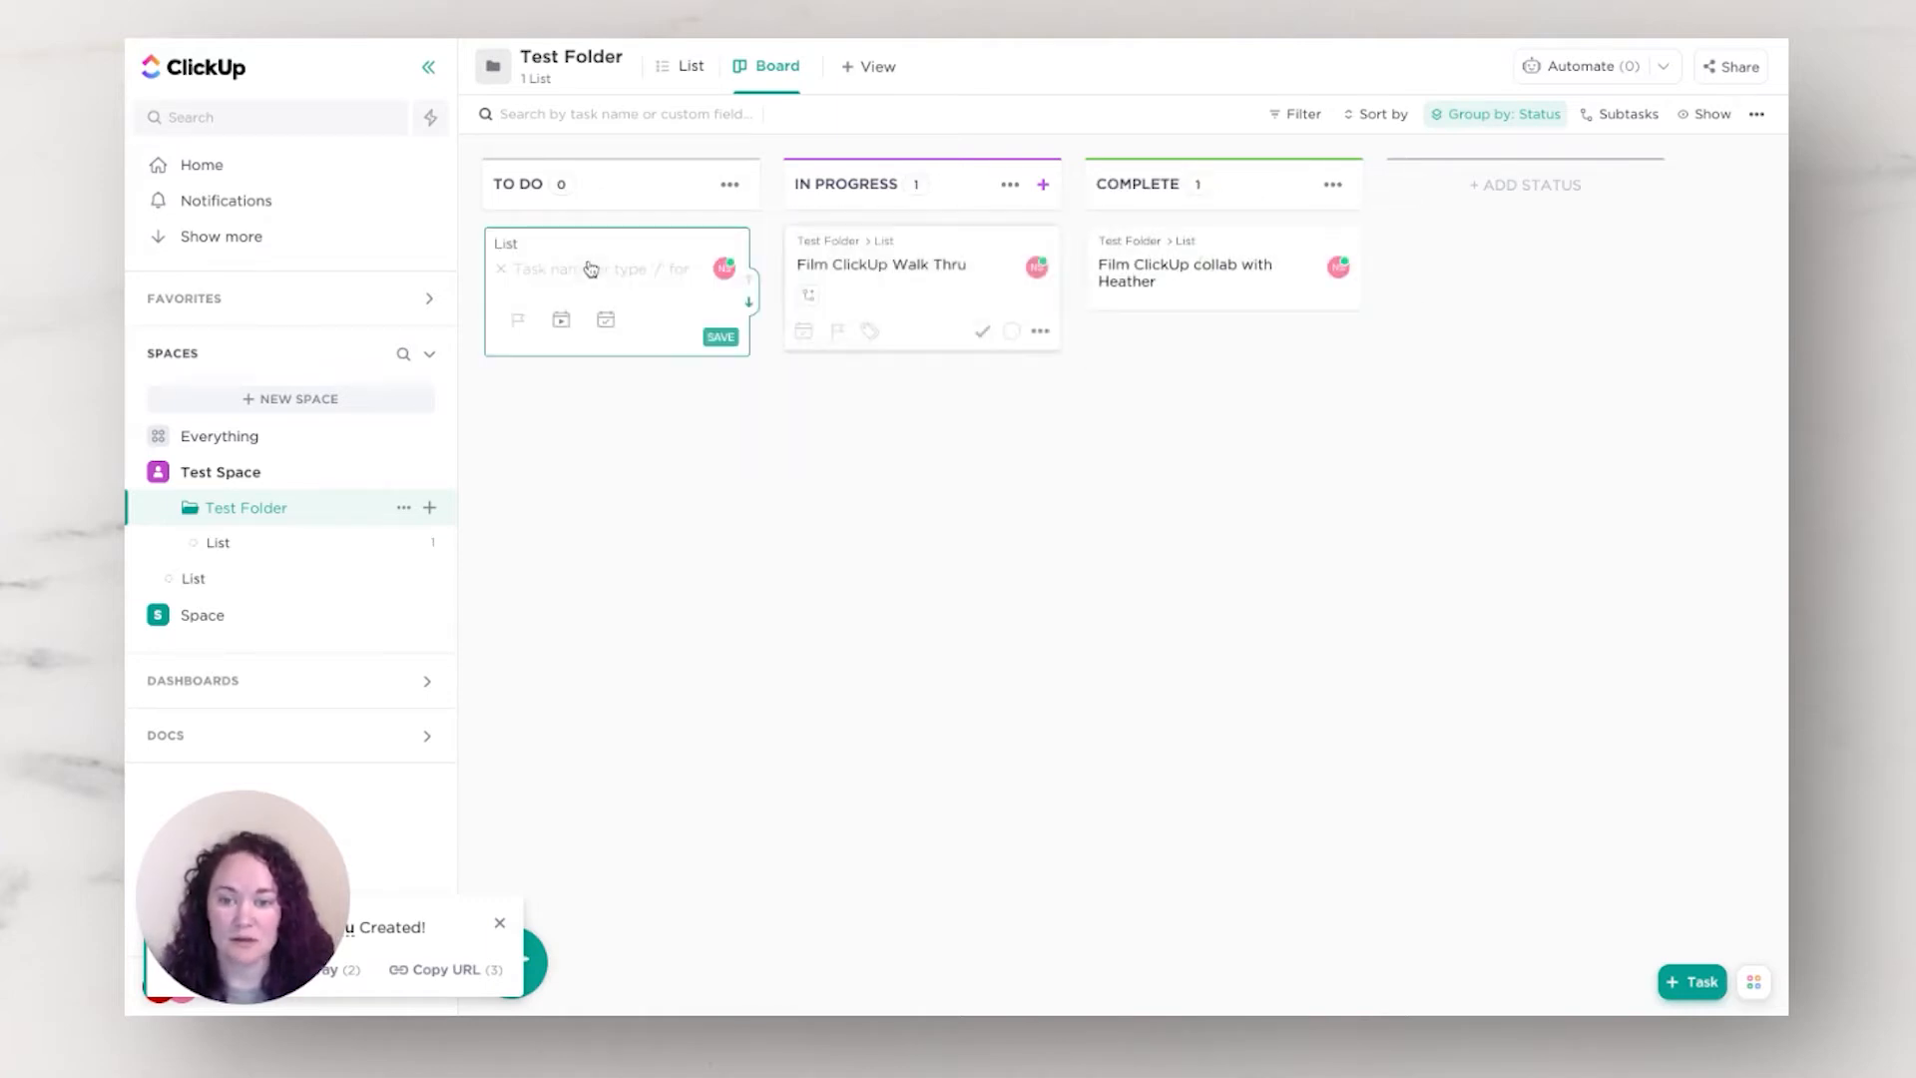
{"action": "left_click", "coordinate": [628, 613]}
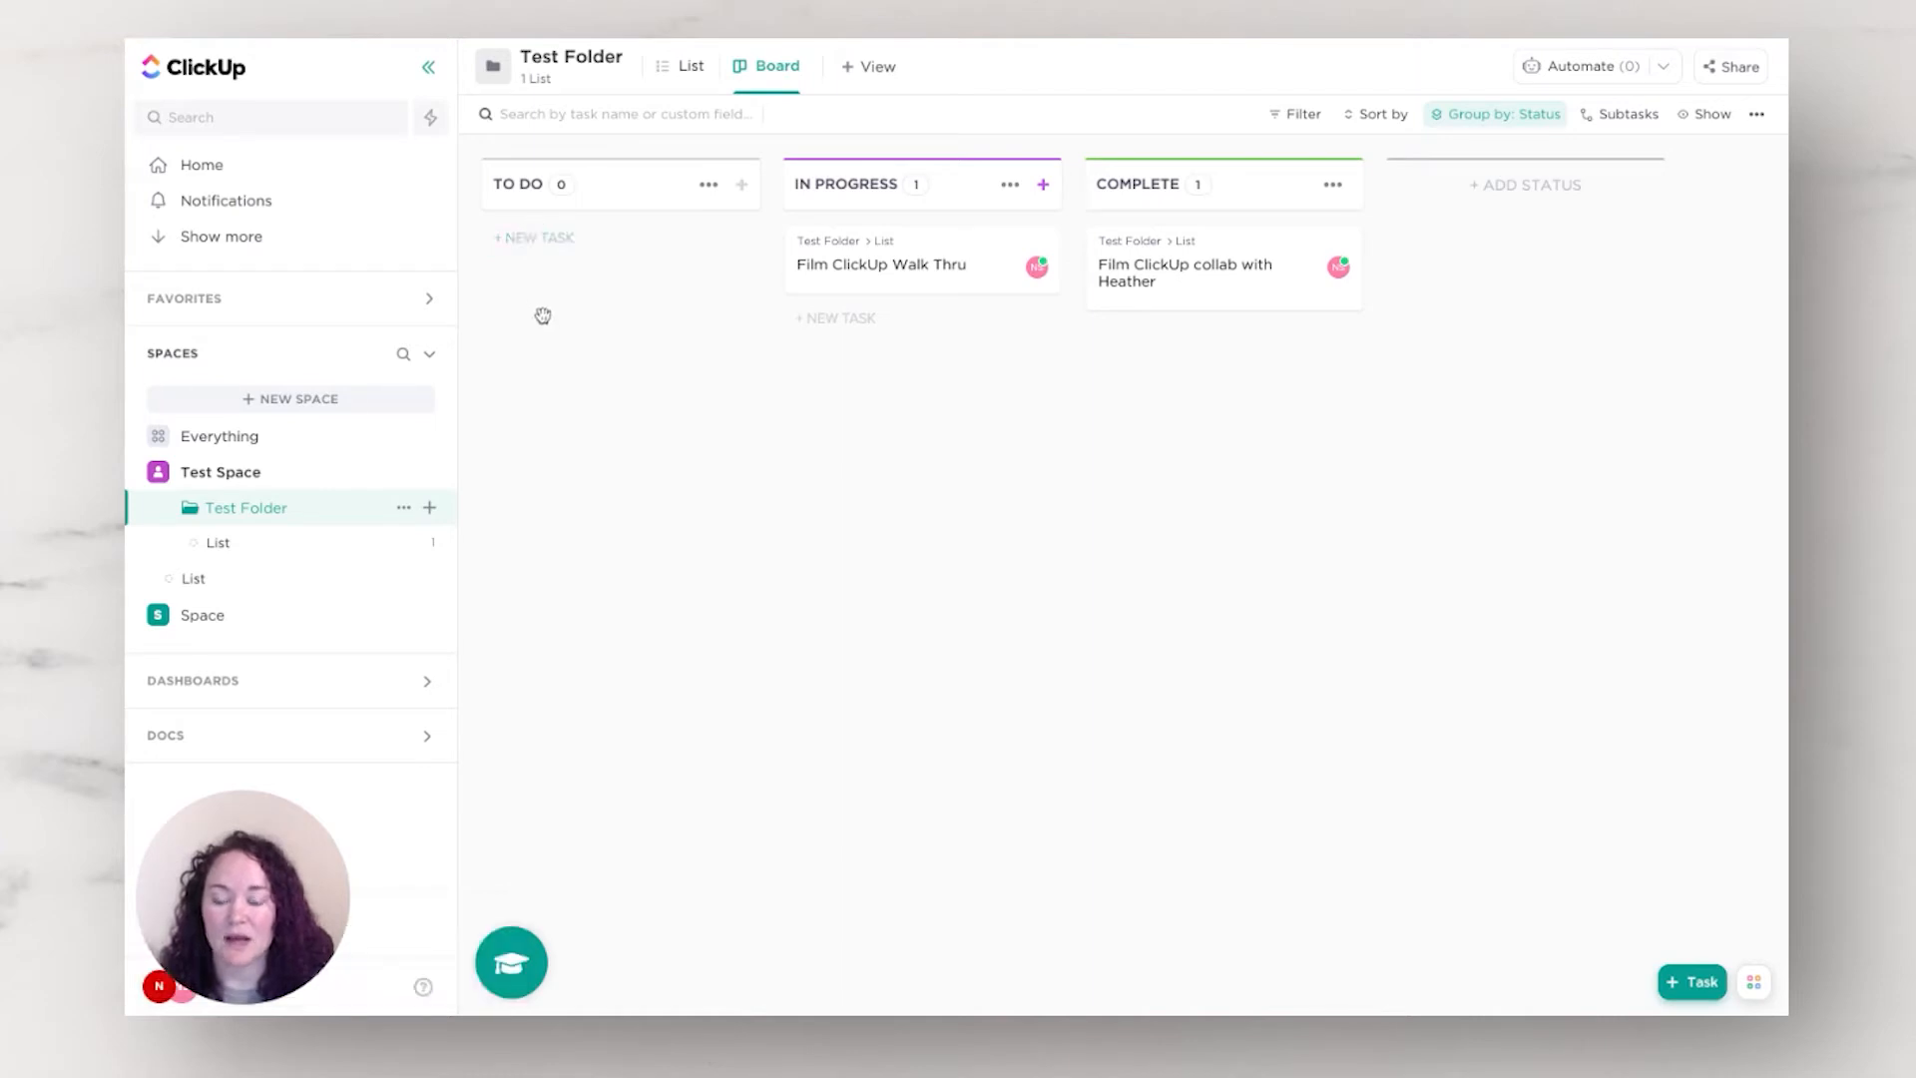
Step: Add a To Do task named thumbnail for YRT on the Test Folder board
{"action": "left_click", "coordinate": [586, 291]}
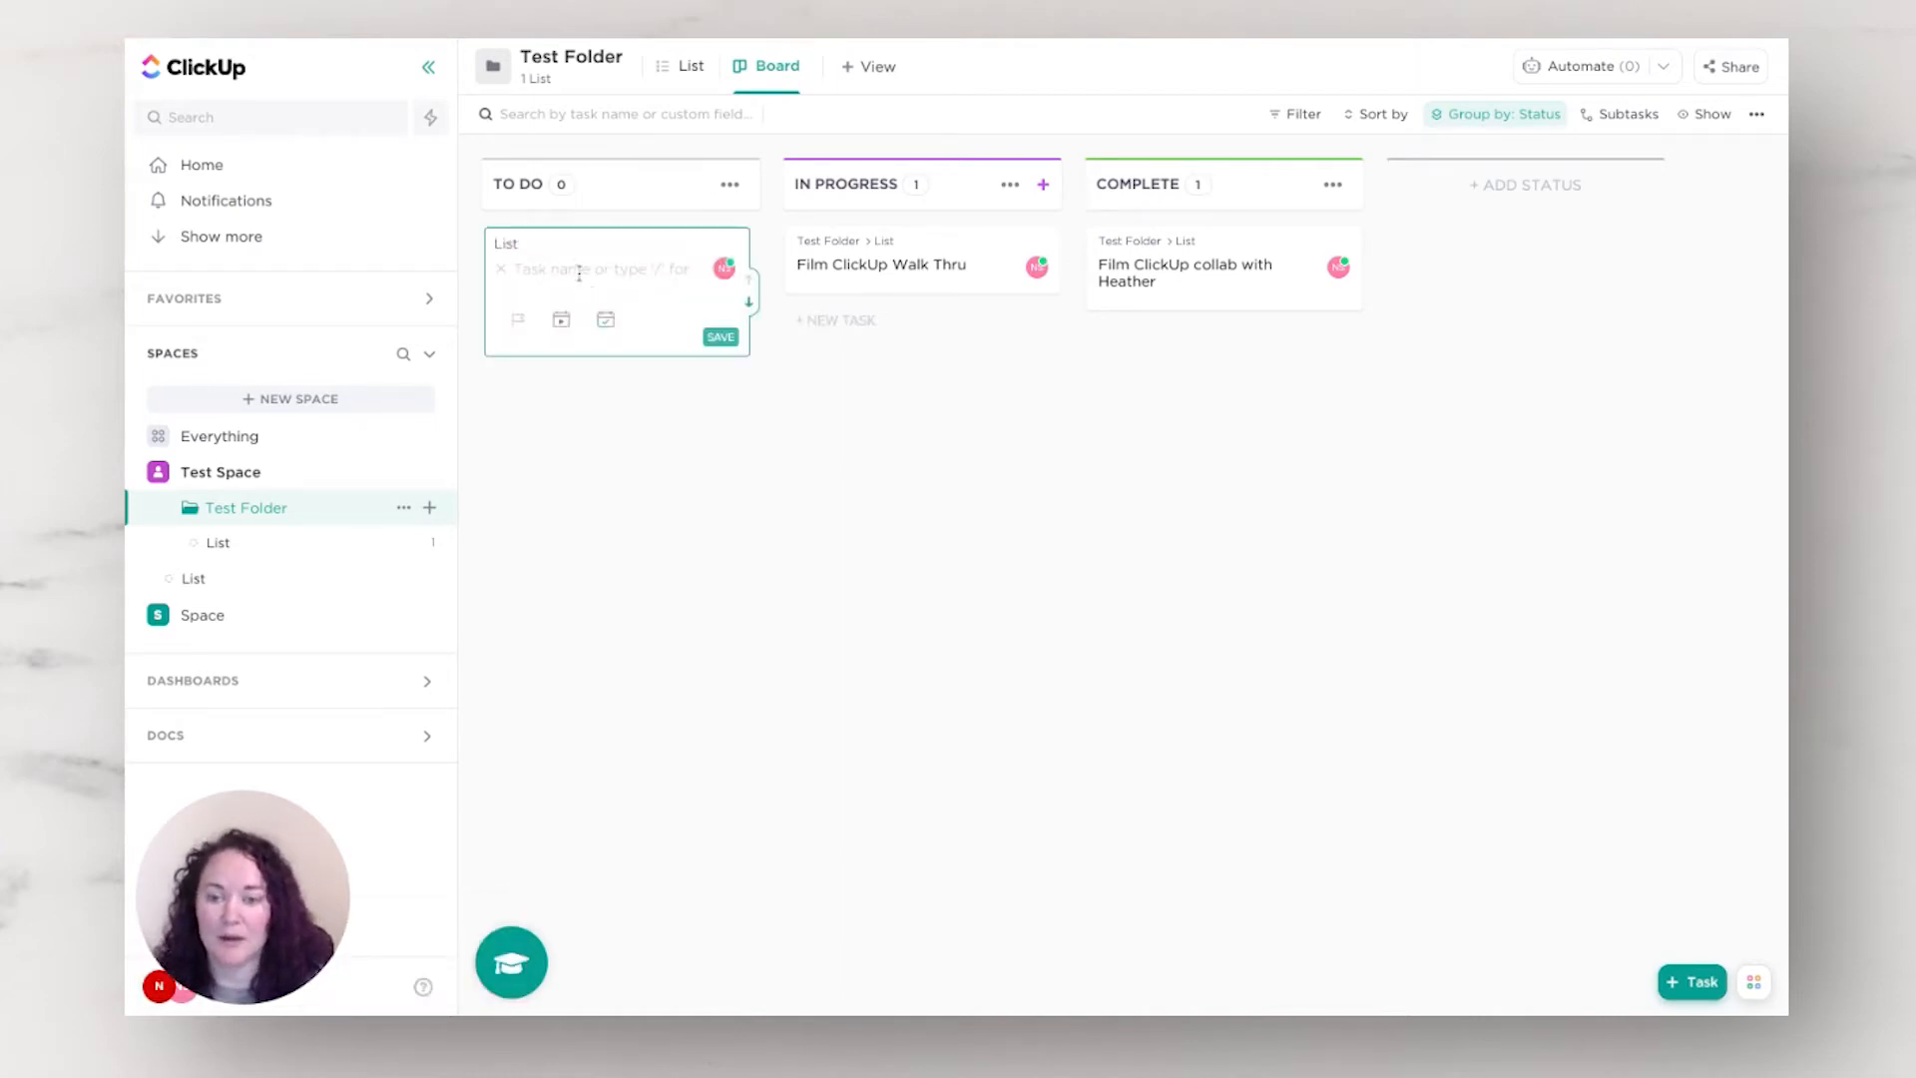
{"action": "type", "text": "thumnb"}
{"action": "key", "text": "BackSpace"}
{"action": "key", "text": "BackSpace"}
{"action": "type", "text": "bnail for YRT"}
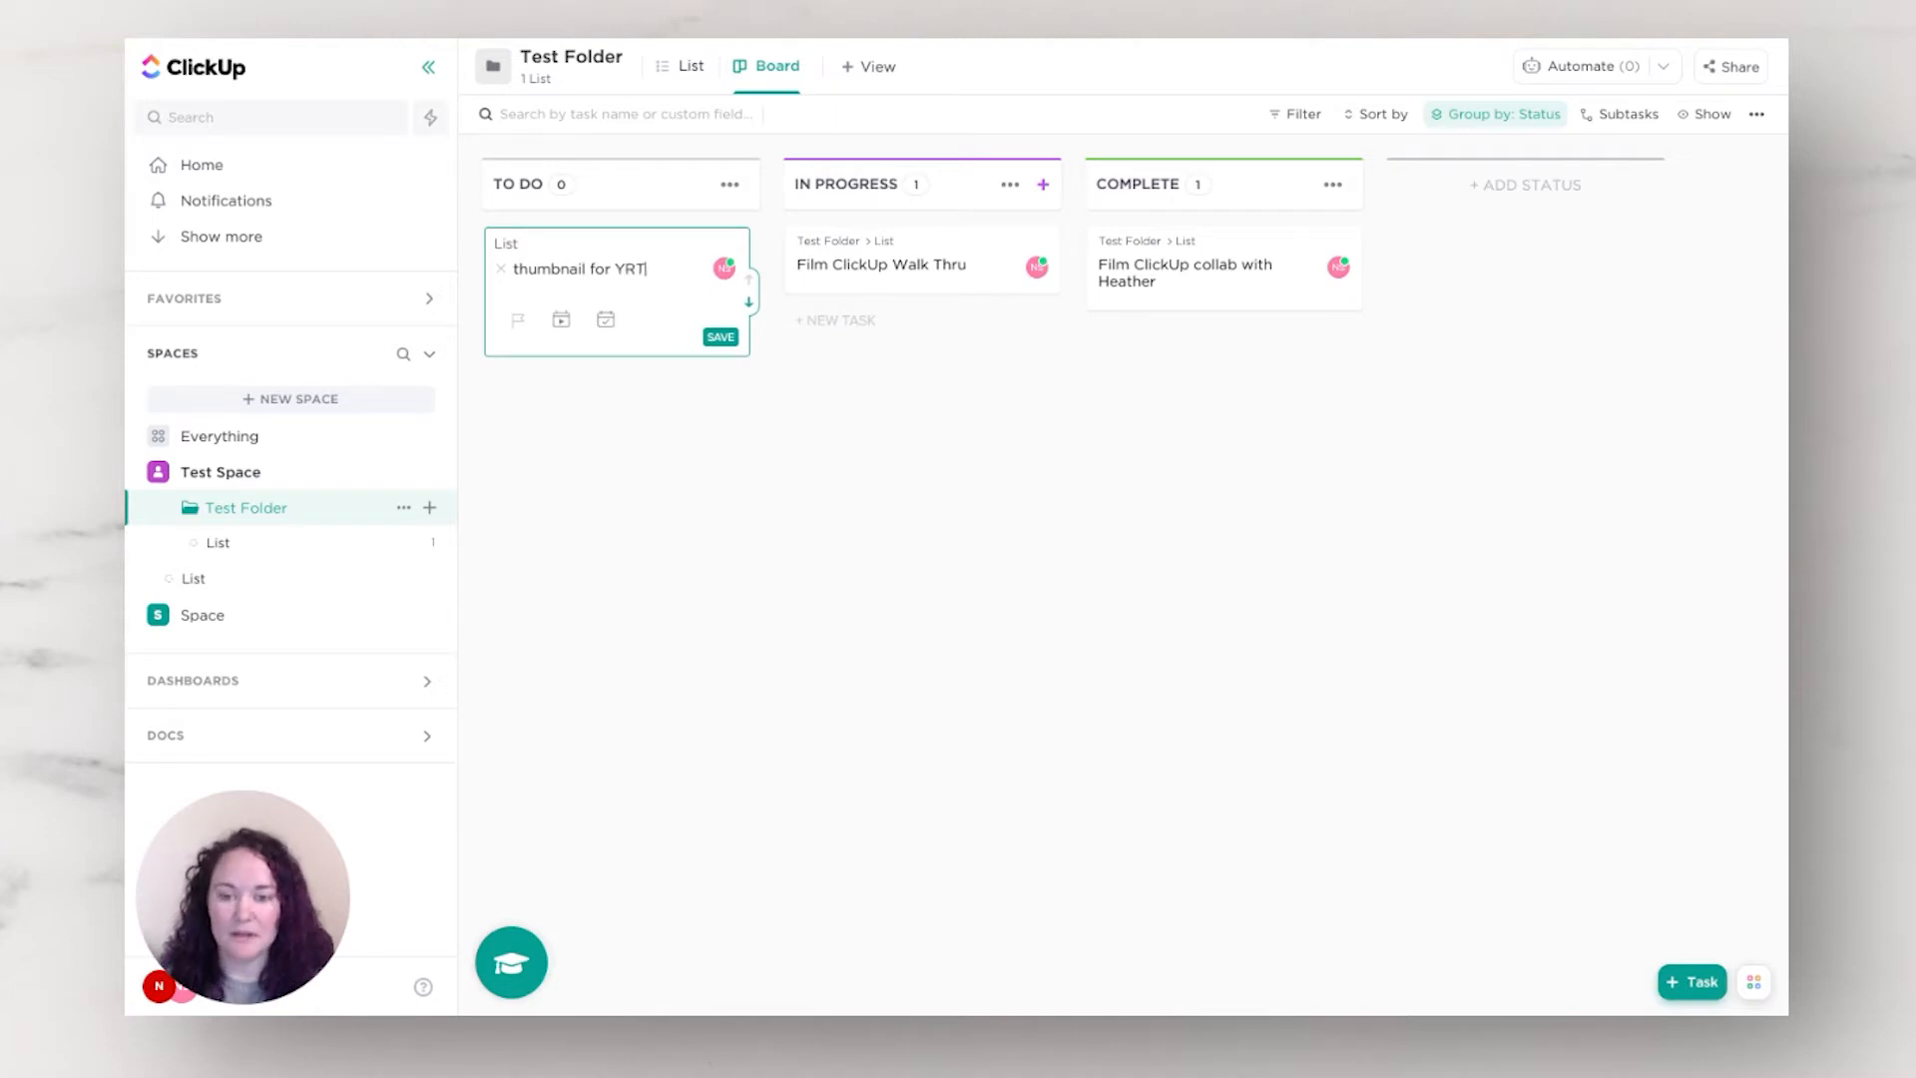
{"action": "key", "text": "Return"}
{"action": "left_click", "coordinate": [592, 653]}
Step: Compare the list inside Test Folder with the separate list in Test Space, and return to the folder's board
{"action": "left_click", "coordinate": [256, 543]}
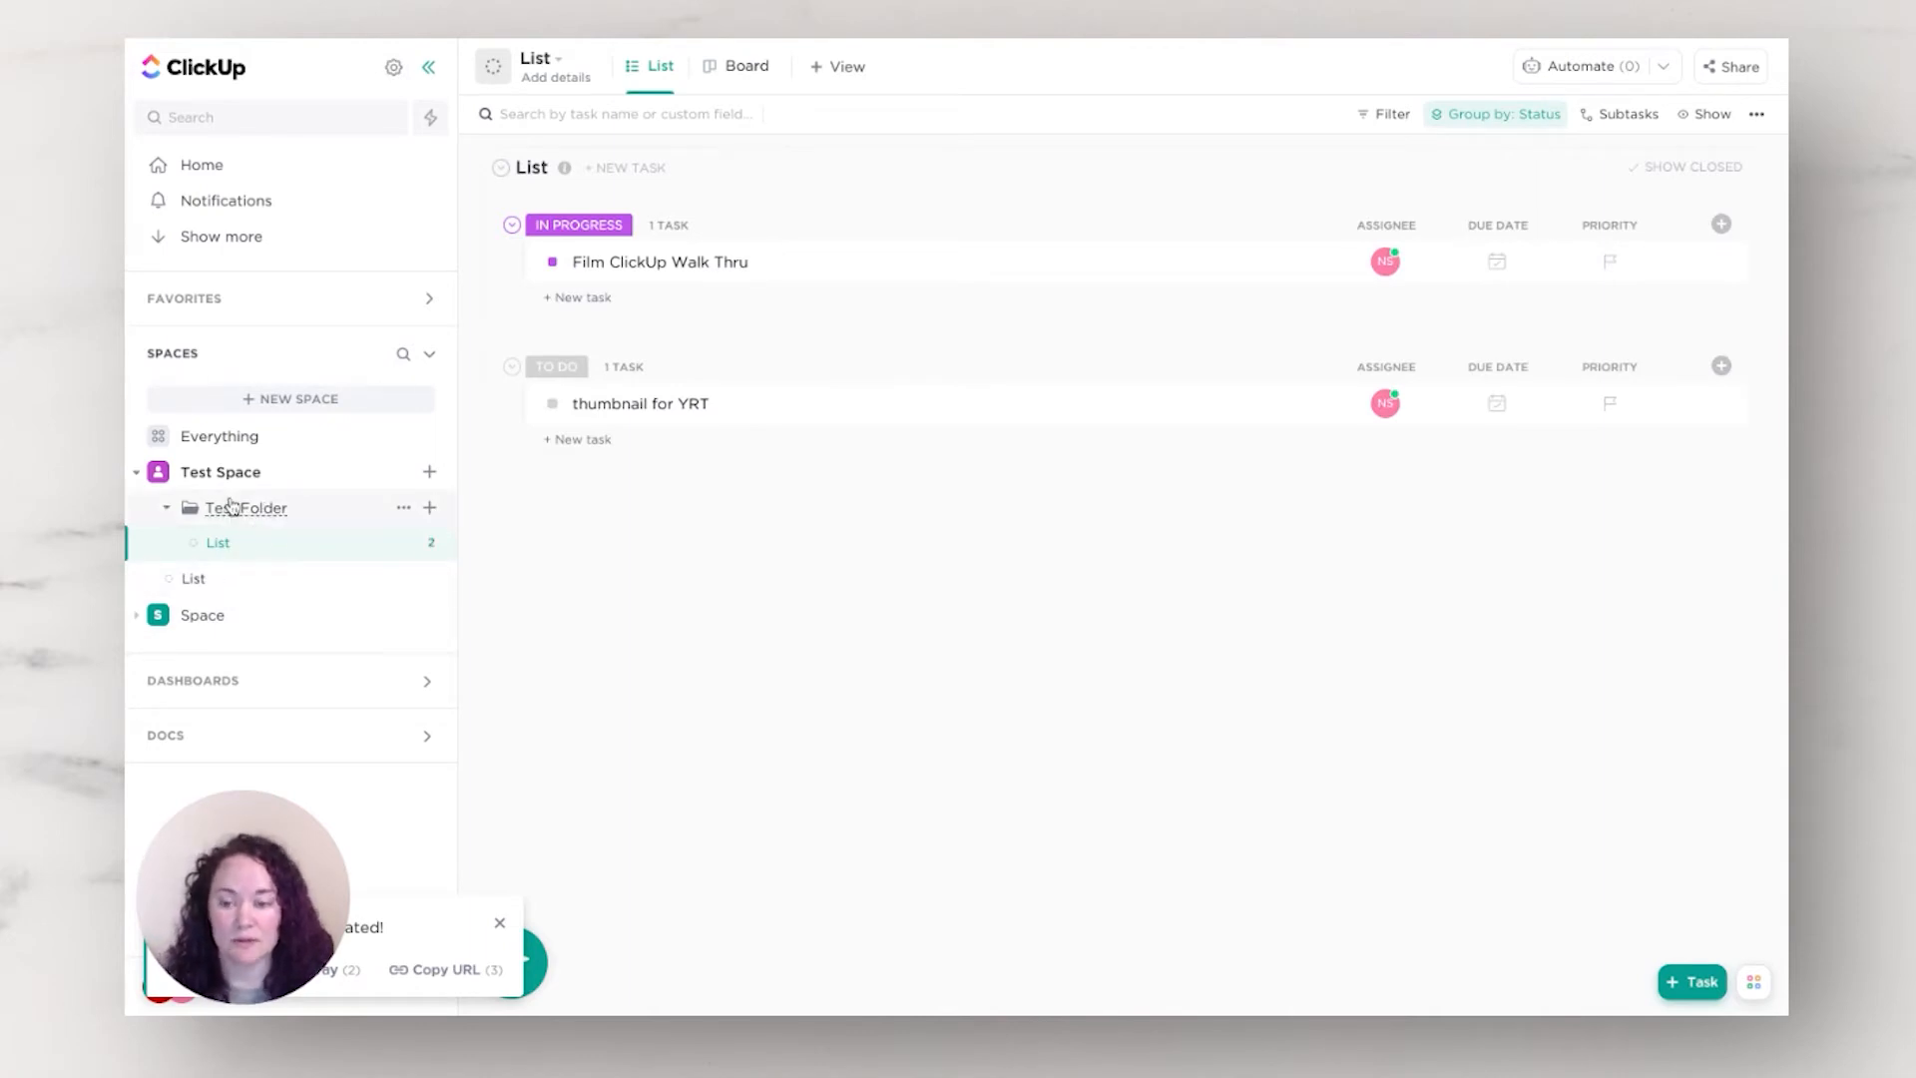
{"action": "left_click", "coordinate": [186, 580]}
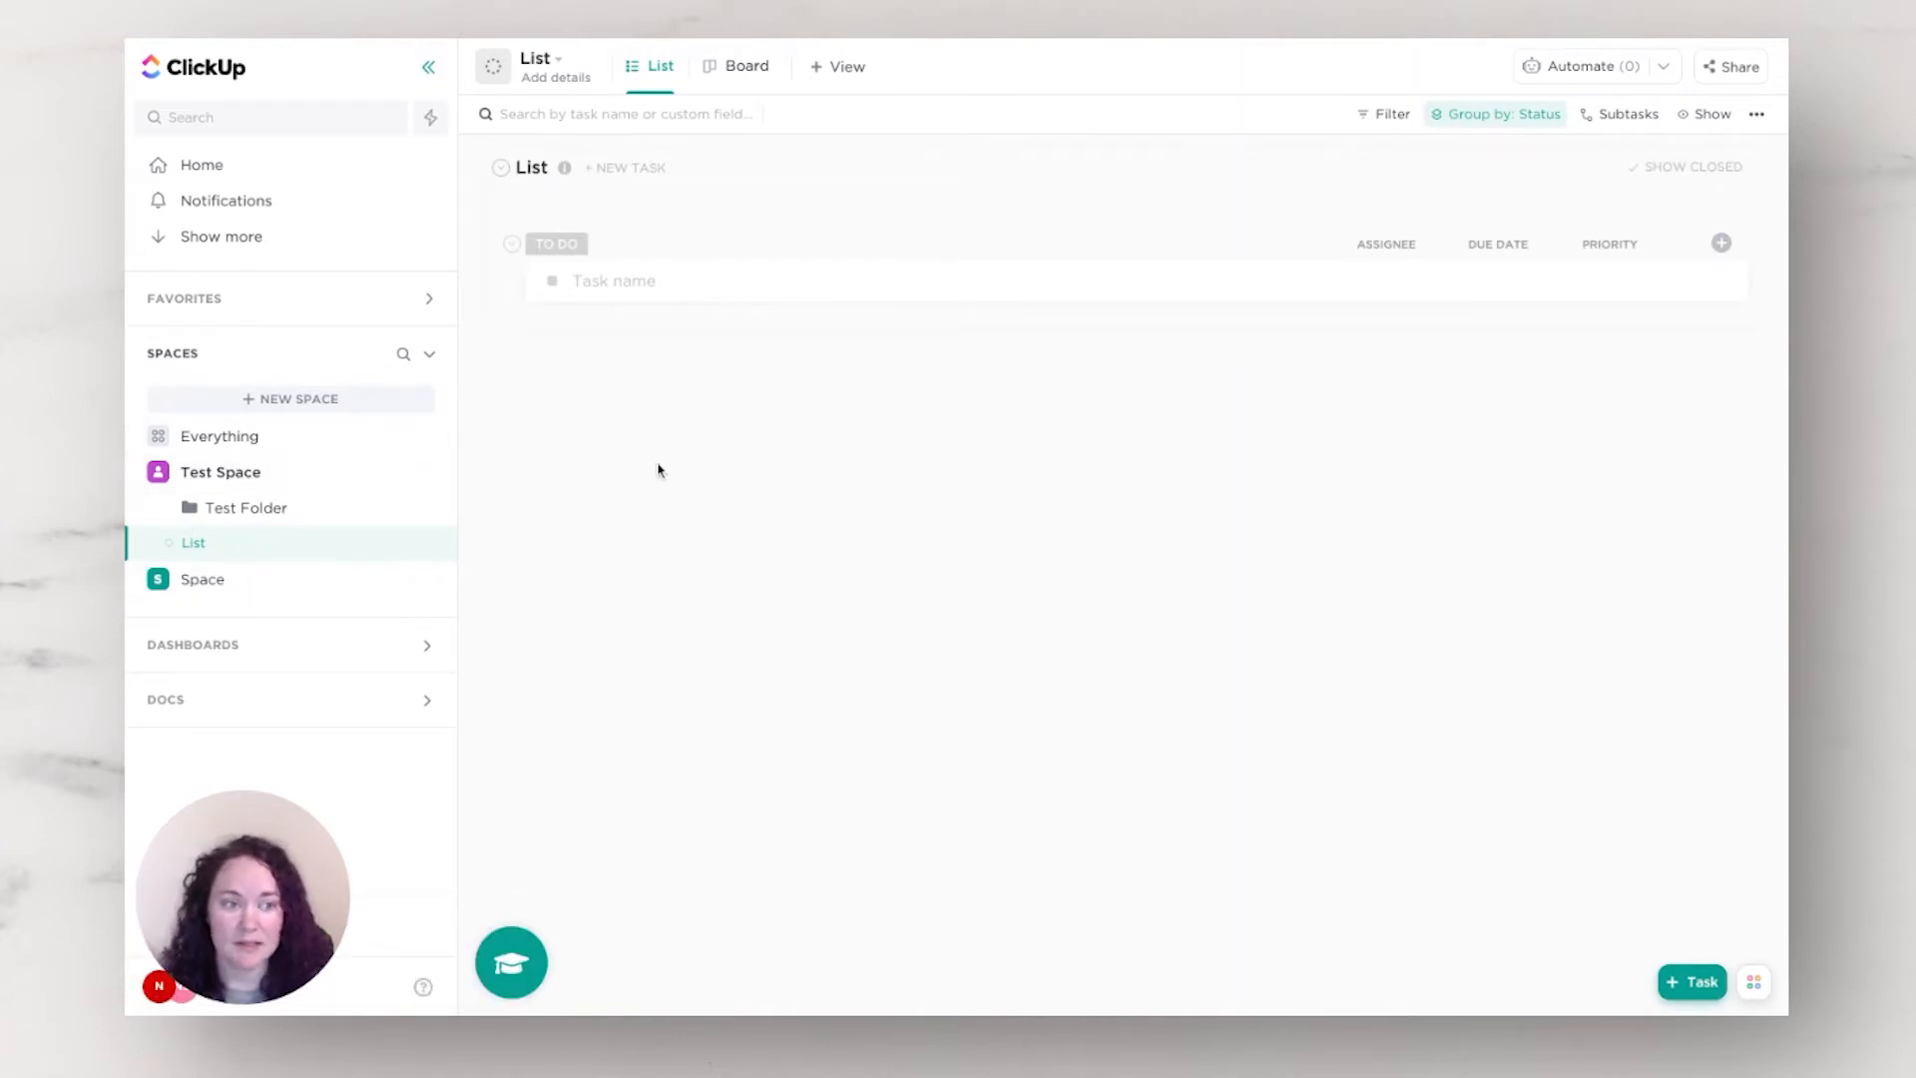
{"action": "left_click", "coordinate": [215, 509]}
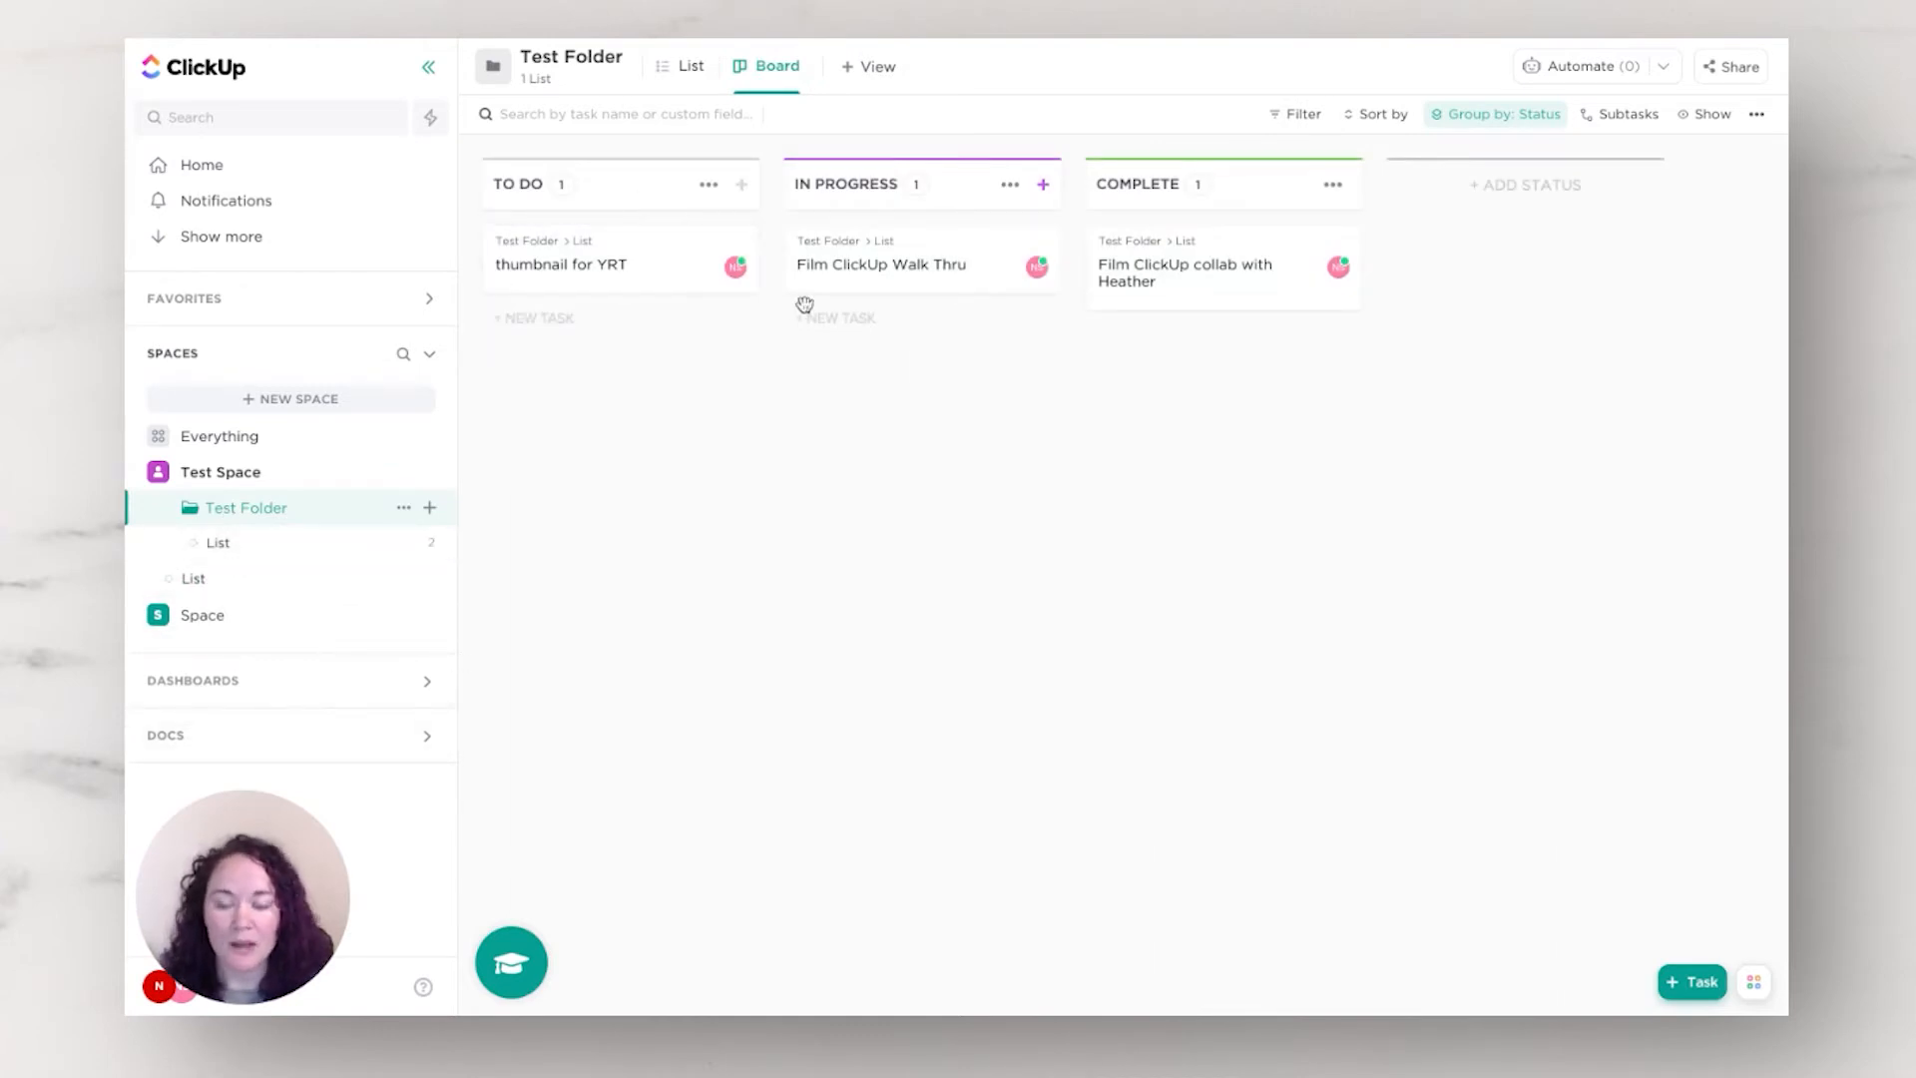
Step: Show closed tasks in Test Folder's List view without saving the view, and go back to the Board view
{"action": "left_click", "coordinate": [680, 70]}
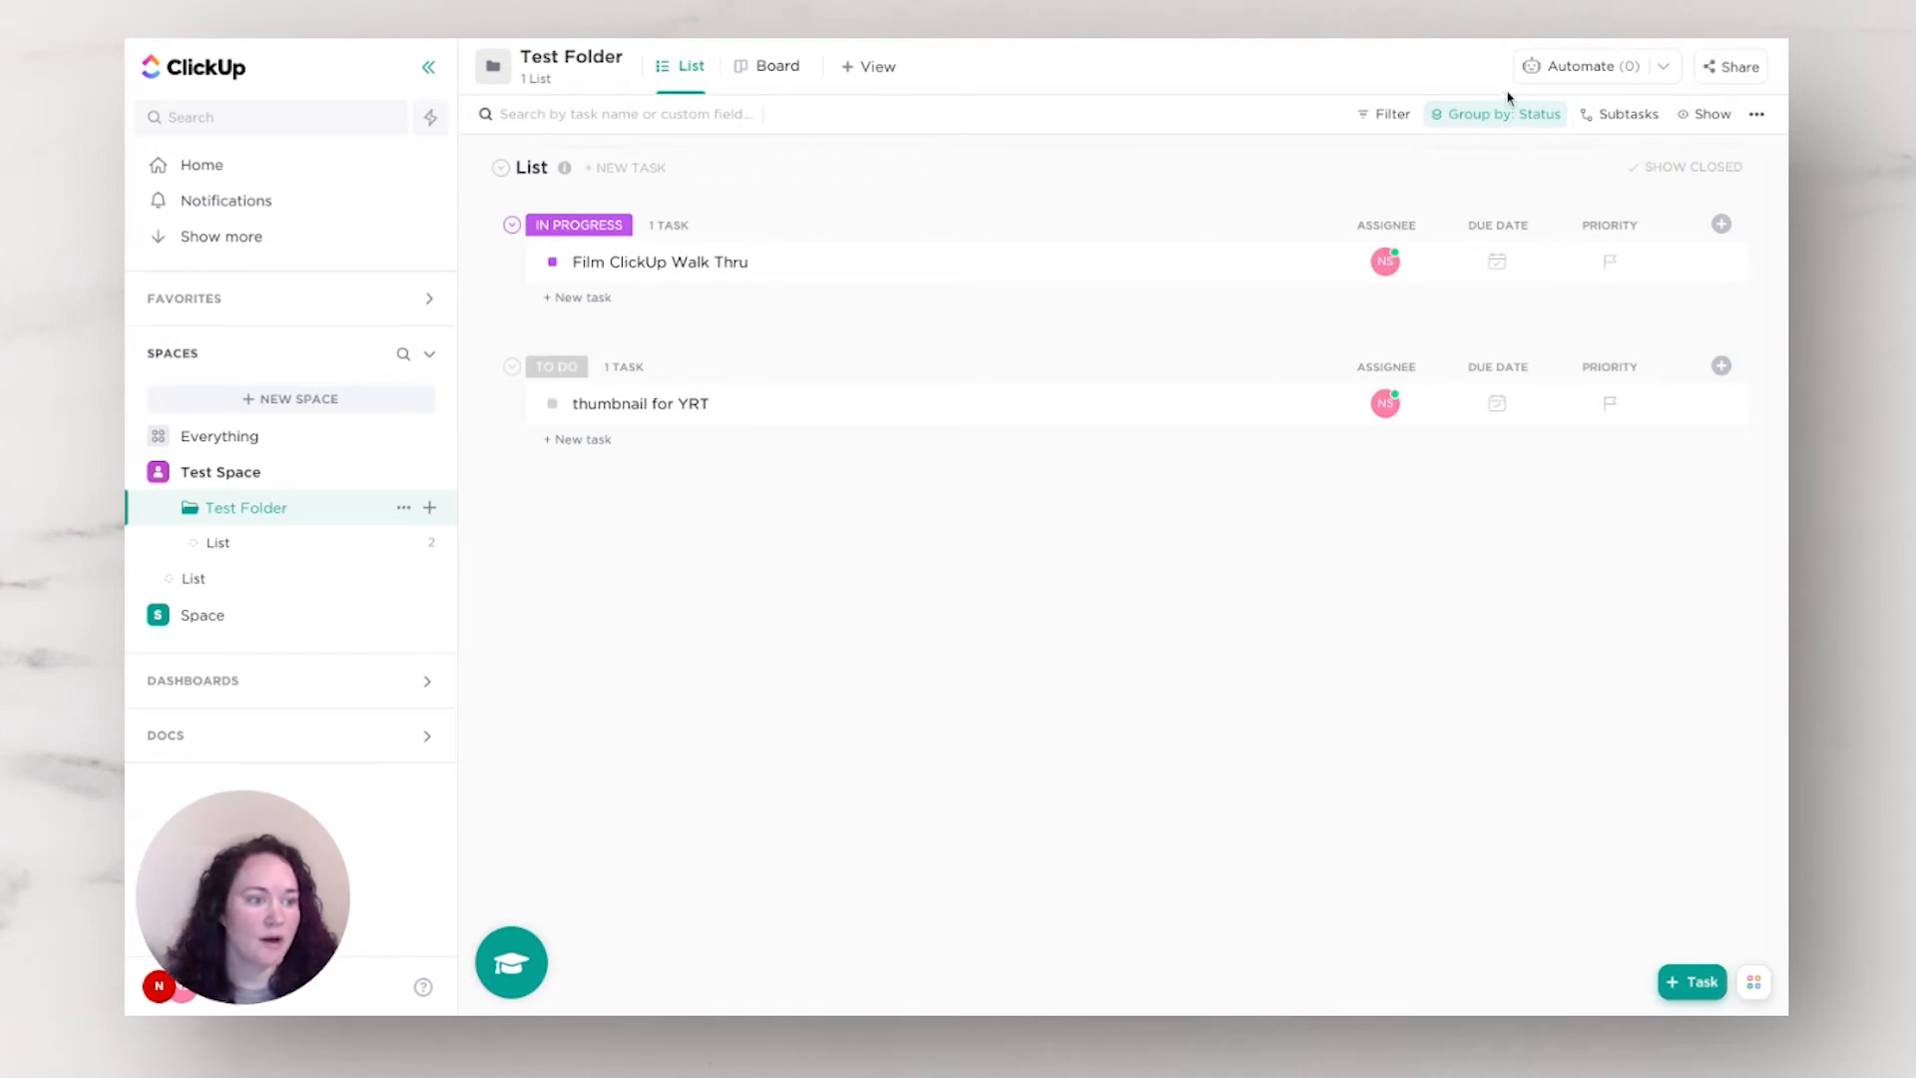
{"action": "left_click", "coordinate": [1711, 115]}
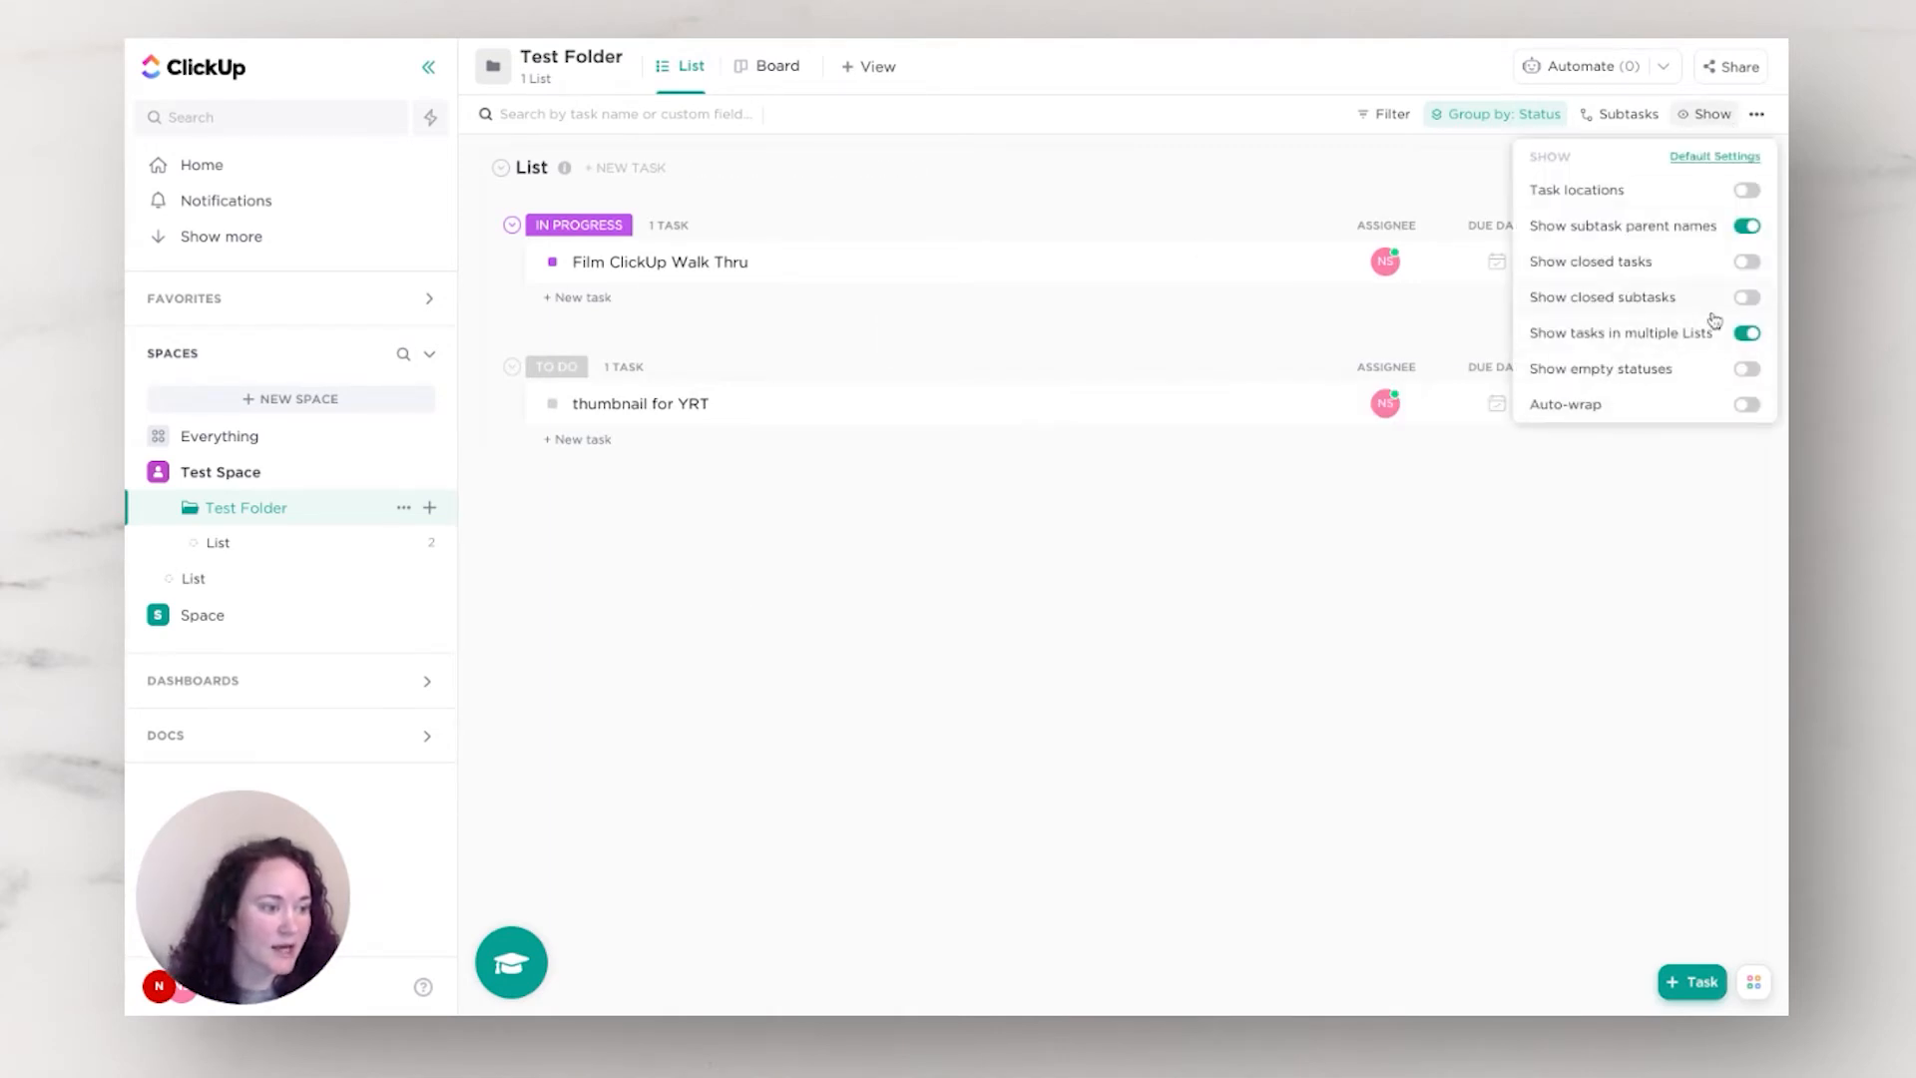
{"action": "left_click", "coordinate": [1655, 275]}
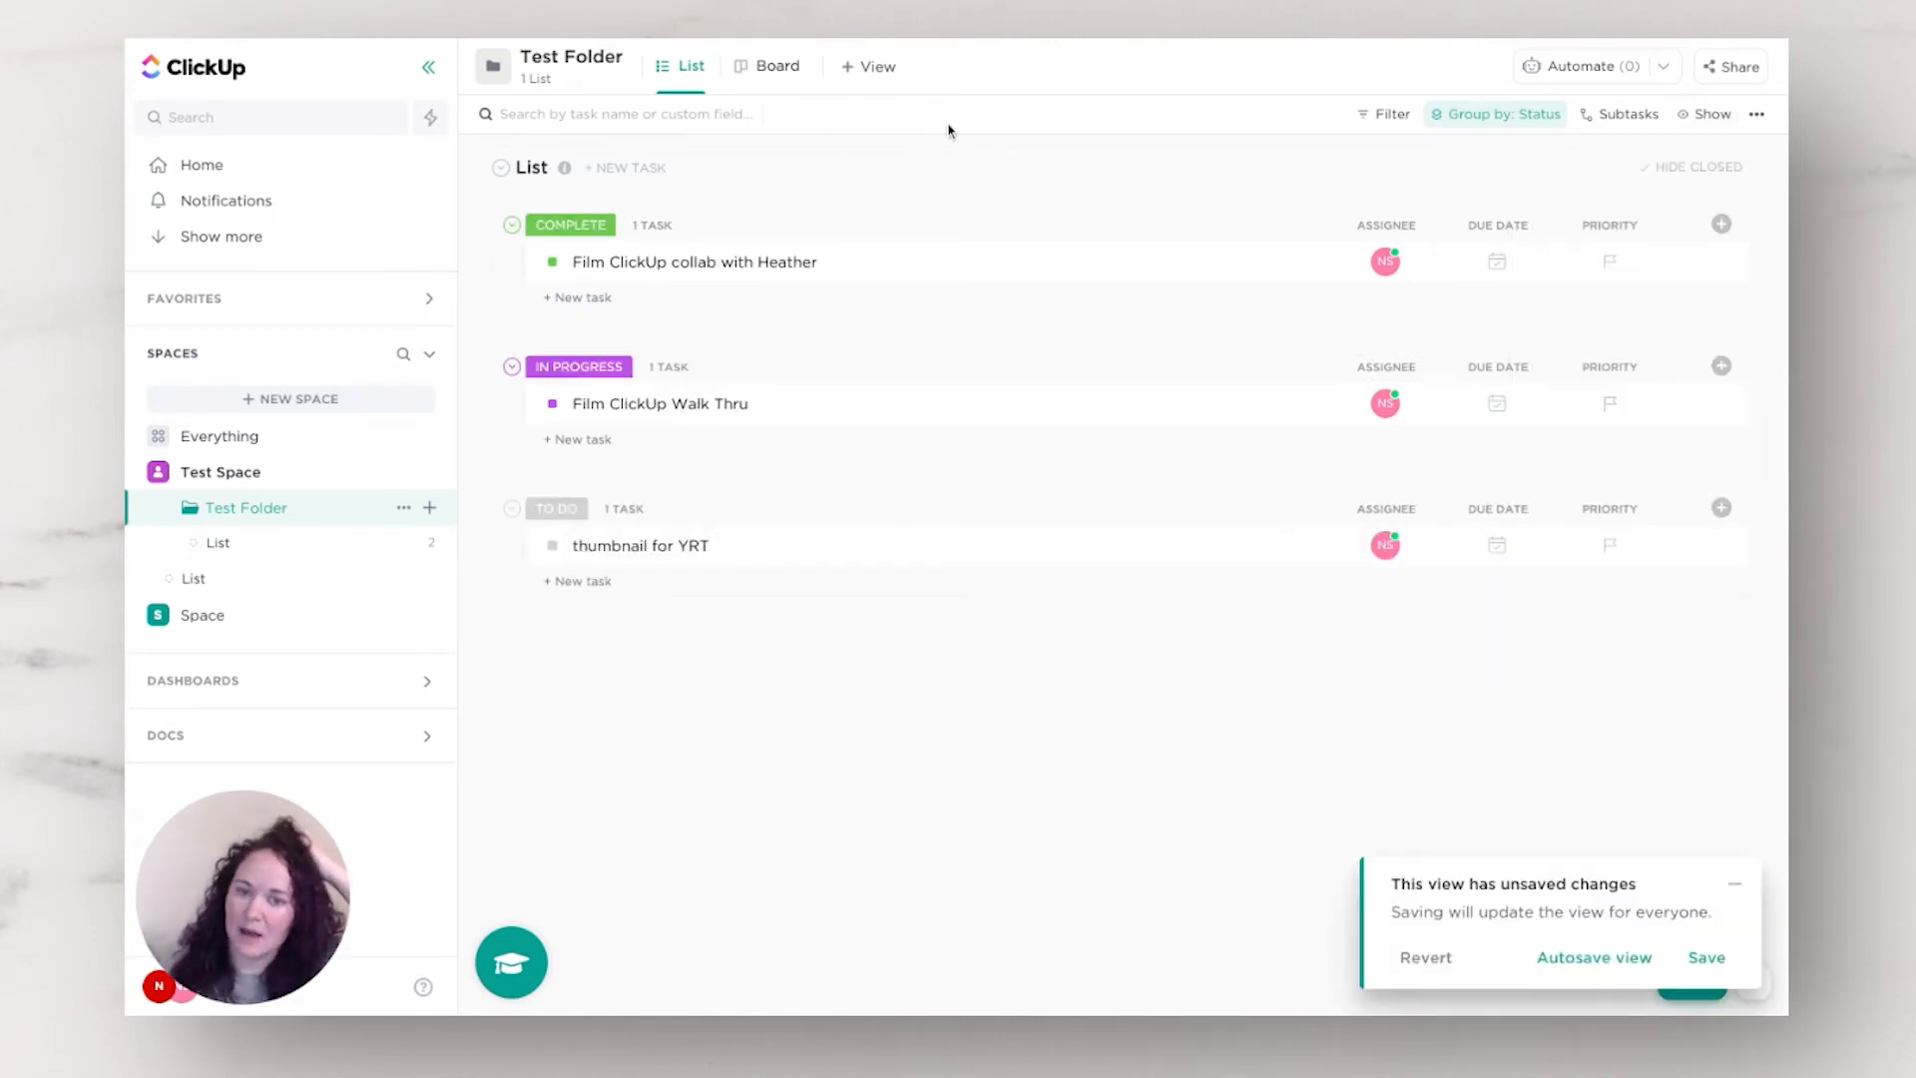
{"action": "left_click", "coordinate": [760, 68]}
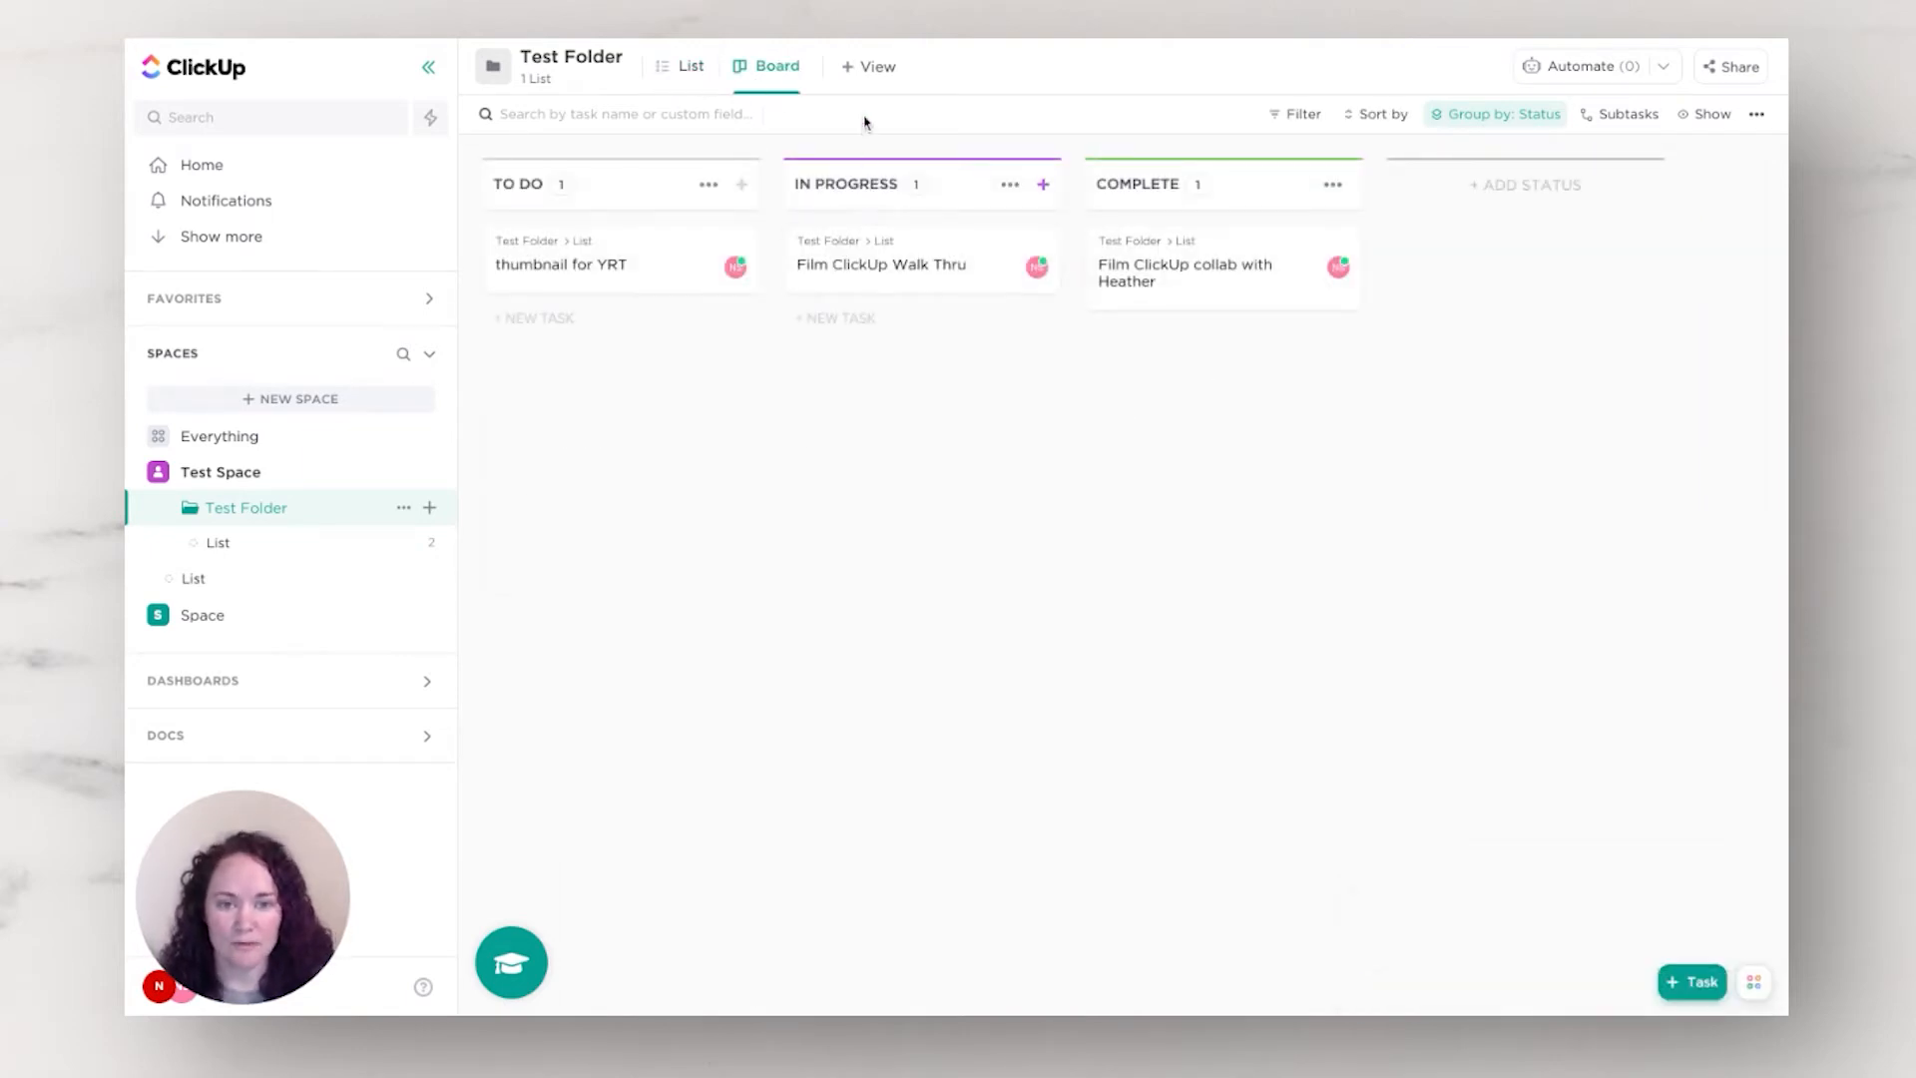
Step: Add a pinned Calendar view to Test Folder and try to move it behind the Board view
{"action": "left_click", "coordinate": [864, 67]}
{"action": "left_click", "coordinate": [899, 249]}
{"action": "left_click", "coordinate": [1287, 517]}
{"action": "left_click", "coordinate": [1527, 515]}
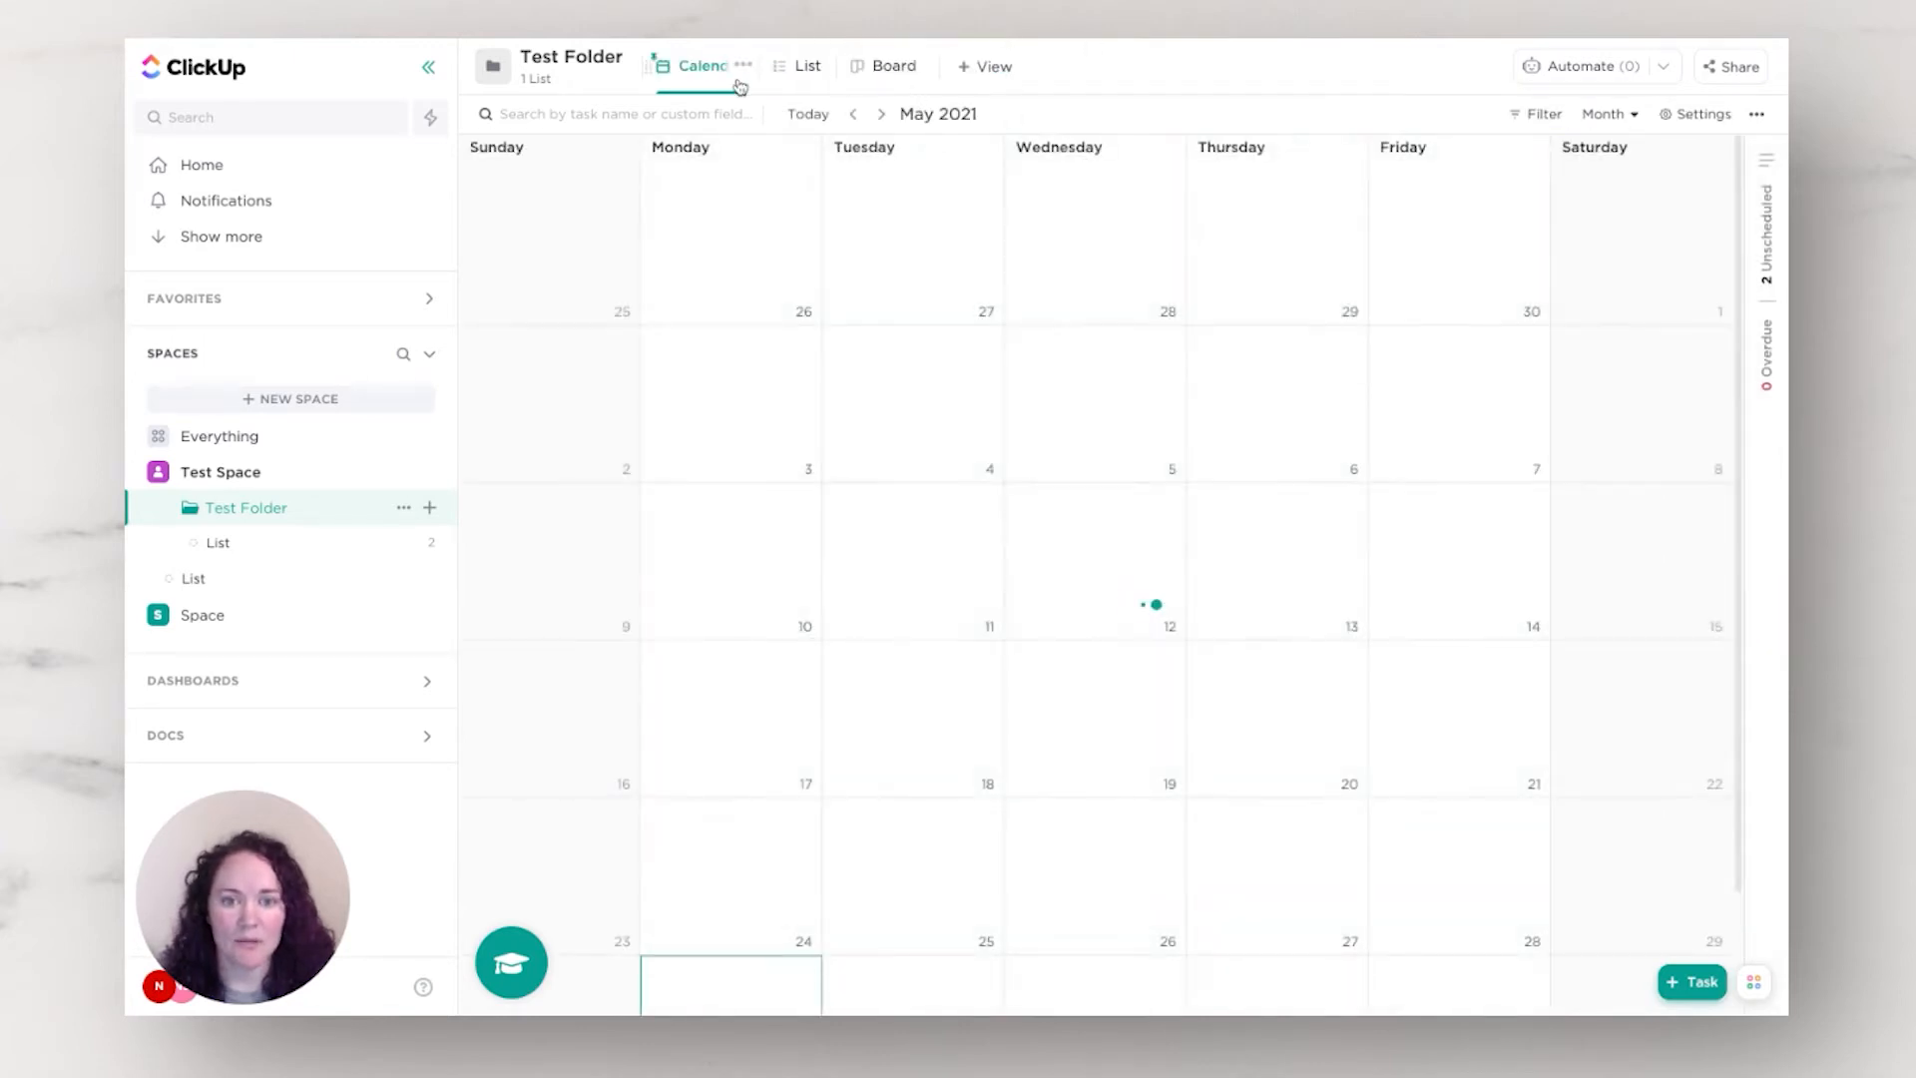
{"action": "left_click_drag", "start_coordinate": [707, 70], "coordinate": [934, 45]}
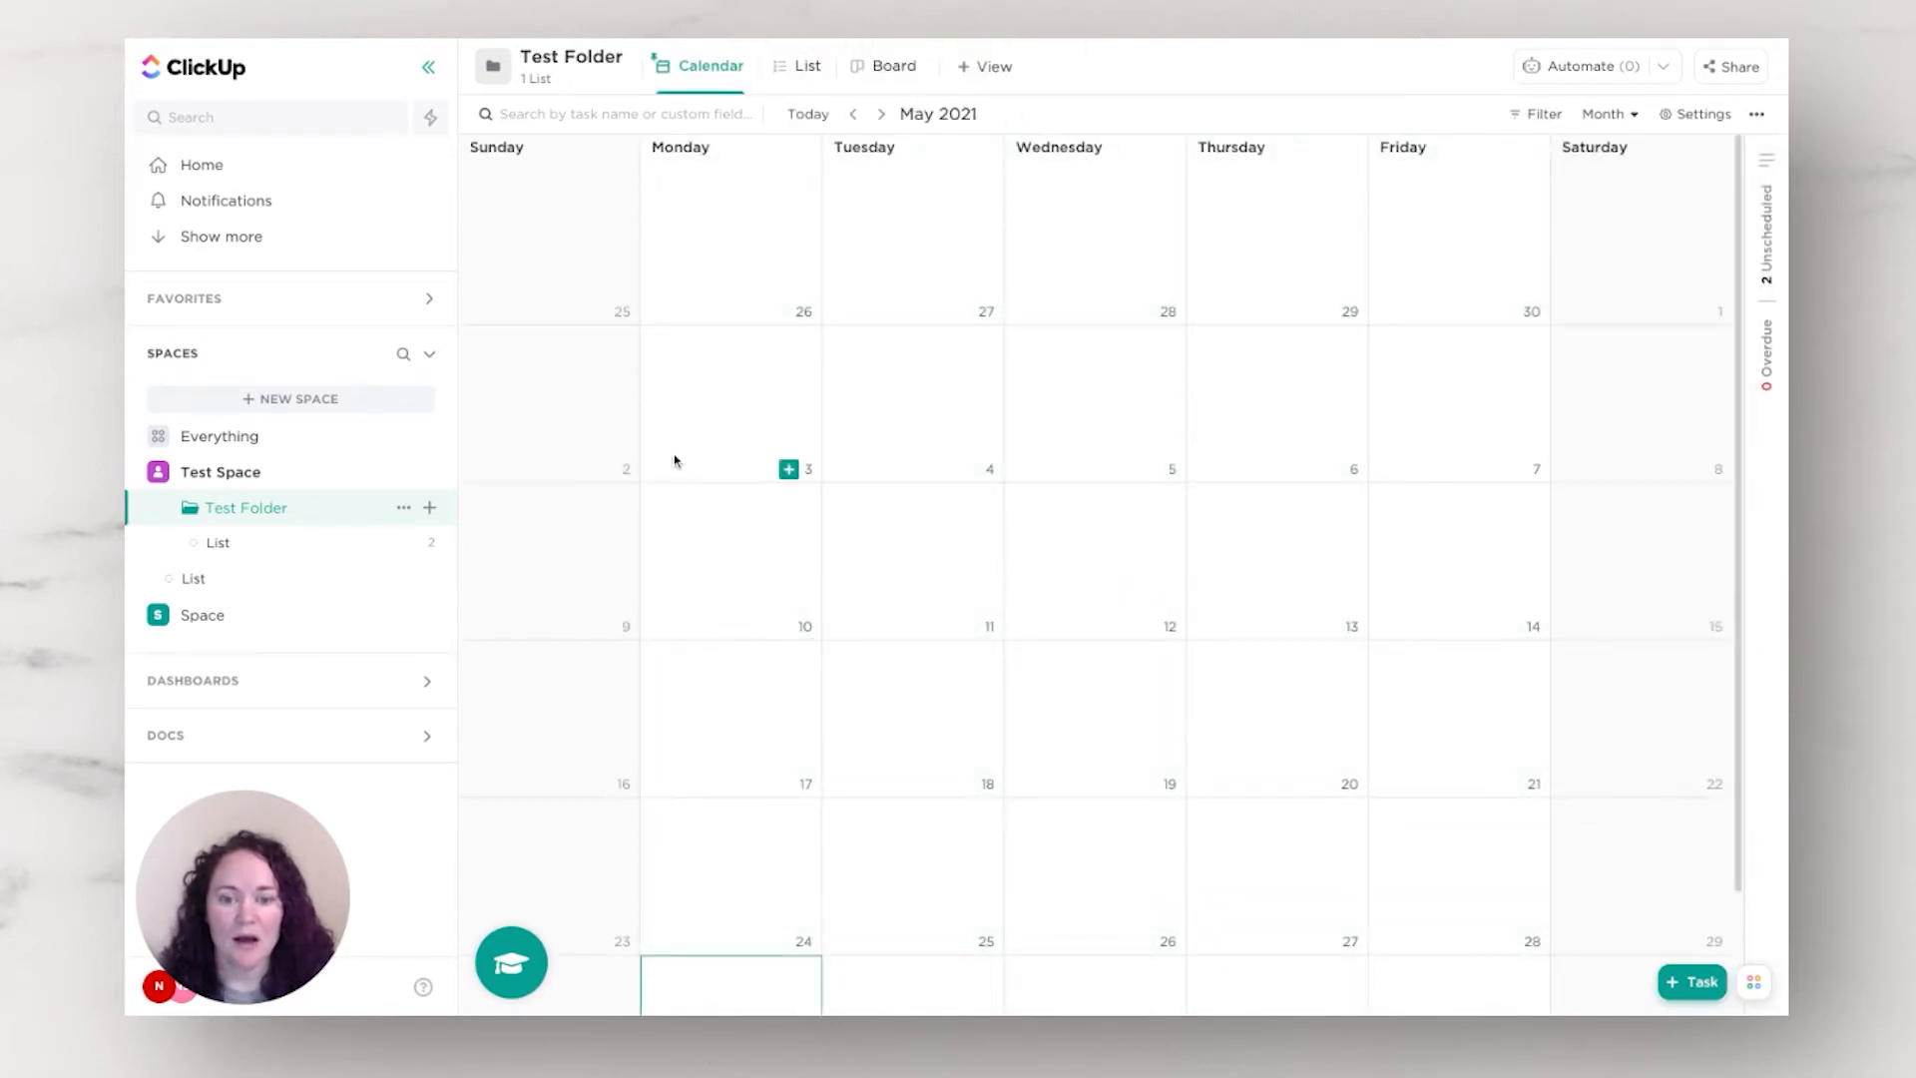
Step: Open the Film ClickUp Walk Thru task from the List view and set its due date to today
{"action": "left_click", "coordinate": [801, 66]}
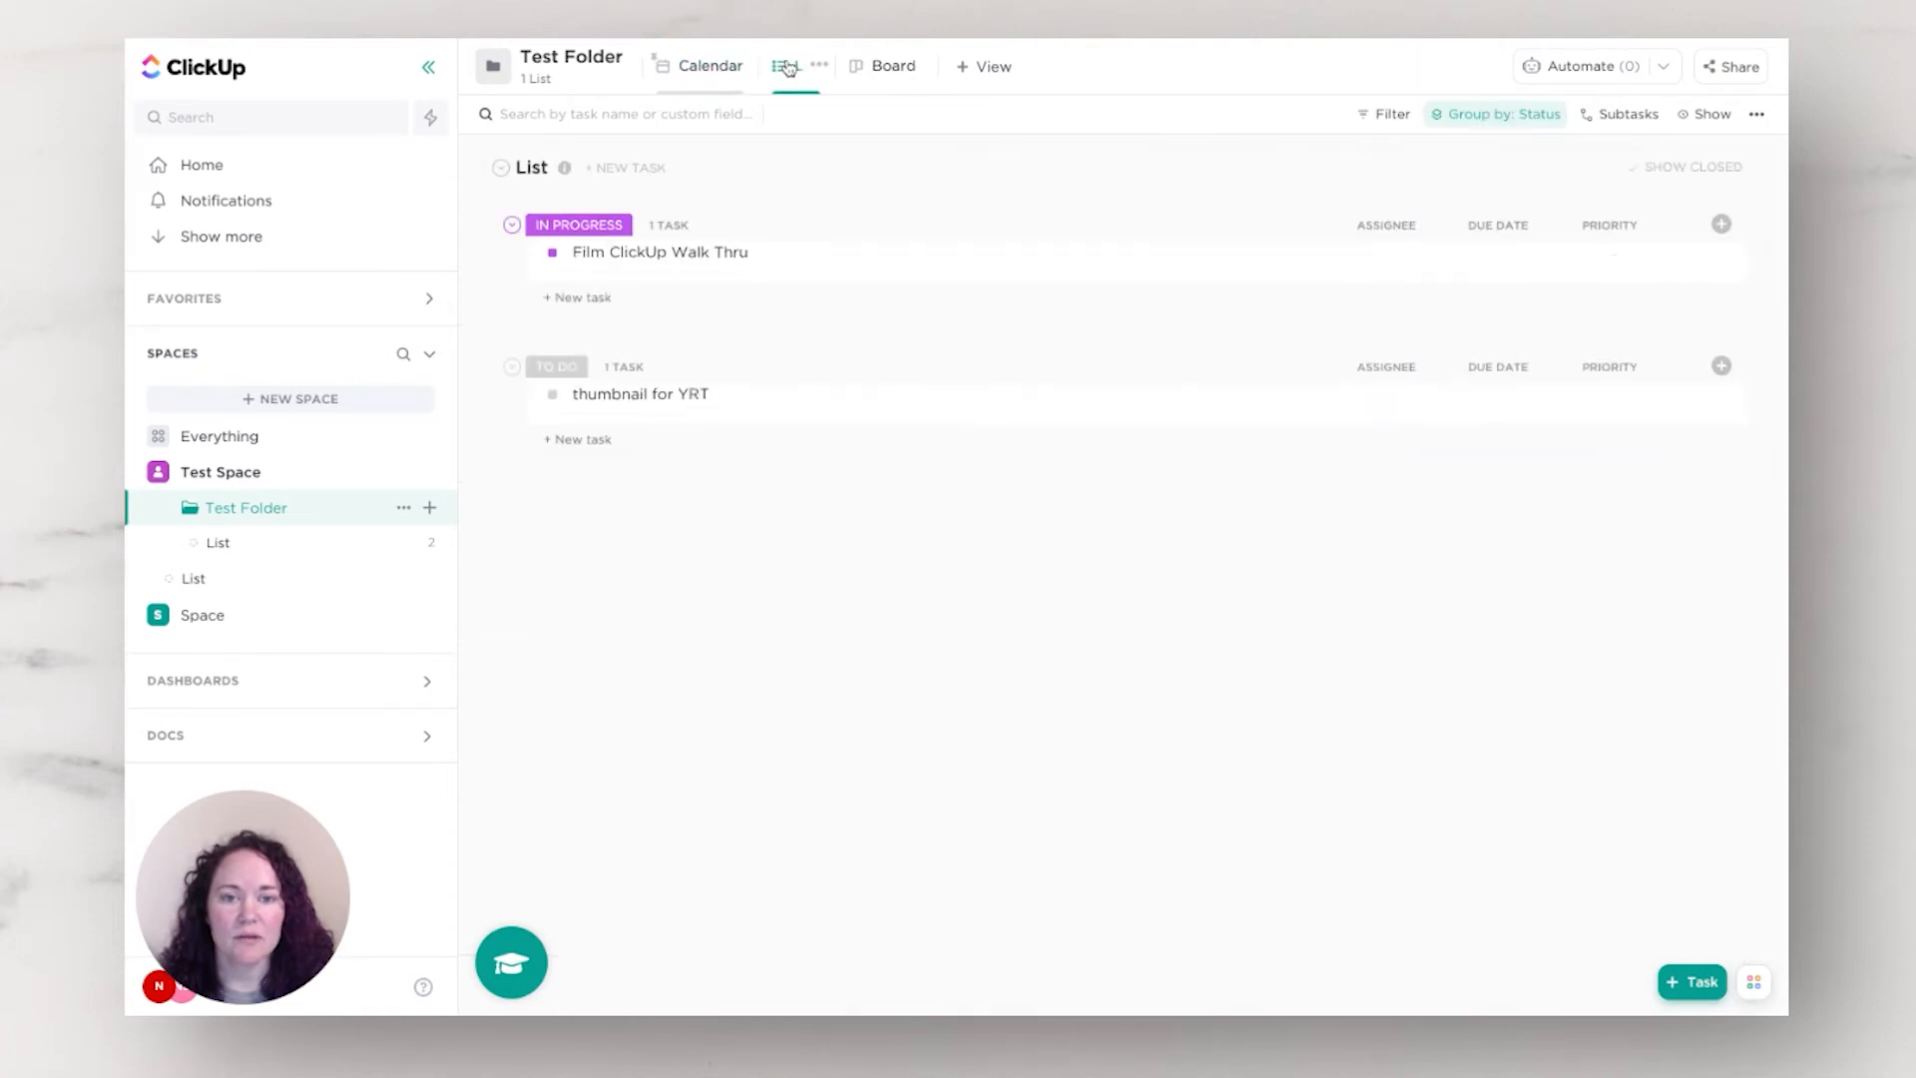
{"action": "left_click", "coordinate": [706, 265]}
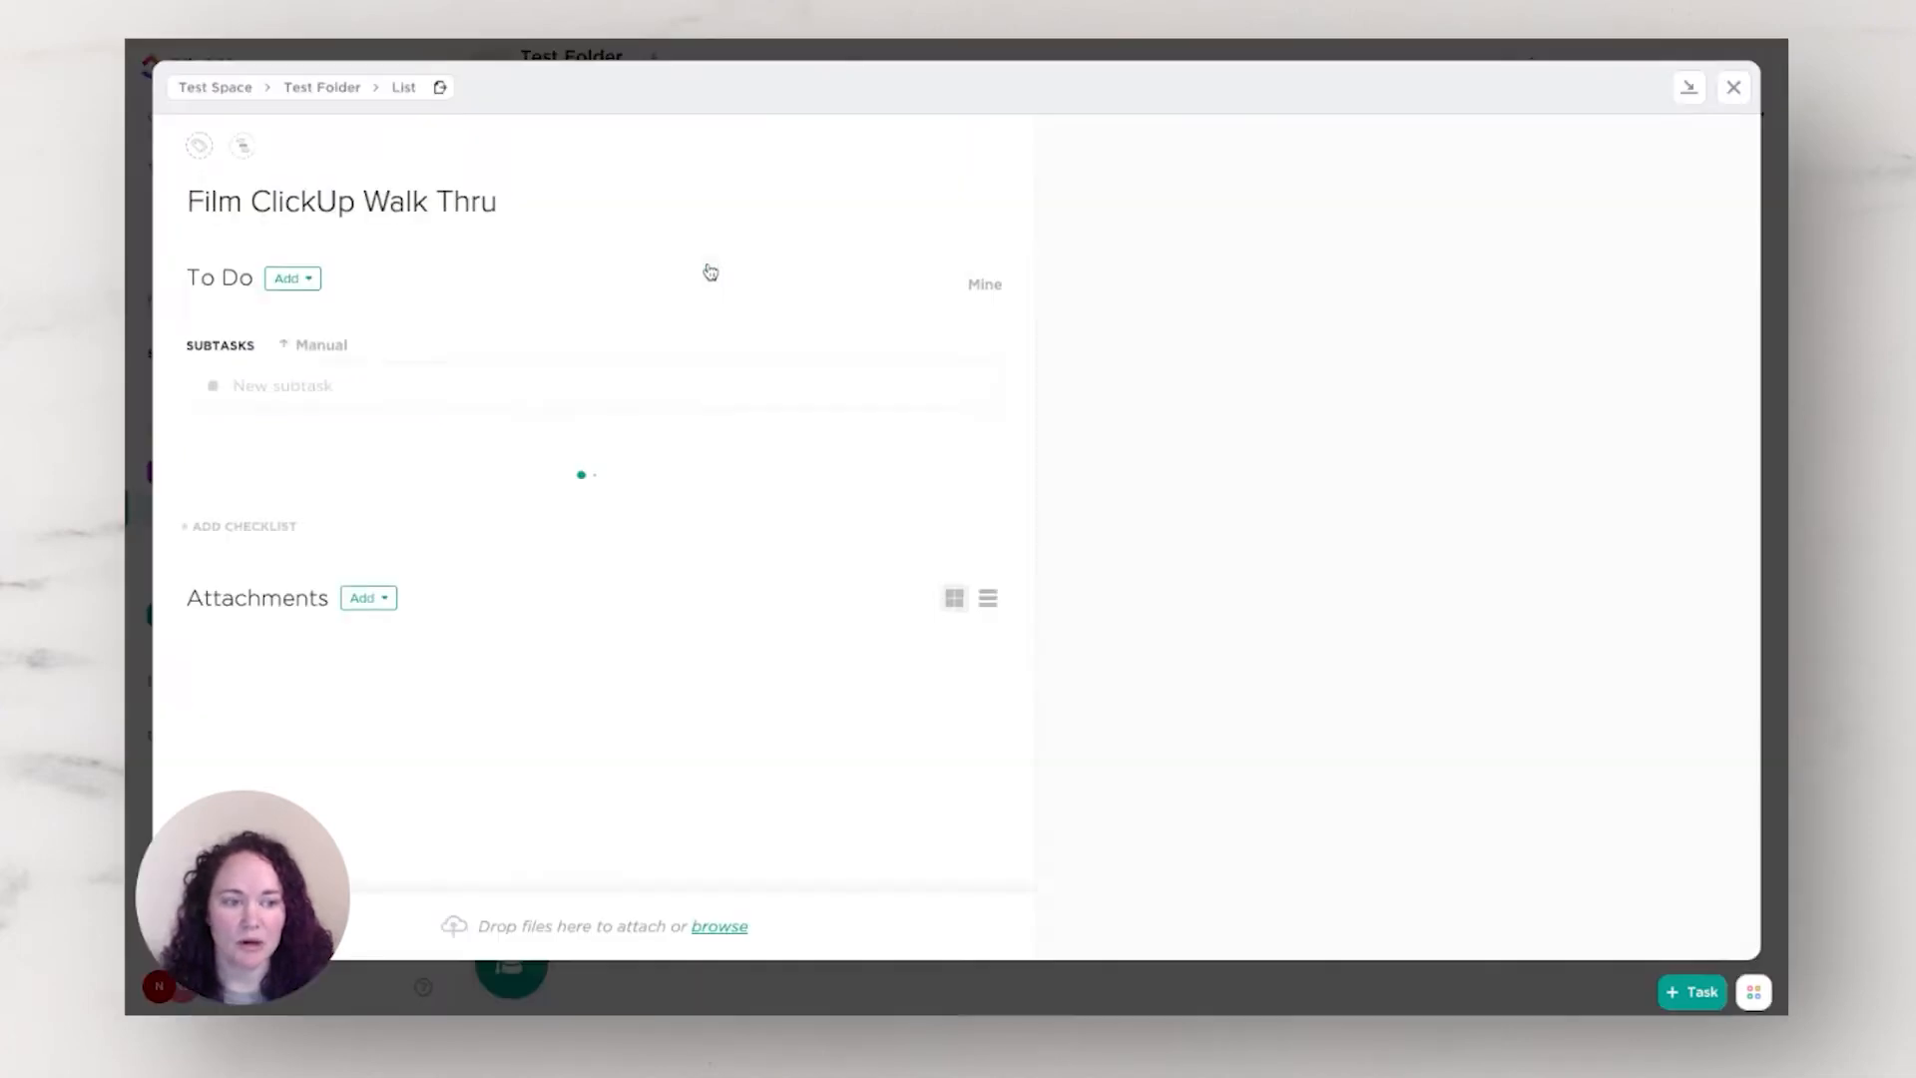
{"action": "left_click", "coordinate": [1322, 164]}
{"action": "left_click", "coordinate": [1381, 152]}
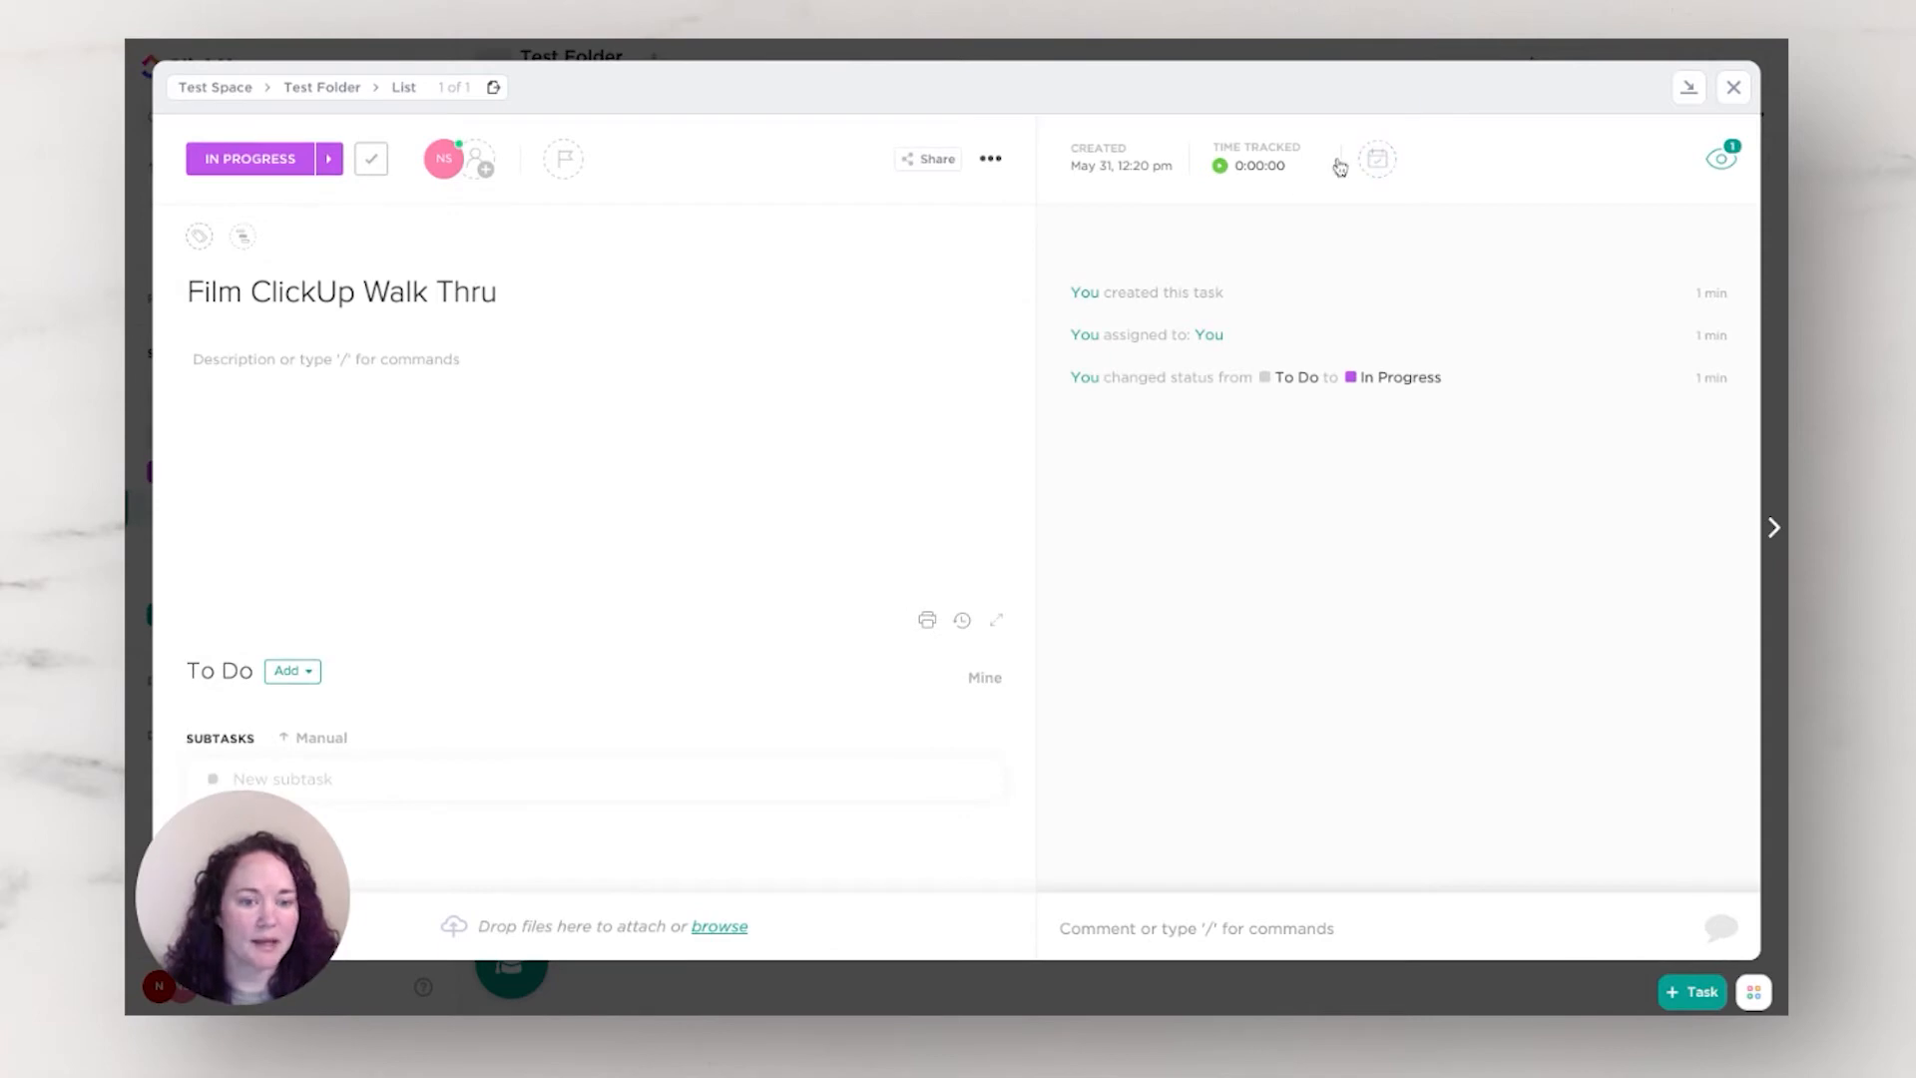
{"action": "left_click", "coordinate": [1401, 158]}
{"action": "left_click", "coordinate": [1477, 498]}
{"action": "left_click", "coordinate": [1649, 518]}
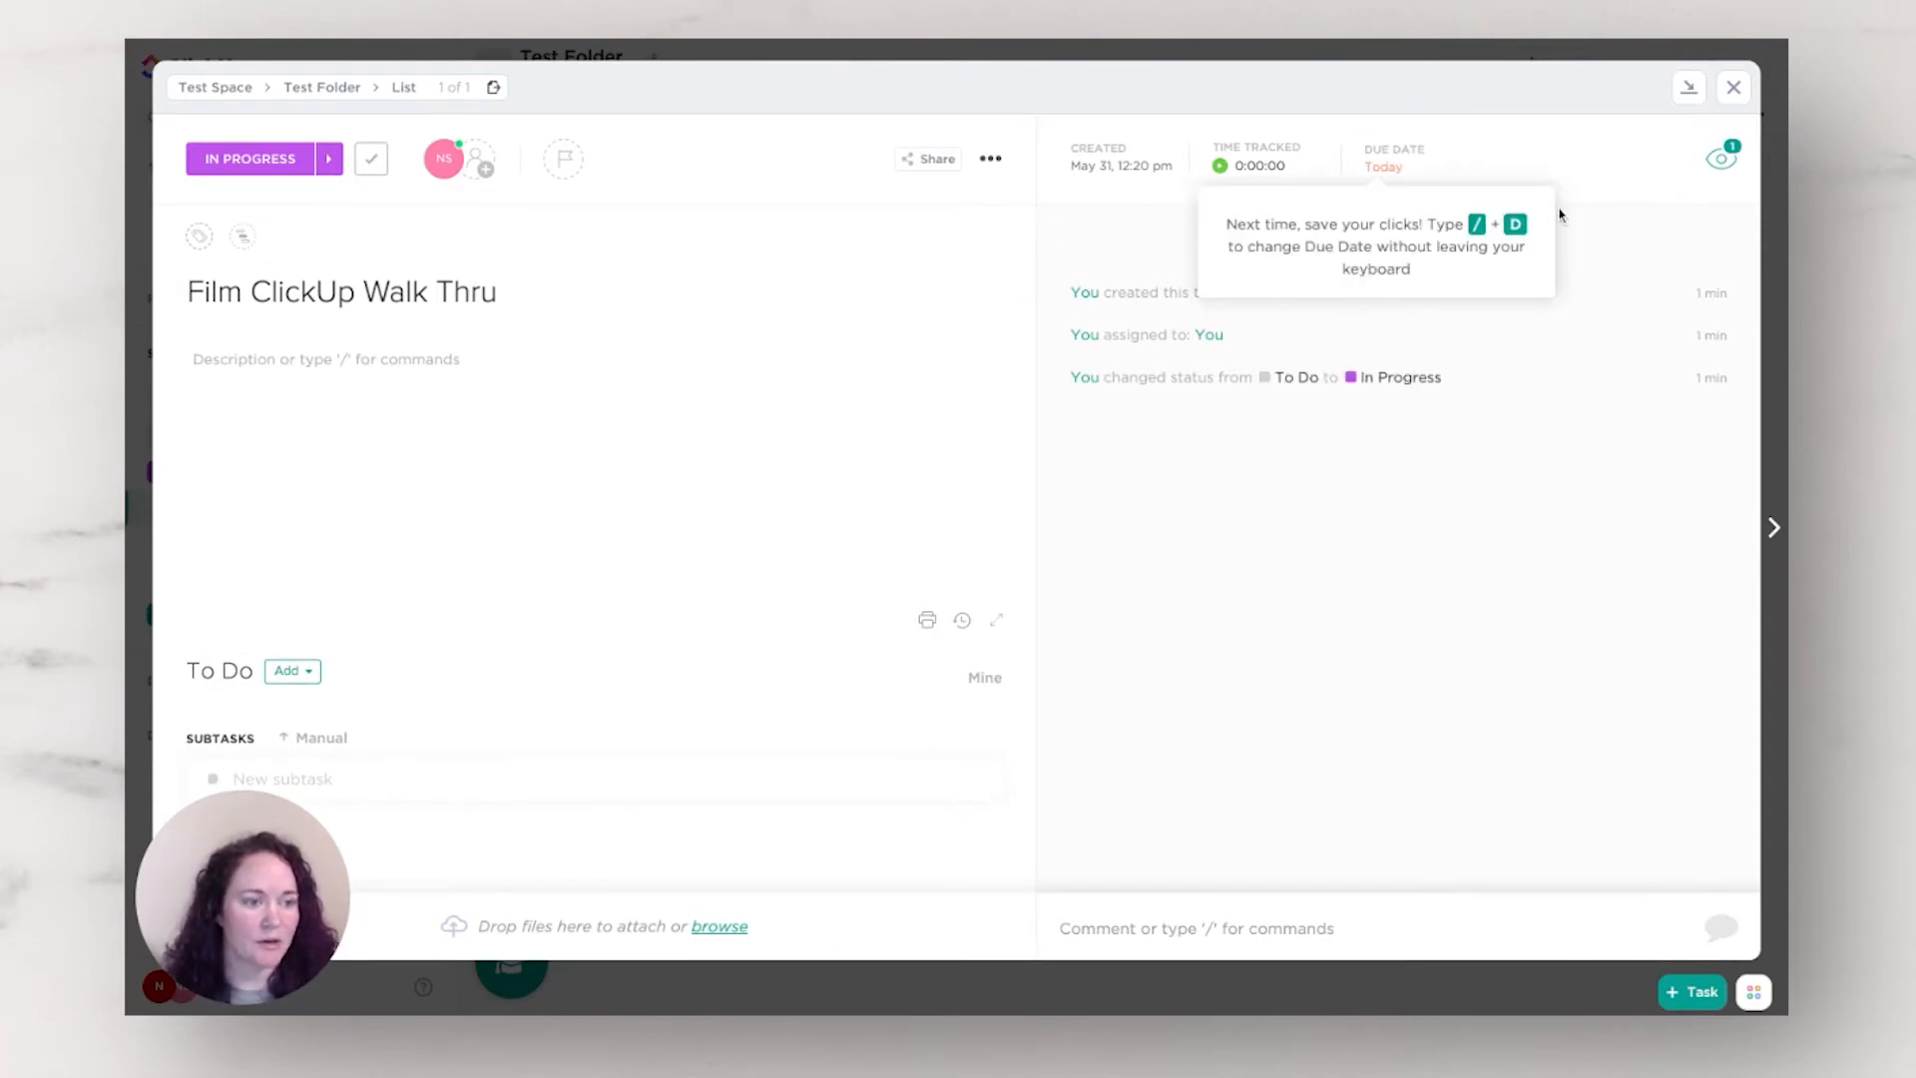
{"action": "left_click", "coordinate": [1733, 87]}
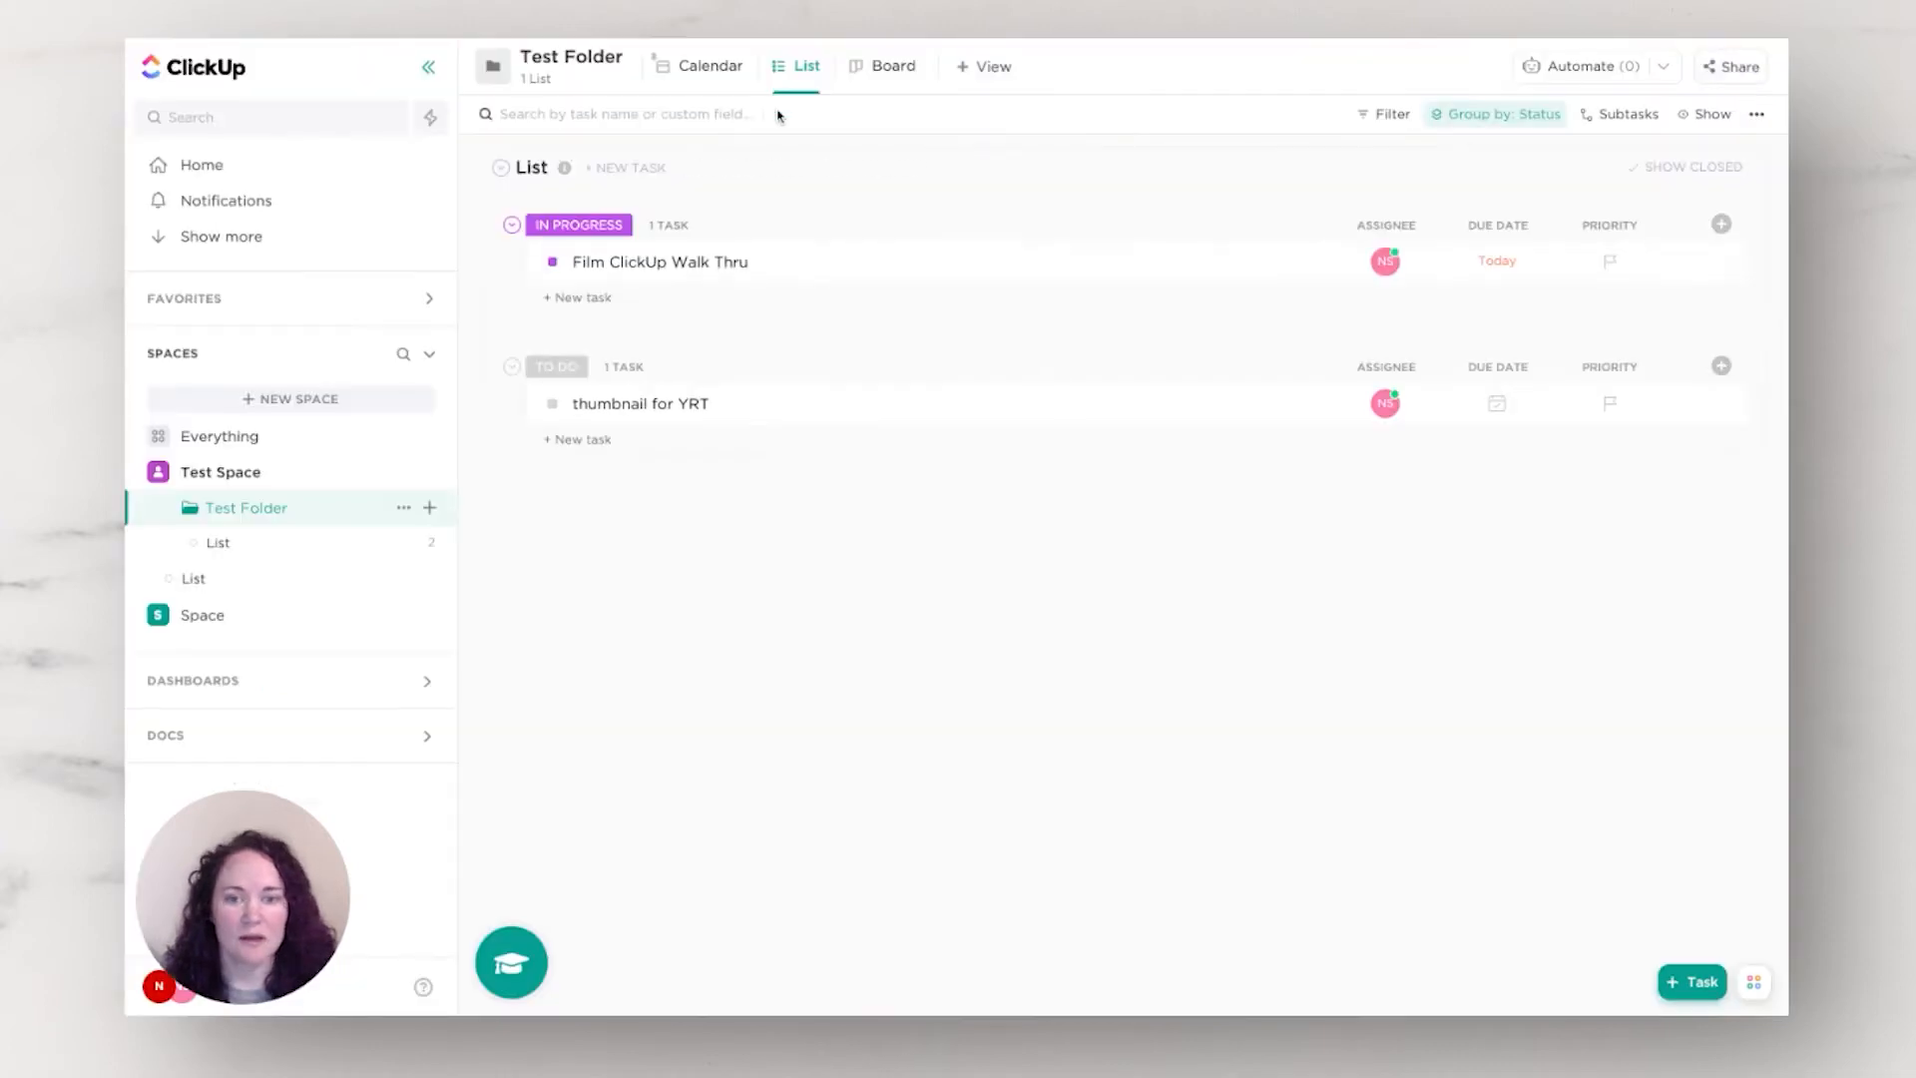
Step: Check the scheduled task in the Calendar view and review the other view types available for Test Folder
{"action": "left_click", "coordinate": [663, 64]}
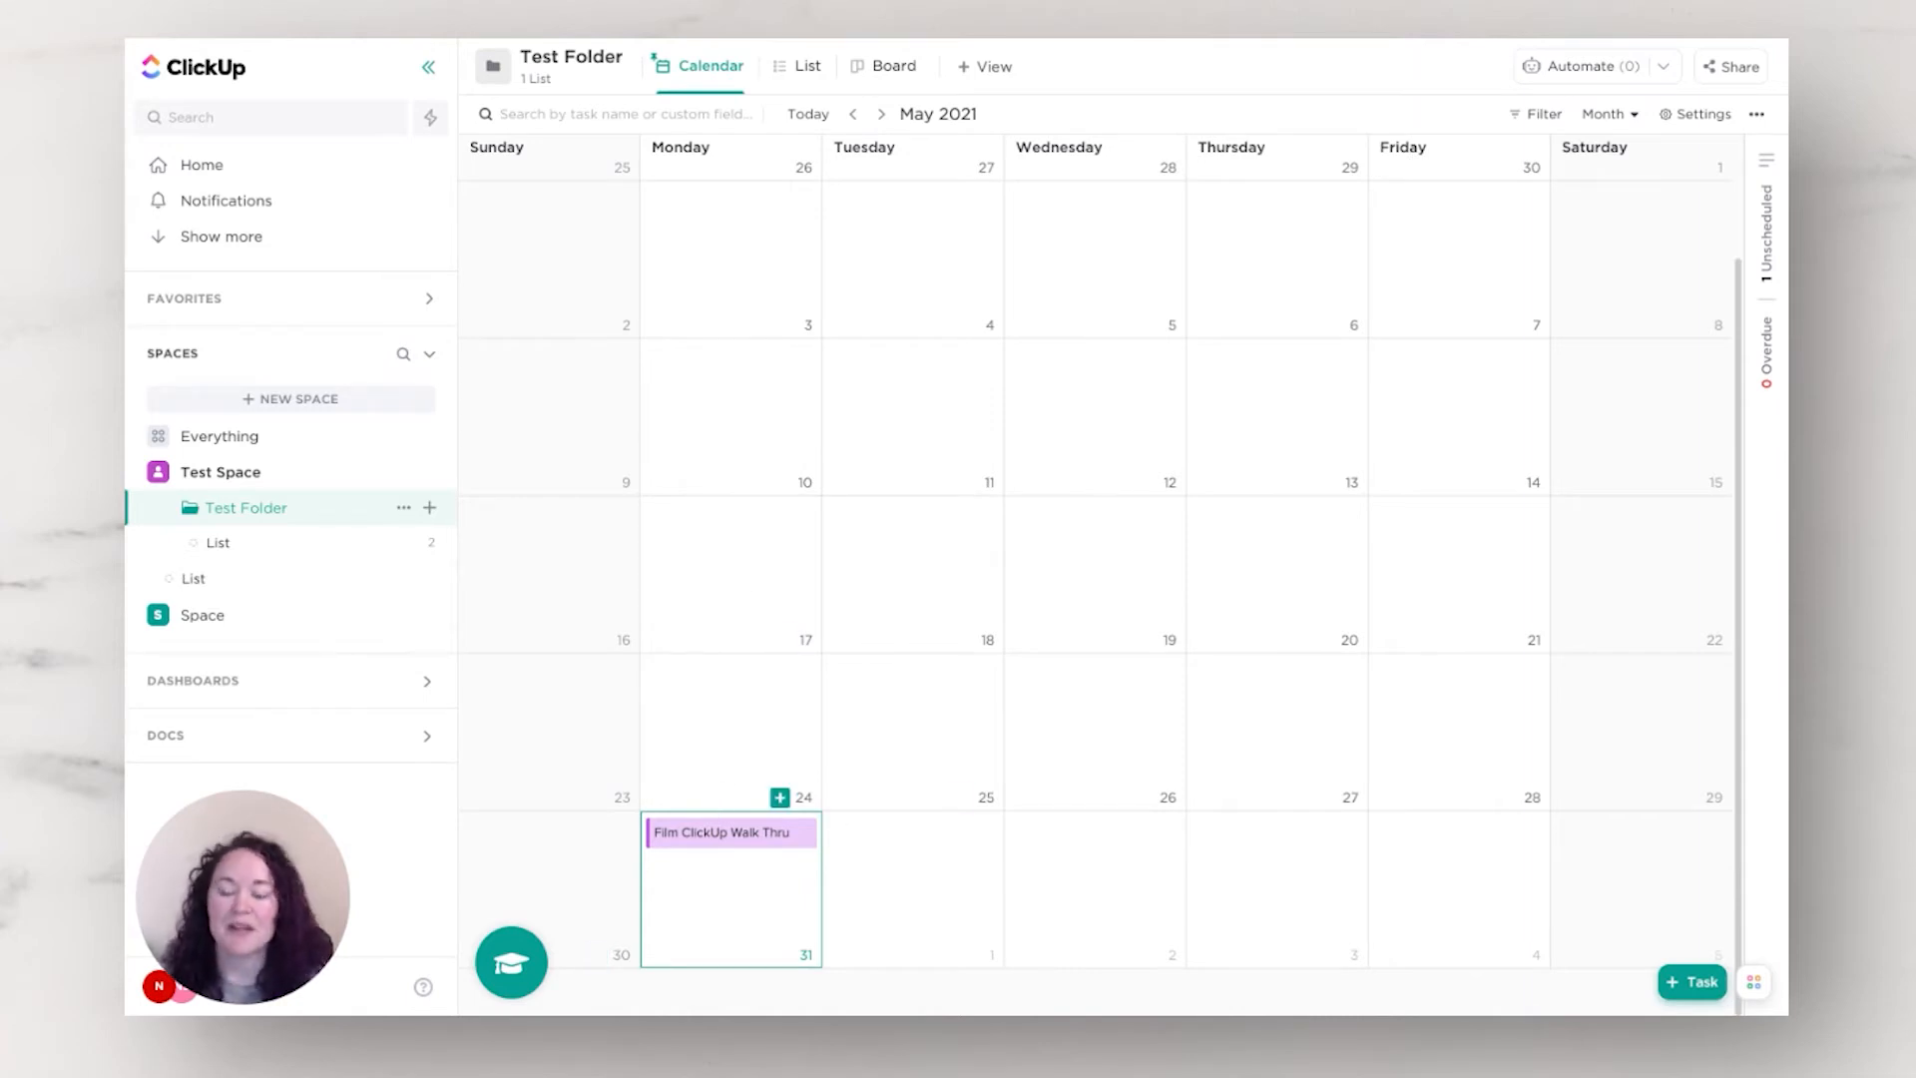
{"action": "left_click", "coordinate": [986, 68]}
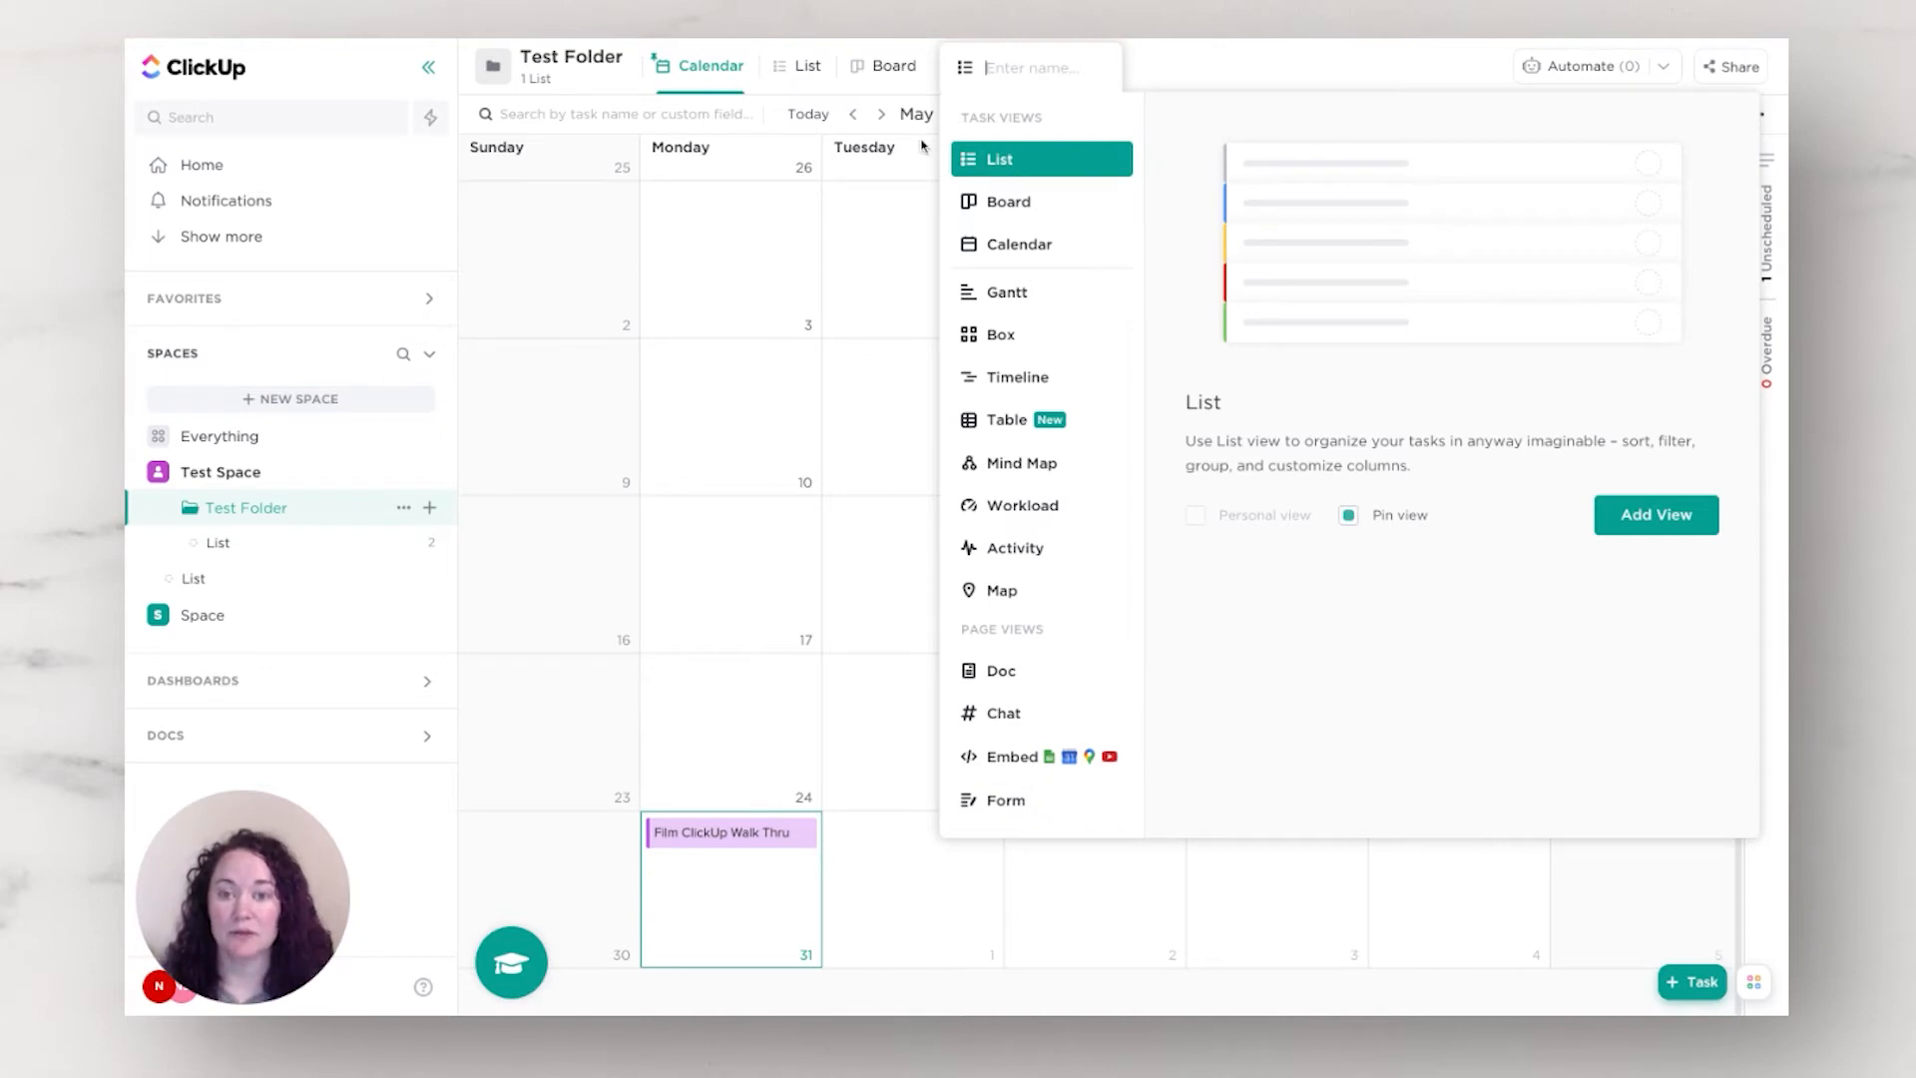
{"action": "left_click", "coordinate": [782, 216]}
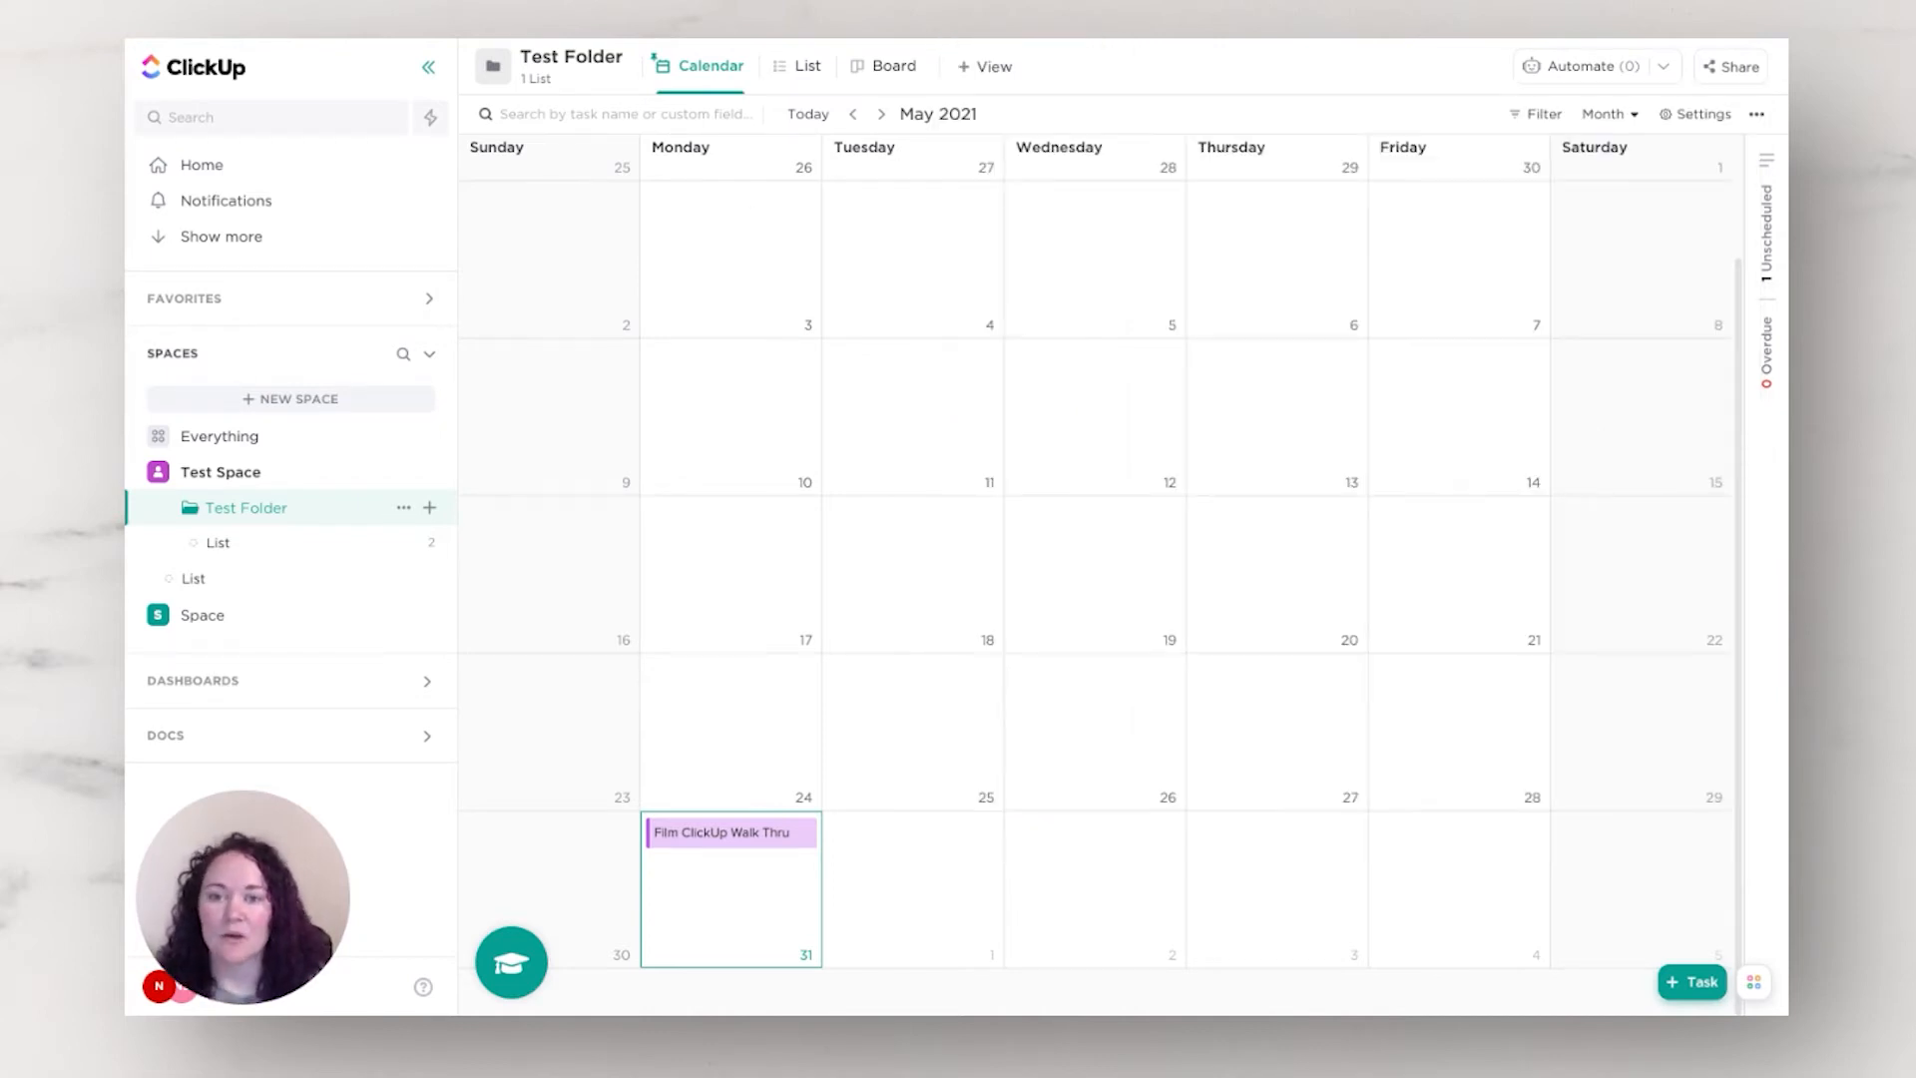
Step: In Test Folder's List view, start a dropdown custom field named YouTube with the options Collabs and My Channel
{"action": "left_click", "coordinate": [807, 65]}
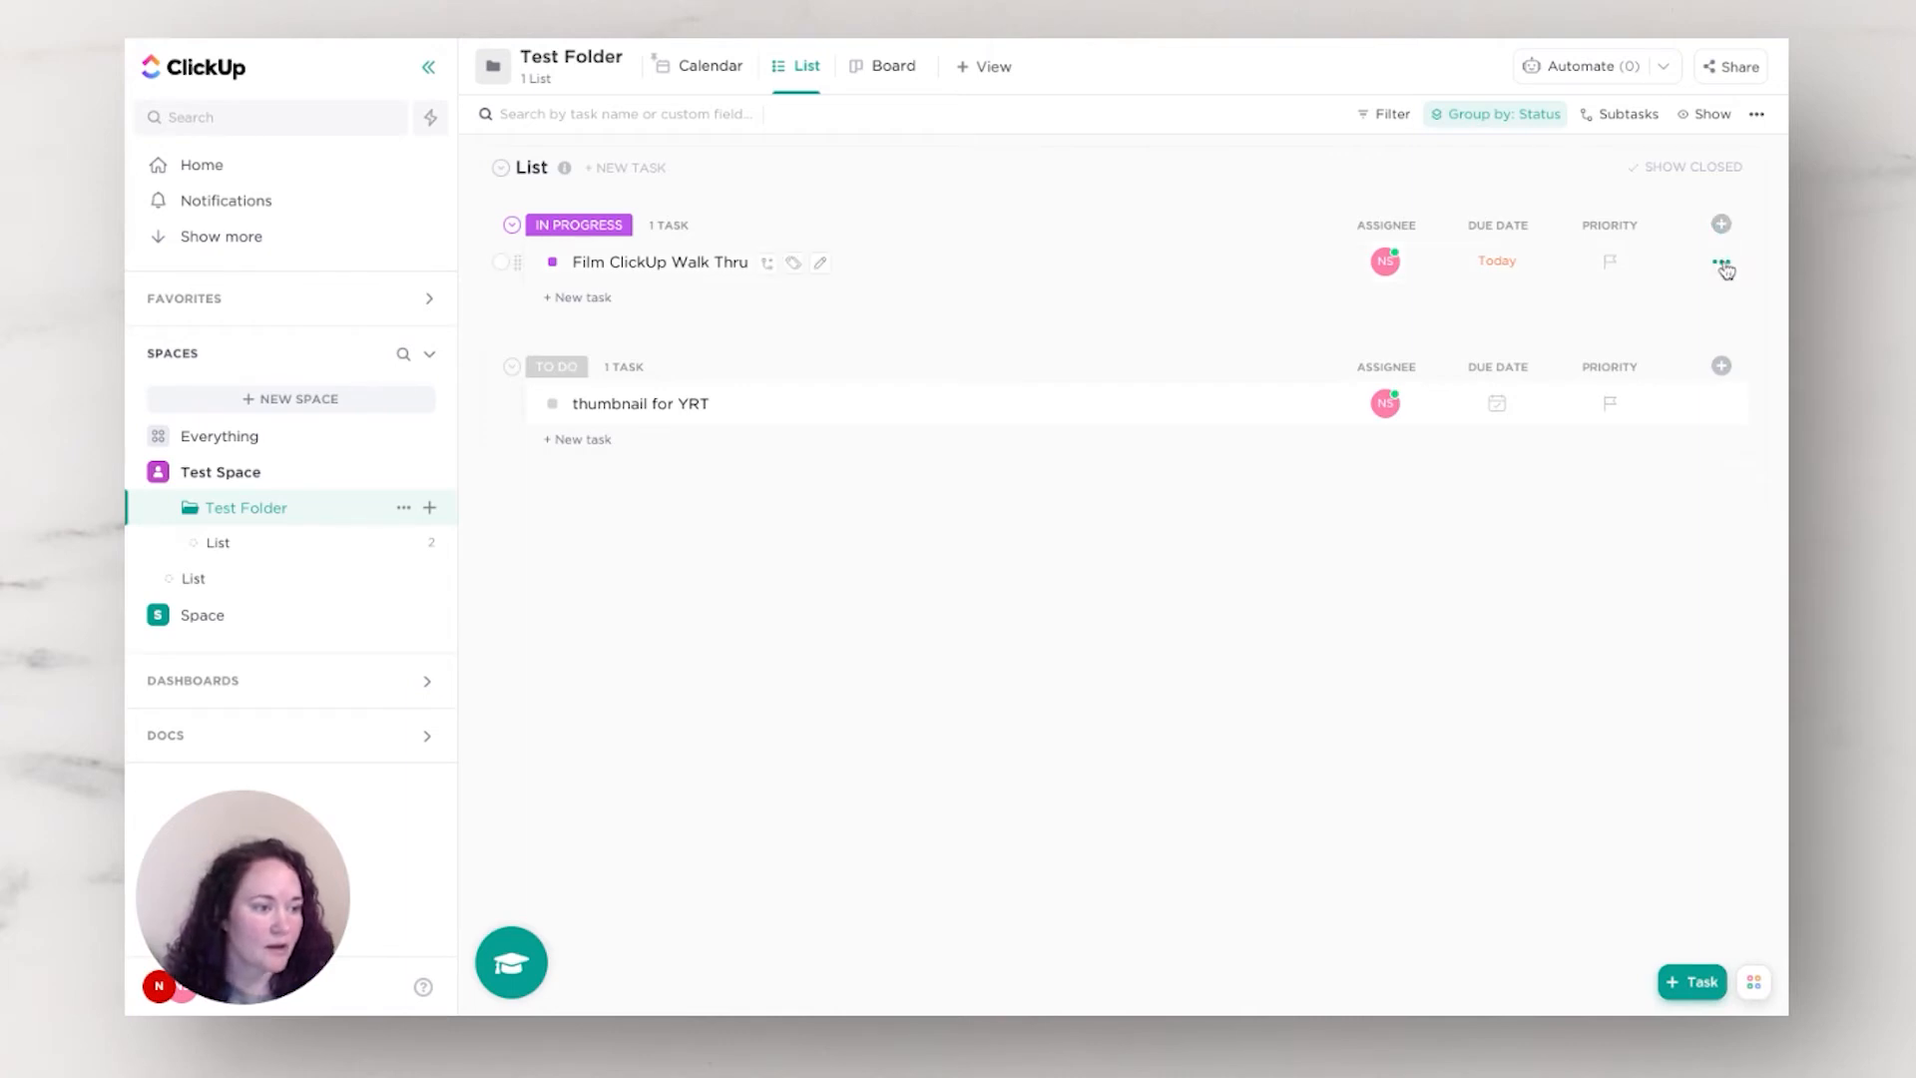
{"action": "left_click", "coordinate": [1723, 265]}
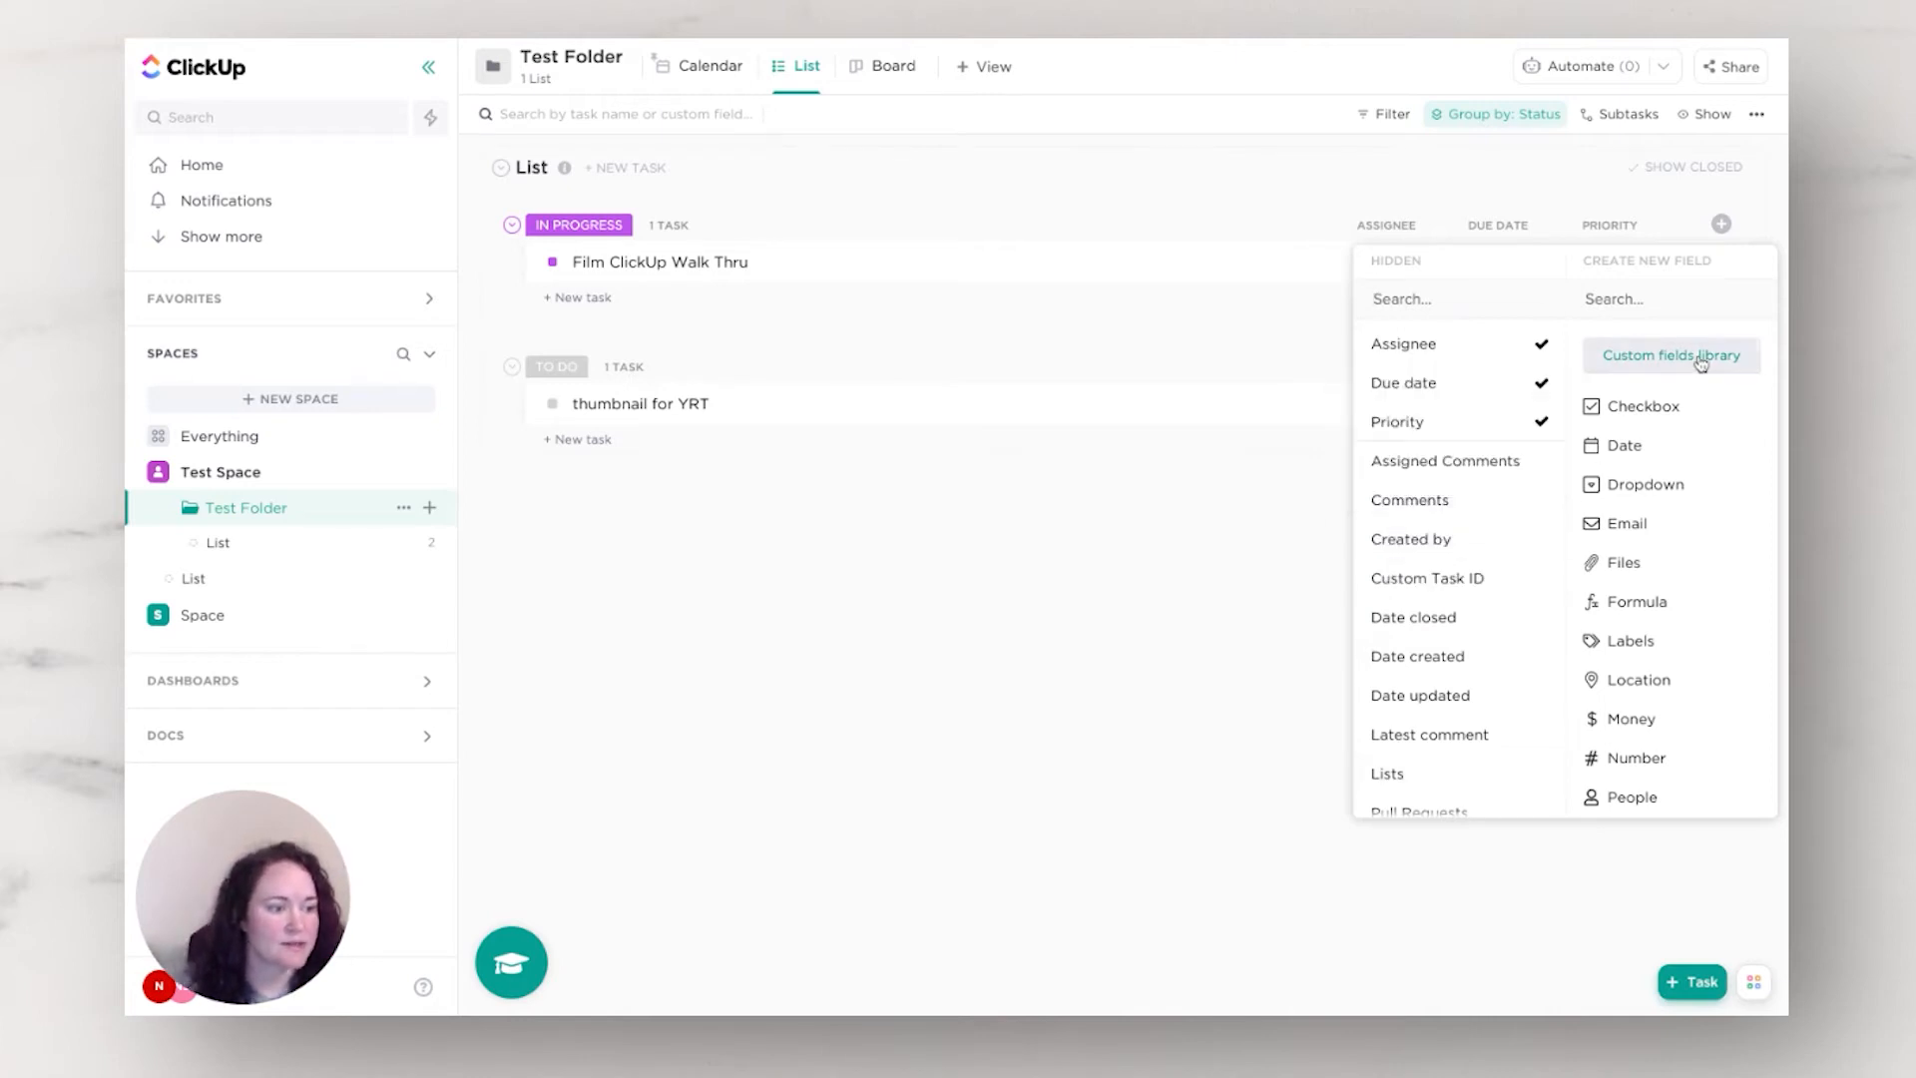
{"action": "left_click", "coordinate": [1642, 486]}
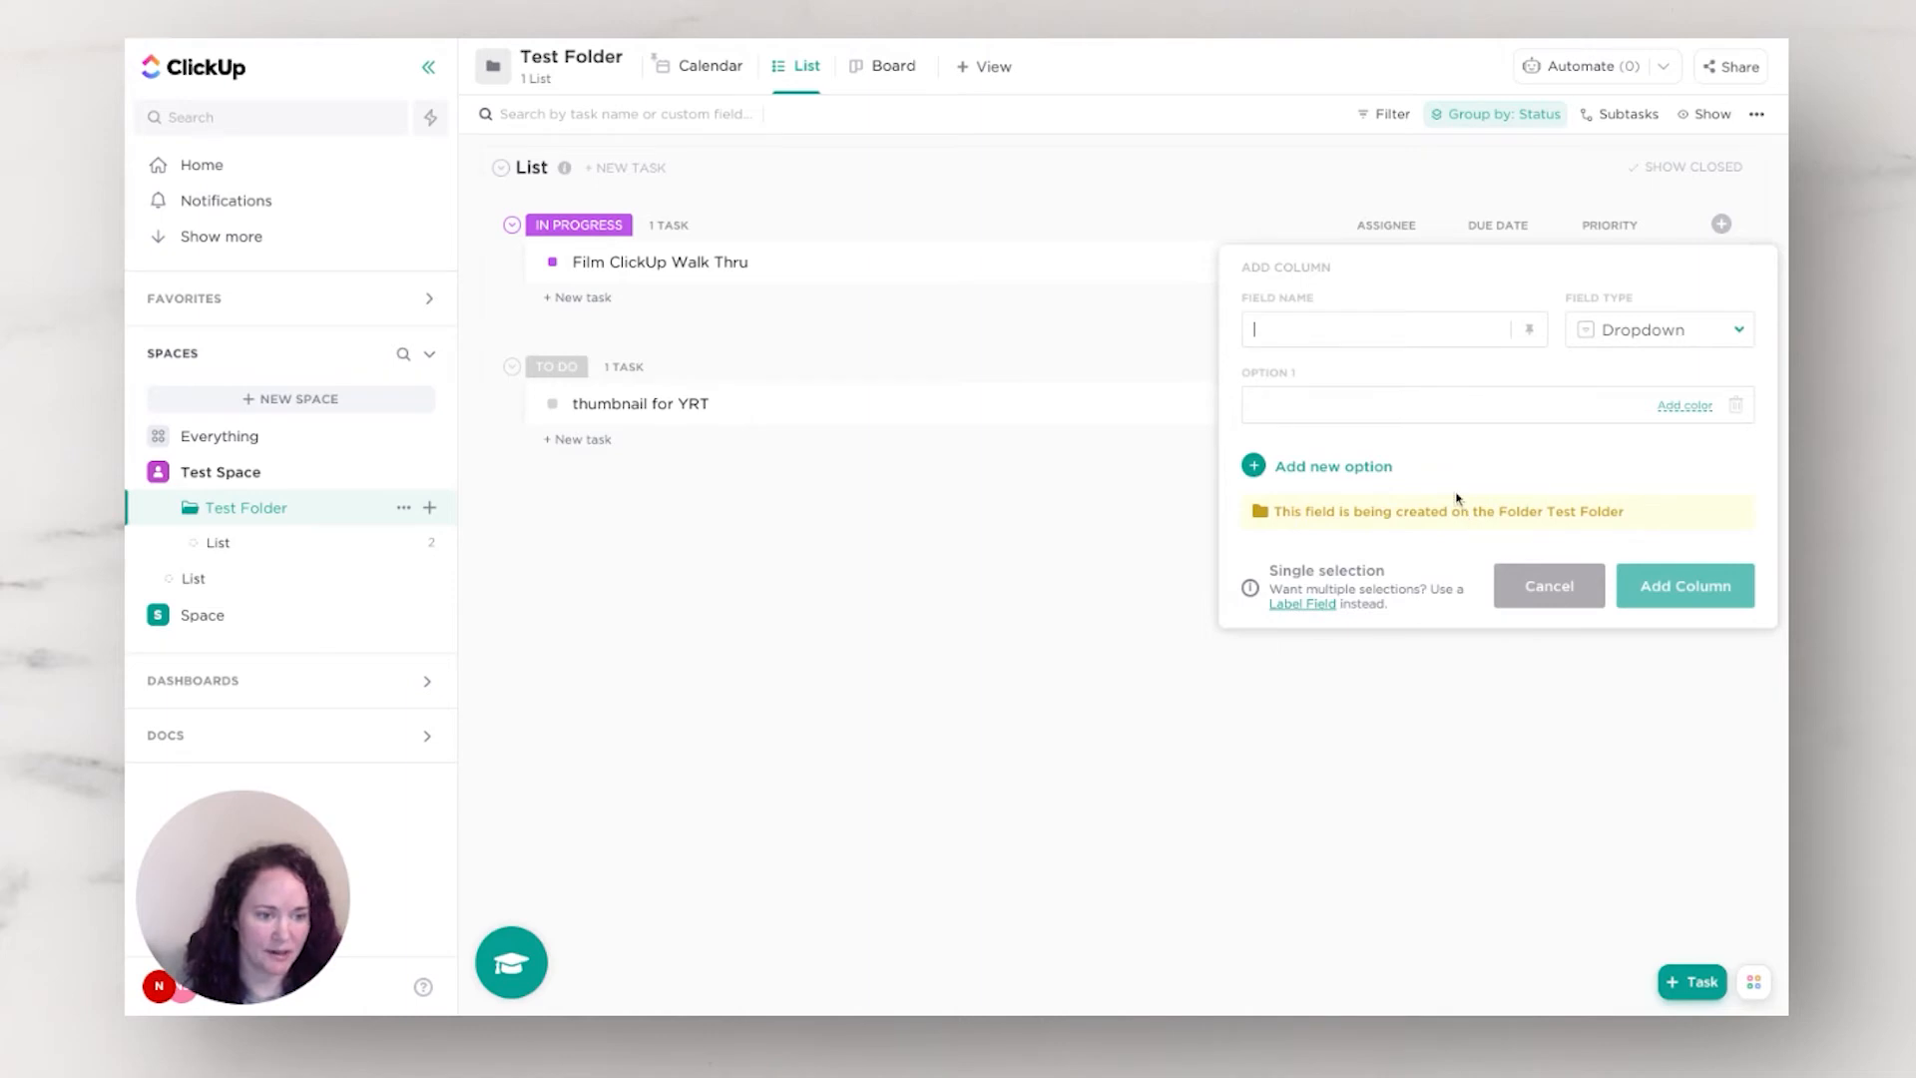
{"action": "type", "text": "YouTube"}
{"action": "type", "text": "Co"}
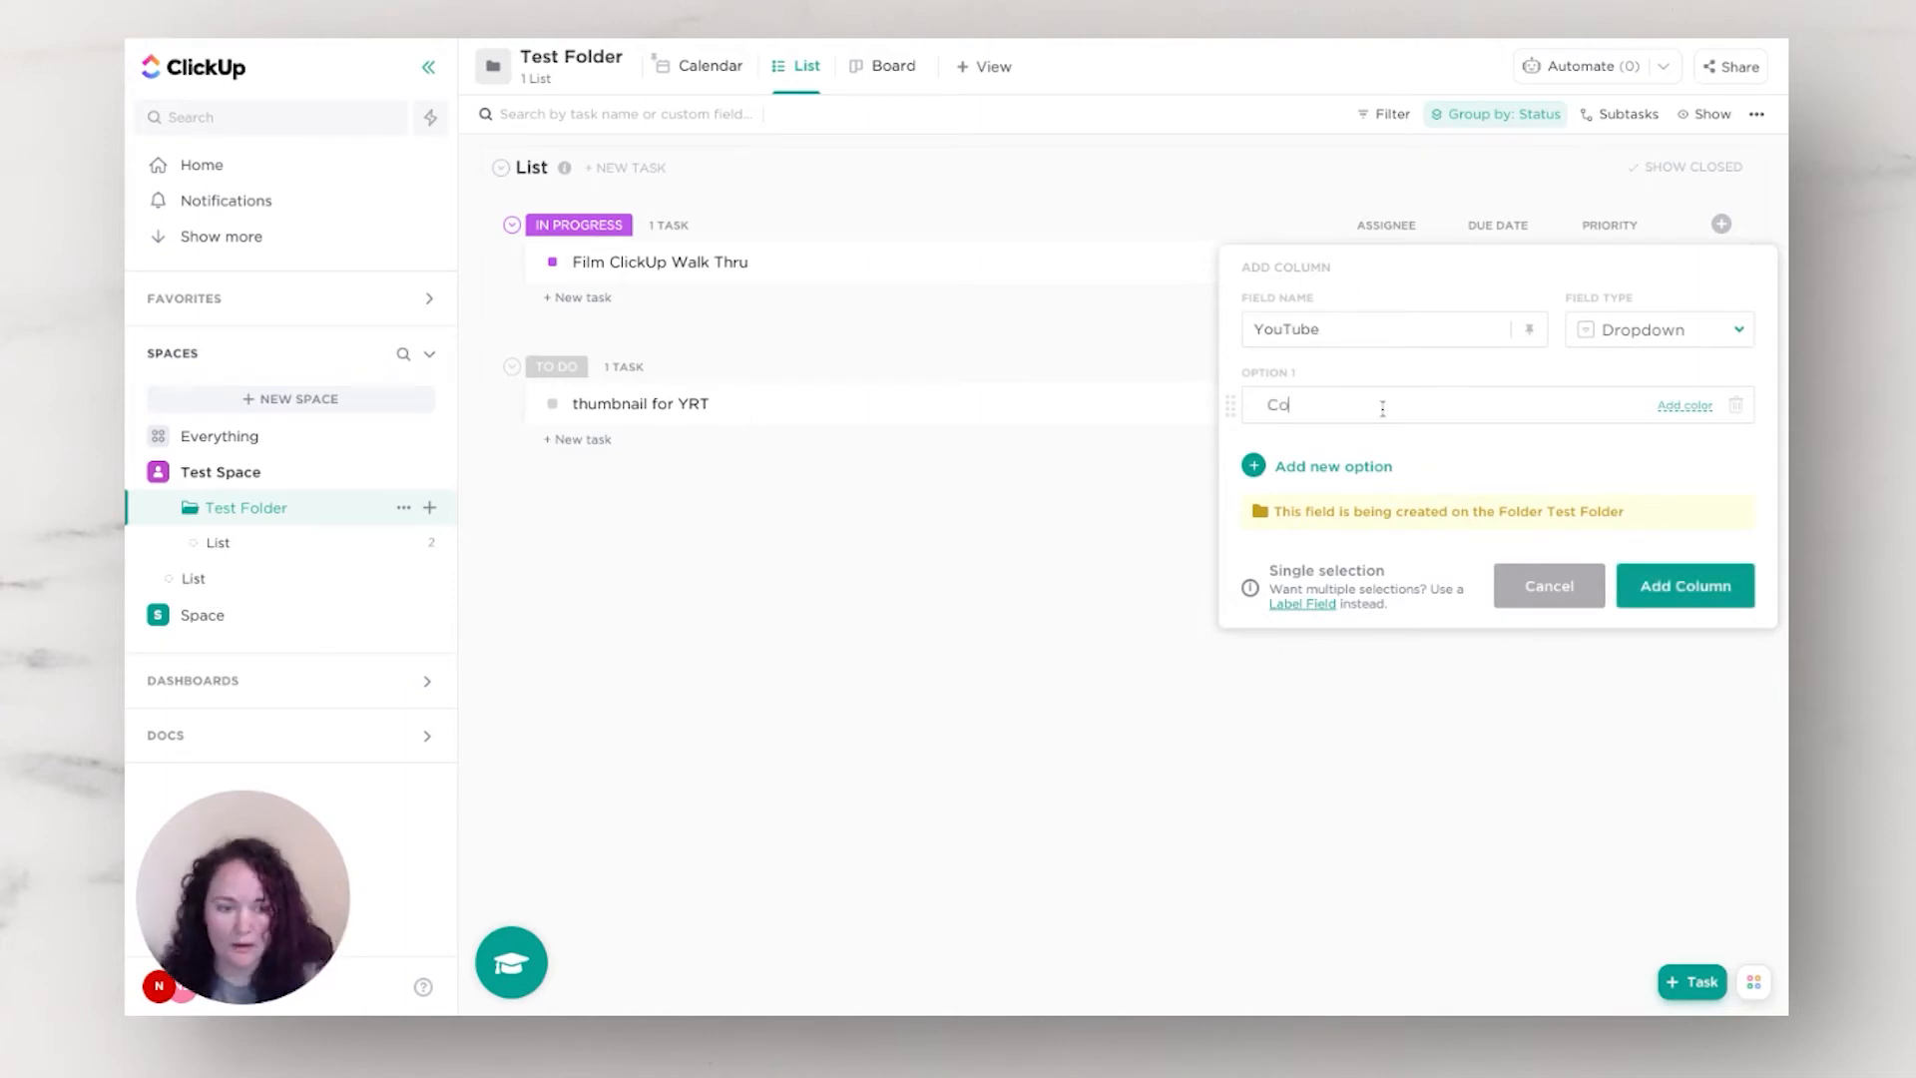
{"action": "type", "text": "llabs"}
{"action": "key", "text": "Return"}
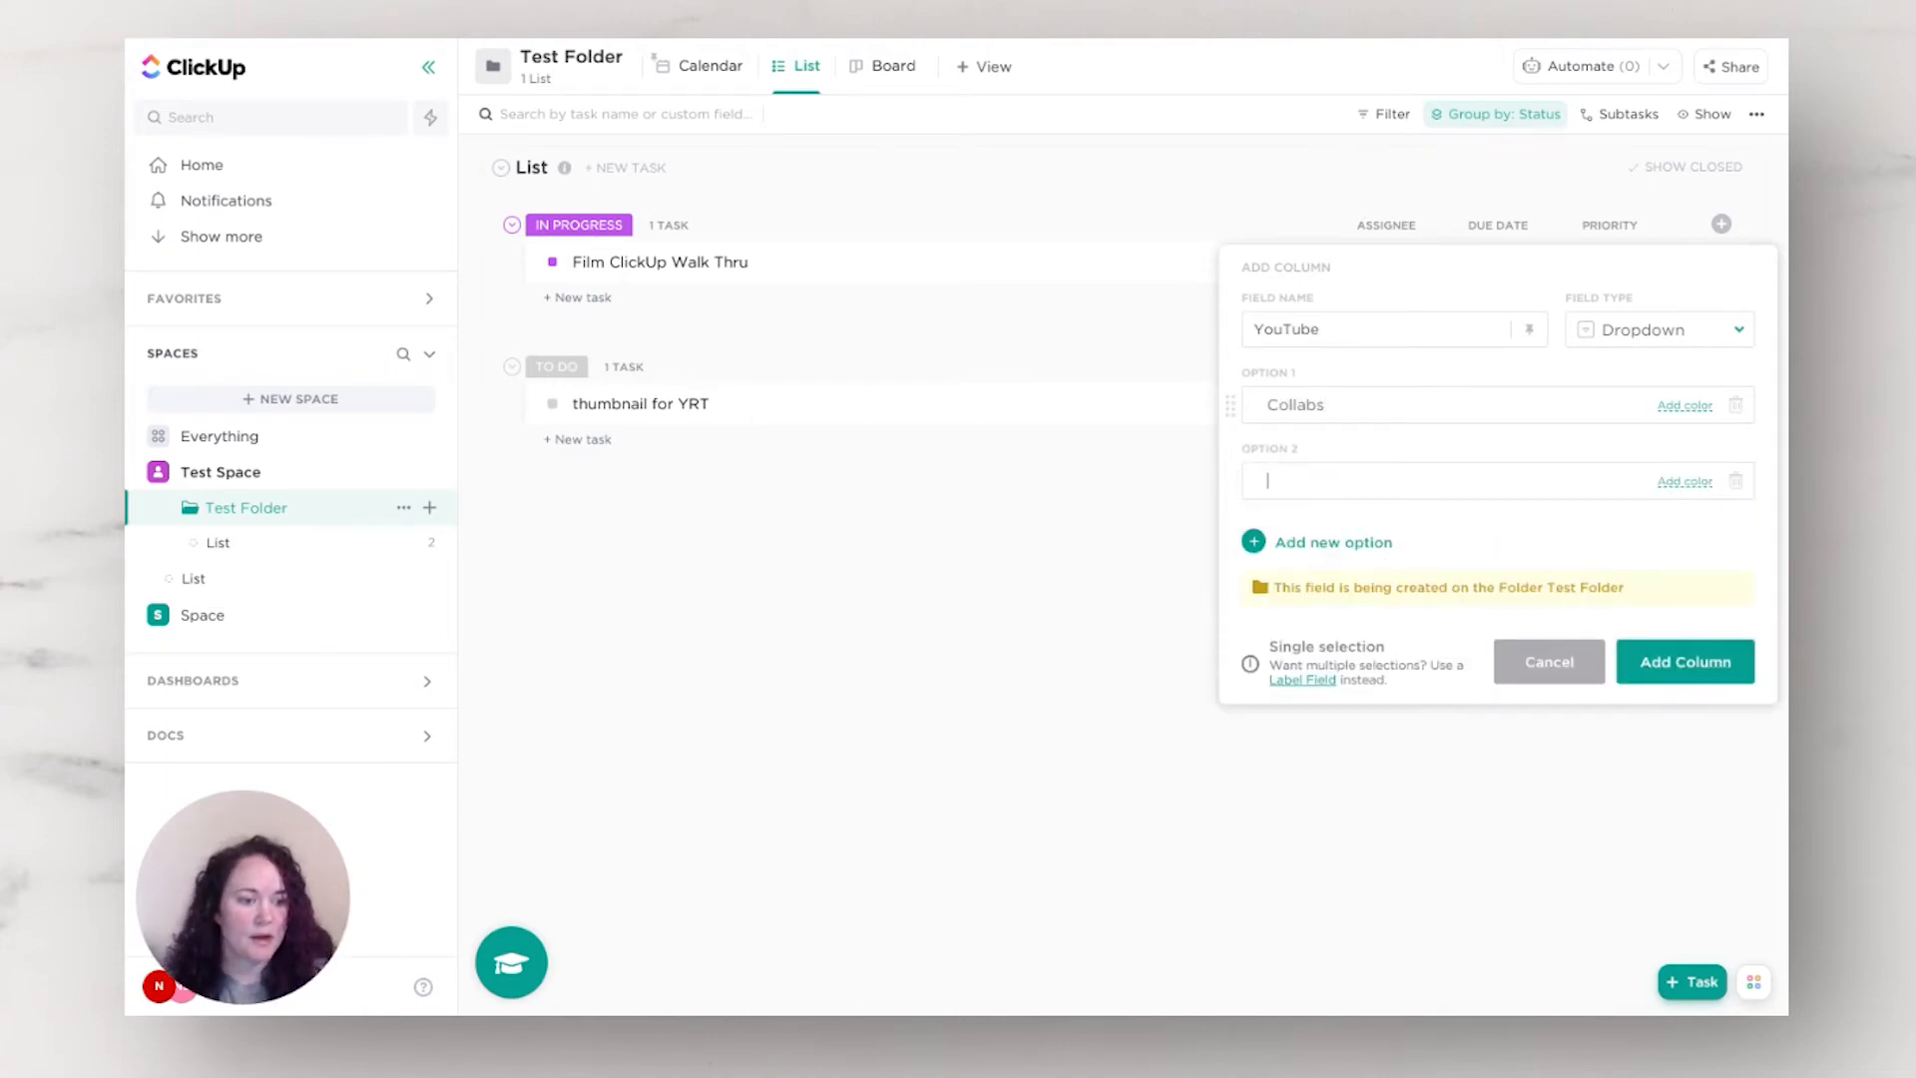
{"action": "type", "text": "My Channel"}
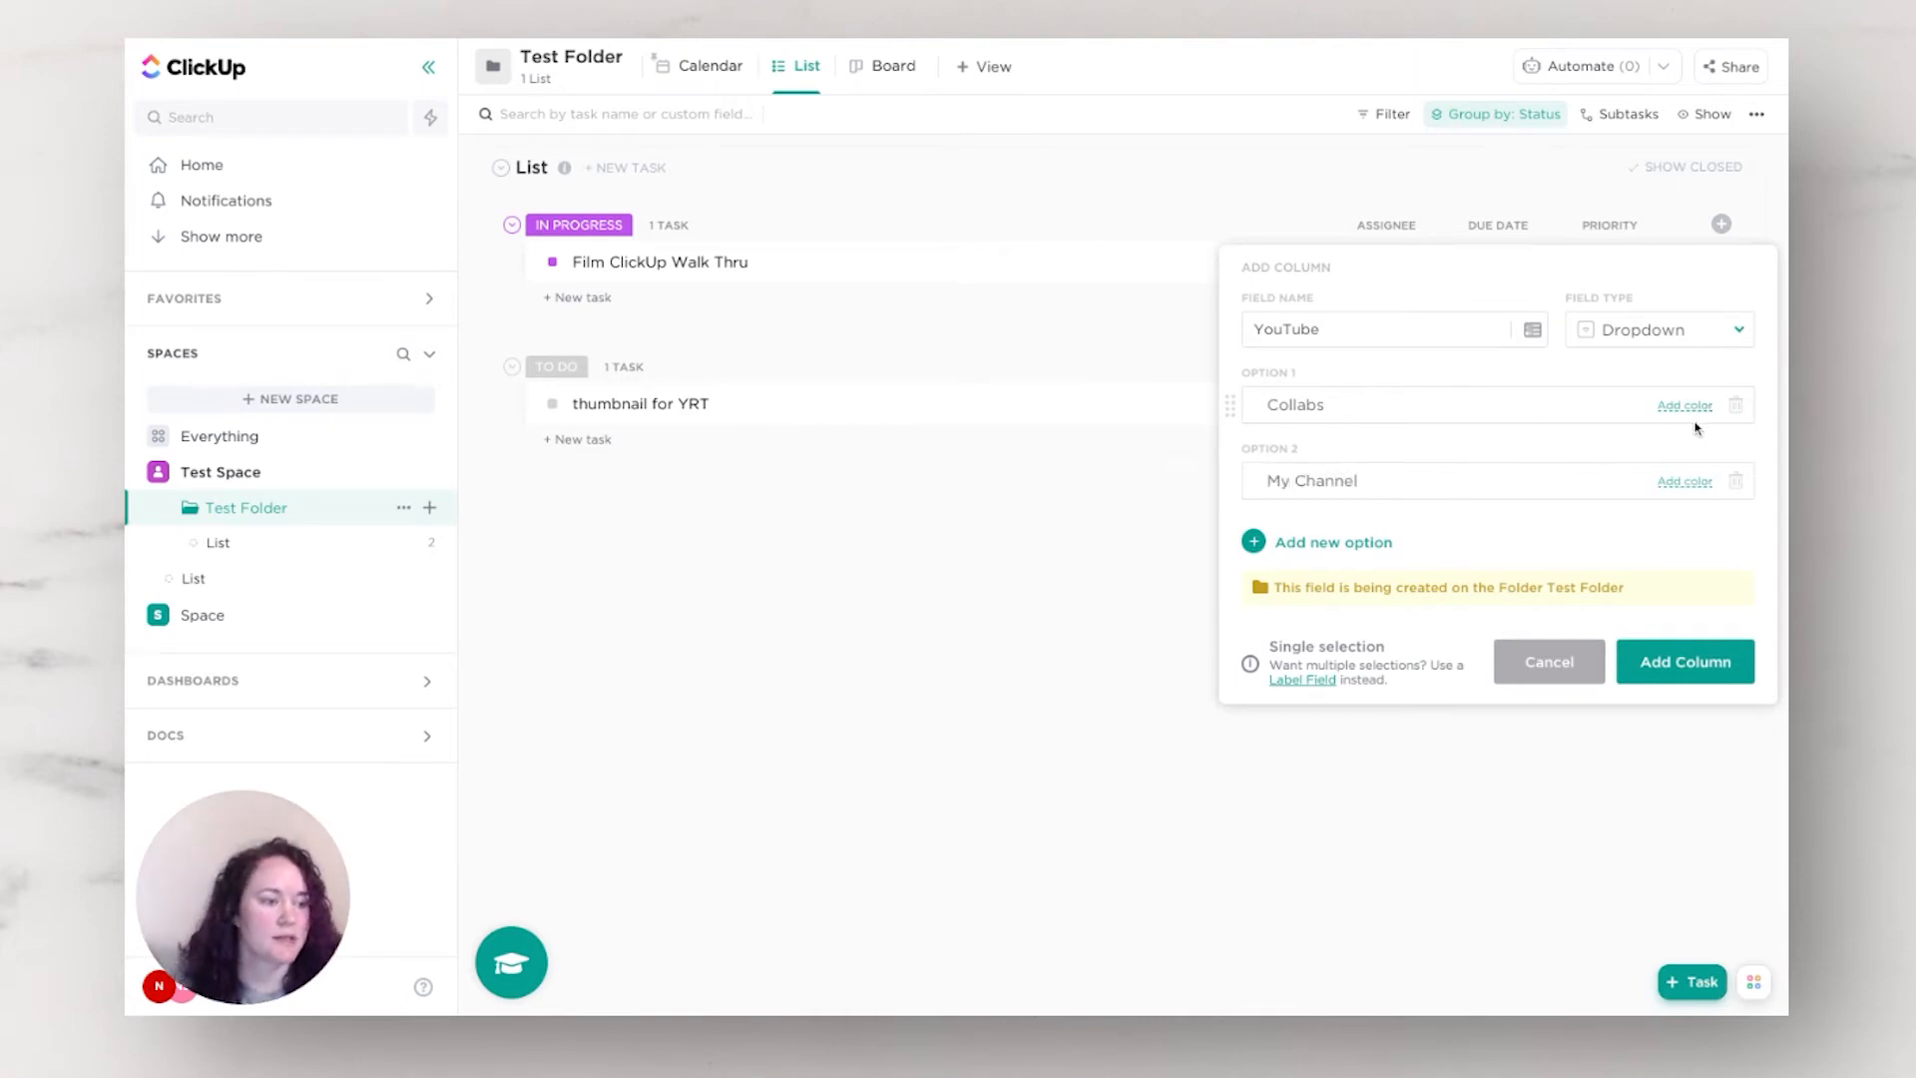
Step: Color the Collabs option red and the My Channel option magenta
{"action": "left_click", "coordinate": [1685, 405]}
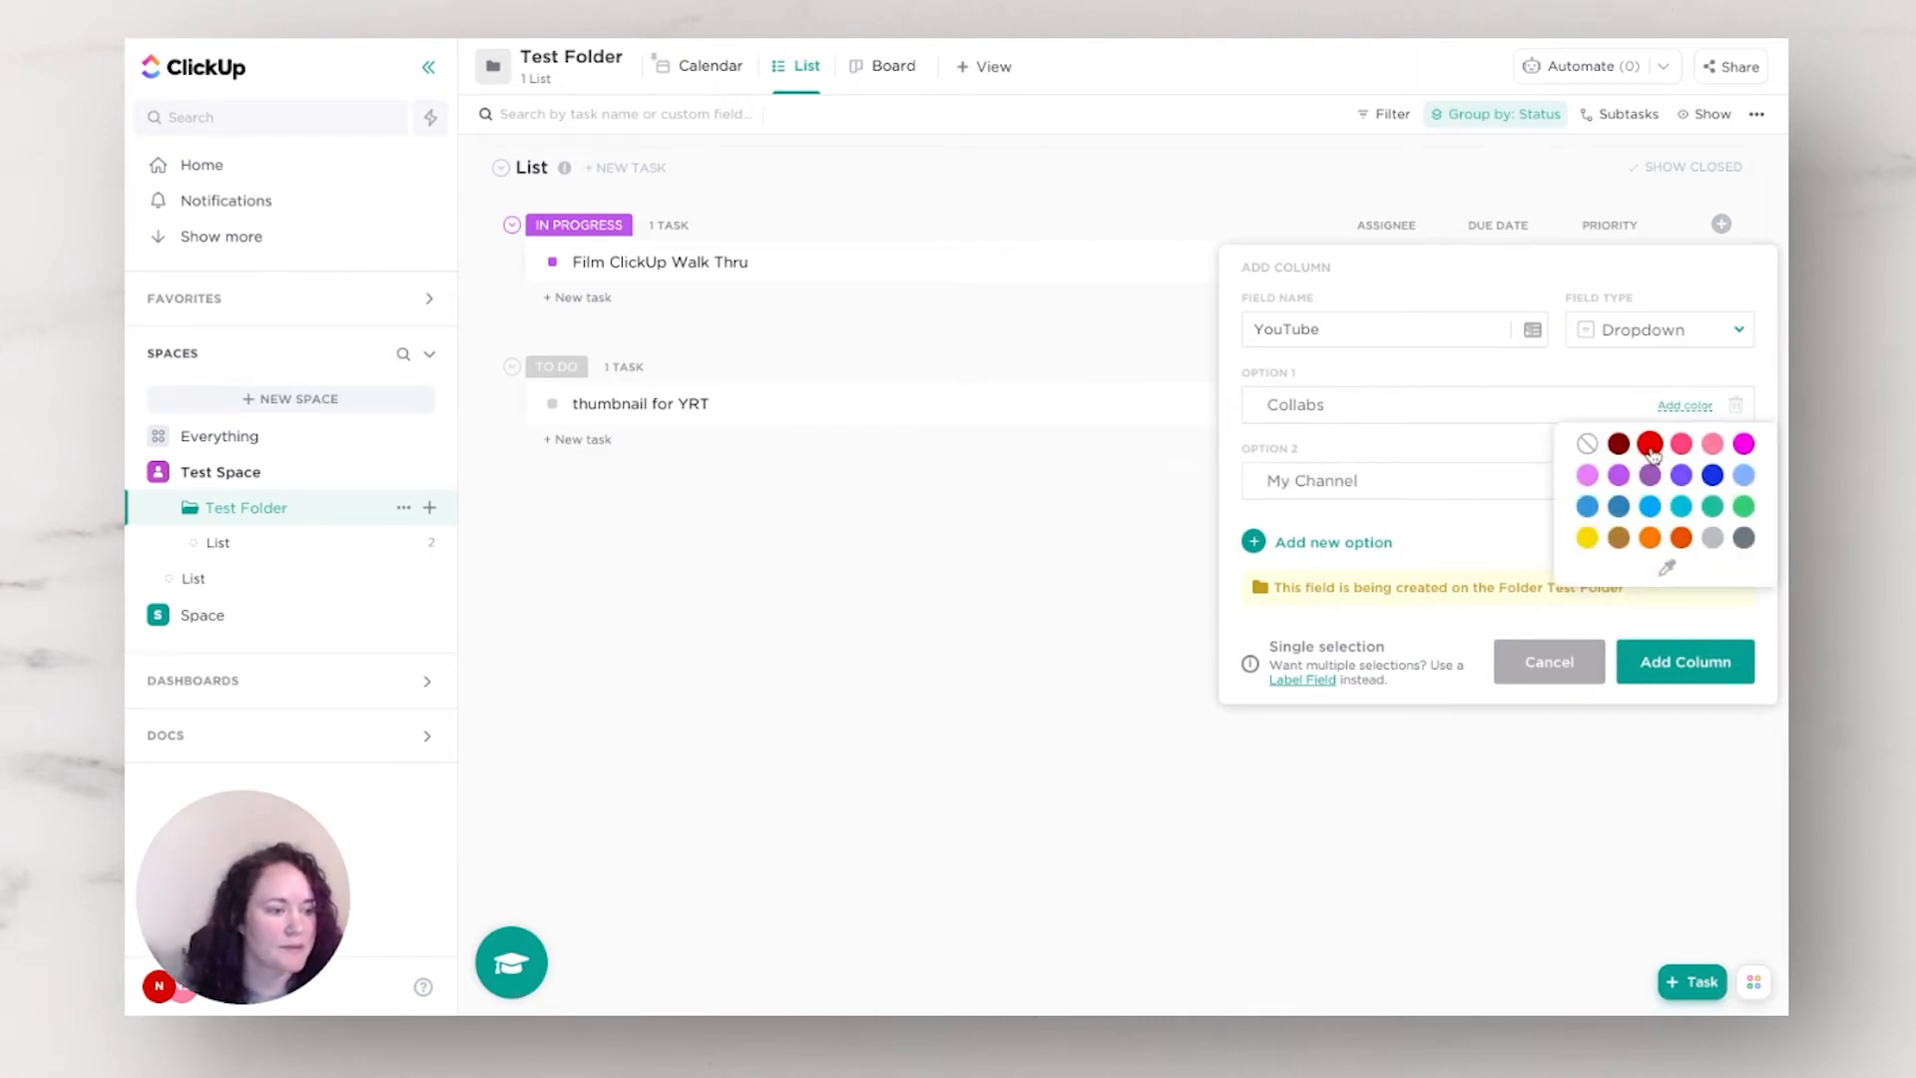
{"action": "left_click", "coordinate": [1649, 443]}
{"action": "left_click", "coordinate": [1687, 482]}
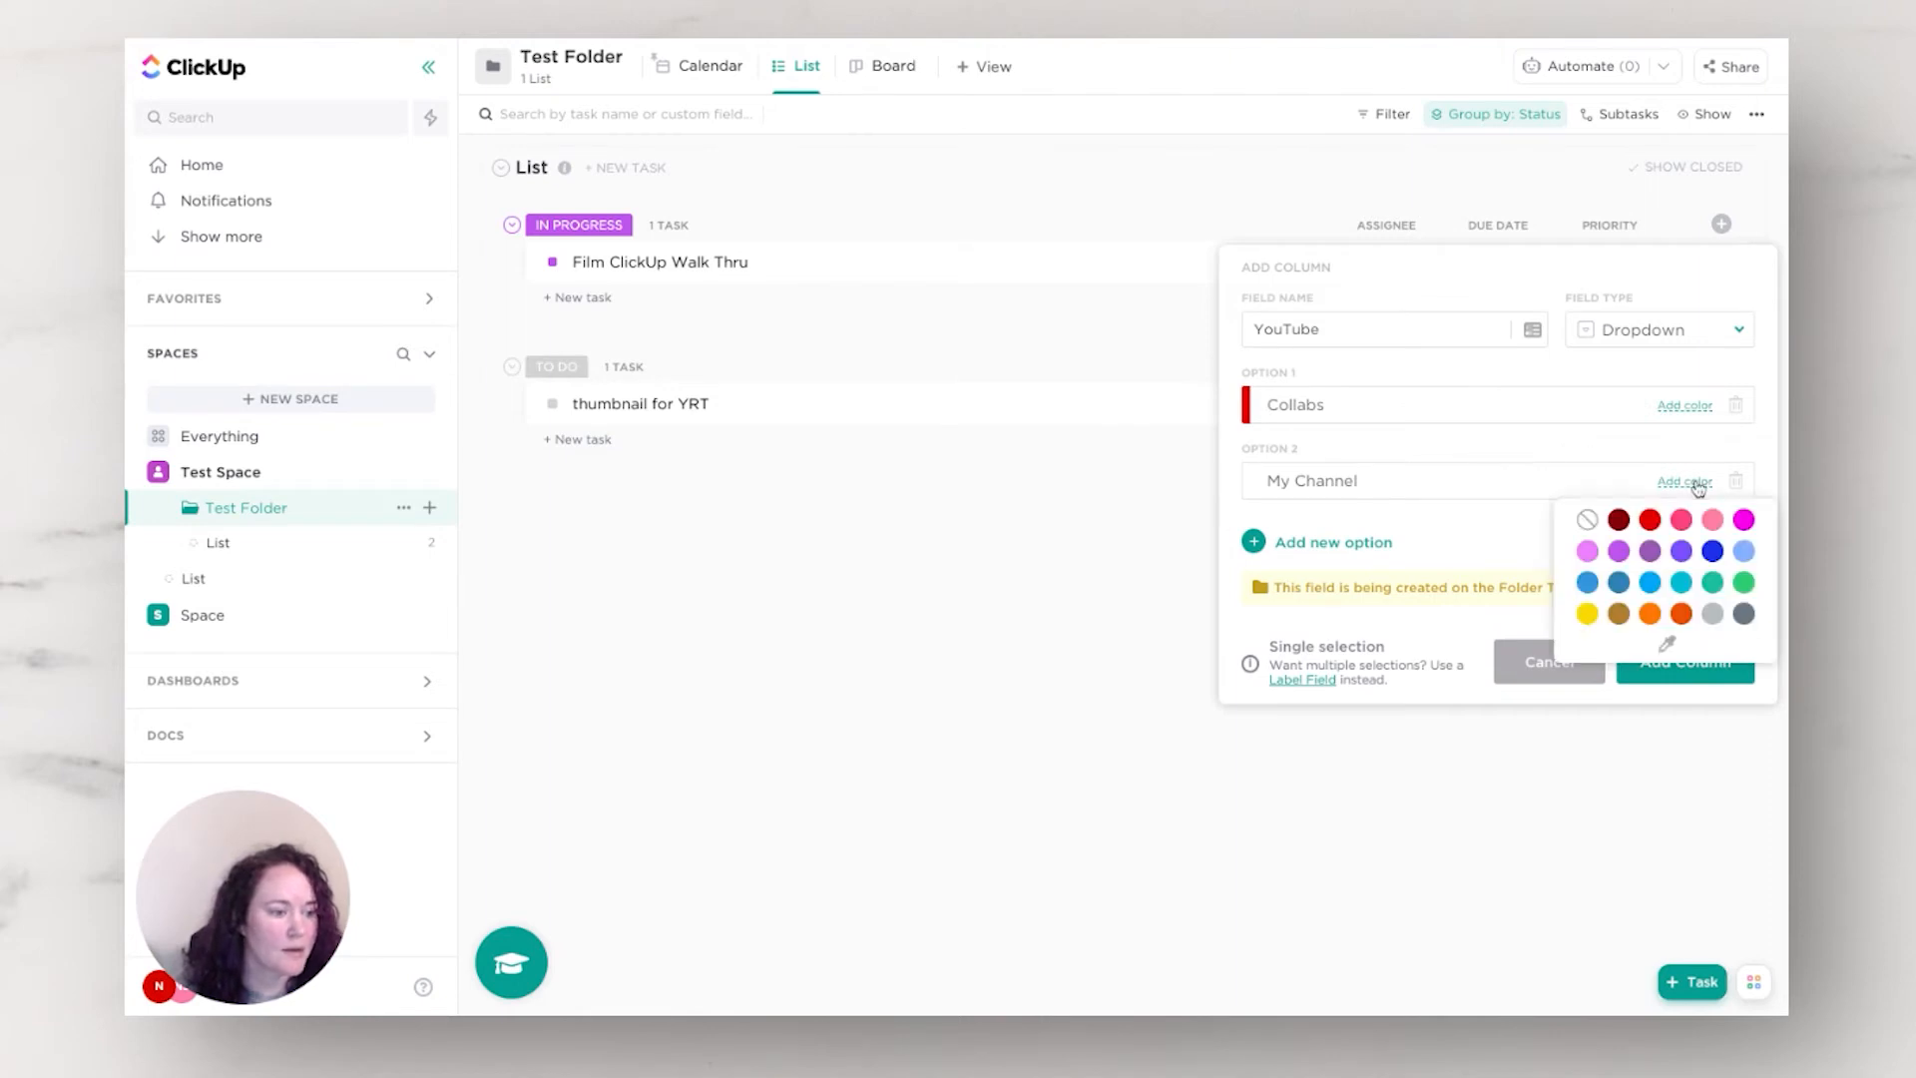
{"action": "left_click", "coordinate": [1744, 521]}
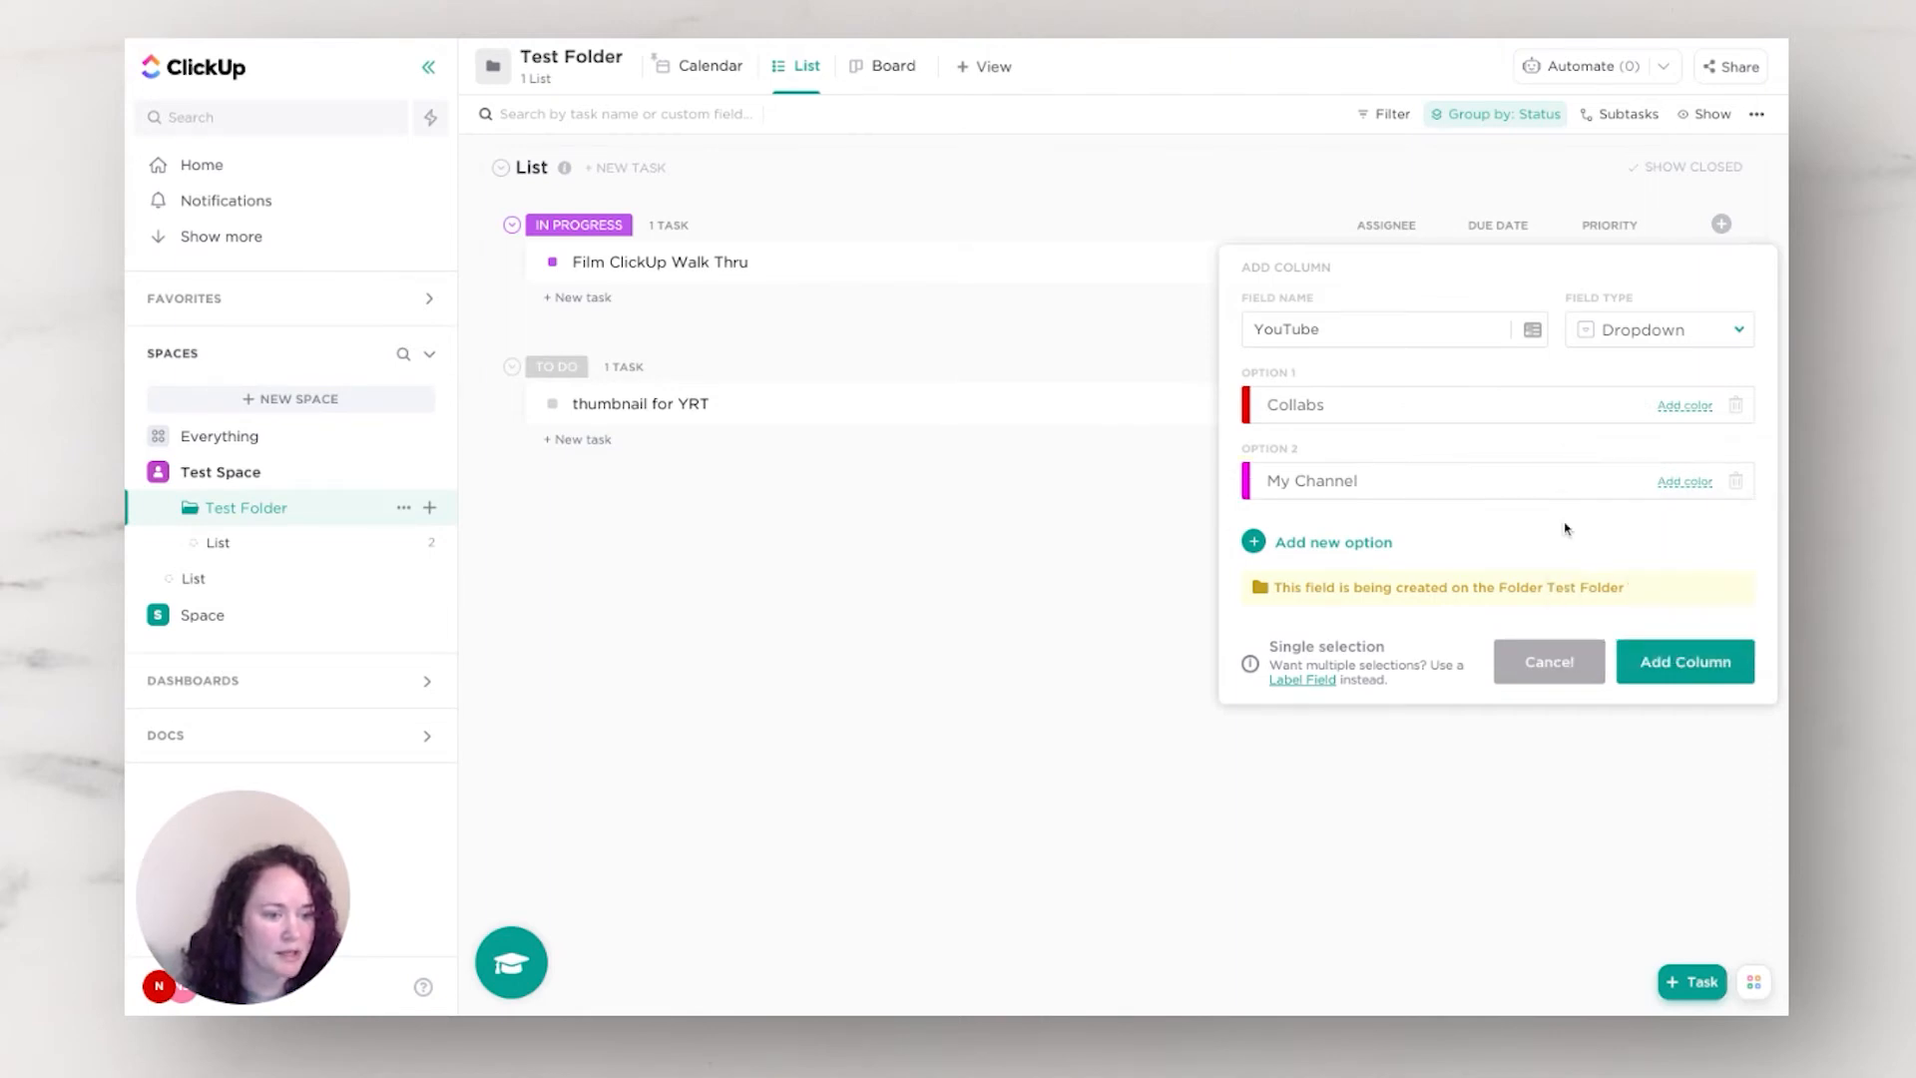
Step: Add a third option named Ideas in dark blue and add the YouTube field as a column
{"action": "left_click", "coordinate": [1363, 547]}
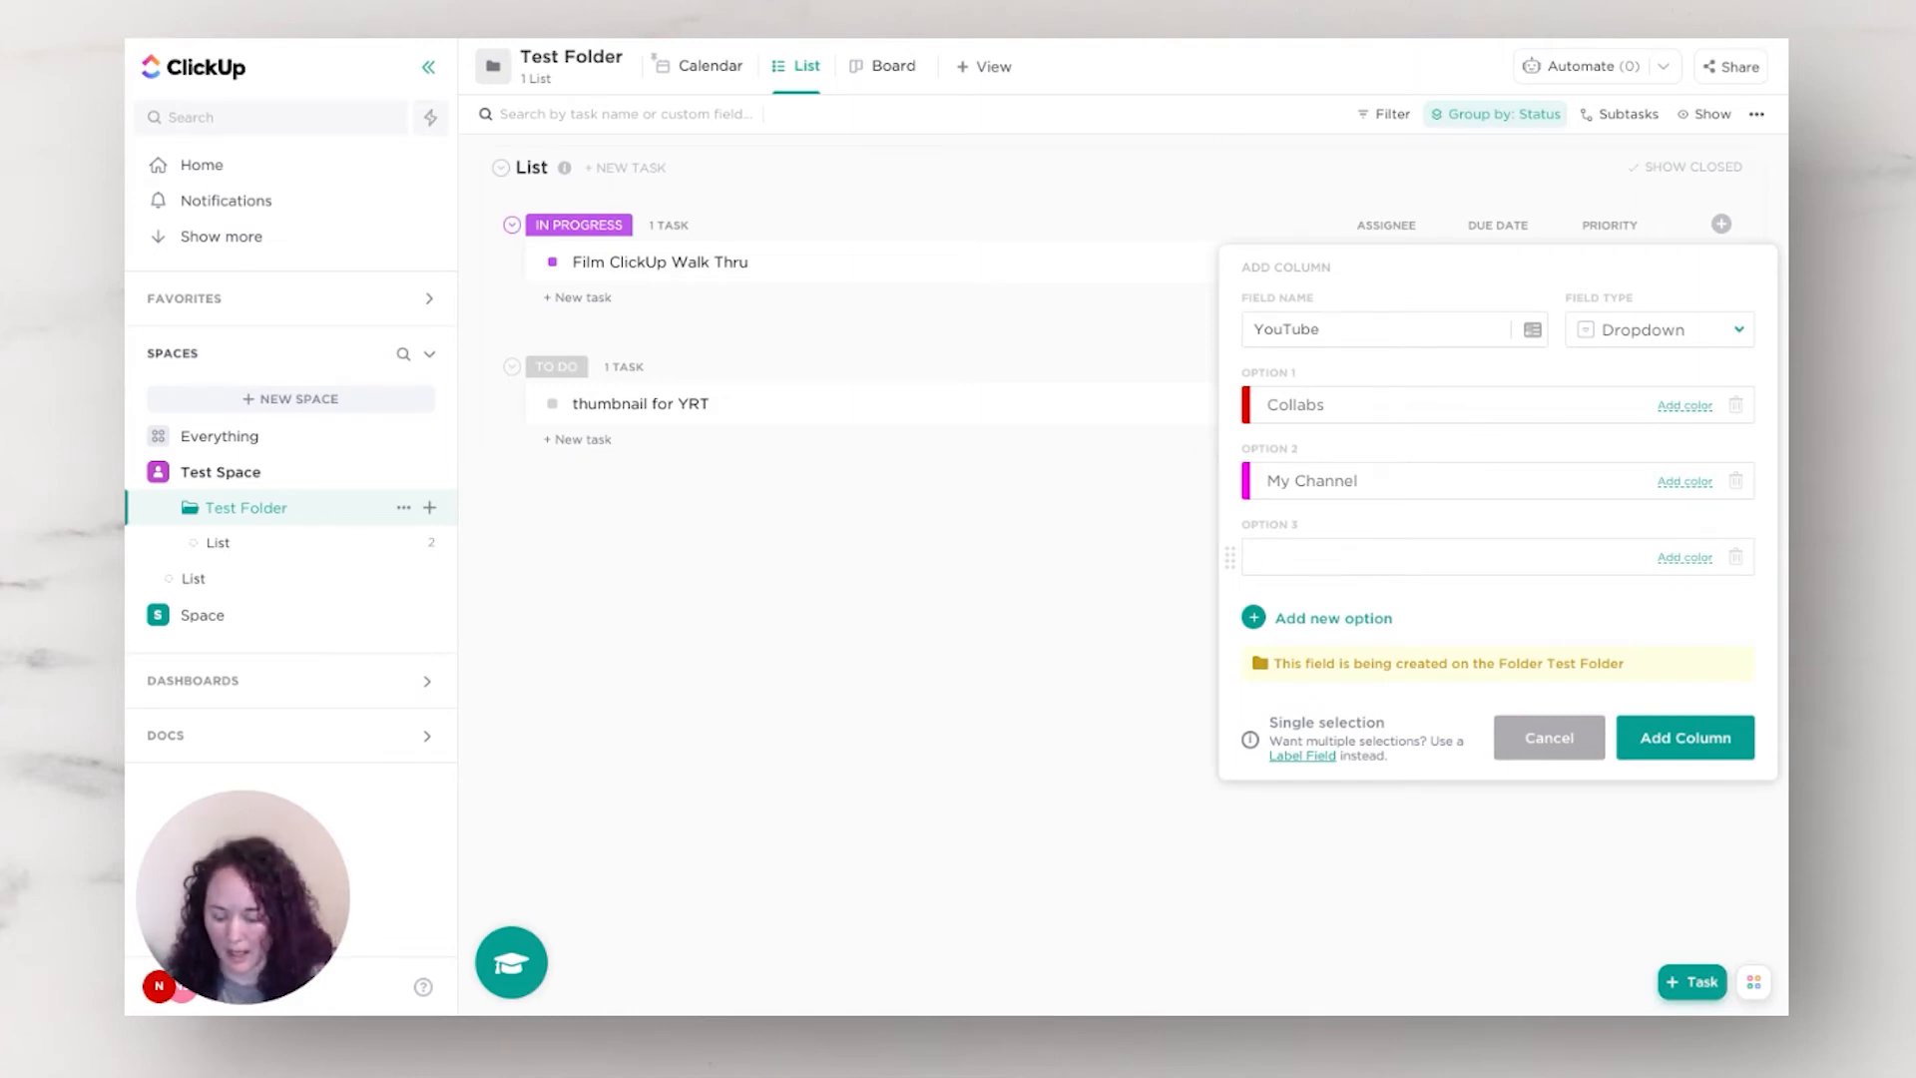
{"action": "type", "text": "Ideas"}
{"action": "left_click", "coordinate": [1696, 557]}
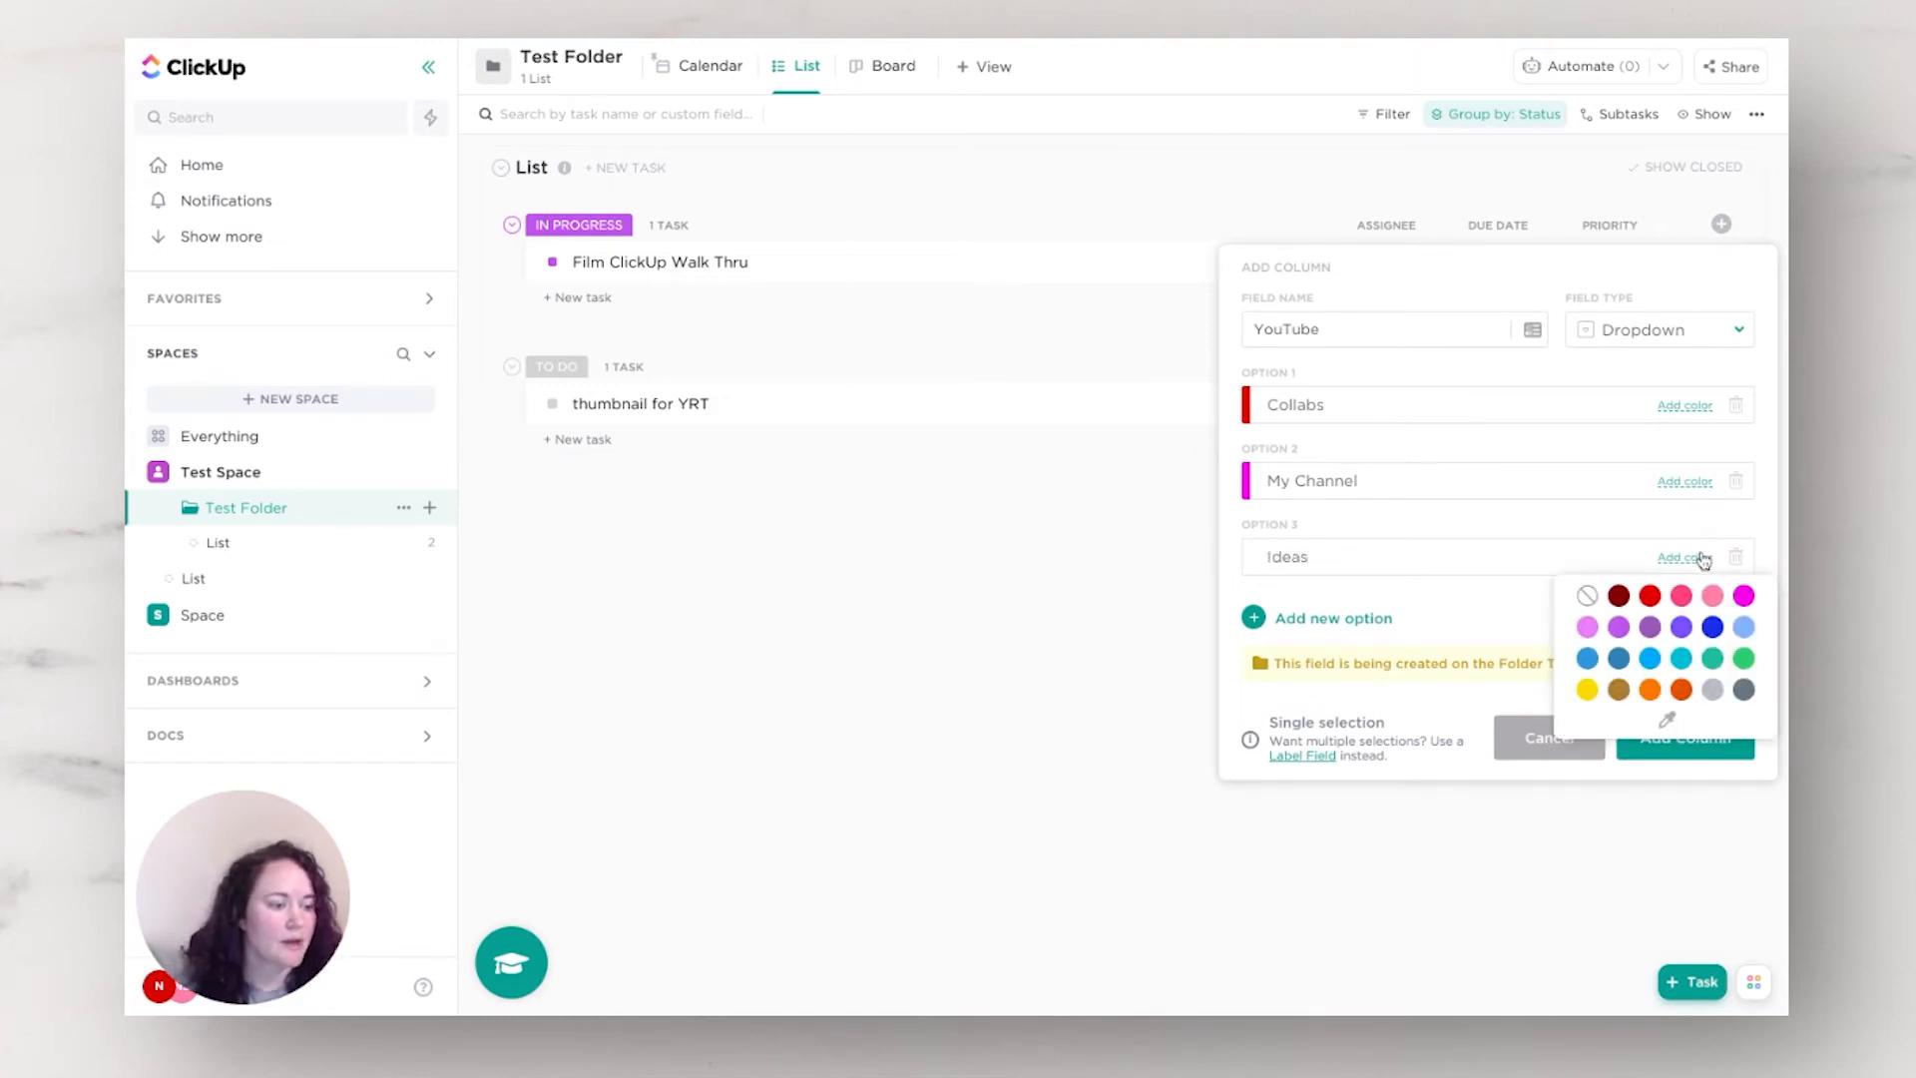
{"action": "left_click", "coordinate": [1709, 632]}
{"action": "left_click", "coordinate": [1689, 735]}
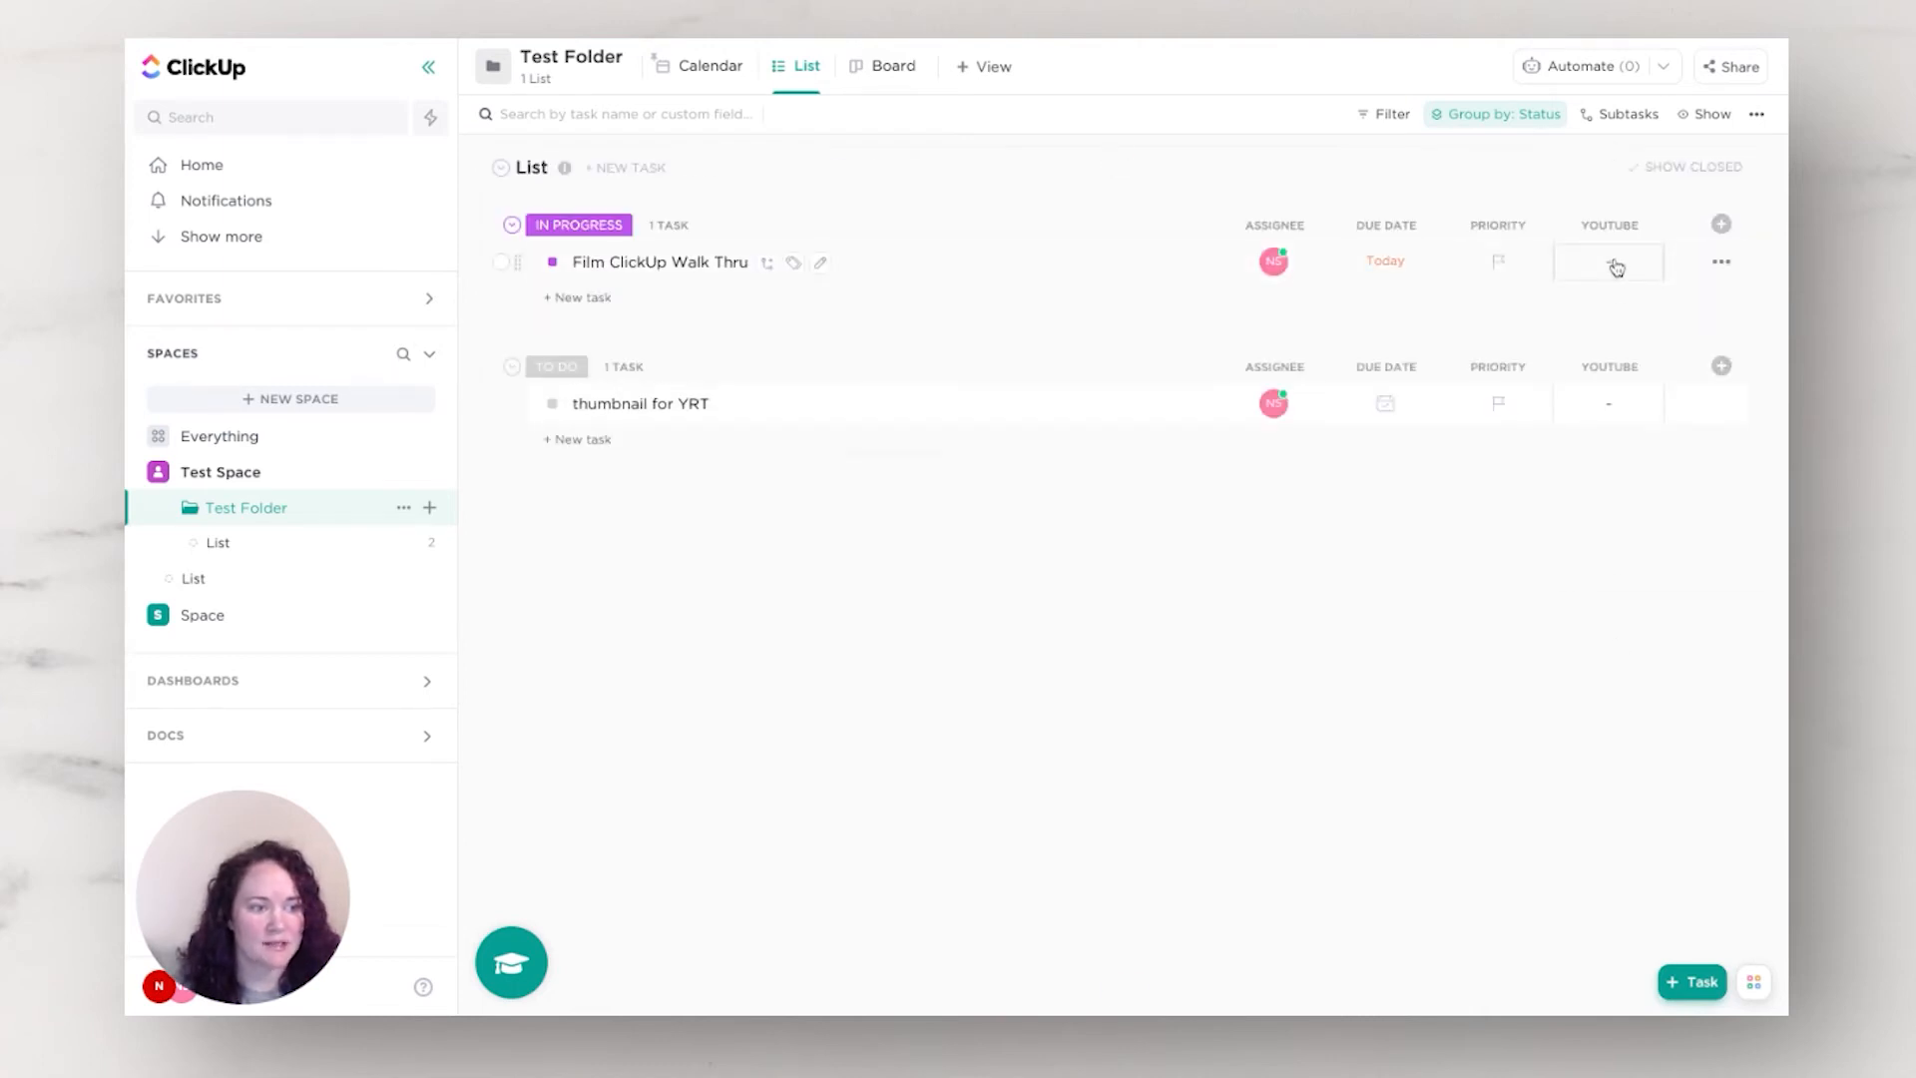
Step: Set the YouTube field to Collabs for Film ClickUp Walk Thru and to My Channel for thumbnail for YRT
{"action": "left_click", "coordinate": [1614, 264]}
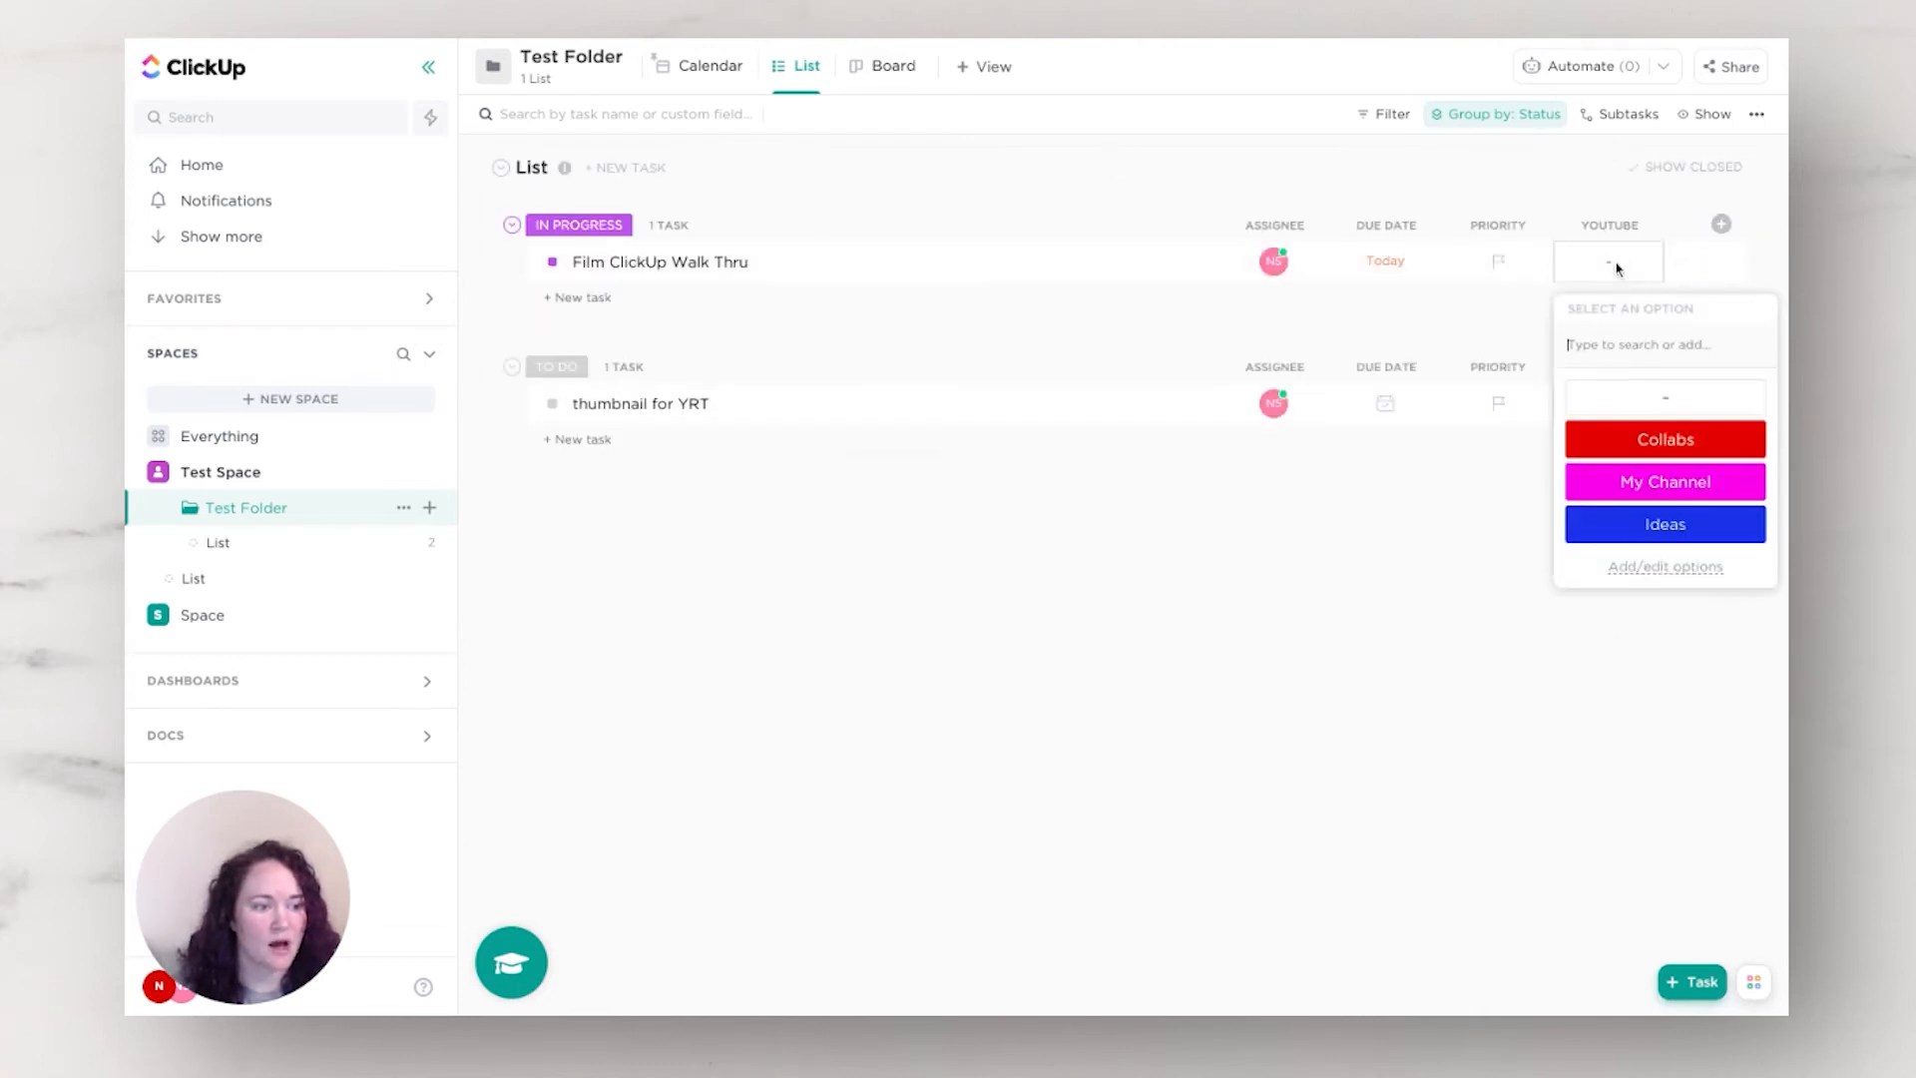
{"action": "left_click", "coordinate": [1622, 444]}
{"action": "left_click", "coordinate": [1627, 407]}
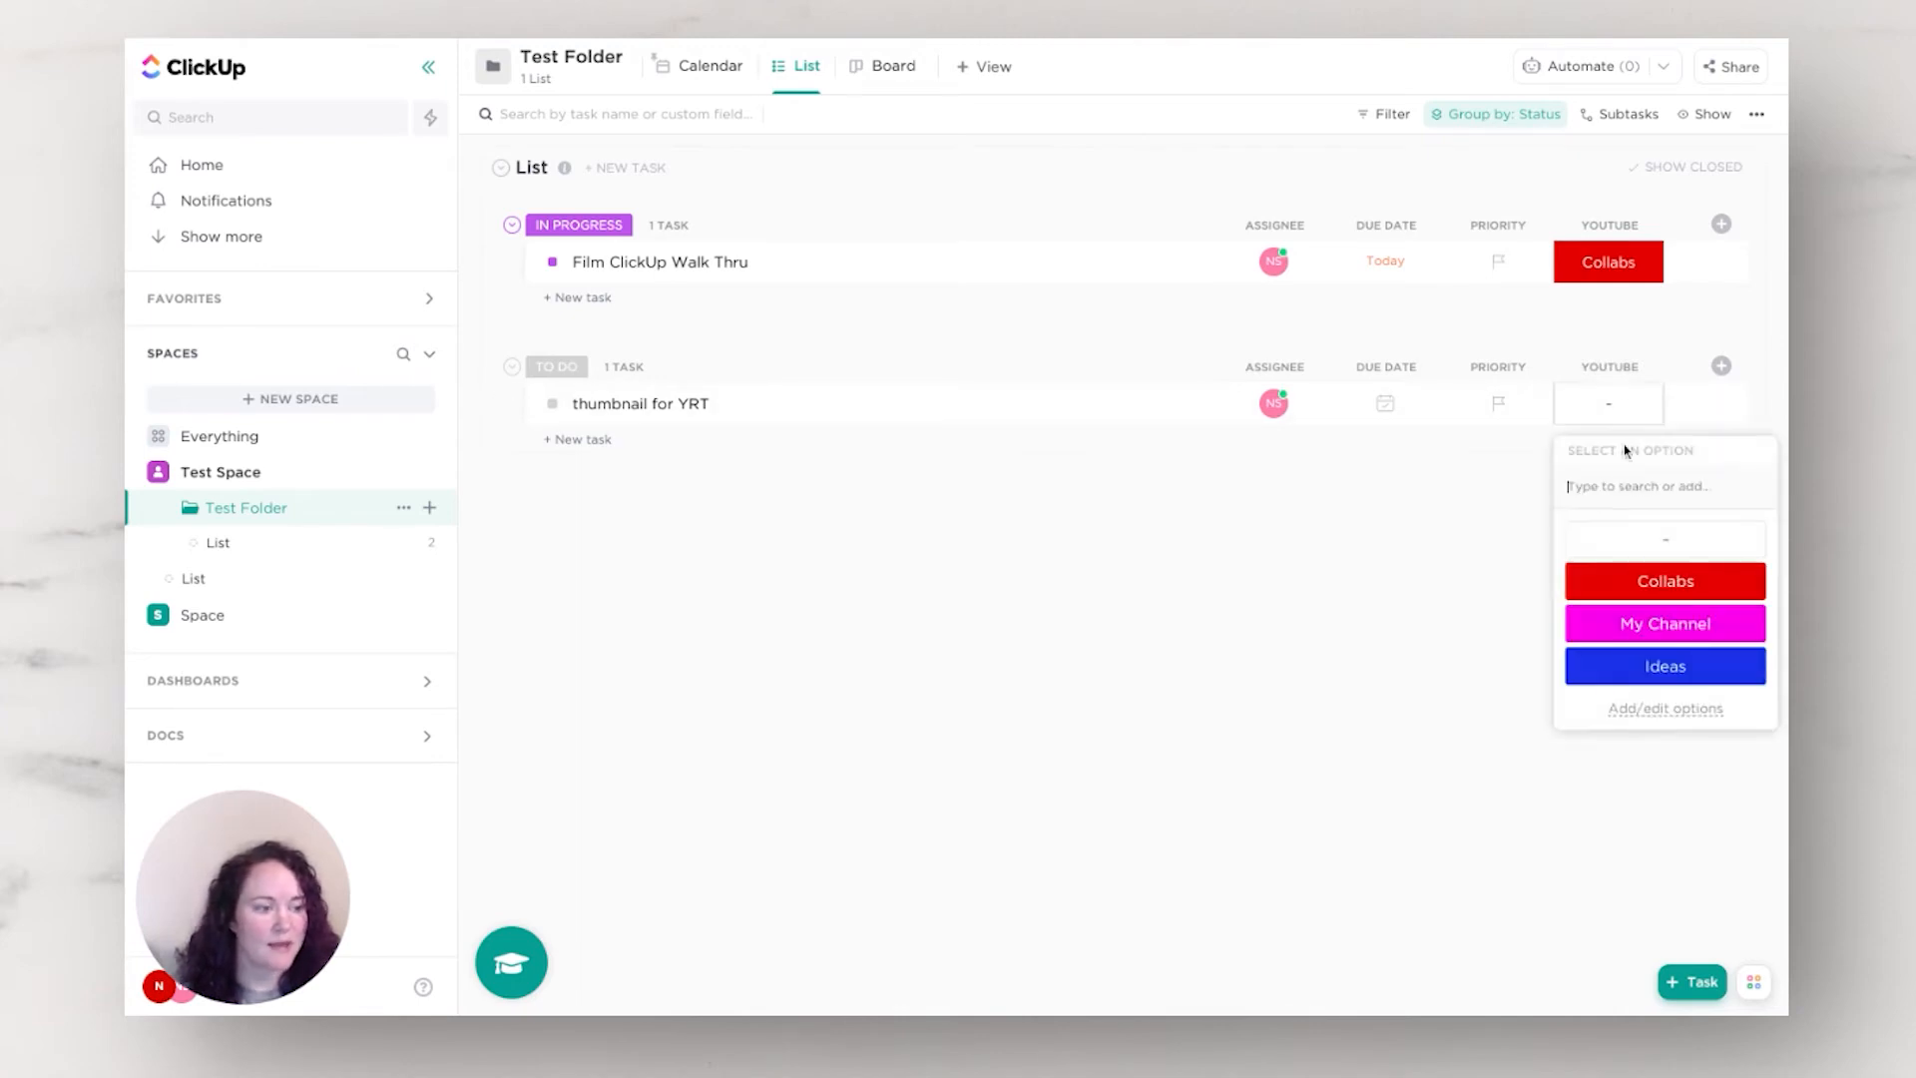
{"action": "left_click", "coordinate": [1631, 627]}
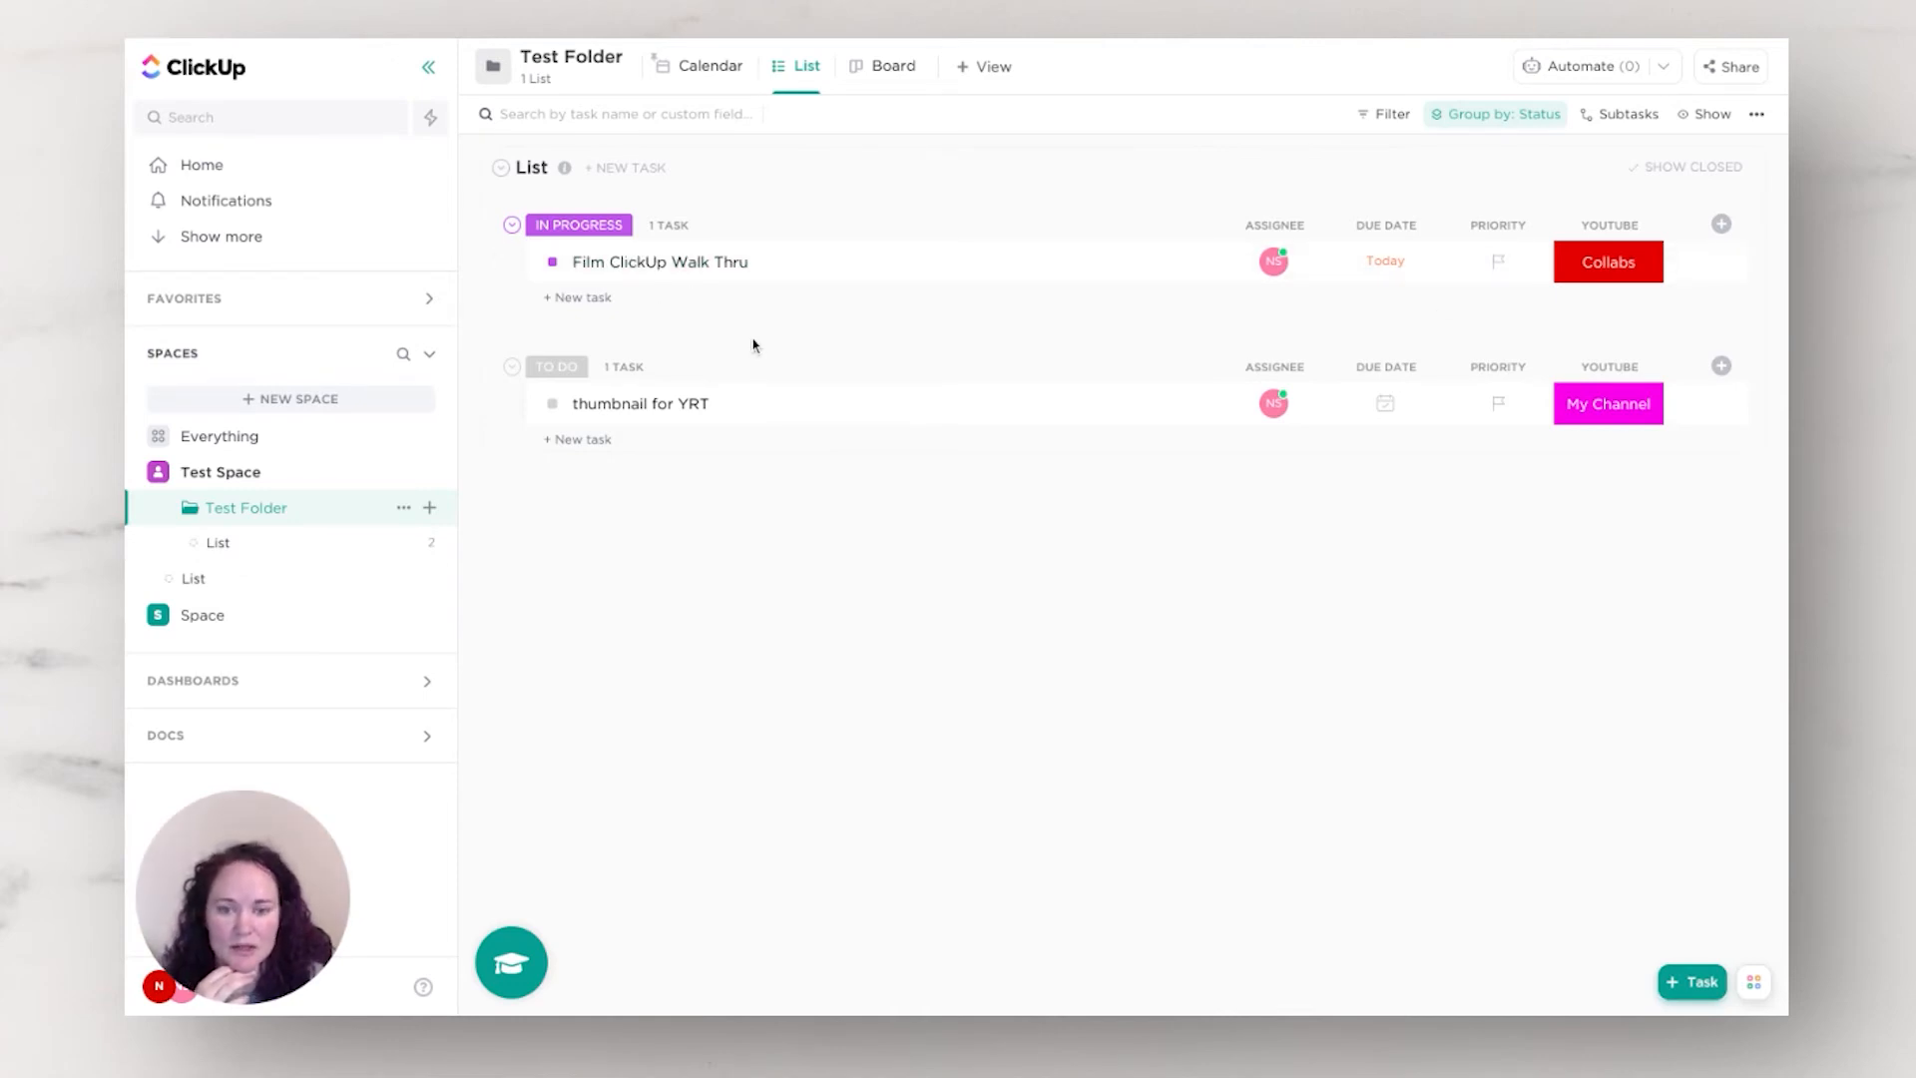
Step: Open the Film ClickUp Walk Thru task and add a subtask named "Write a script"
{"action": "left_click", "coordinate": [684, 266]}
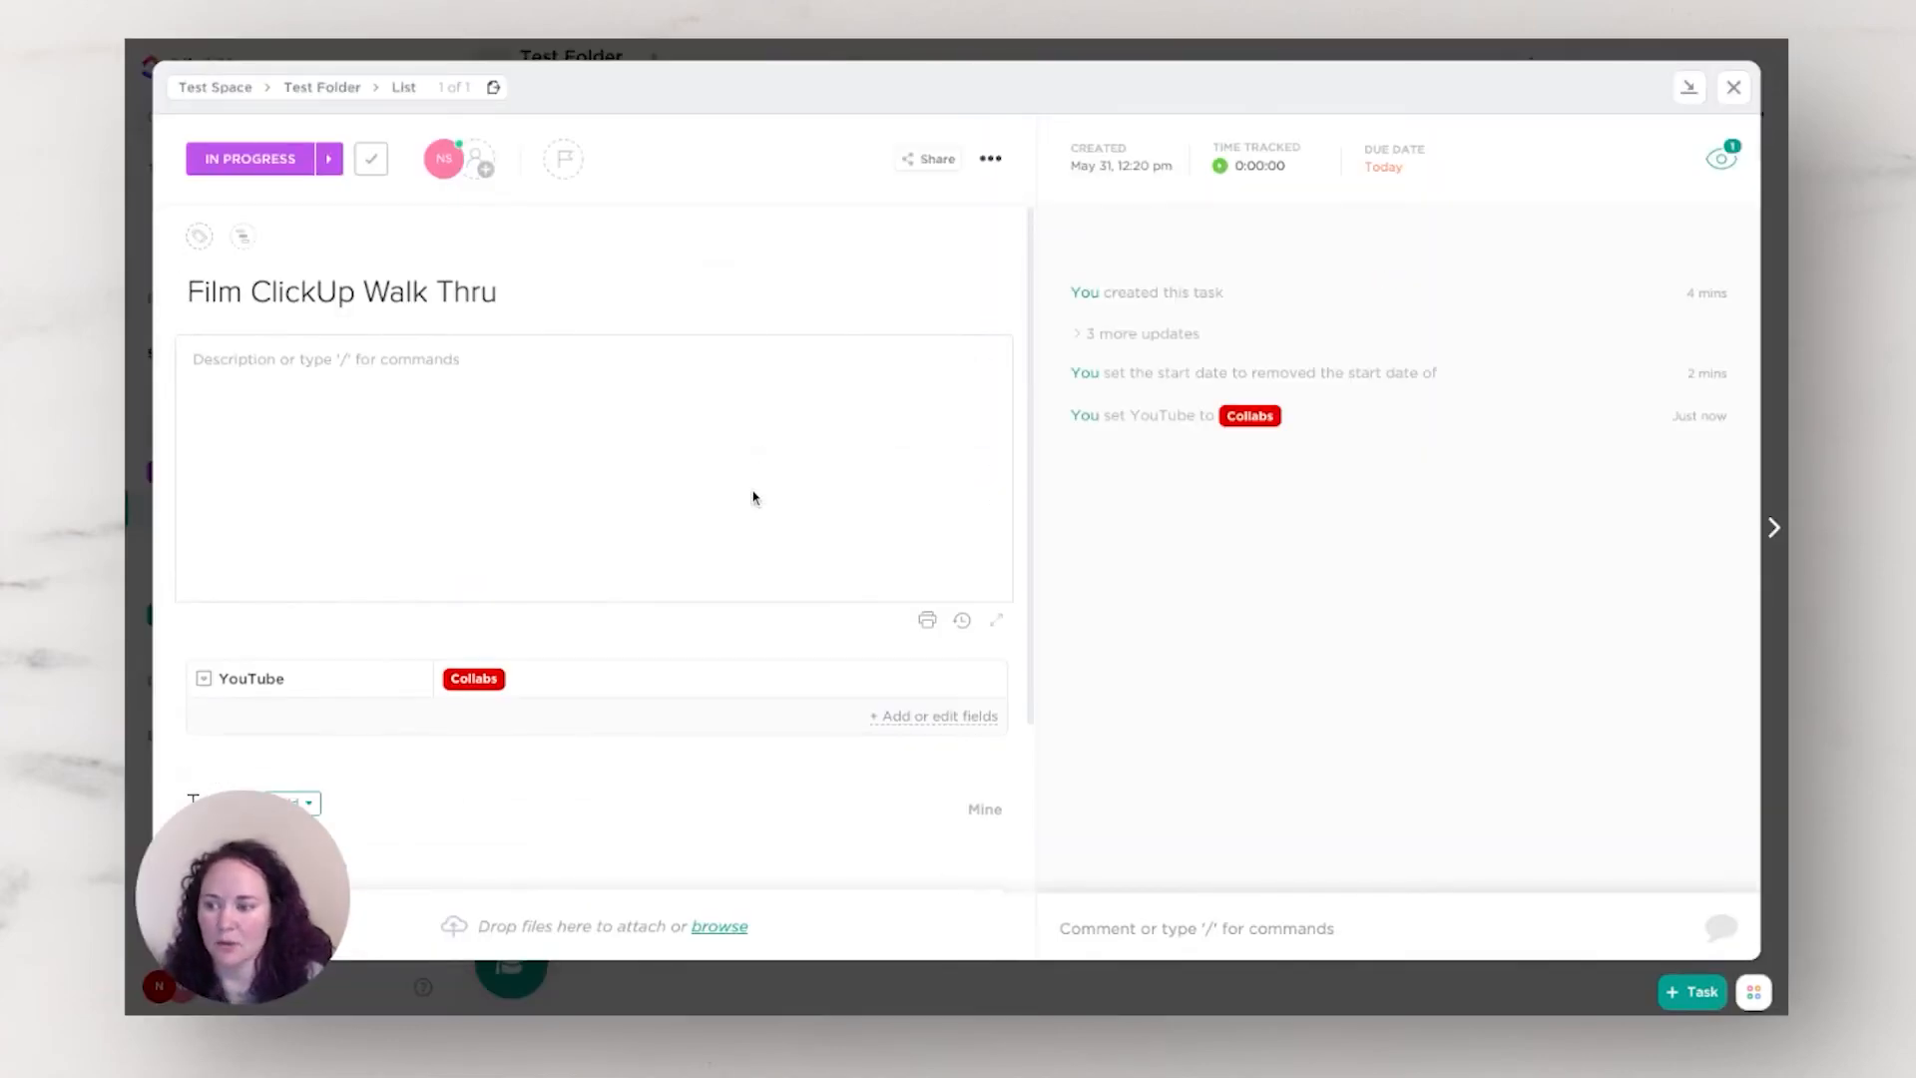
{"action": "scroll", "coordinate": [644, 502], "scroll_direction": "down", "scroll_amount": 3}
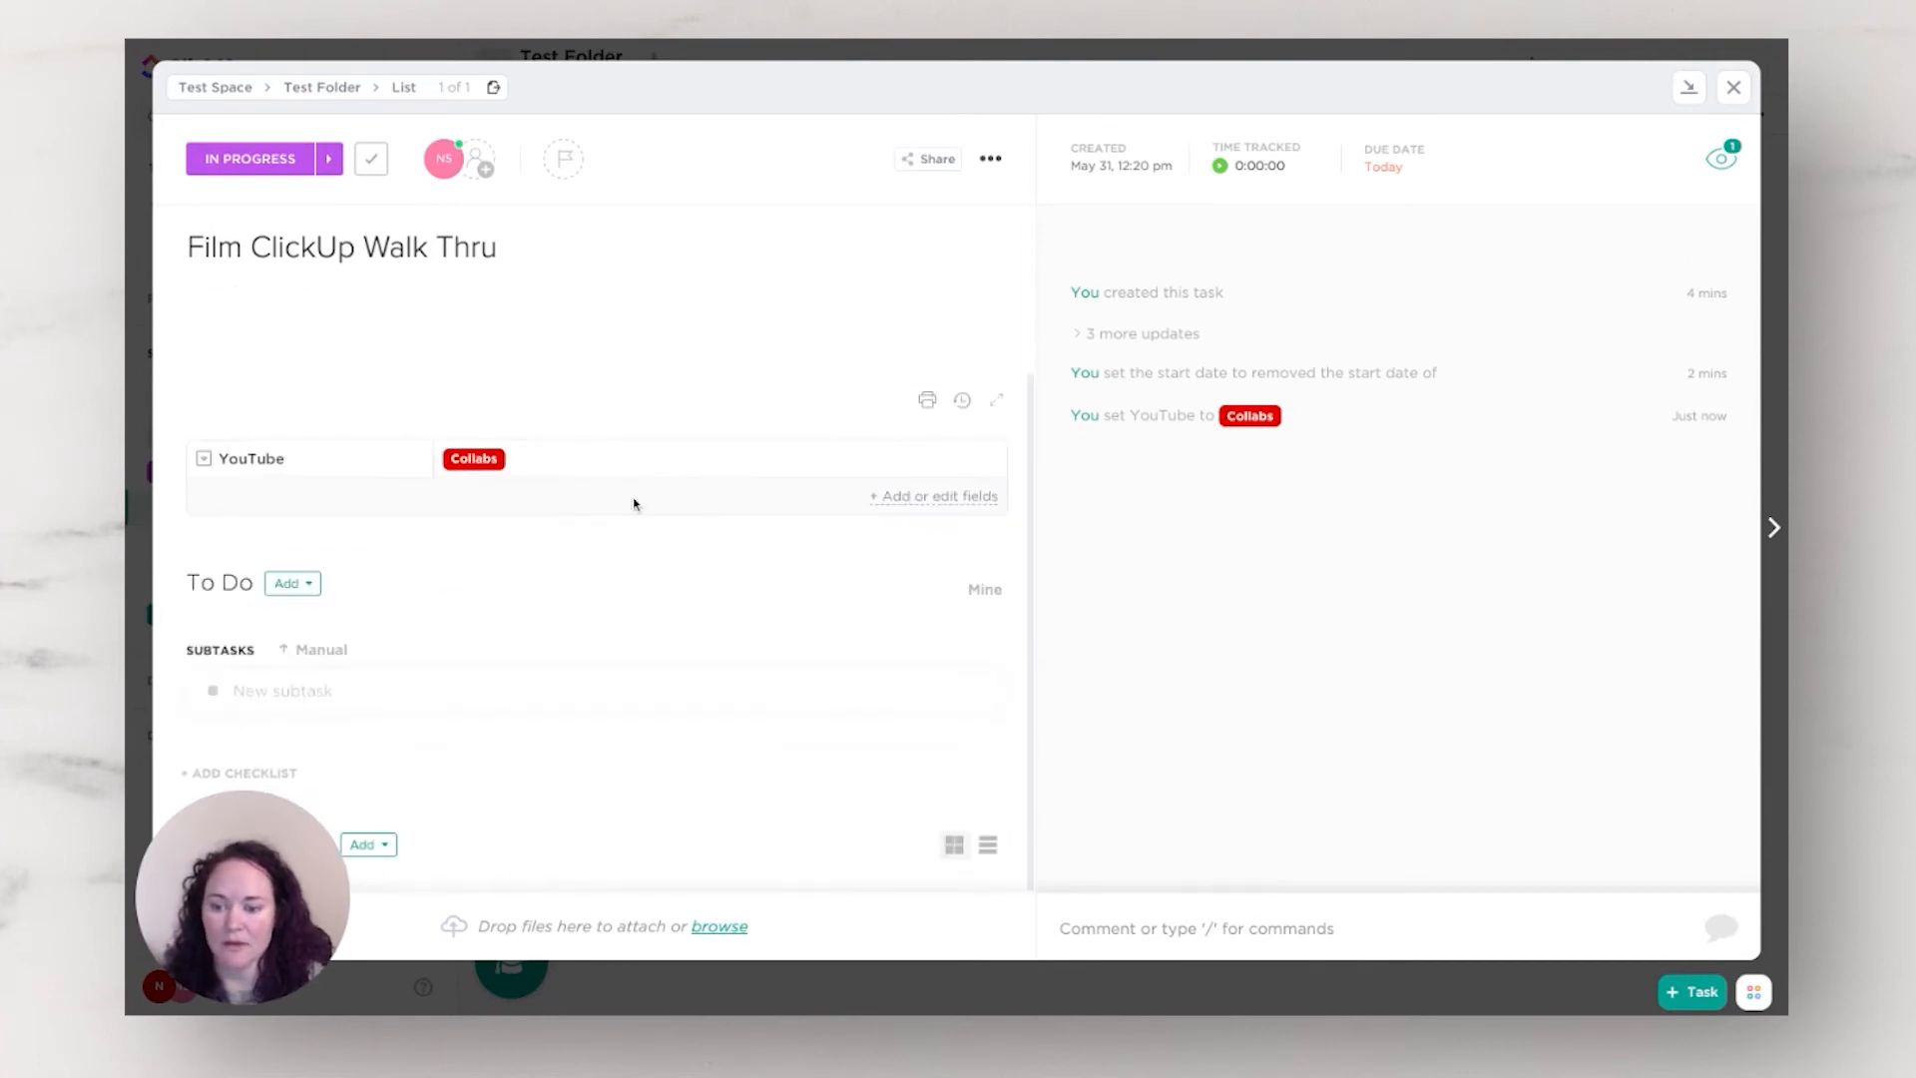
{"action": "left_click", "coordinate": [266, 687]}
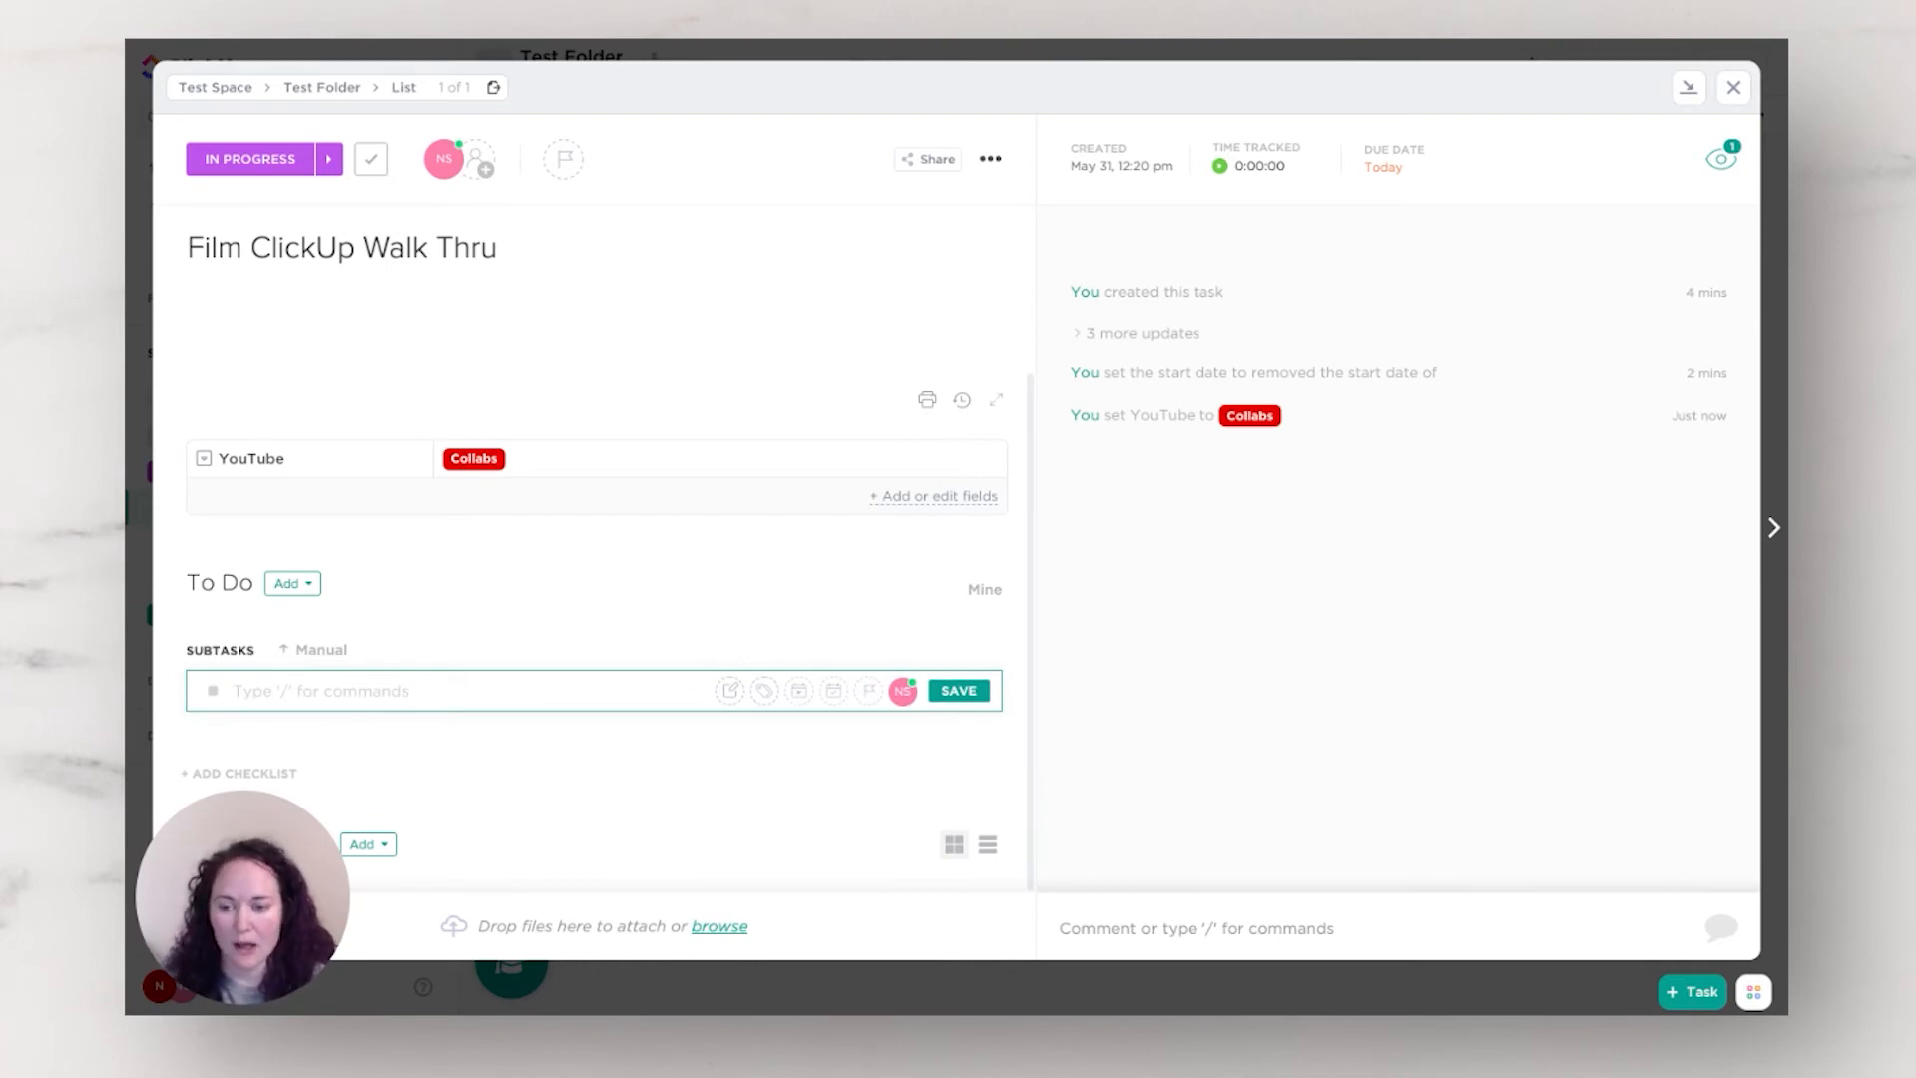
{"action": "type", "text": "Write a script"}
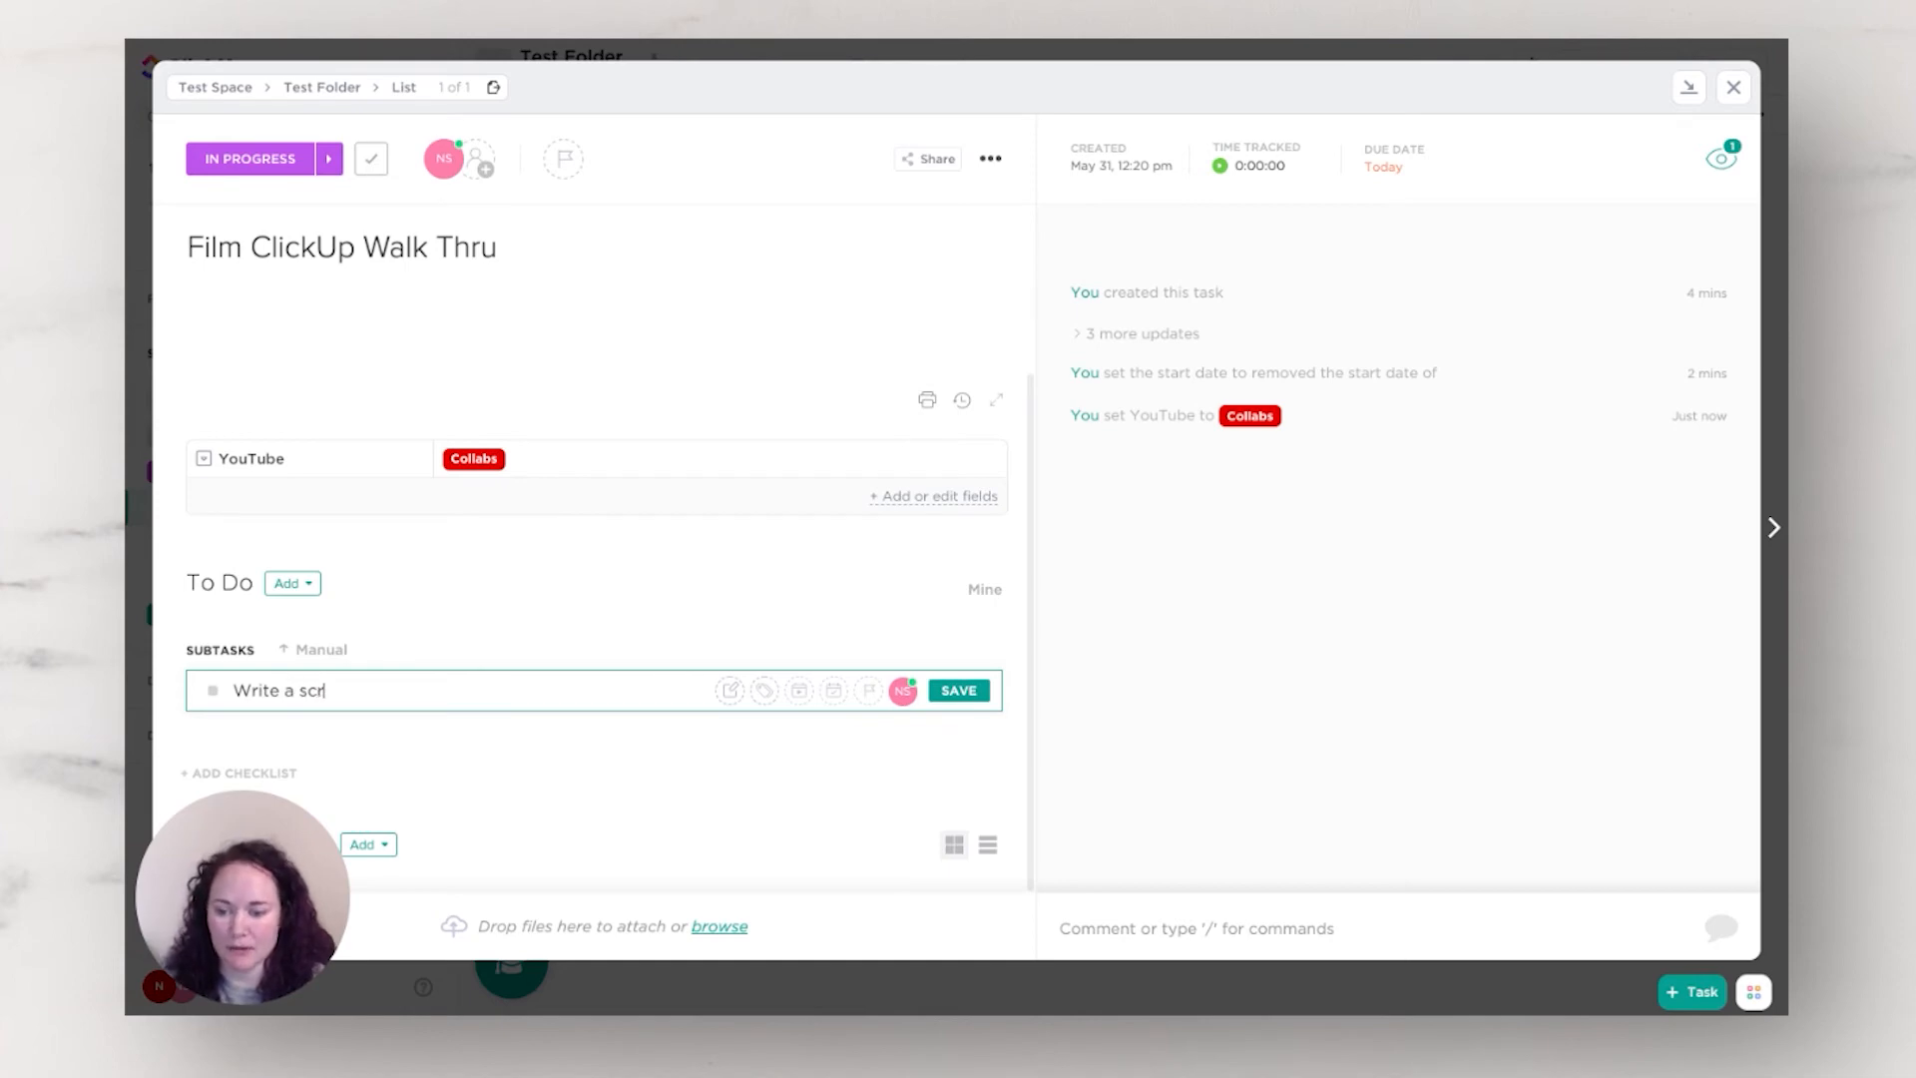
{"action": "left_click", "coordinate": [957, 690]}
{"action": "left_click", "coordinate": [1145, 740]}
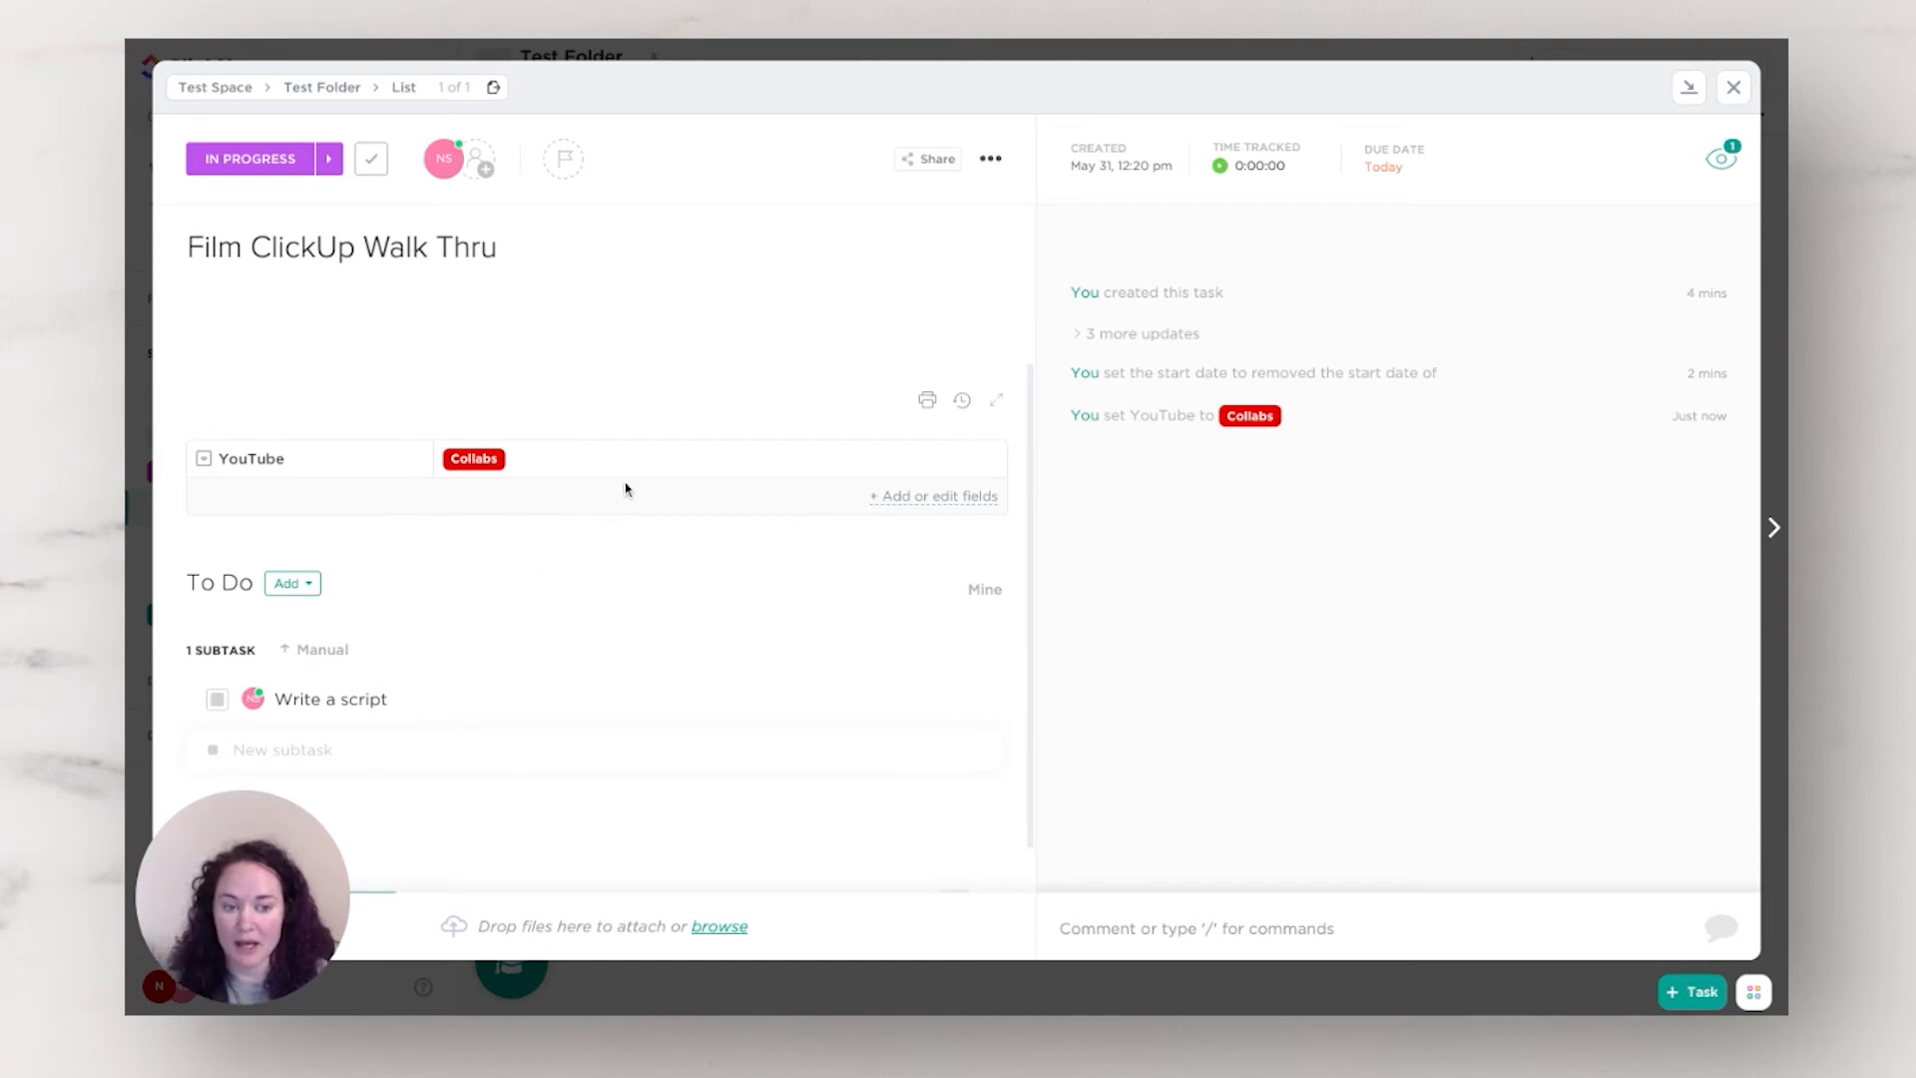
Step: Change the Write a script subtask's status to In Progress and on to Complete, and close the task
{"action": "left_click", "coordinate": [218, 703]}
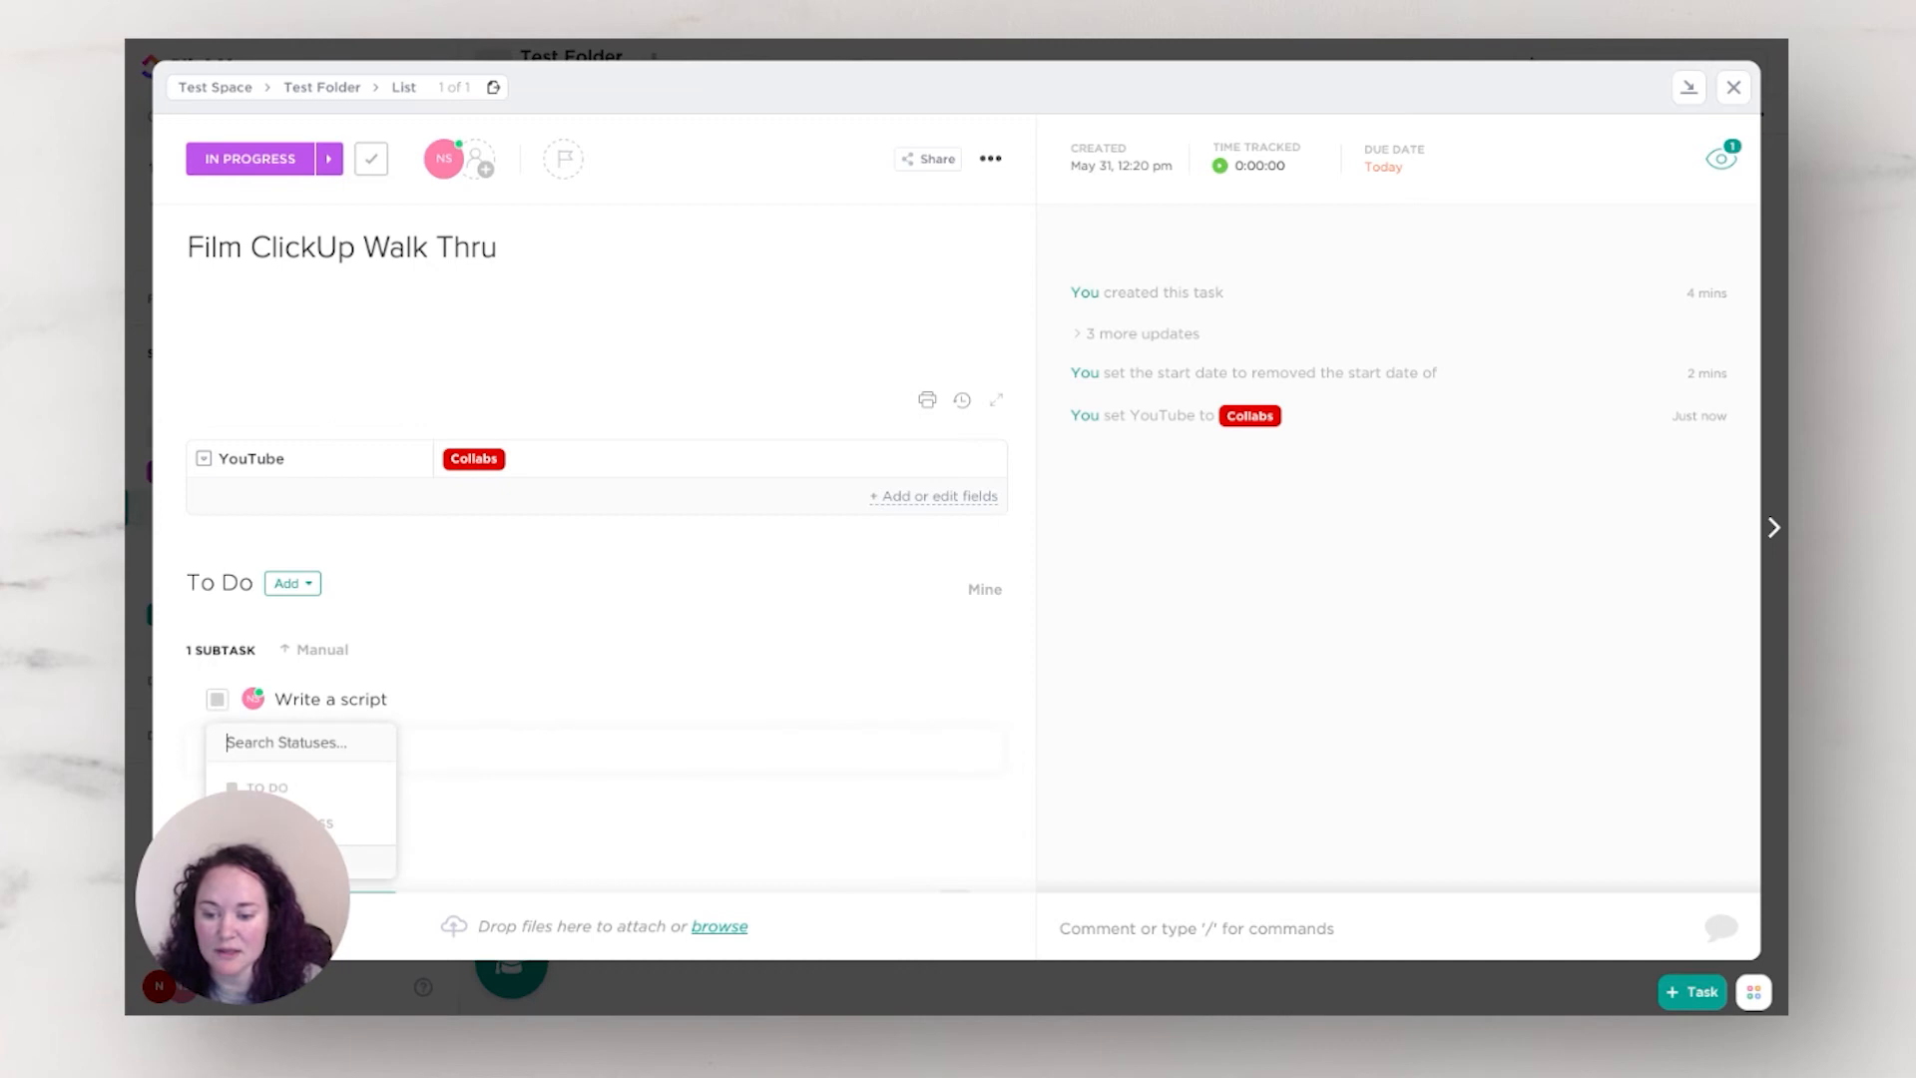
{"action": "left_click", "coordinate": [354, 836]}
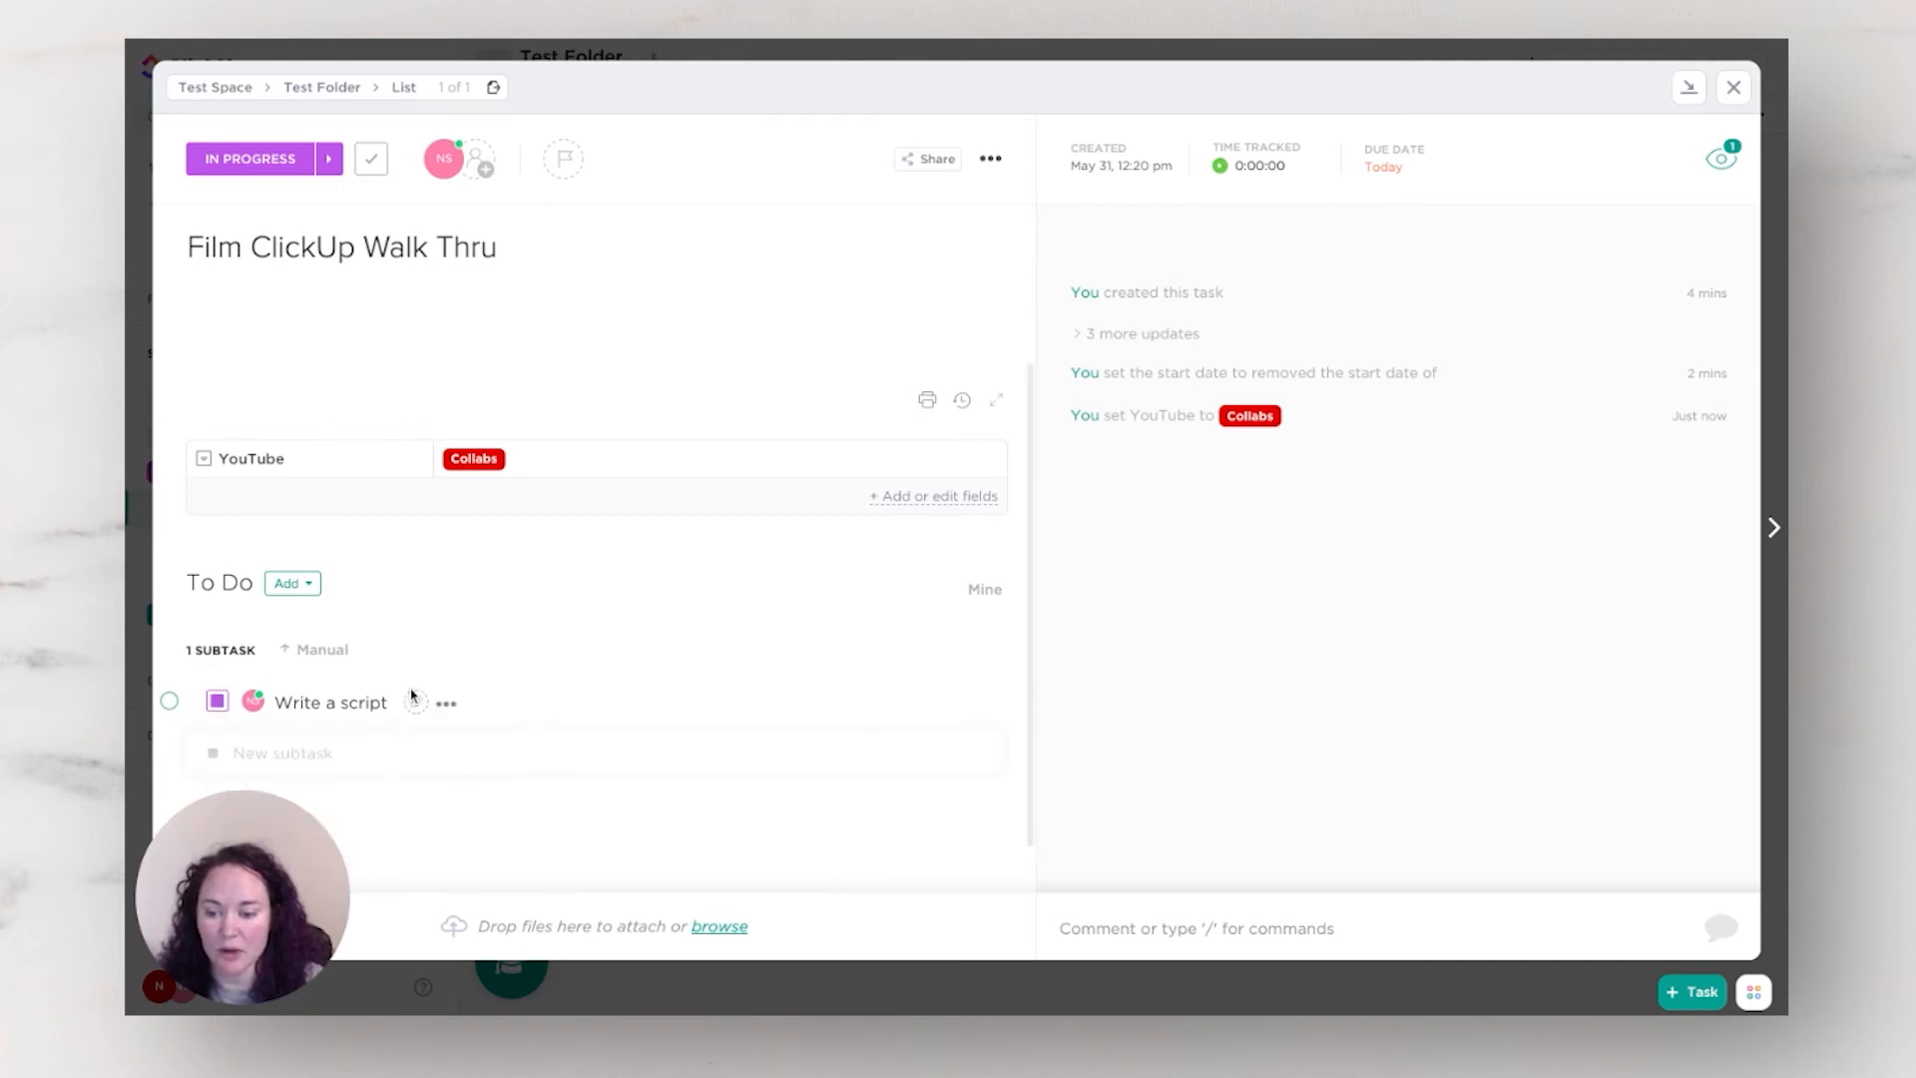
{"action": "left_click", "coordinate": [218, 638]}
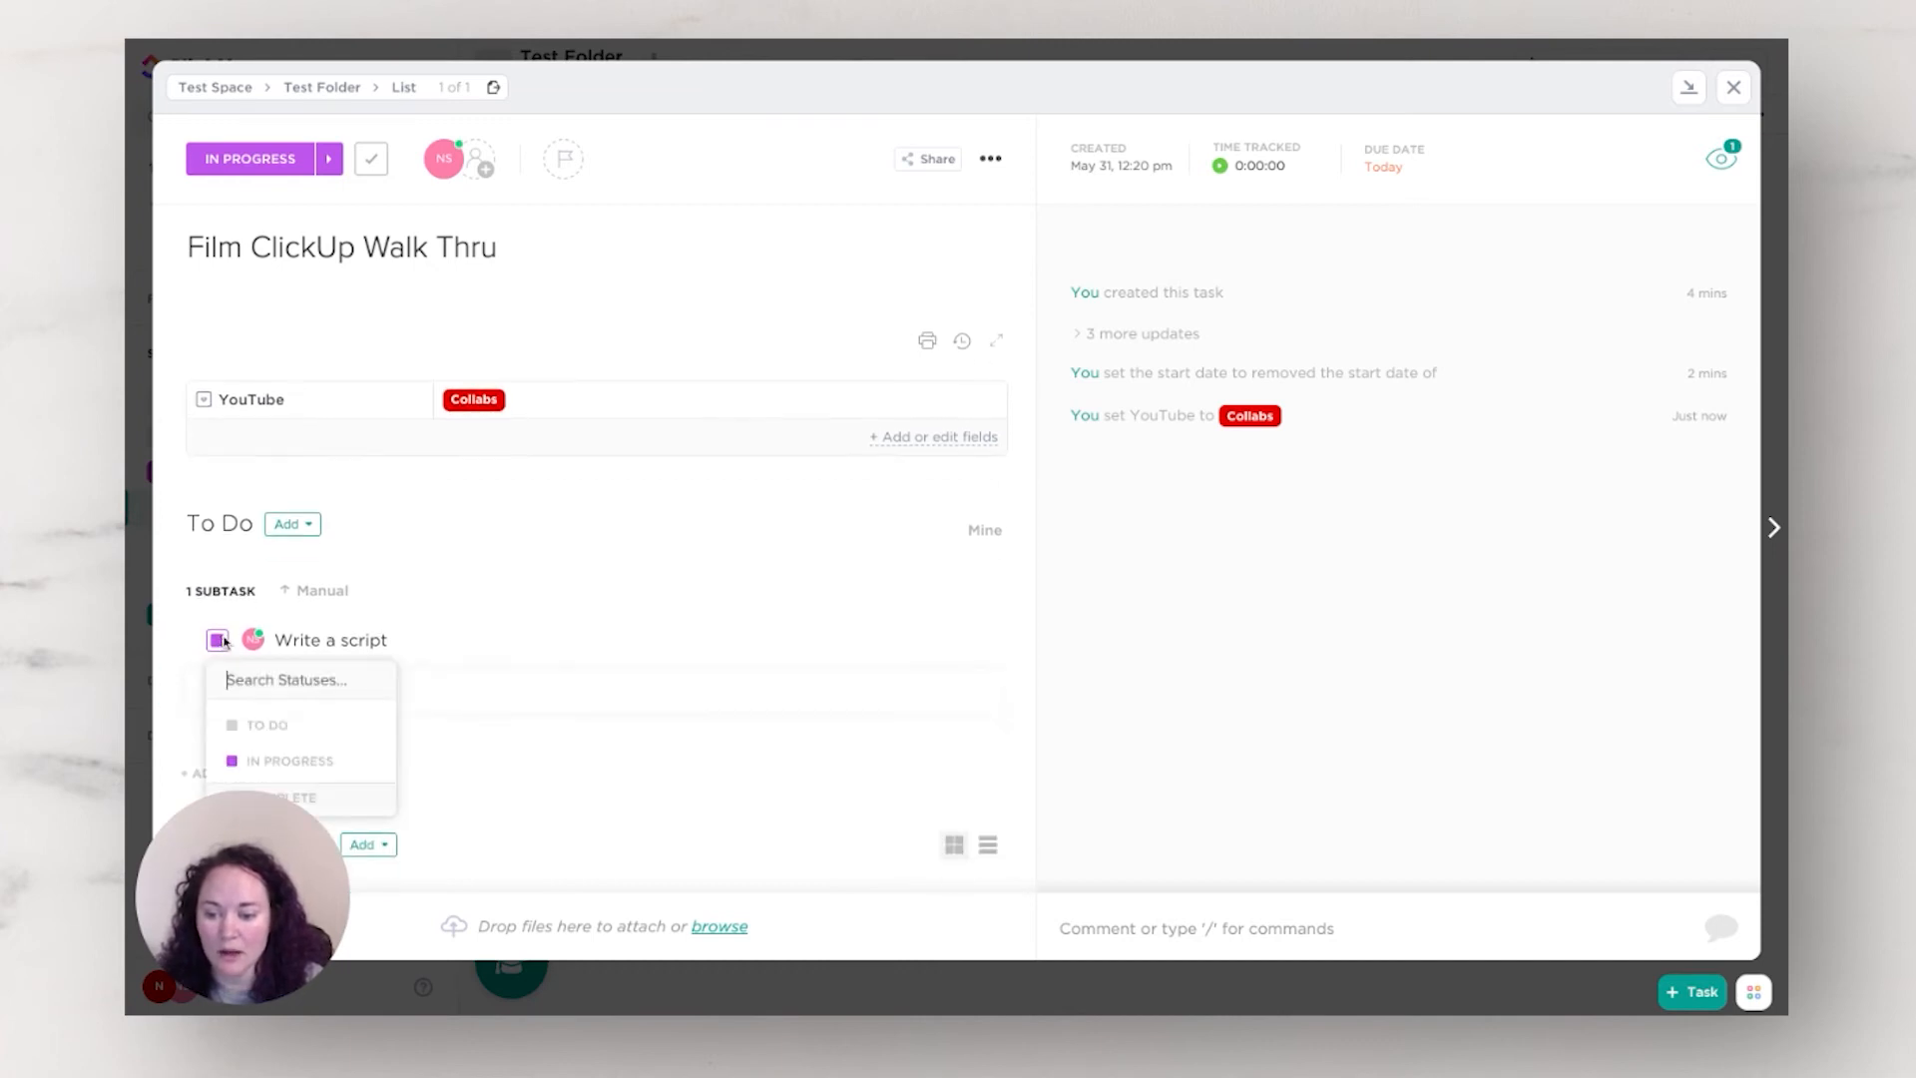
{"action": "left_click", "coordinate": [325, 797]}
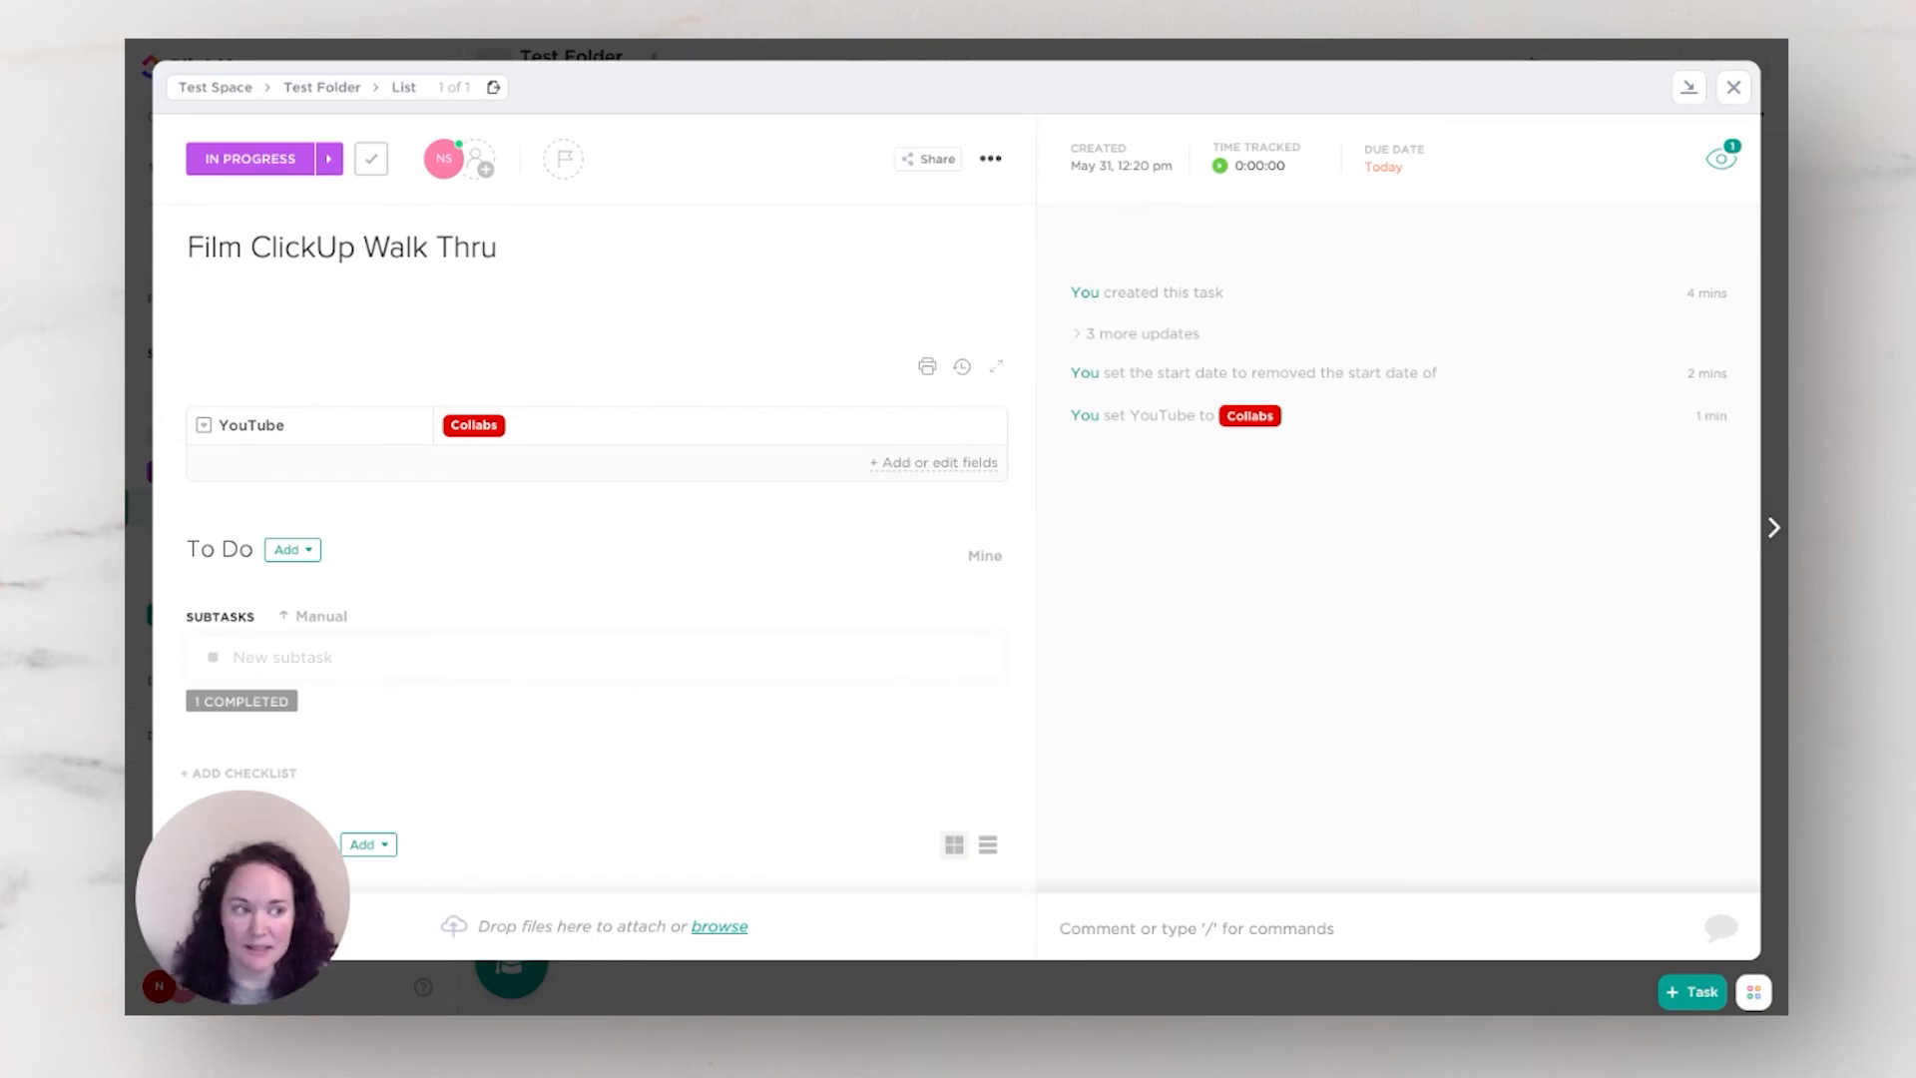
{"action": "left_click", "coordinate": [1731, 88]}
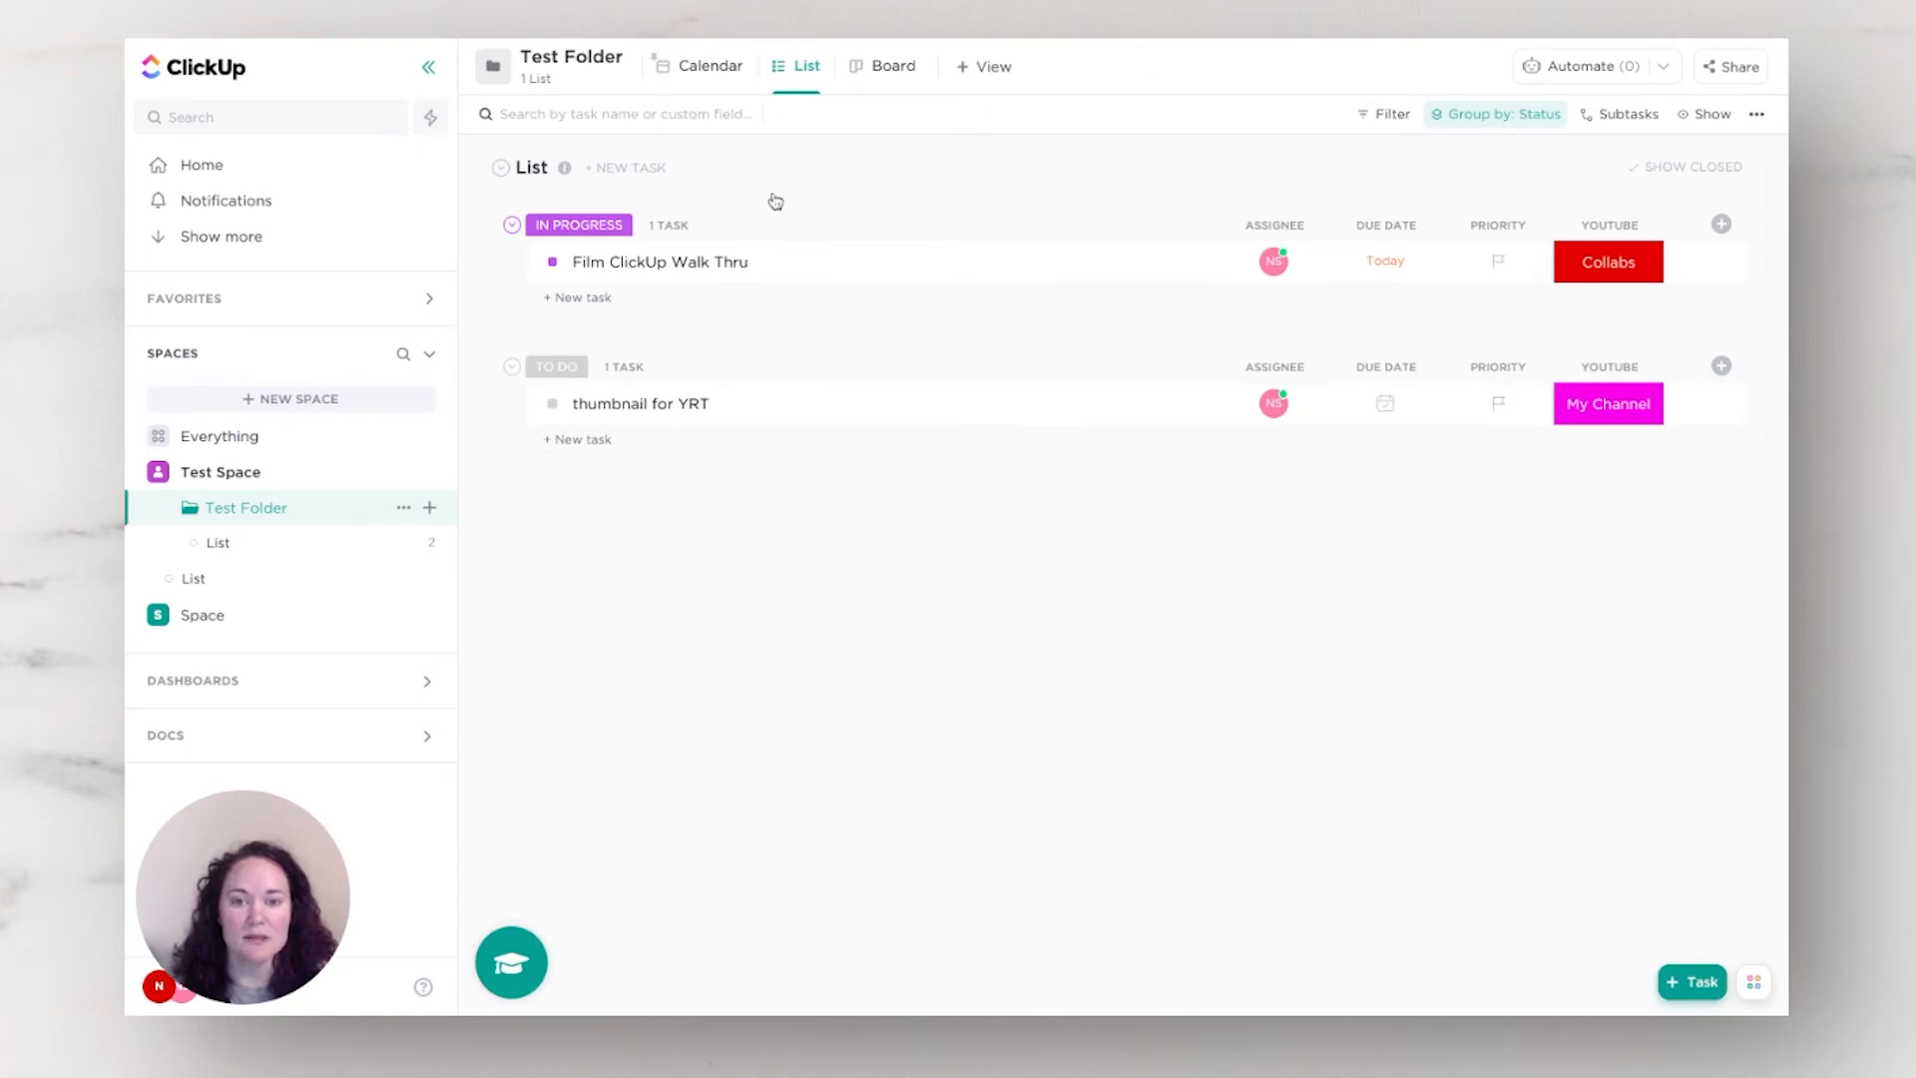
Step: Check the List view's settings and switch Test Folder to the Board view
{"action": "left_click", "coordinate": [1756, 115]}
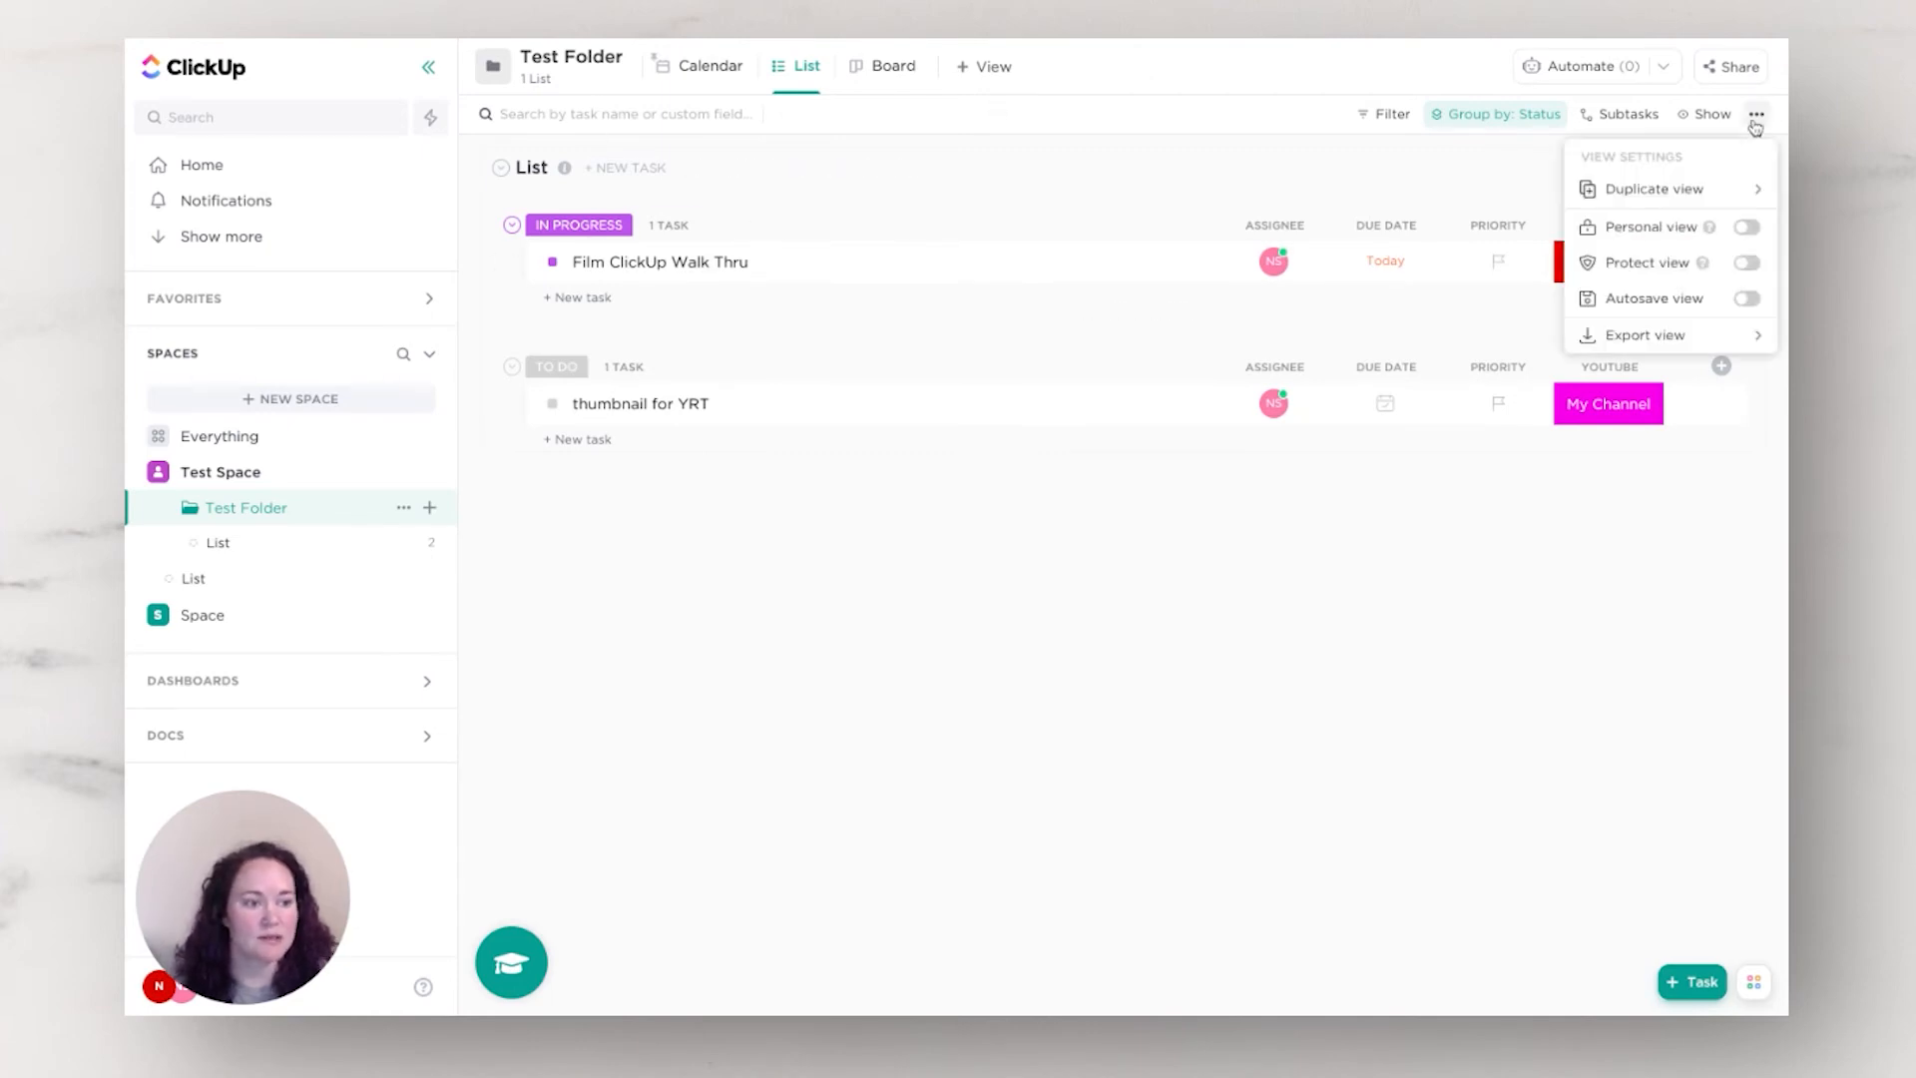
{"action": "left_click", "coordinate": [1399, 181]}
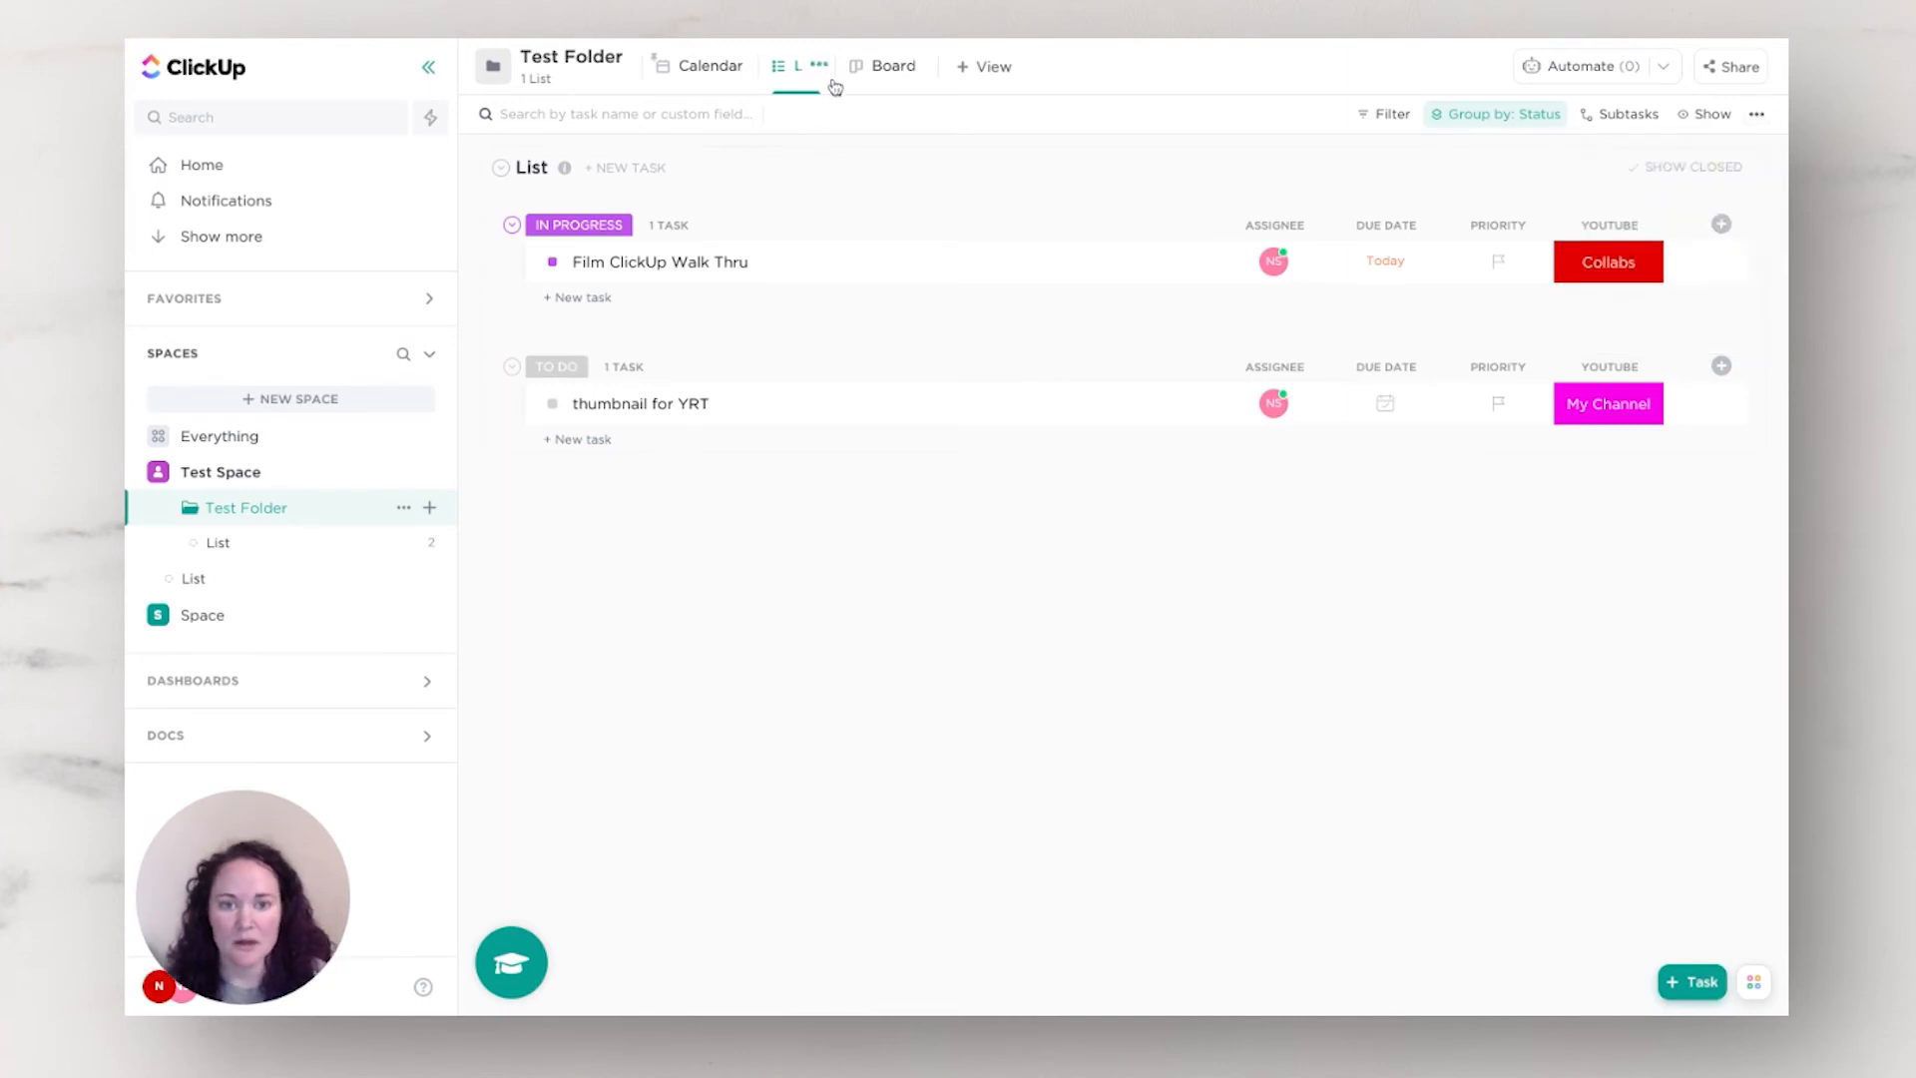
{"action": "left_click", "coordinate": [860, 70]}
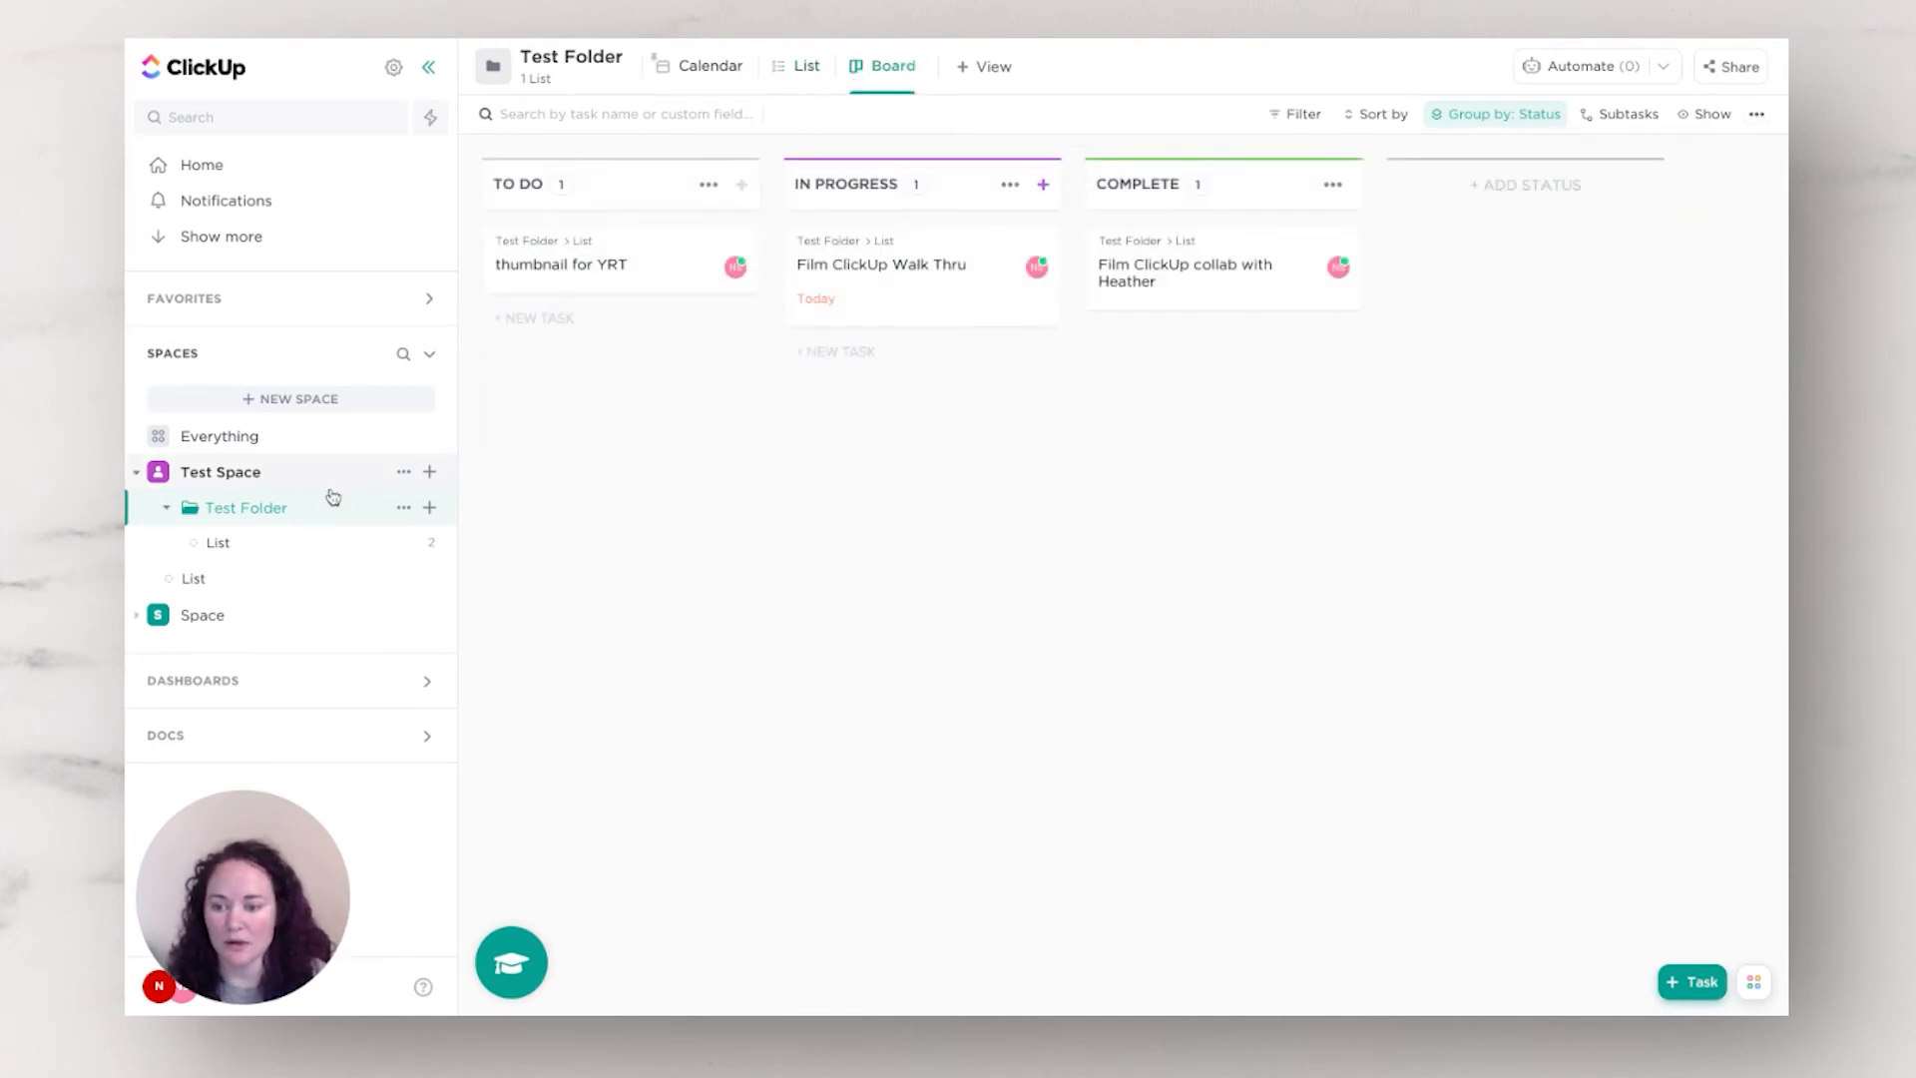
Step: Save the list inside Test Folder as a template named "Test Template", shared with Only Me and importing everything
{"action": "left_click", "coordinate": [428, 543]}
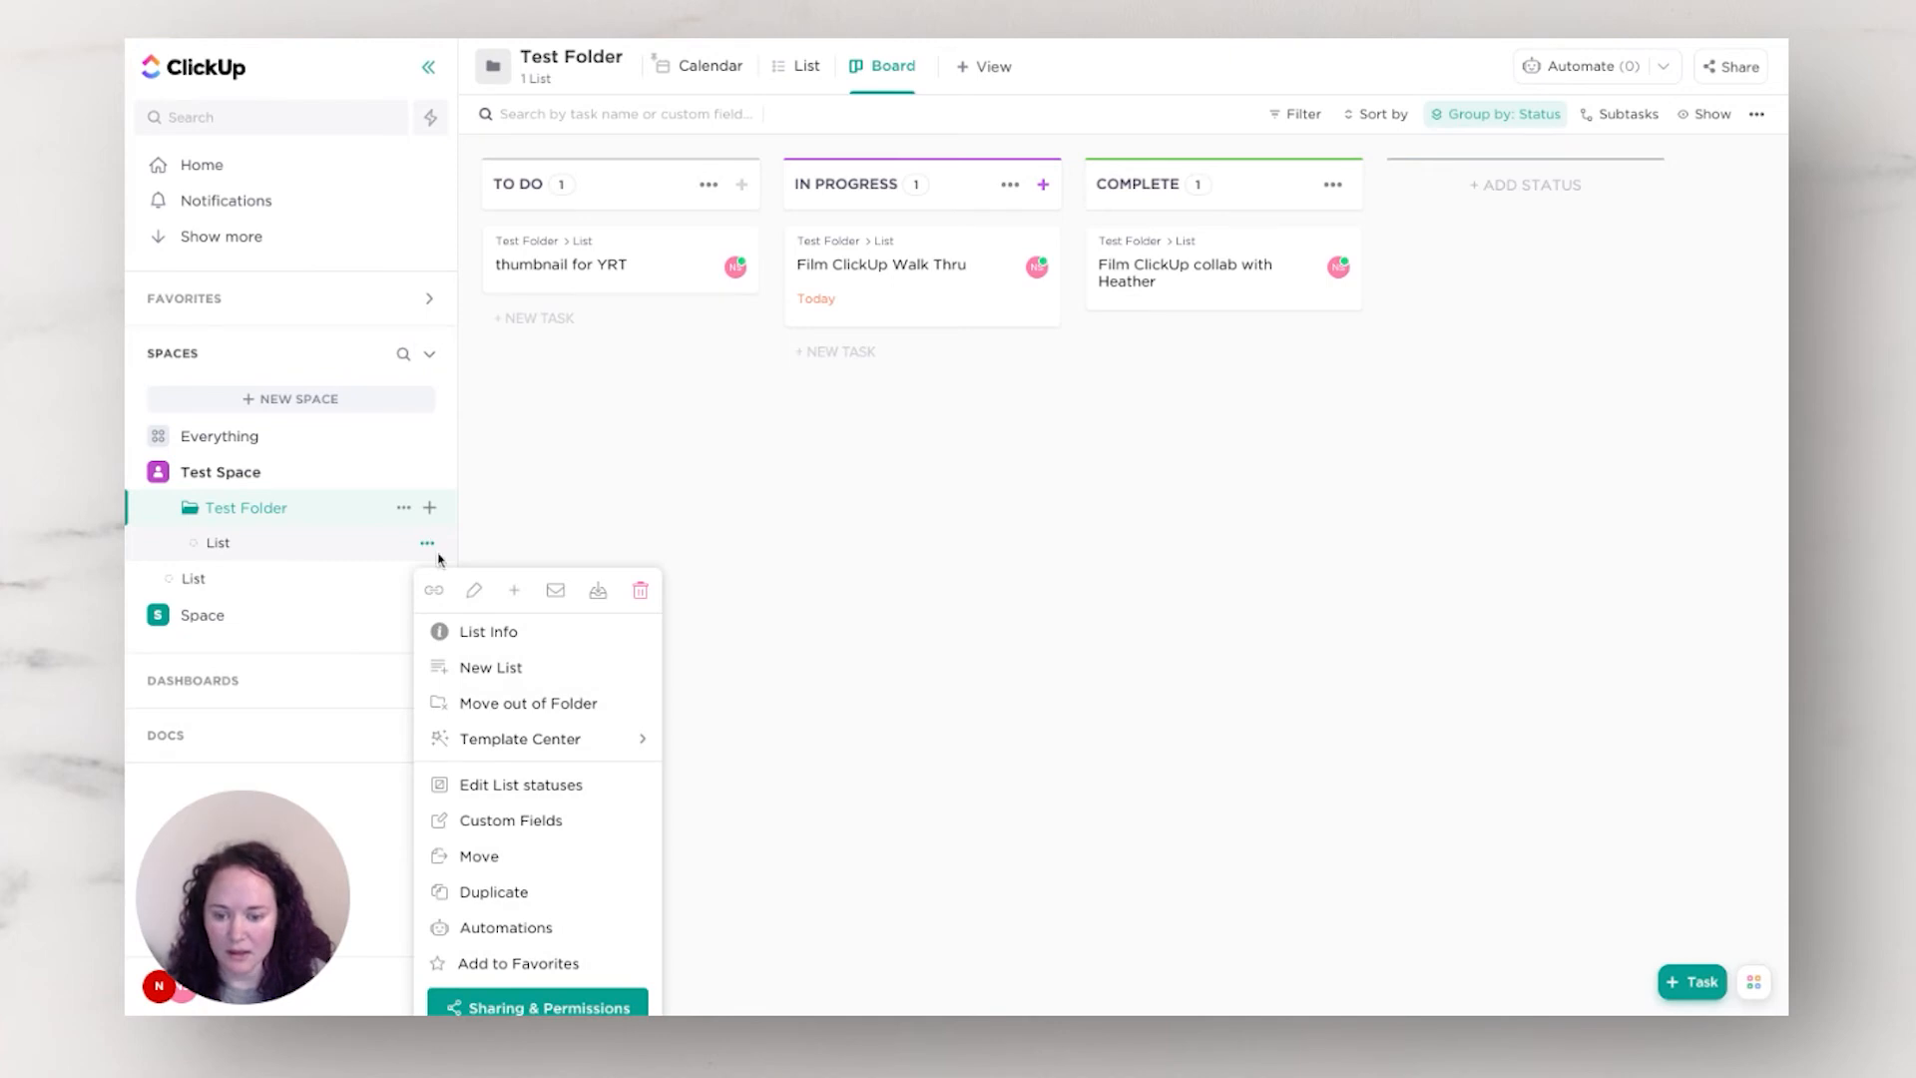
{"action": "mouse_move", "coordinate": [535, 751]}
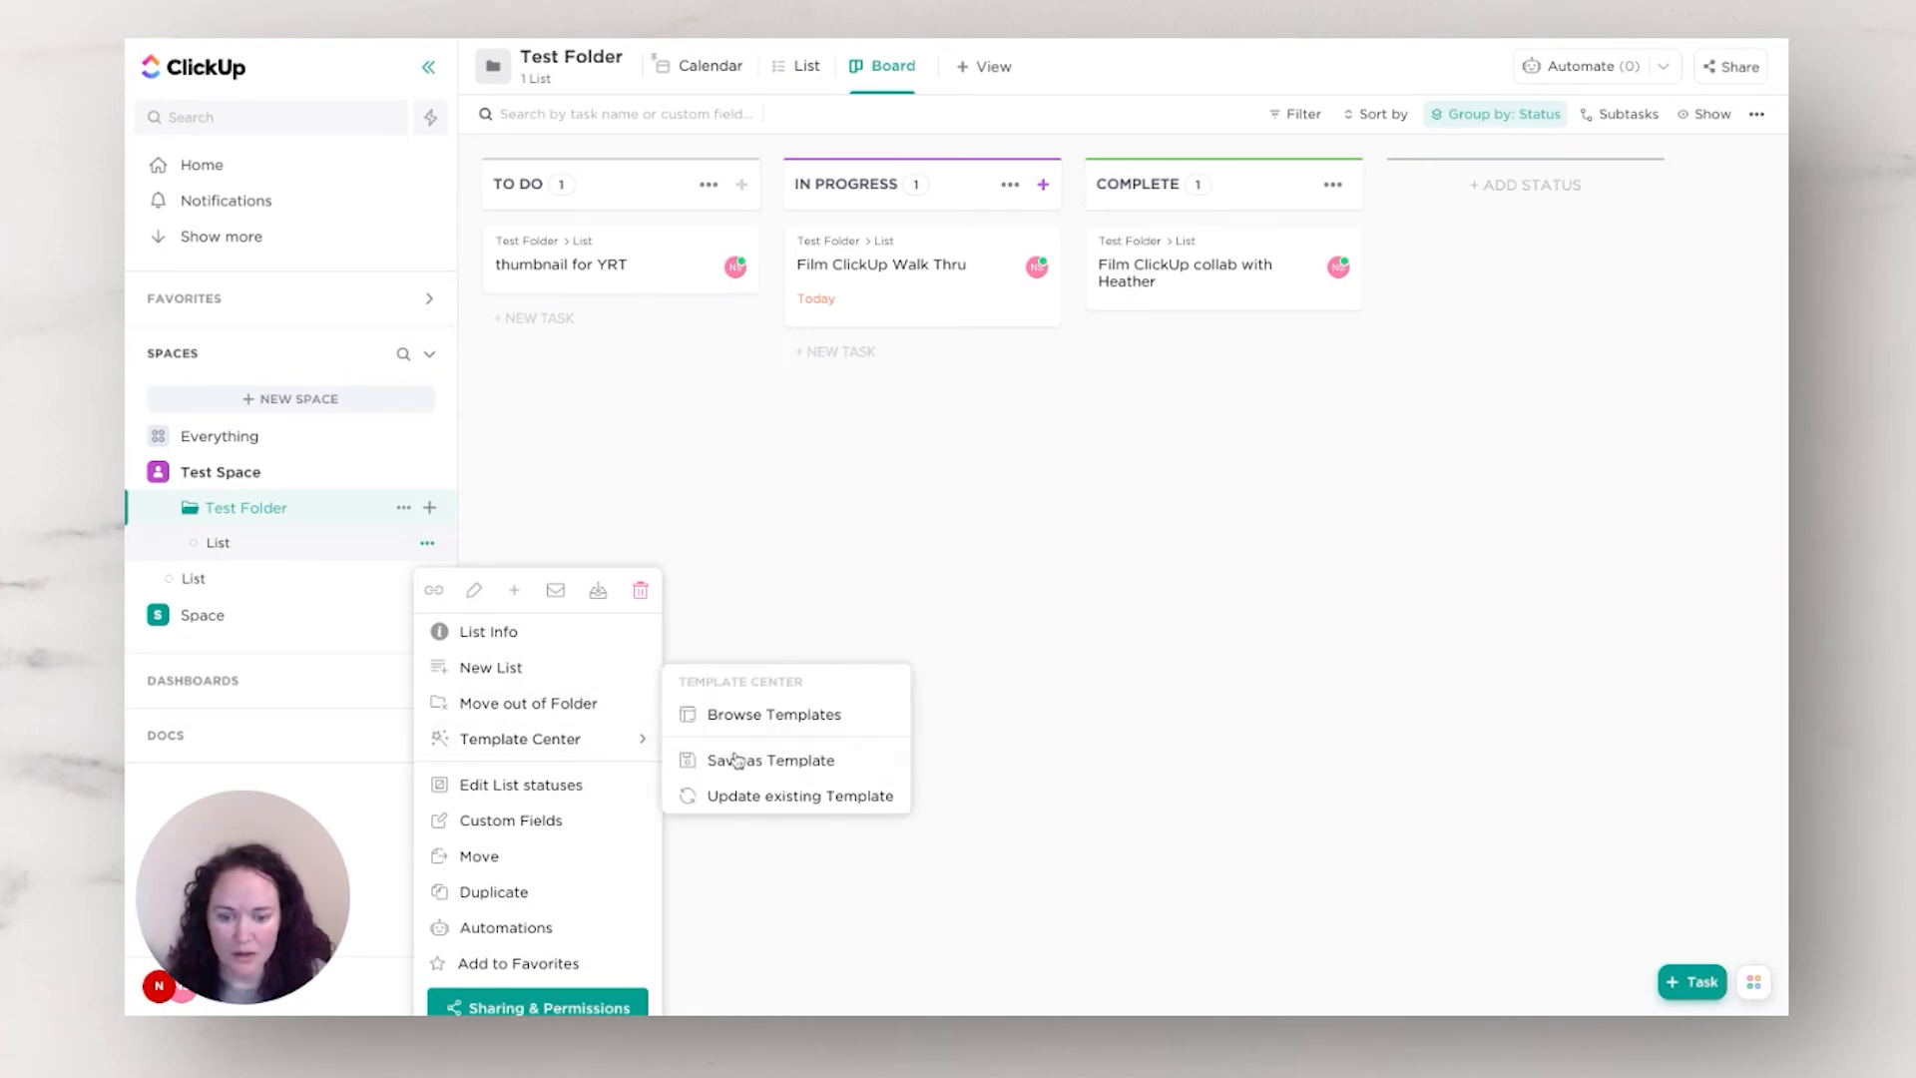
{"action": "left_click", "coordinate": [787, 769]}
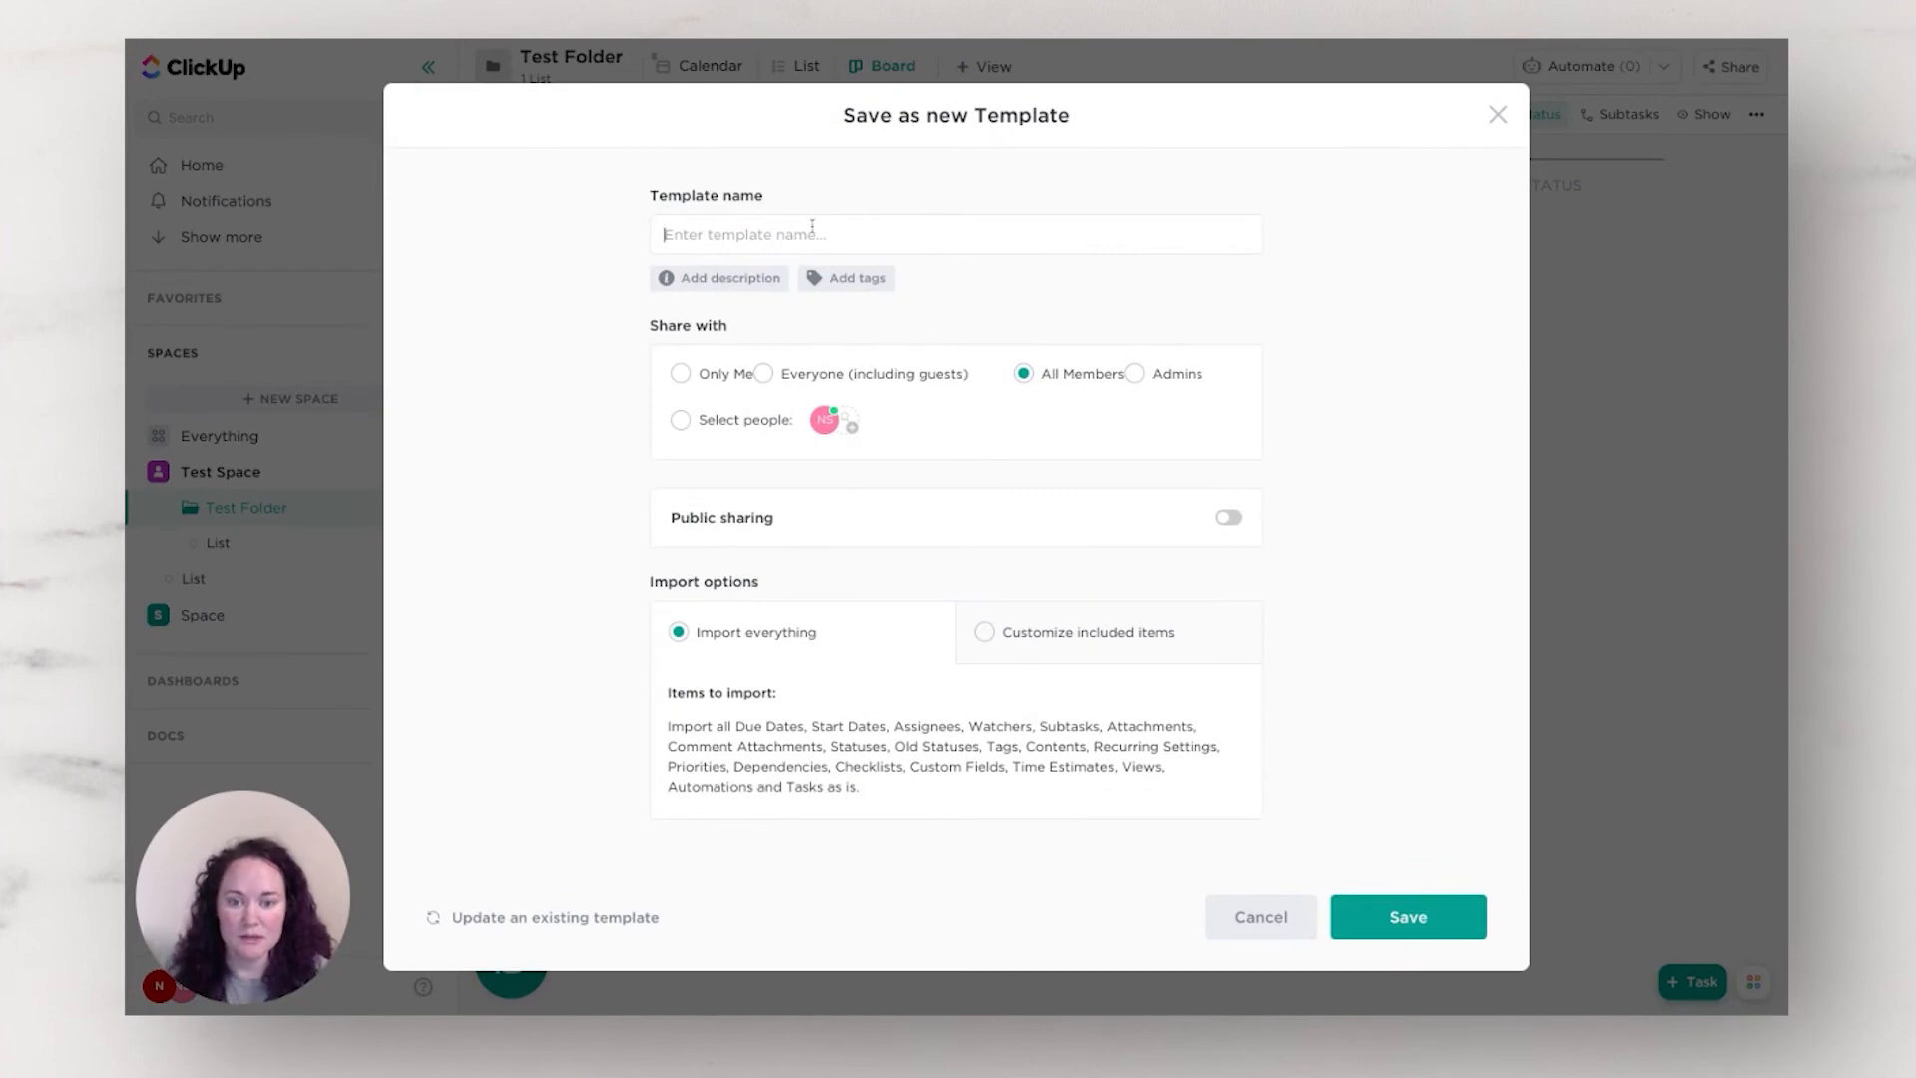
{"action": "type", "text": "Test Temopla"}
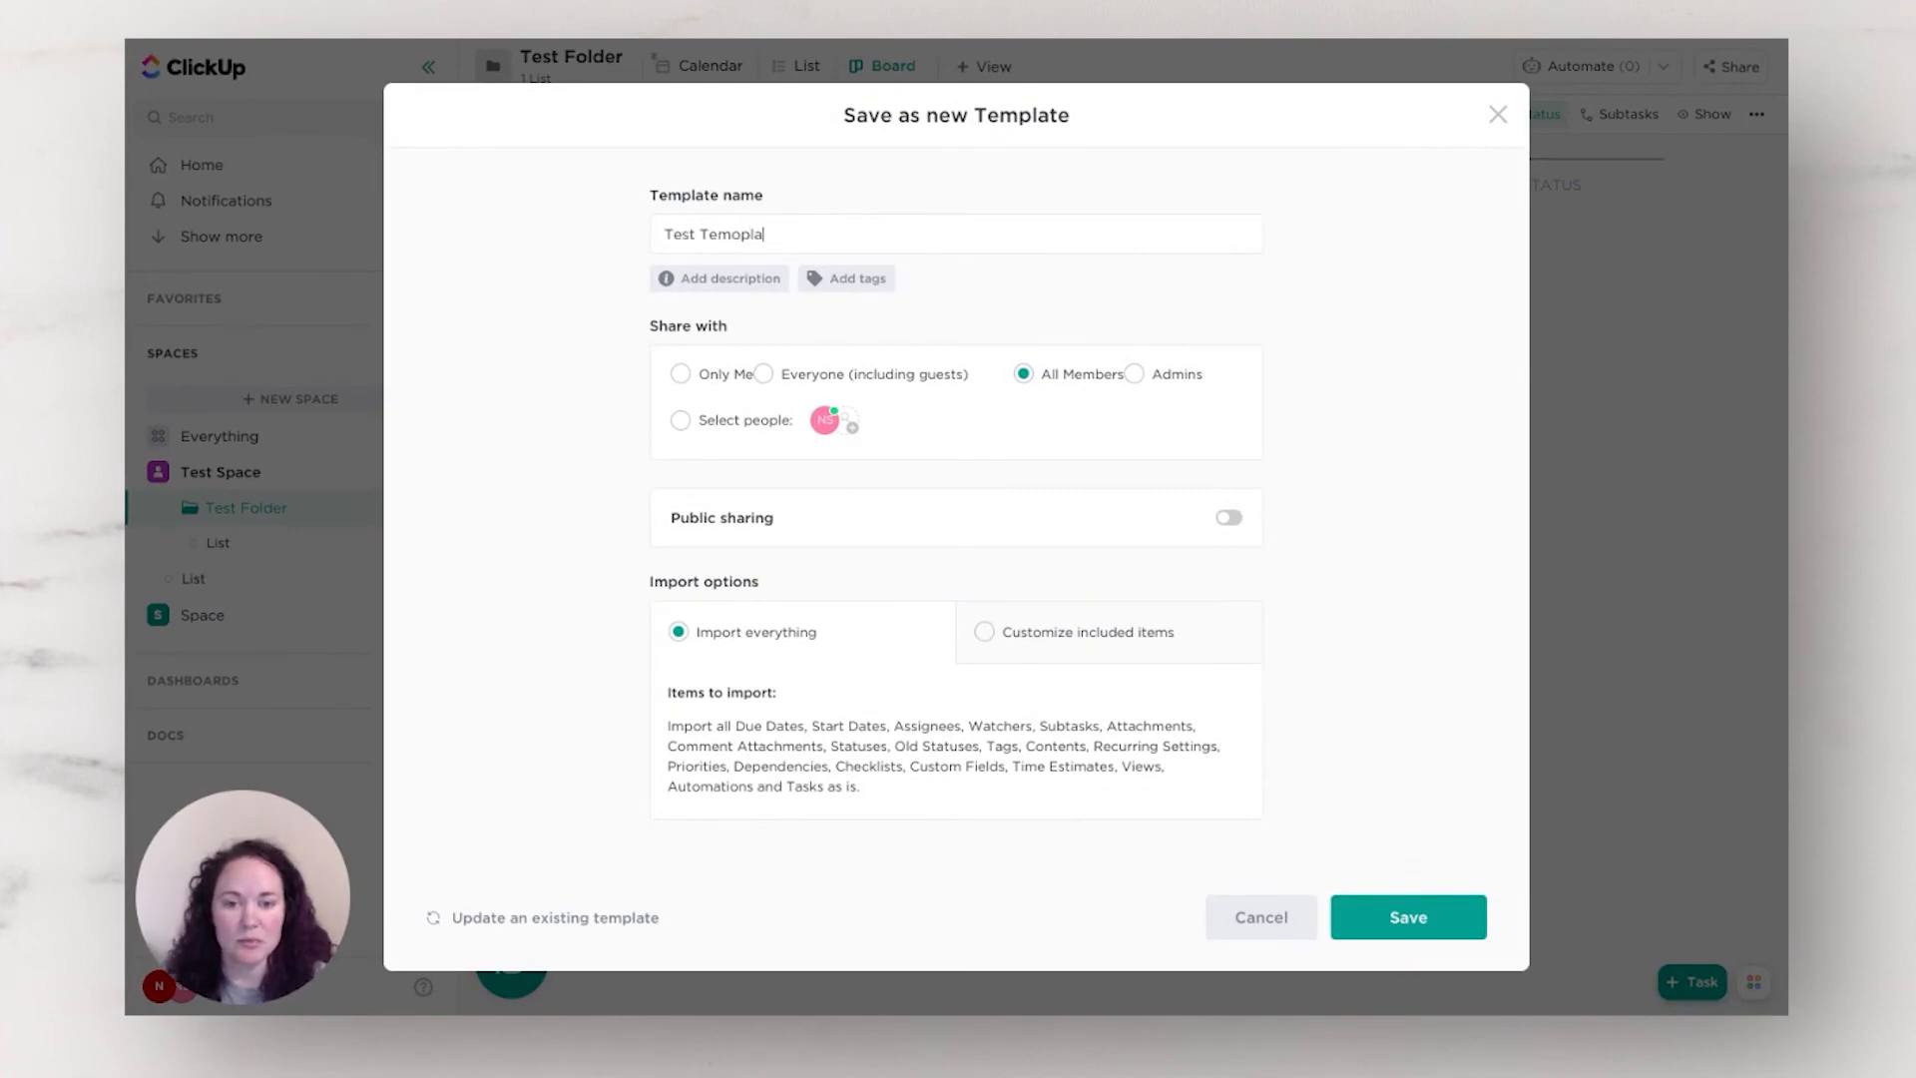
{"action": "key", "text": "BackSpace"}
{"action": "key", "text": "BackSpace"}
{"action": "key", "text": "BackSpace"}
{"action": "key", "text": "BackSpace"}
{"action": "type", "text": "plate"}
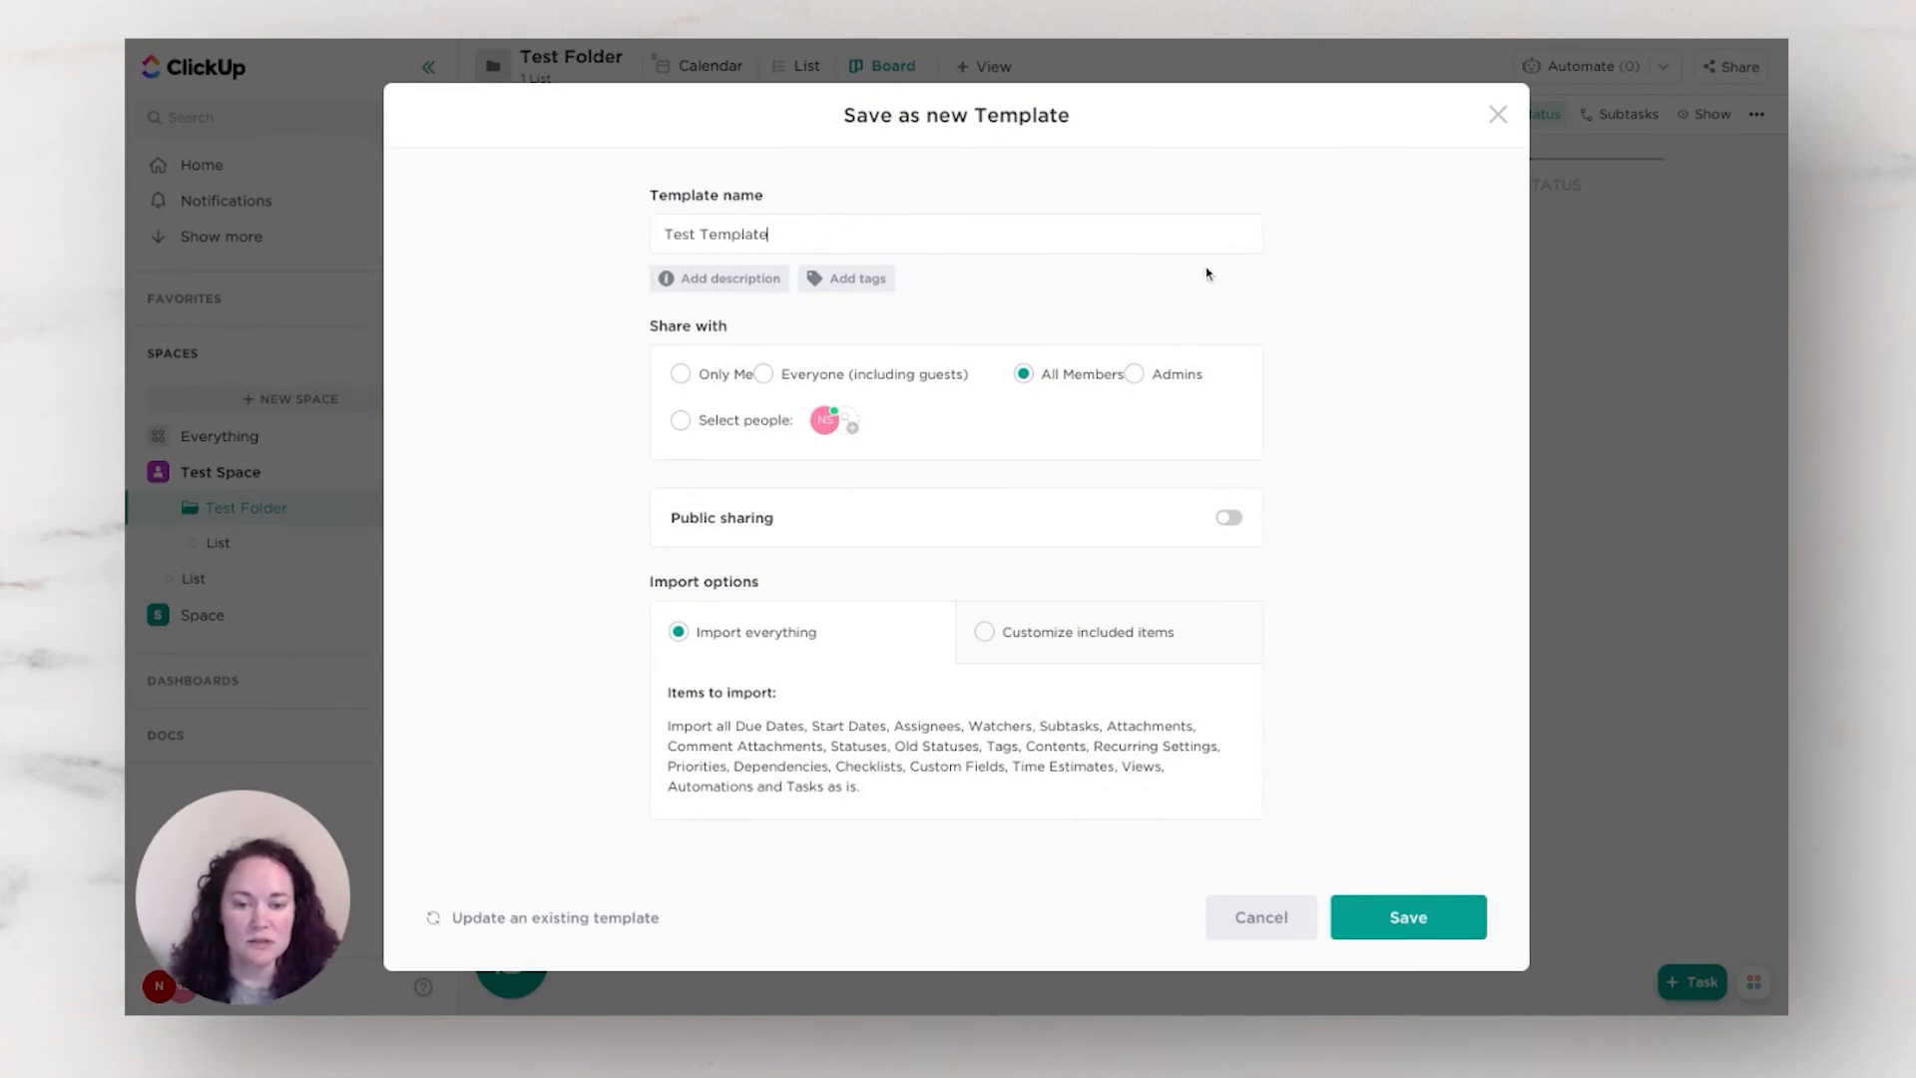
{"action": "left_click", "coordinate": [702, 385]}
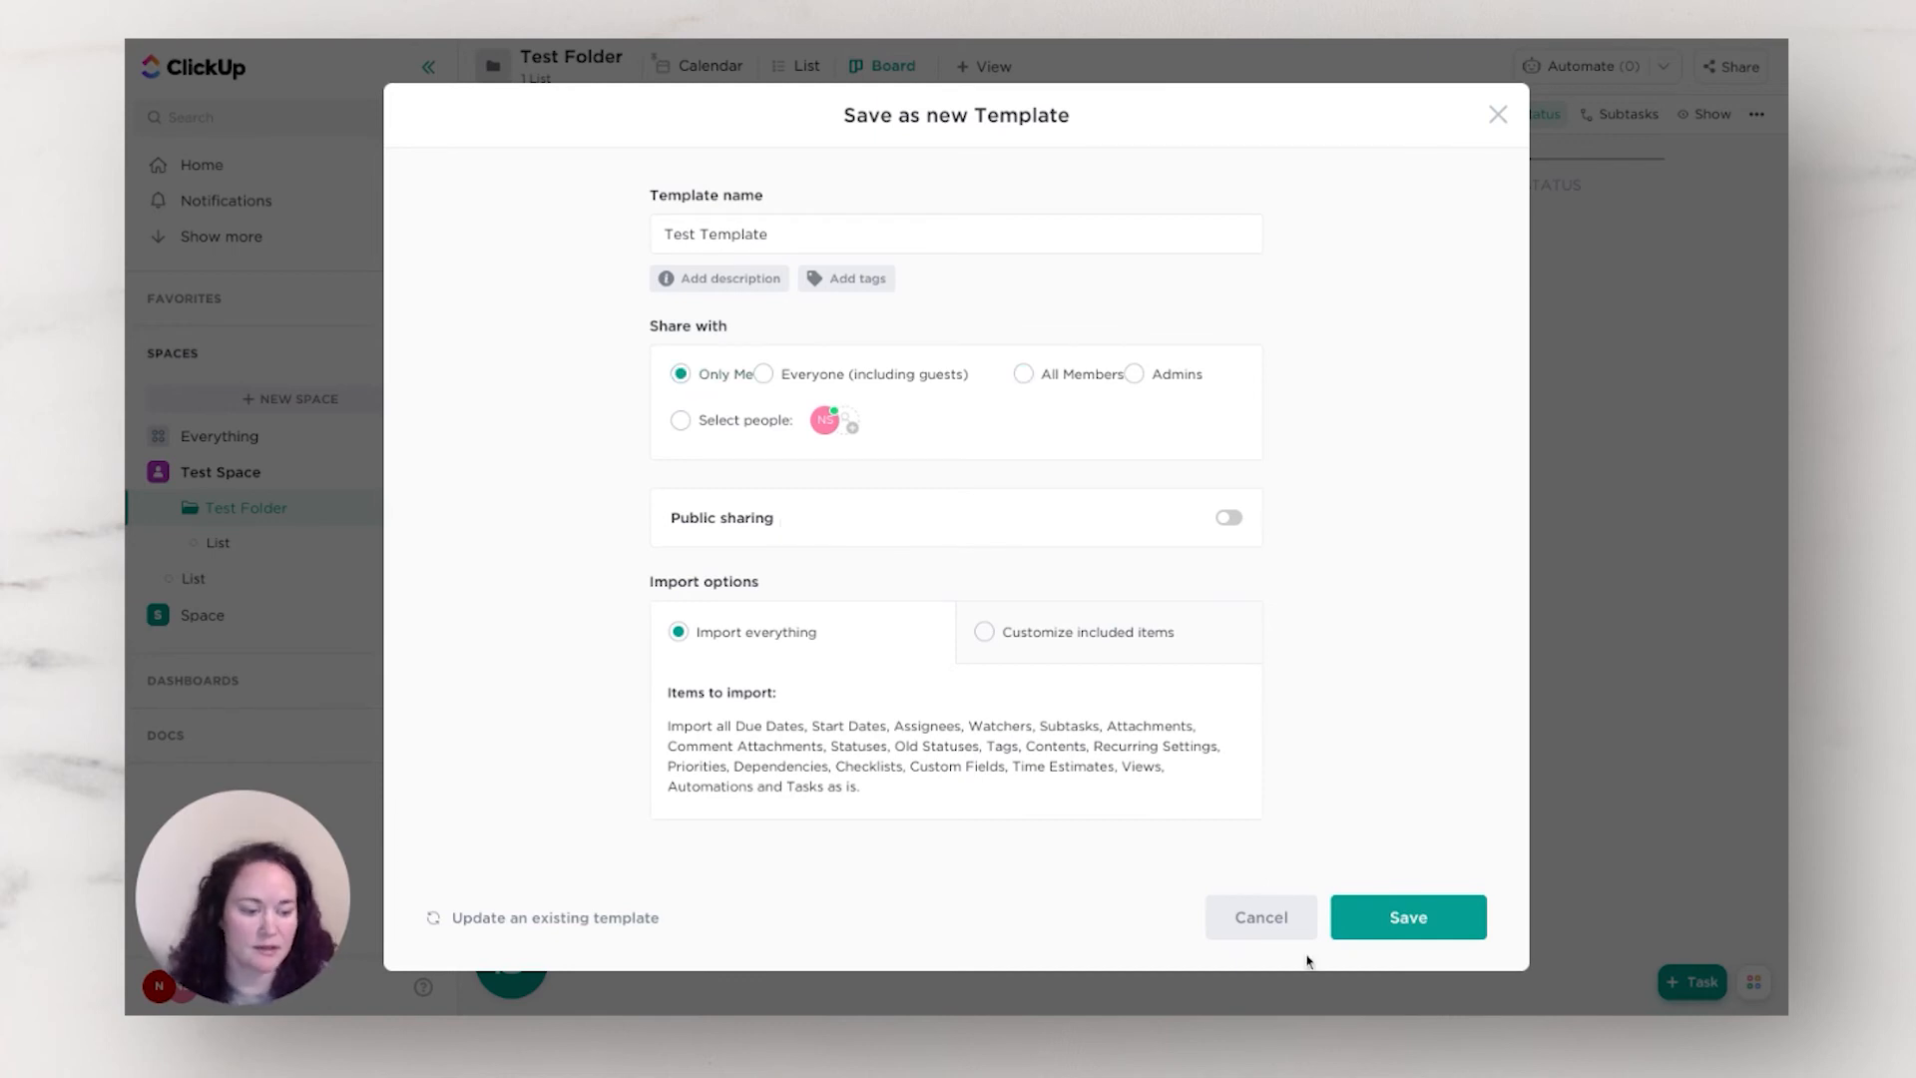
{"action": "left_click", "coordinate": [1407, 919]}
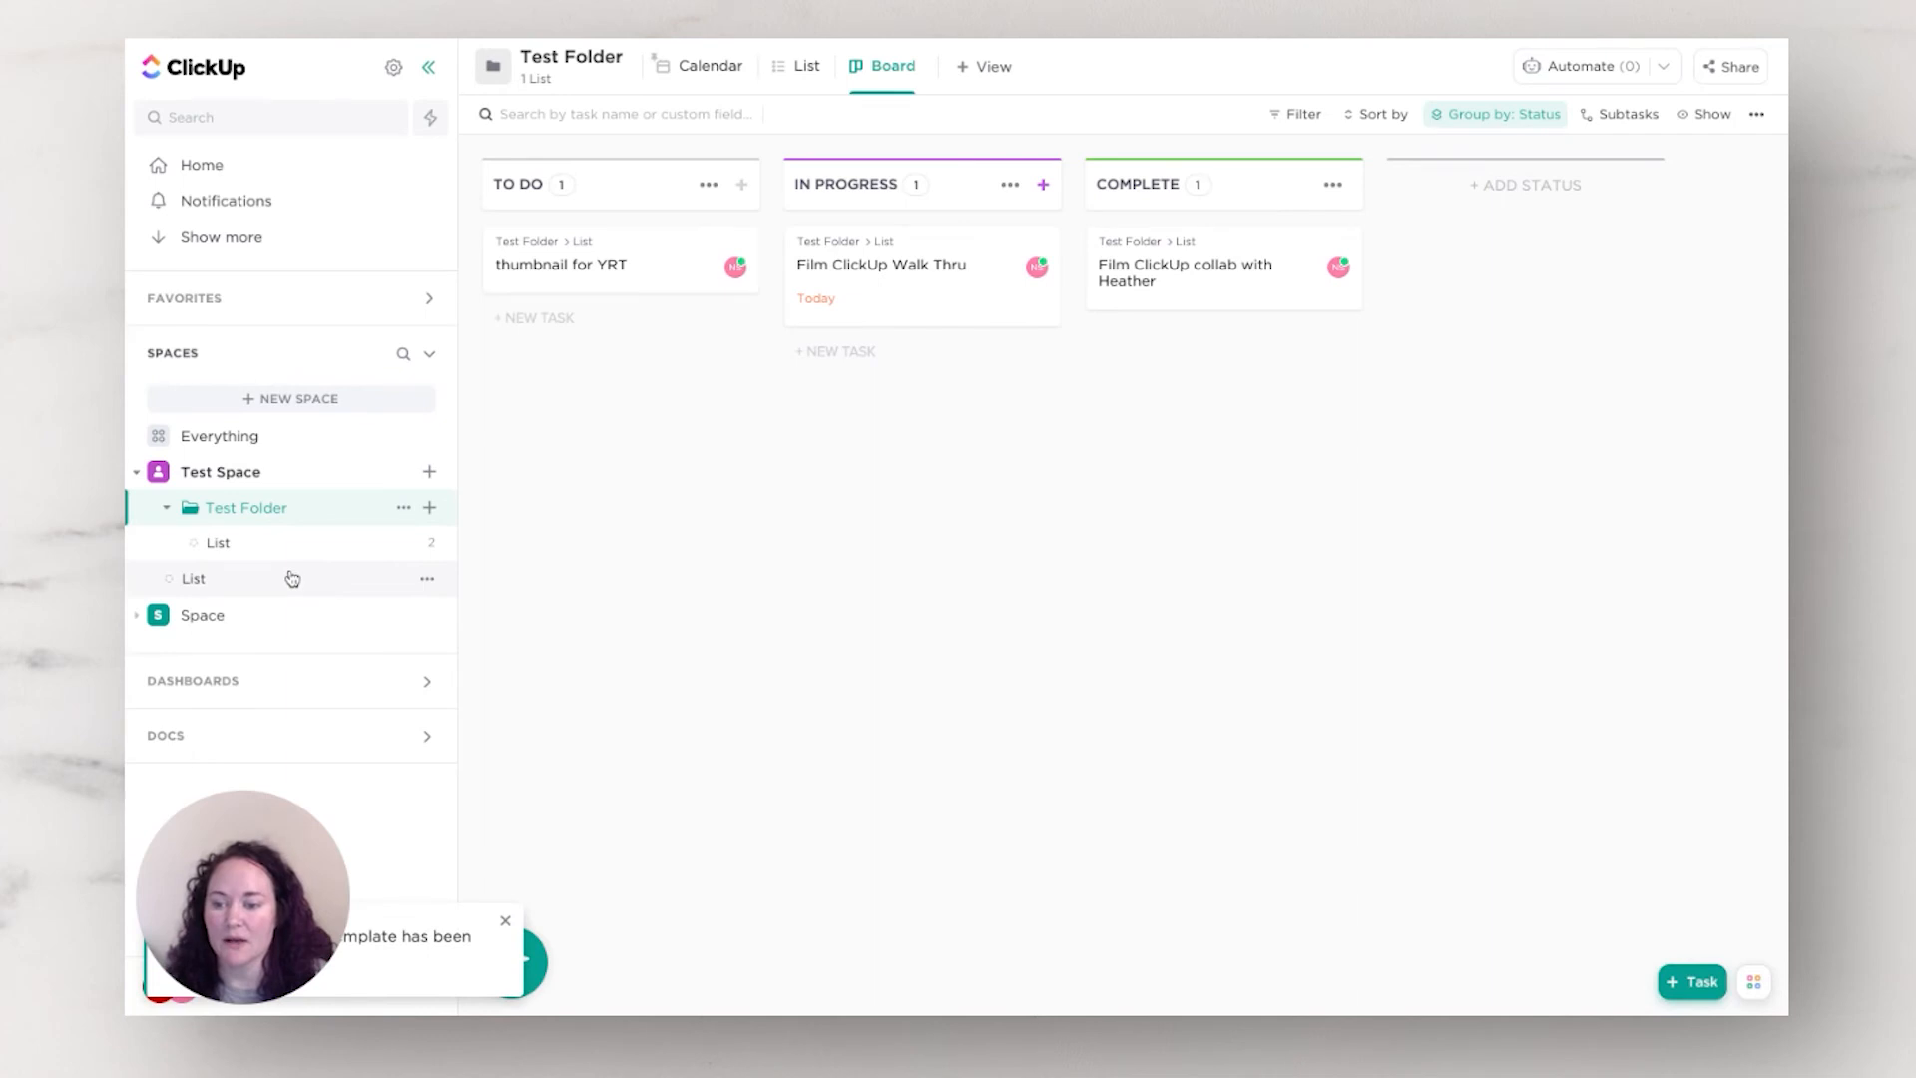
Step: Create a new list named "Testing List" directly under Space
{"action": "left_click", "coordinate": [137, 618]}
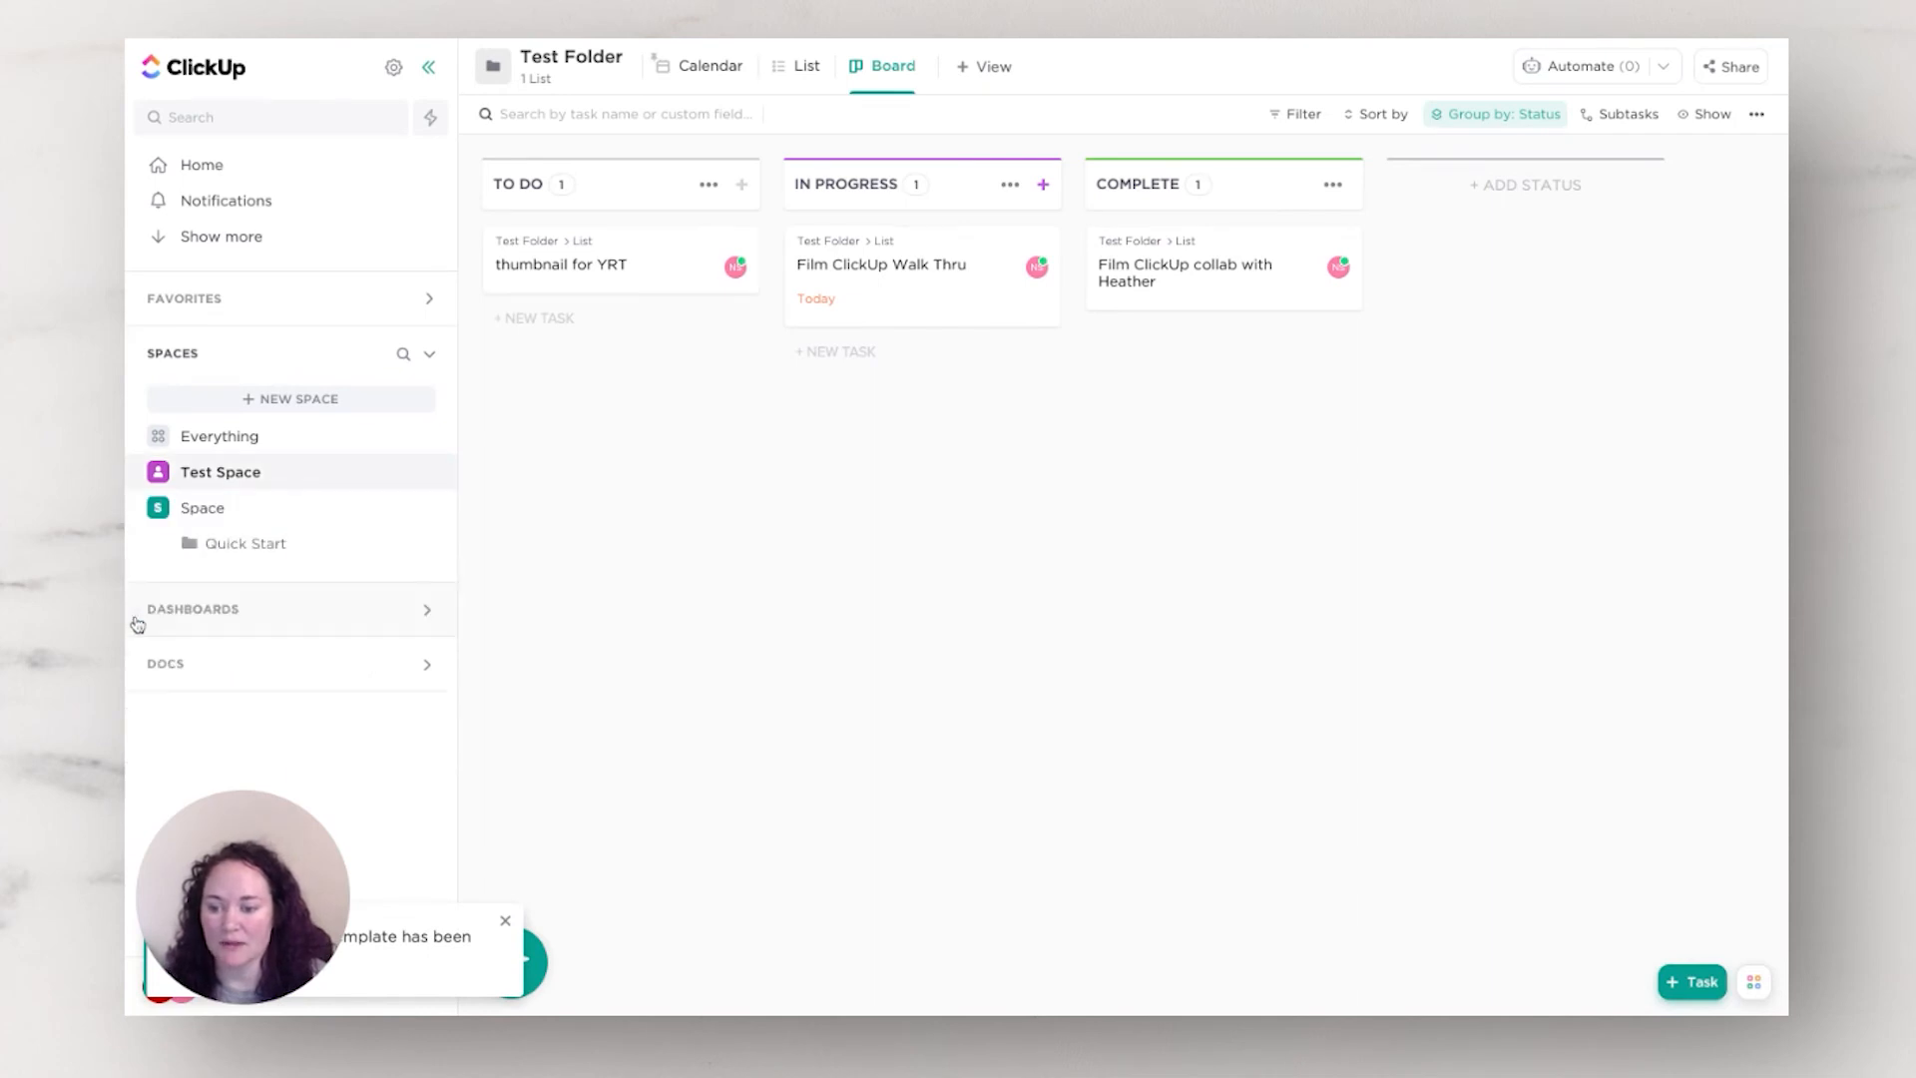
{"action": "left_click", "coordinate": [430, 512]}
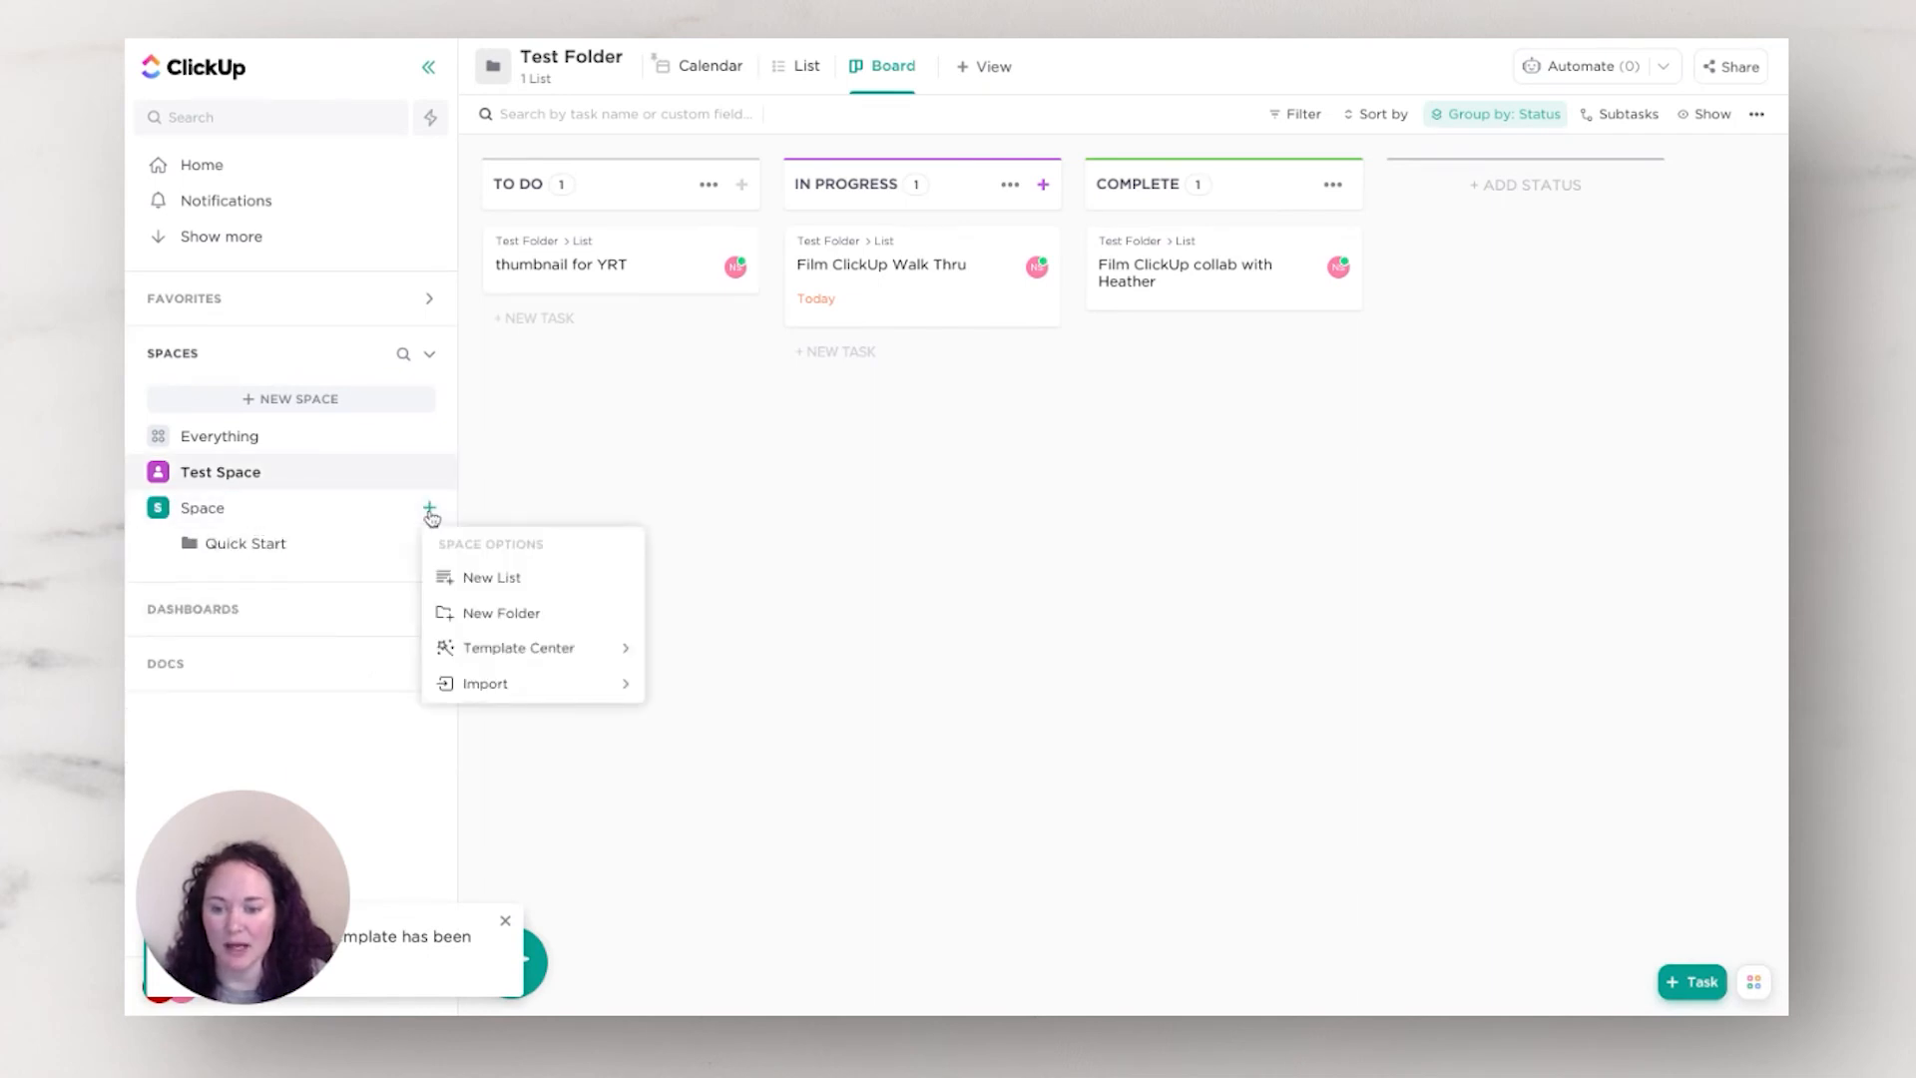
{"action": "left_click", "coordinate": [460, 577]}
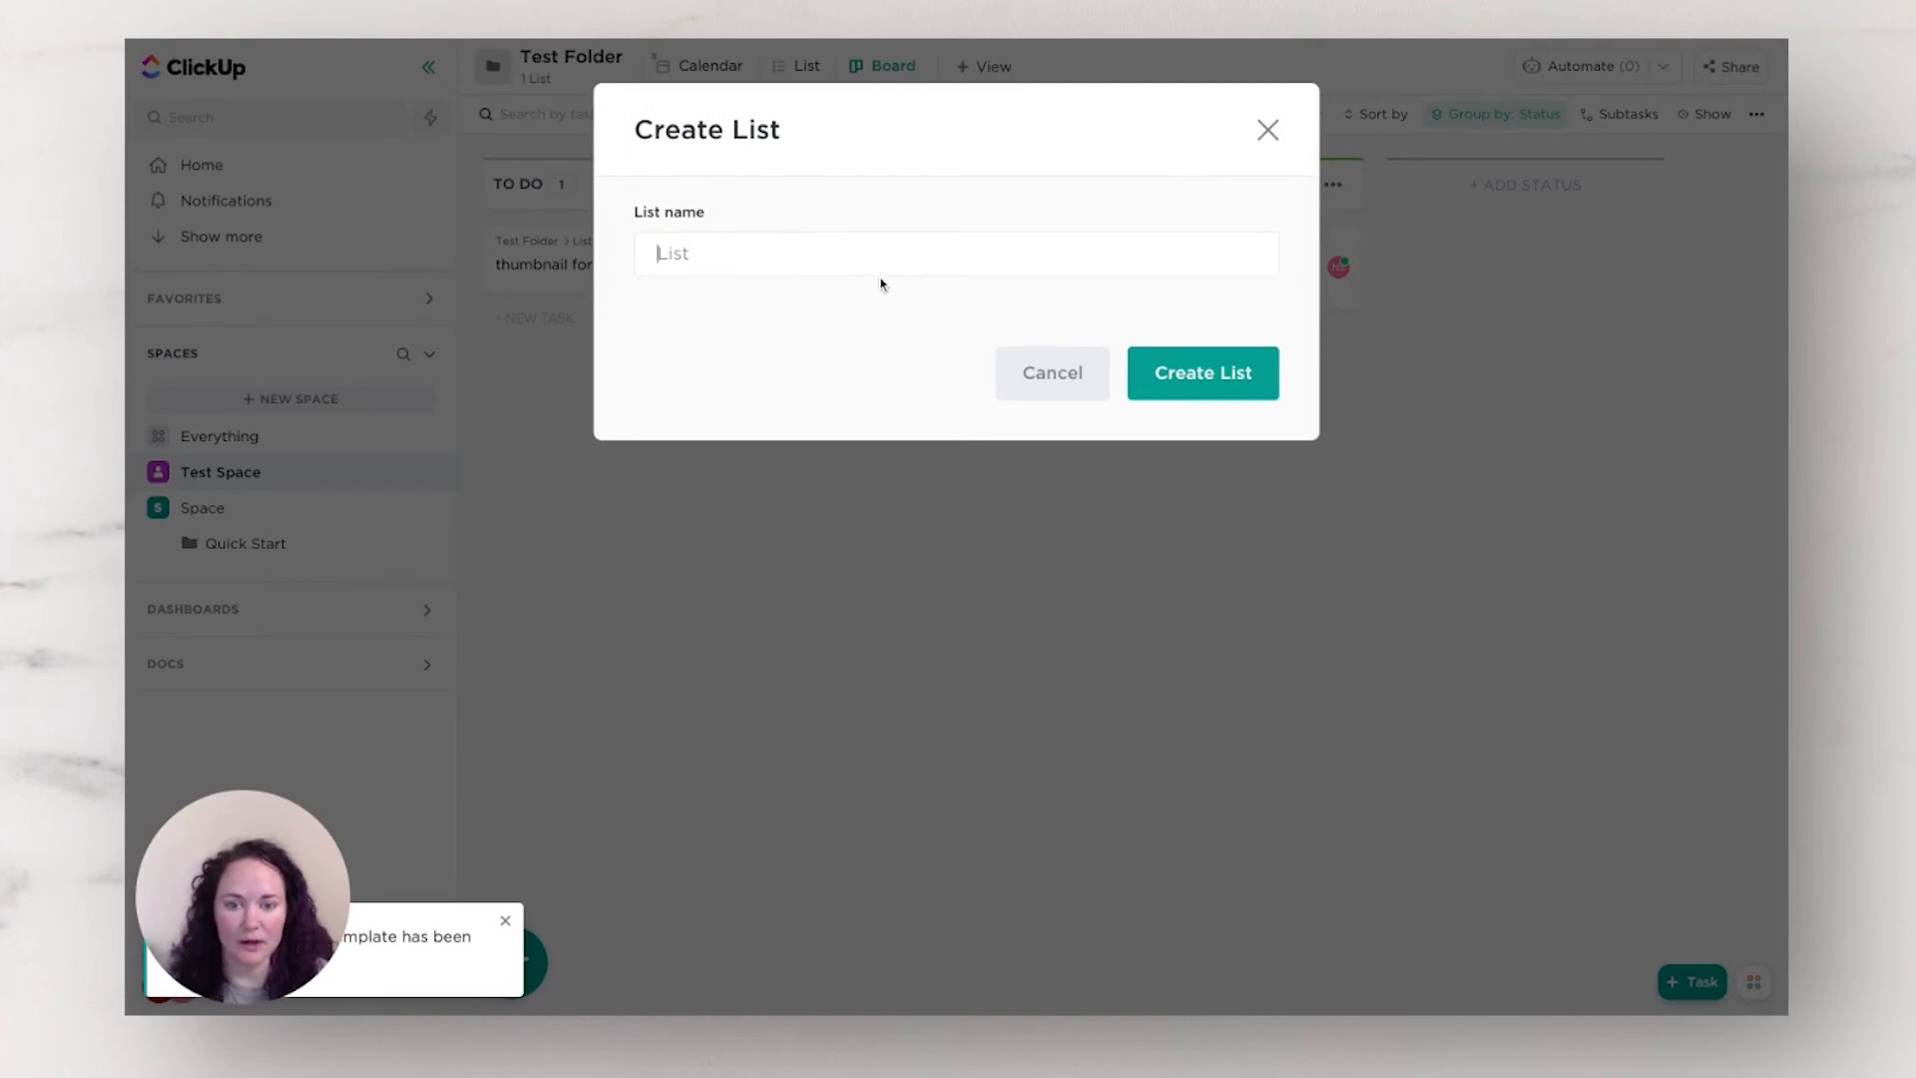
{"action": "type", "text": "Testing Lis"}
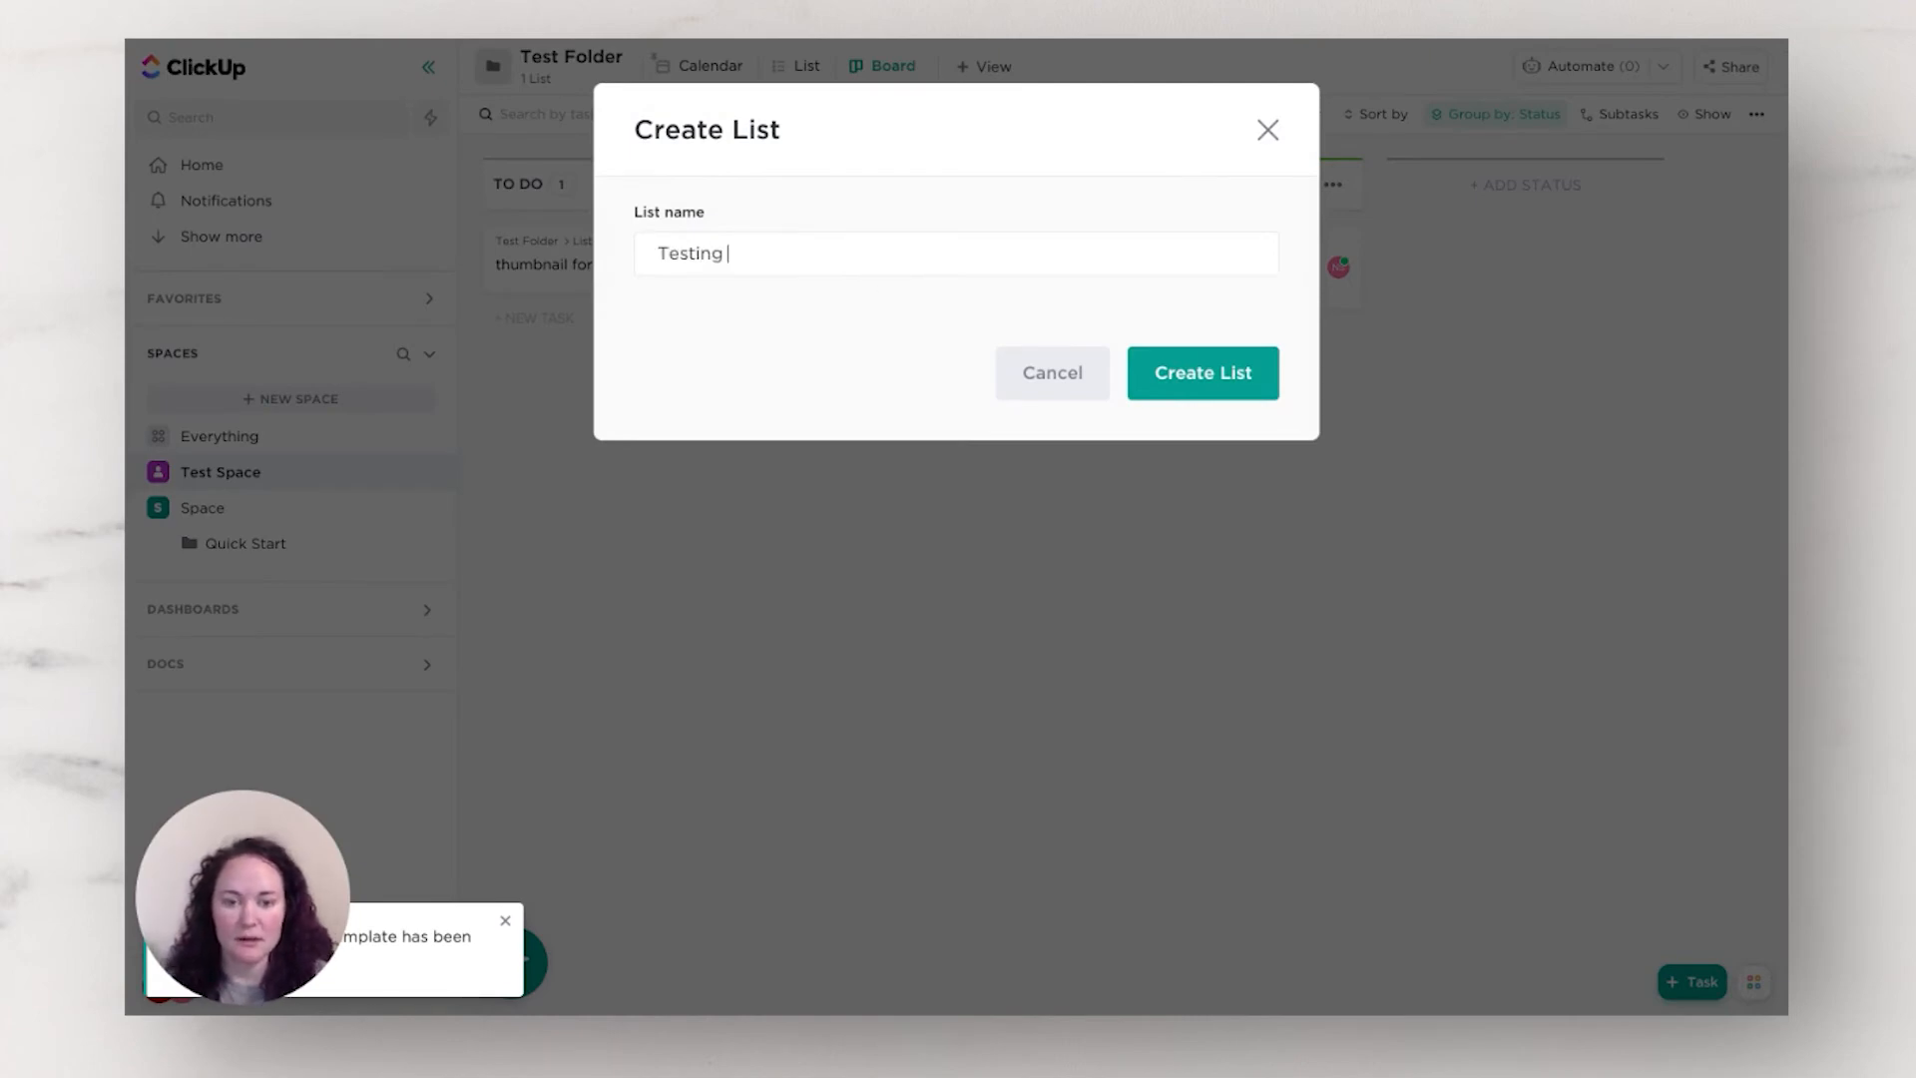
{"action": "type", "text": "t"}
{"action": "key", "text": "Return"}
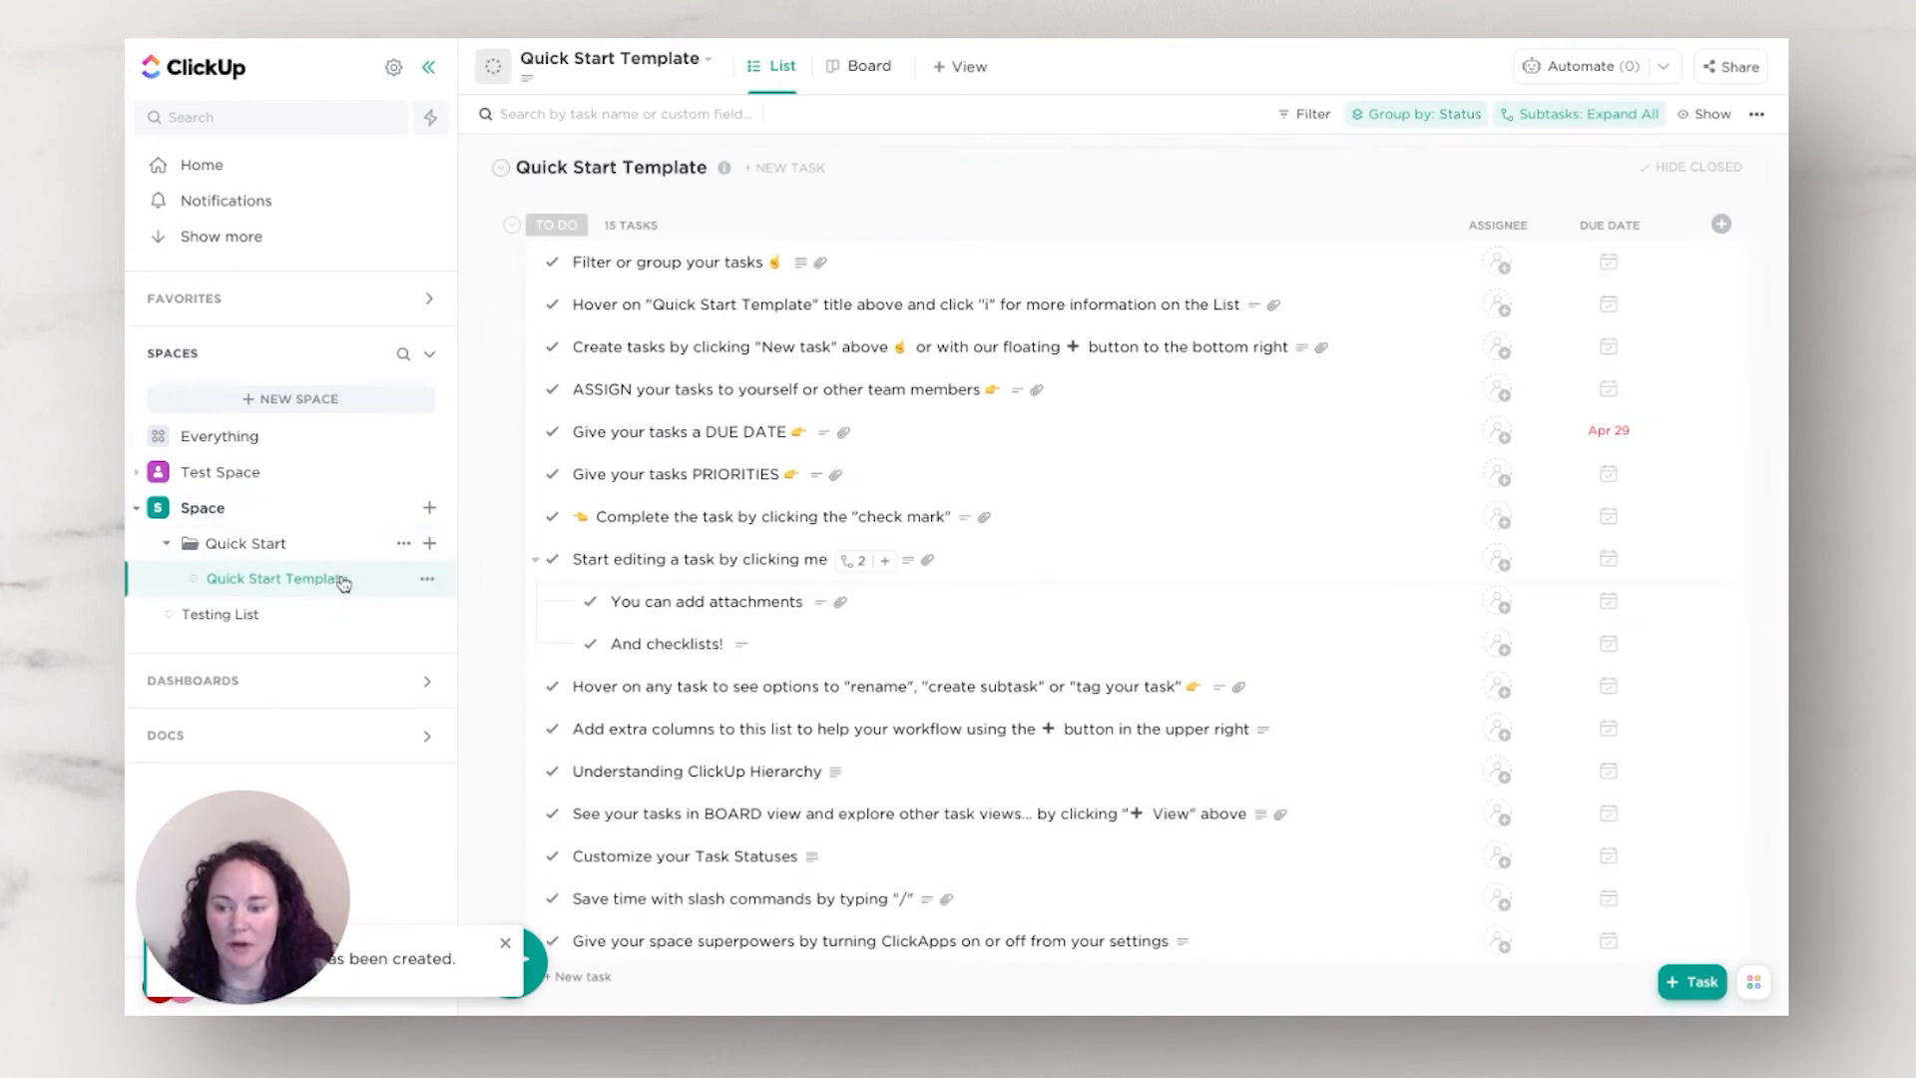
Step: Open Testing List, check which list properties can be inherited from Space, and dismiss the inherit banner without applying it
{"action": "left_click", "coordinate": [240, 614]}
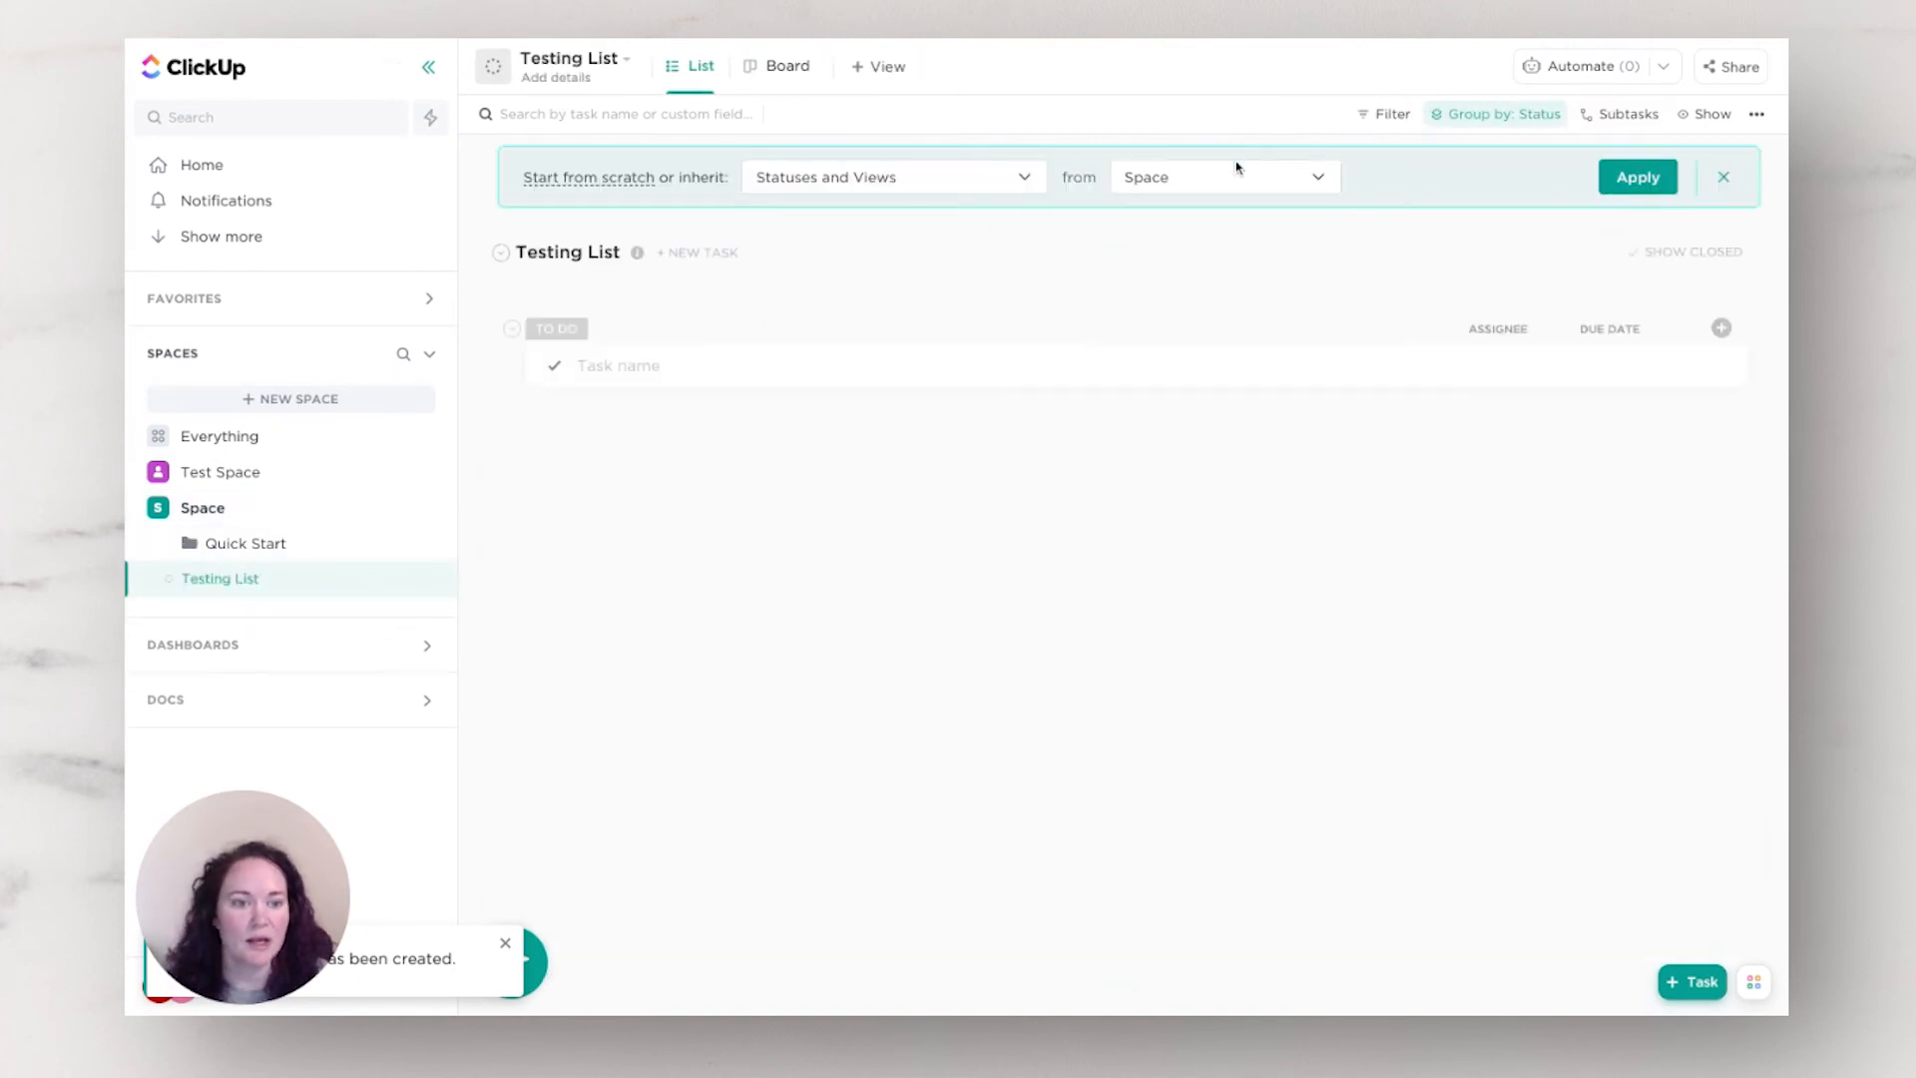
{"action": "left_click", "coordinate": [999, 182]}
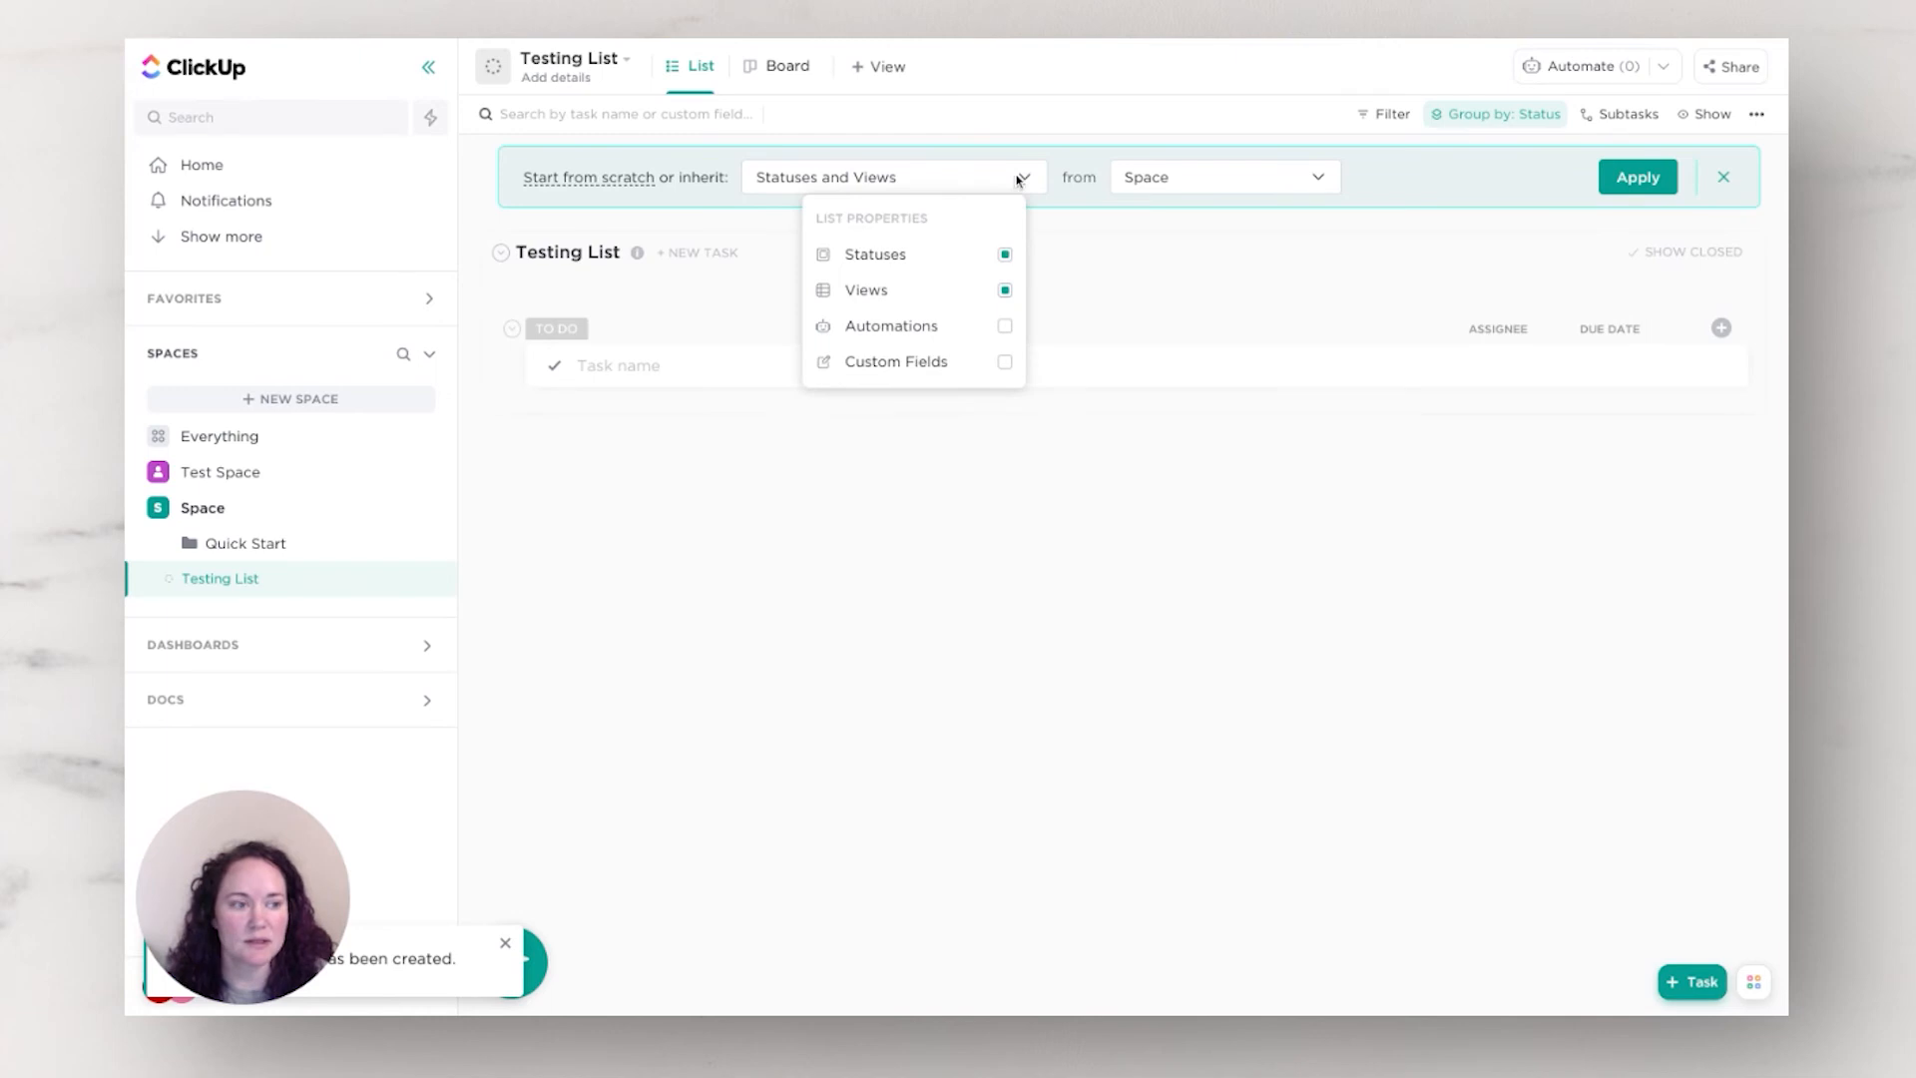
{"action": "left_click", "coordinate": [1721, 181]}
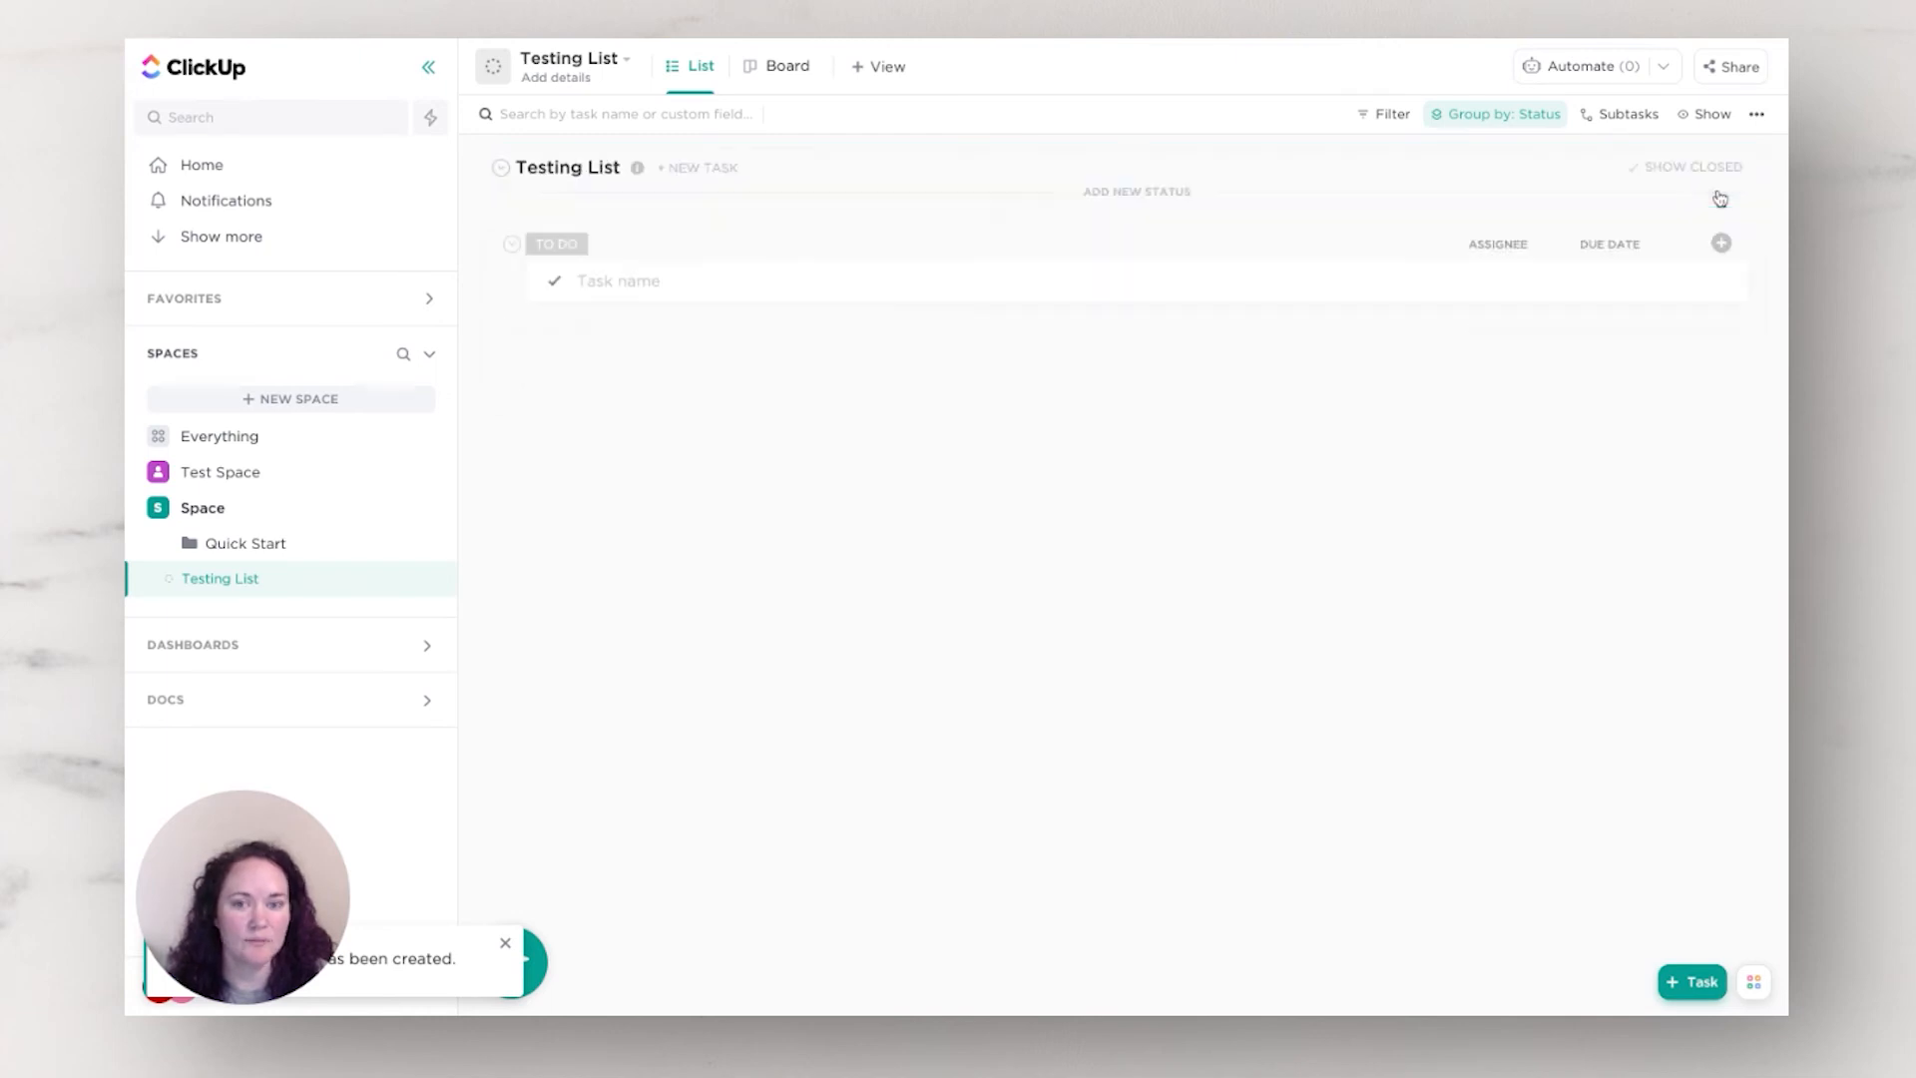
Step: From Testing List, browse the workspace's list templates and use Test Template in Space, importing everything with project dates as is
{"action": "left_click", "coordinate": [427, 583]}
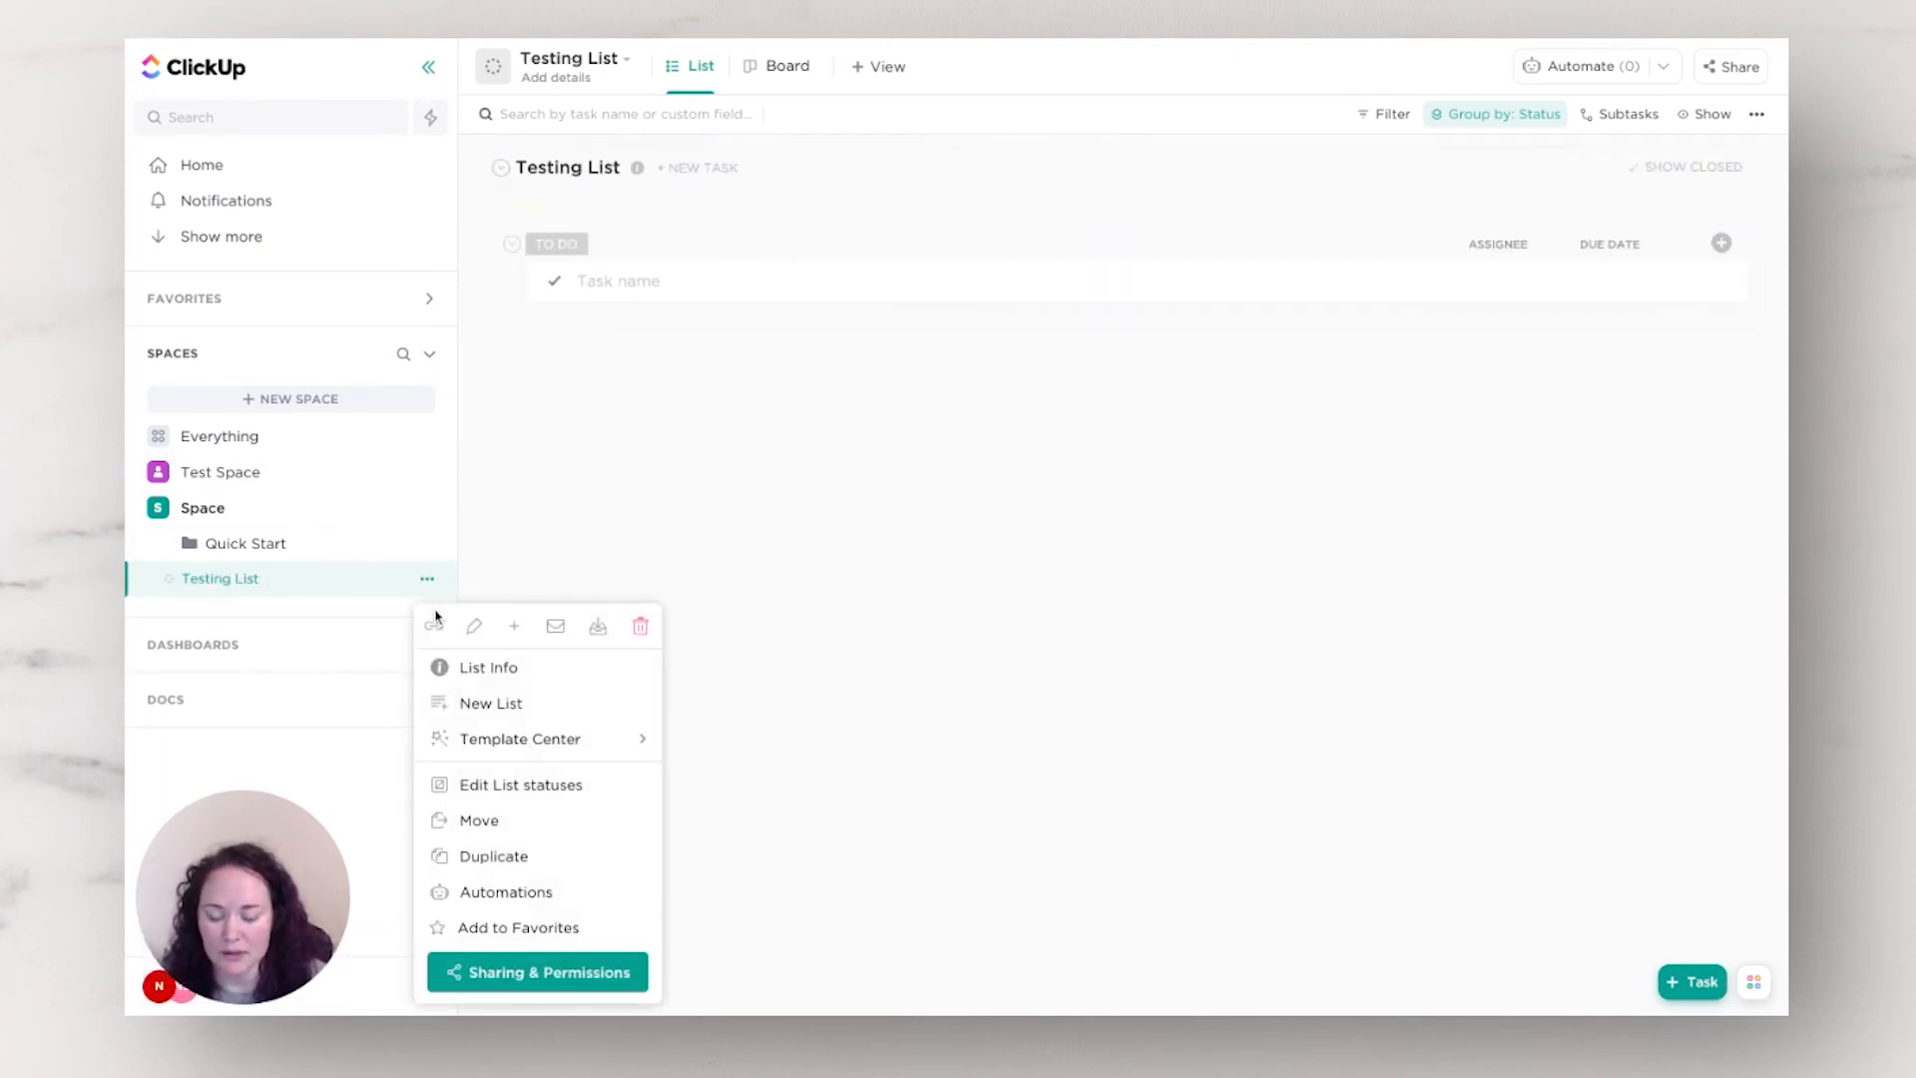
{"action": "mouse_move", "coordinate": [517, 743]}
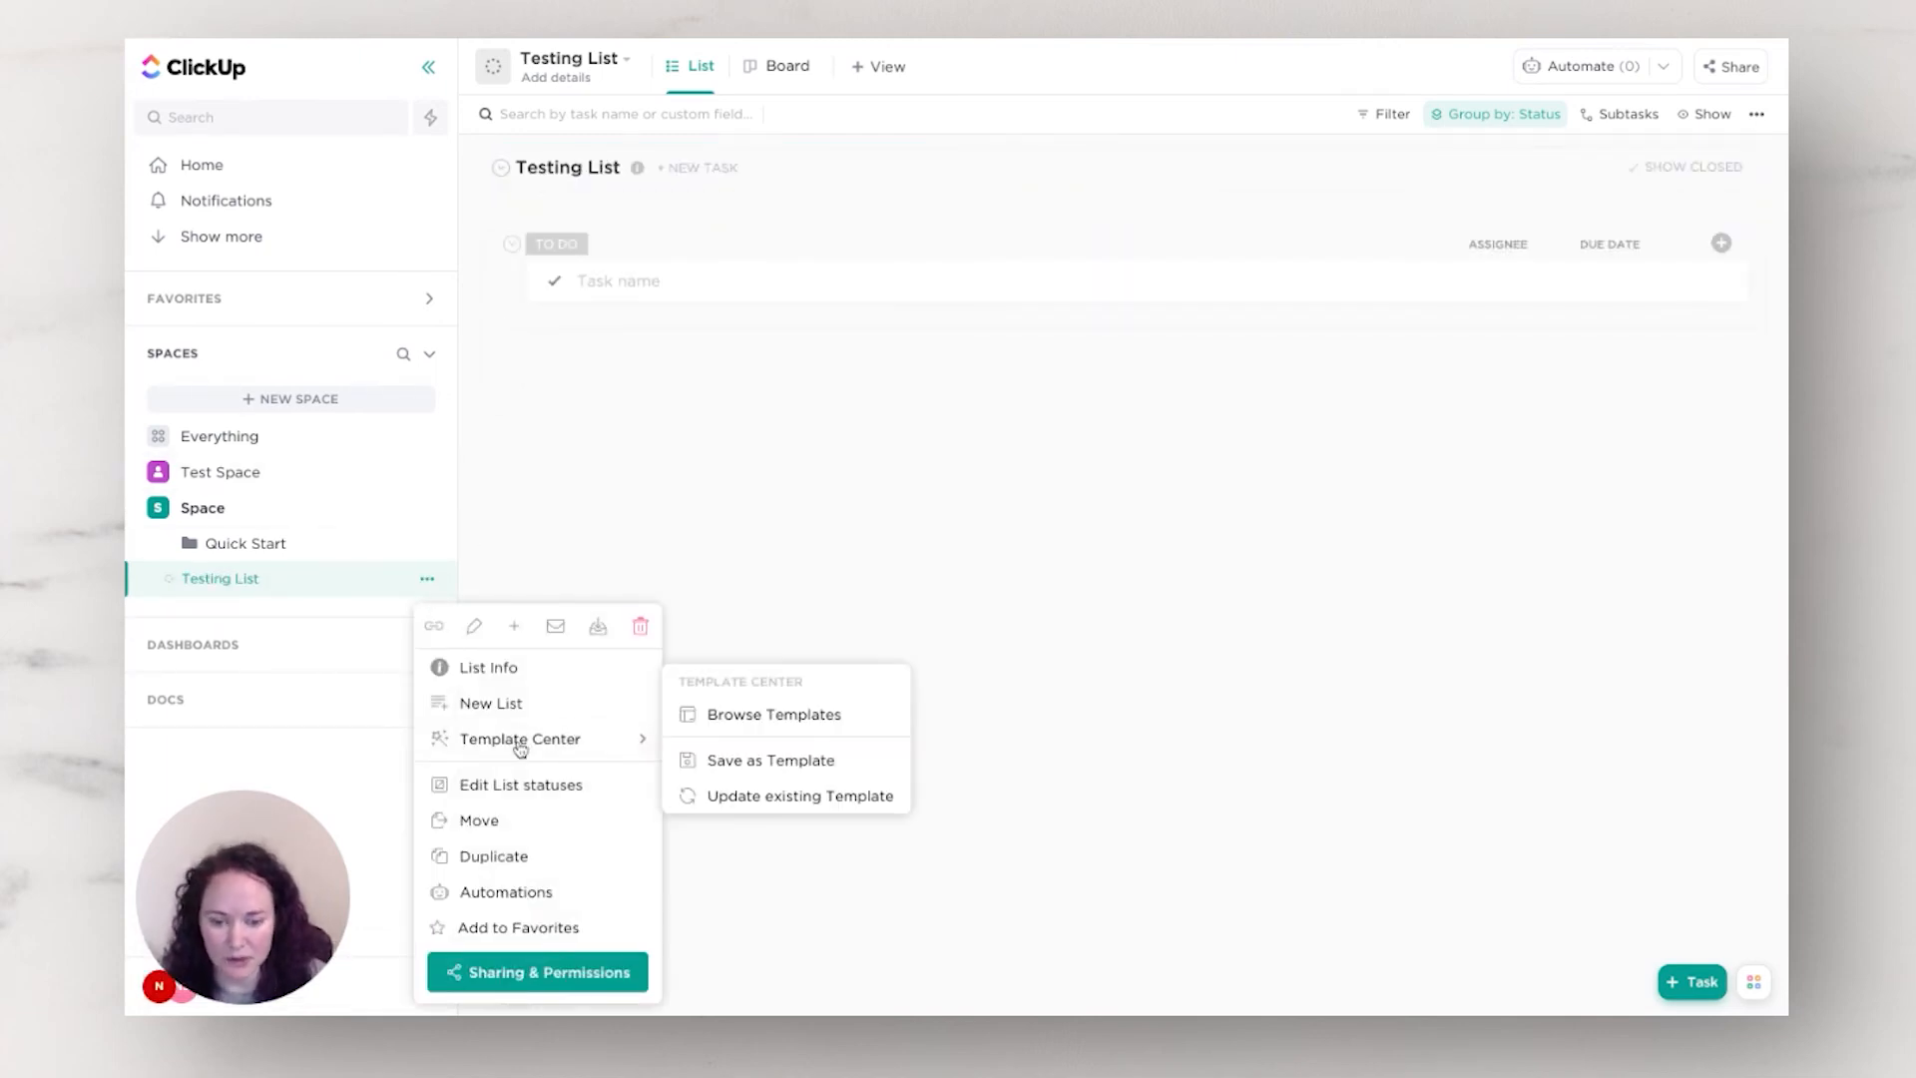
{"action": "left_click", "coordinate": [760, 716]}
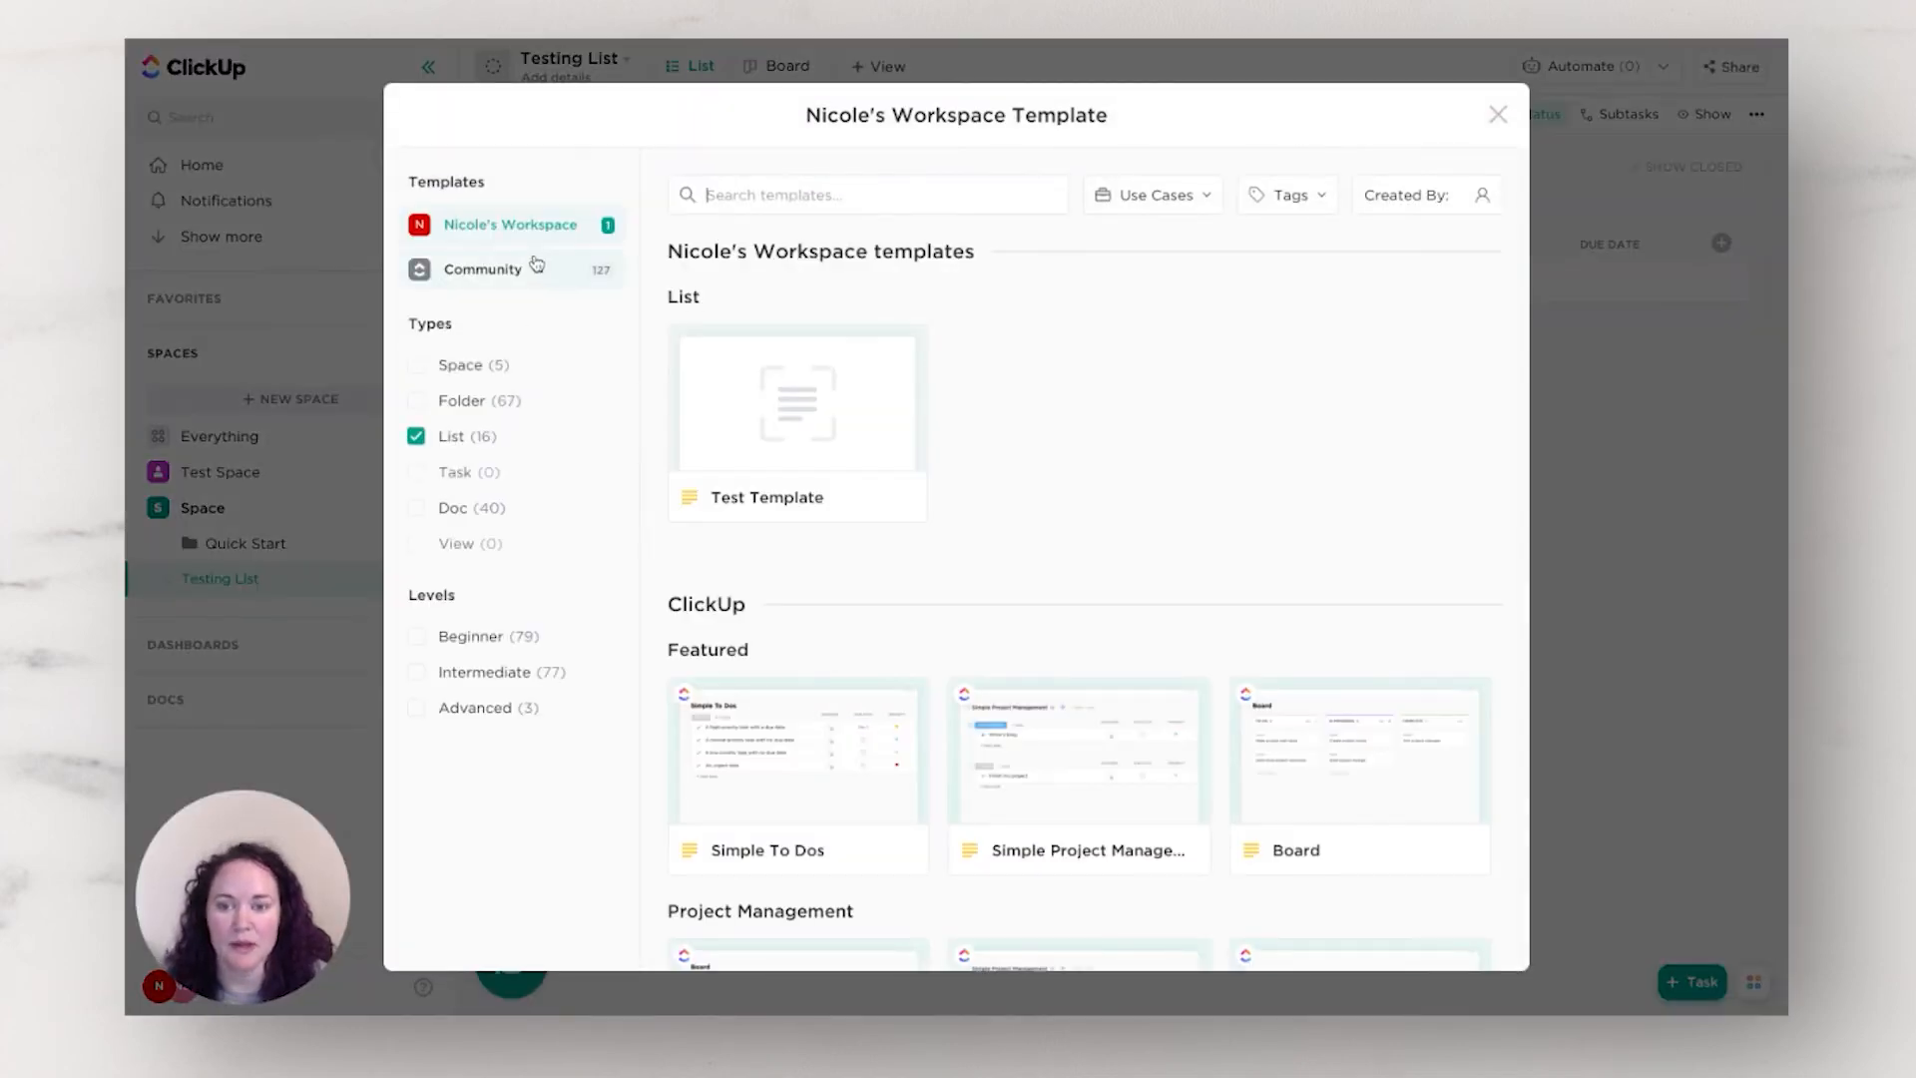
{"action": "left_click", "coordinate": [818, 451]}
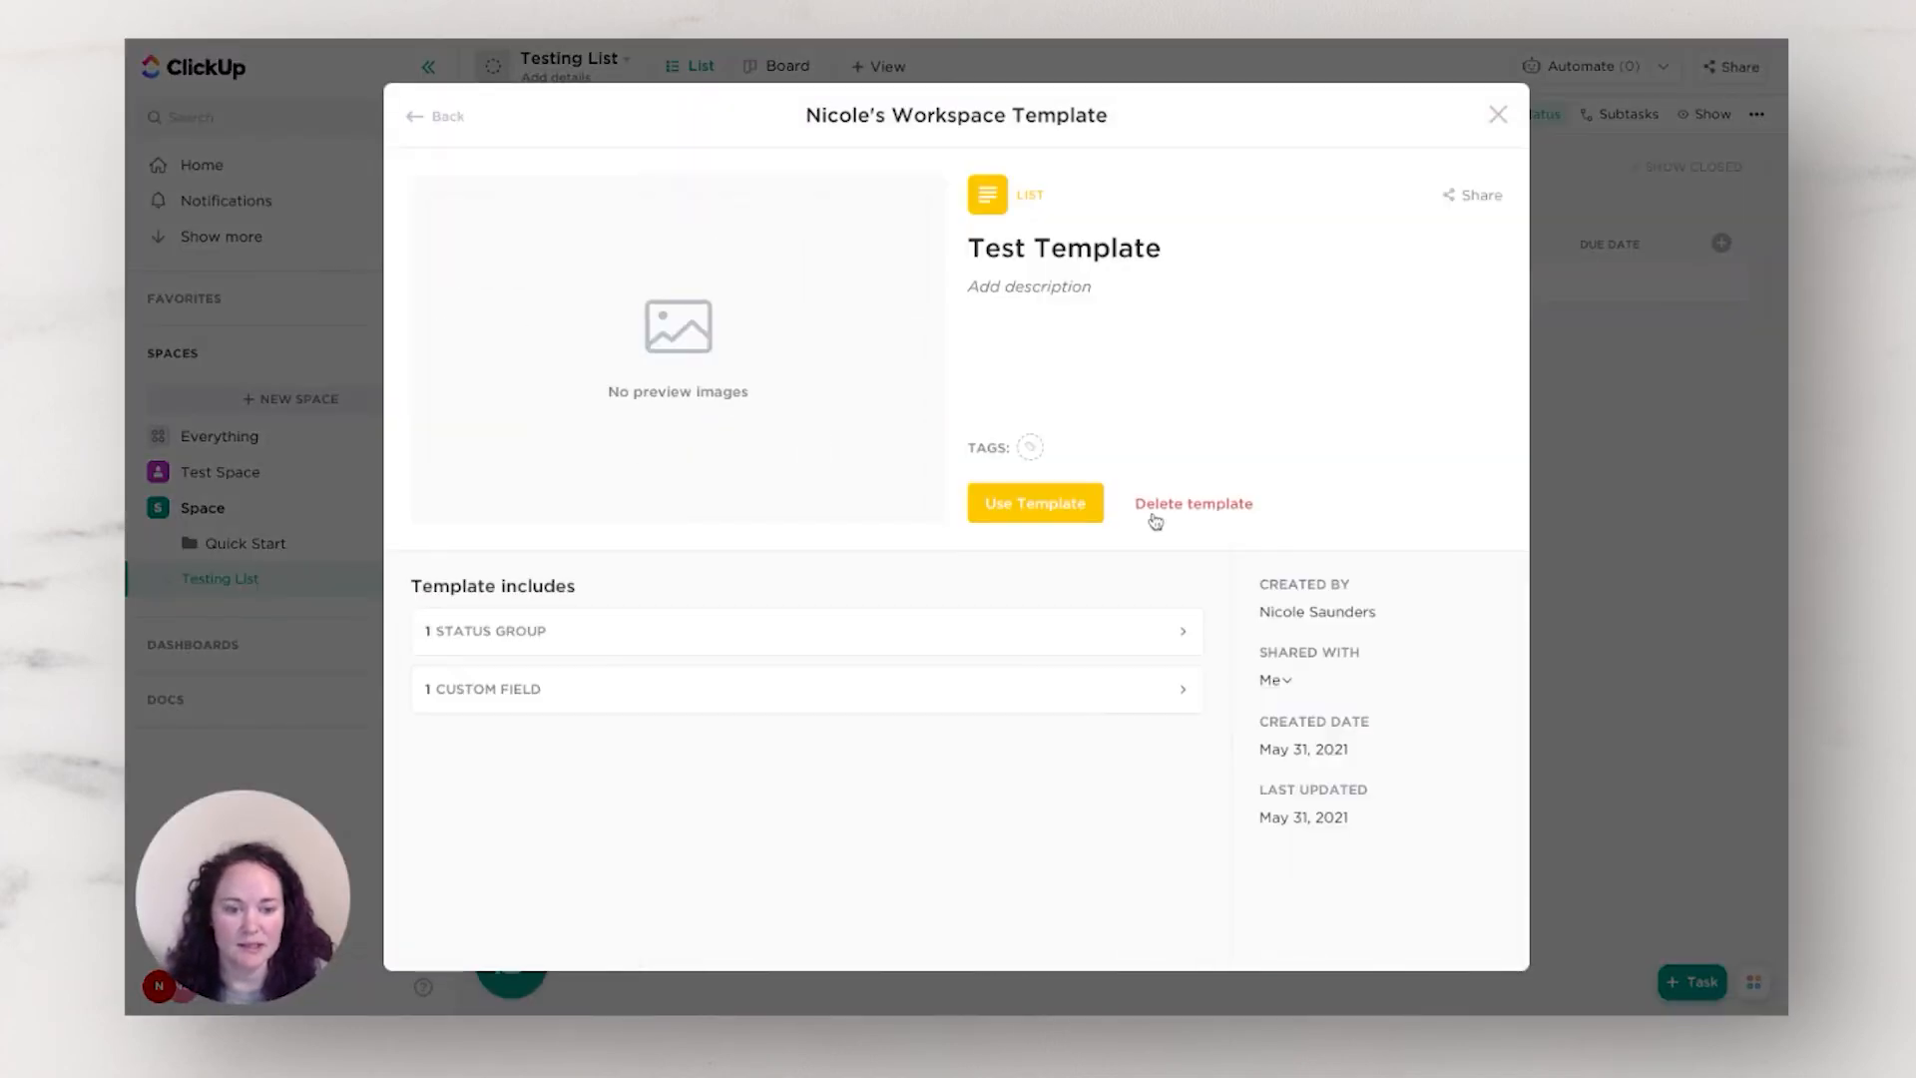
{"action": "left_click", "coordinate": [1076, 504]}
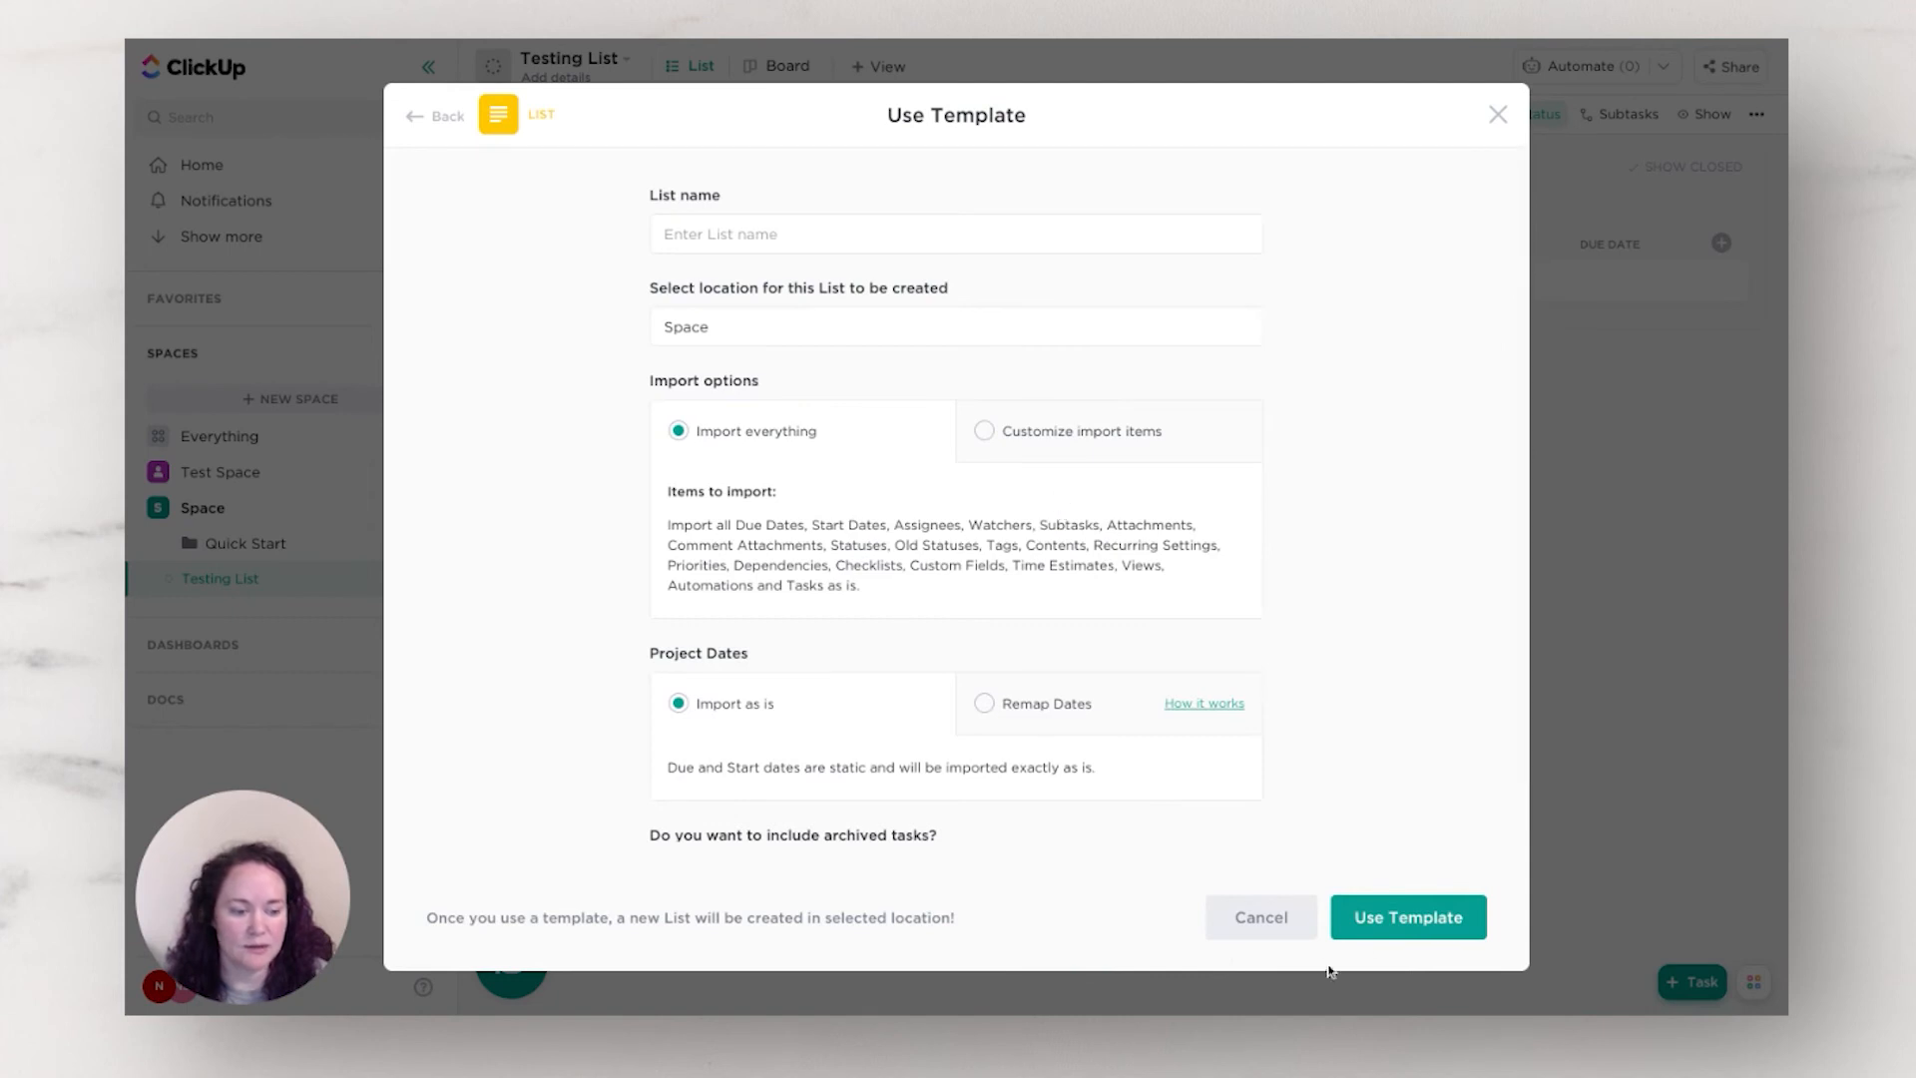
{"action": "left_click", "coordinate": [1440, 908]}
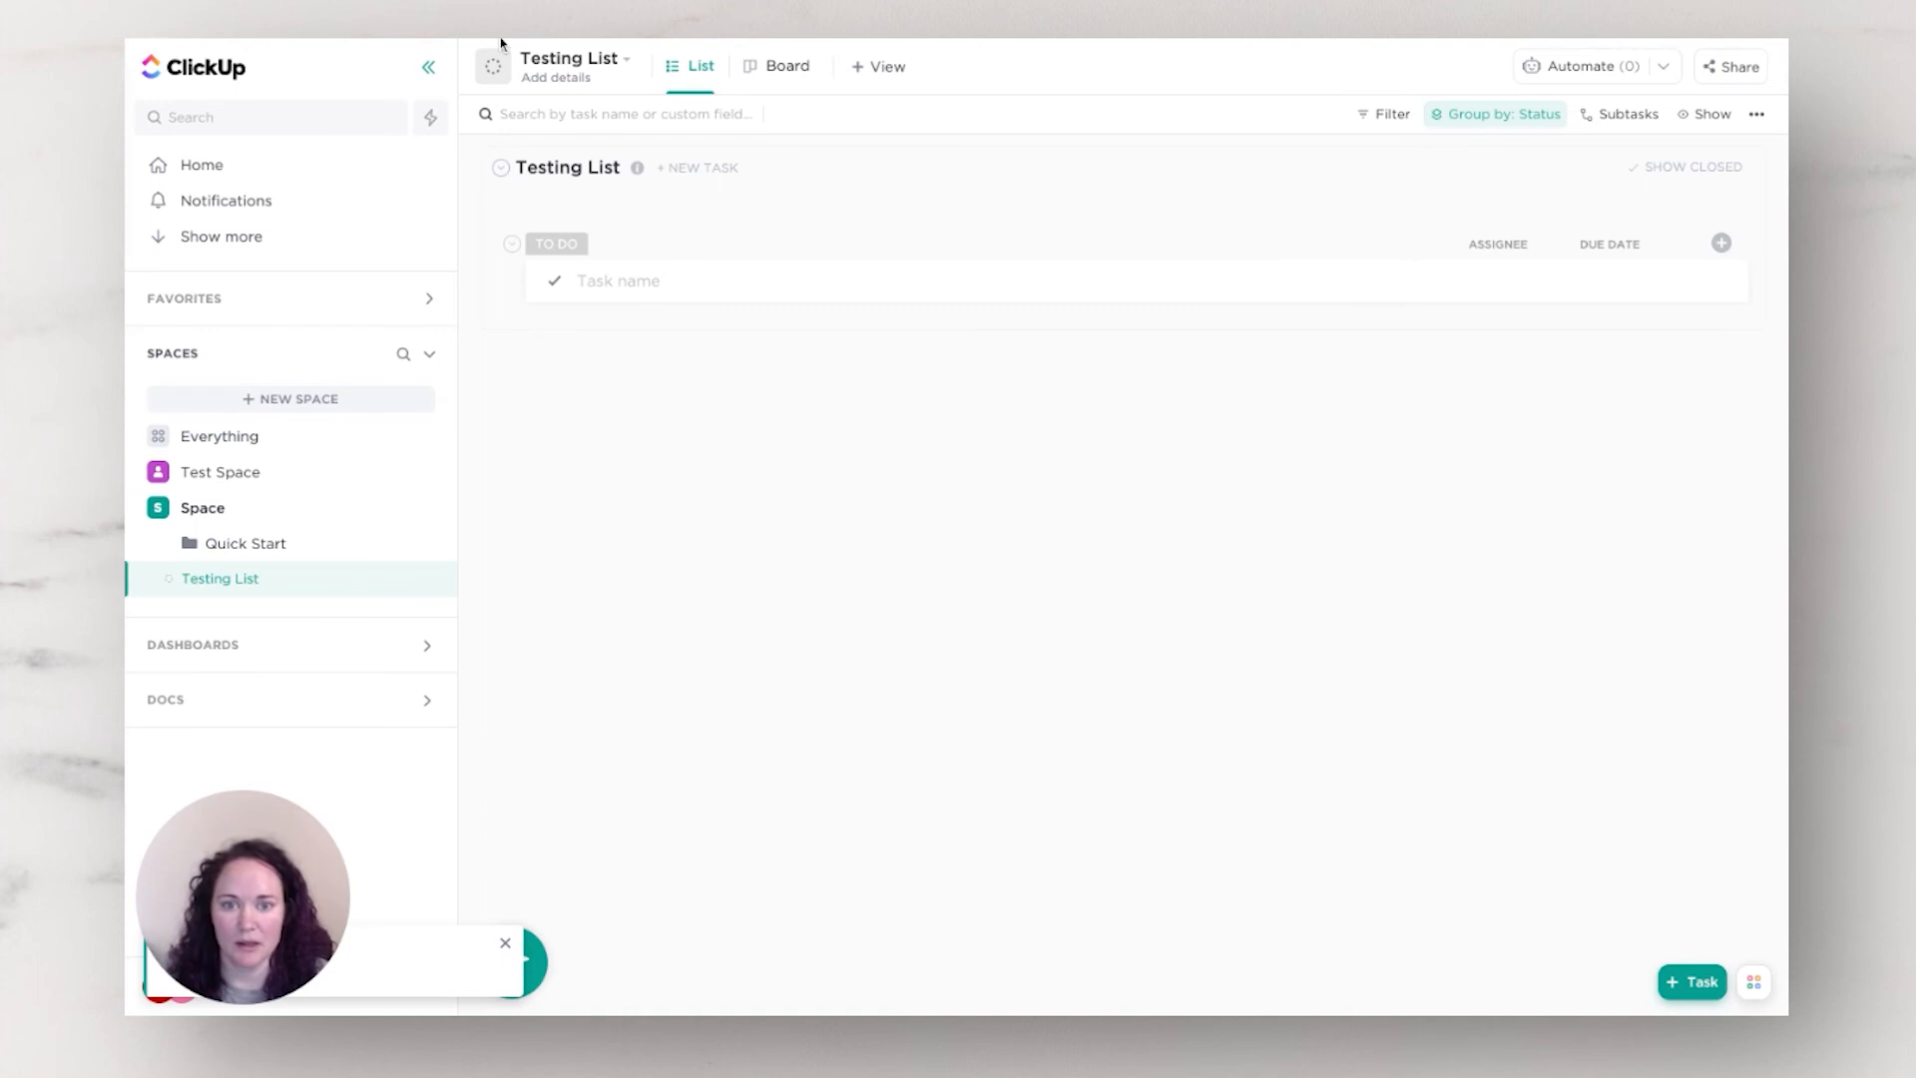
Step: Compare the List and Board views of the new Test Template list to check the imported tasks and statuses
{"action": "left_click", "coordinate": [783, 67]}
{"action": "left_click", "coordinate": [696, 80]}
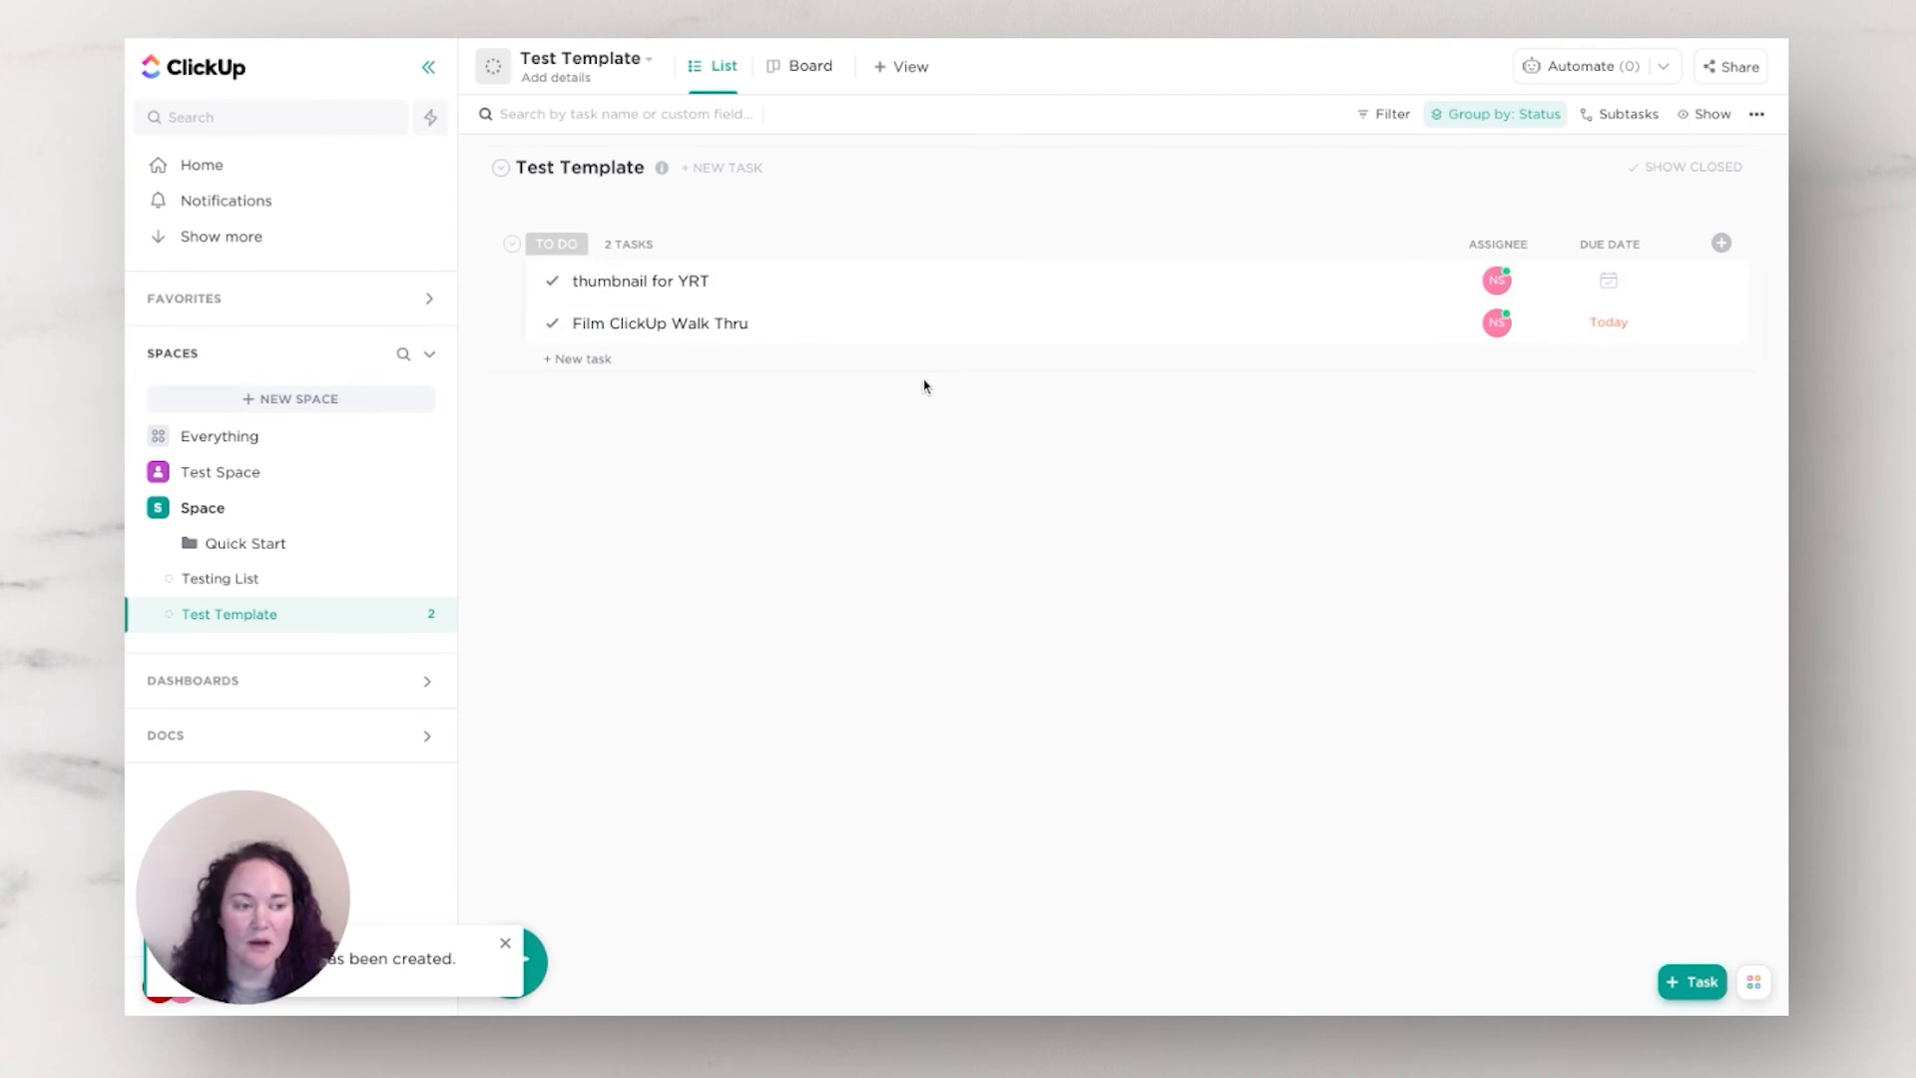
{"action": "left_click", "coordinate": [804, 66]}
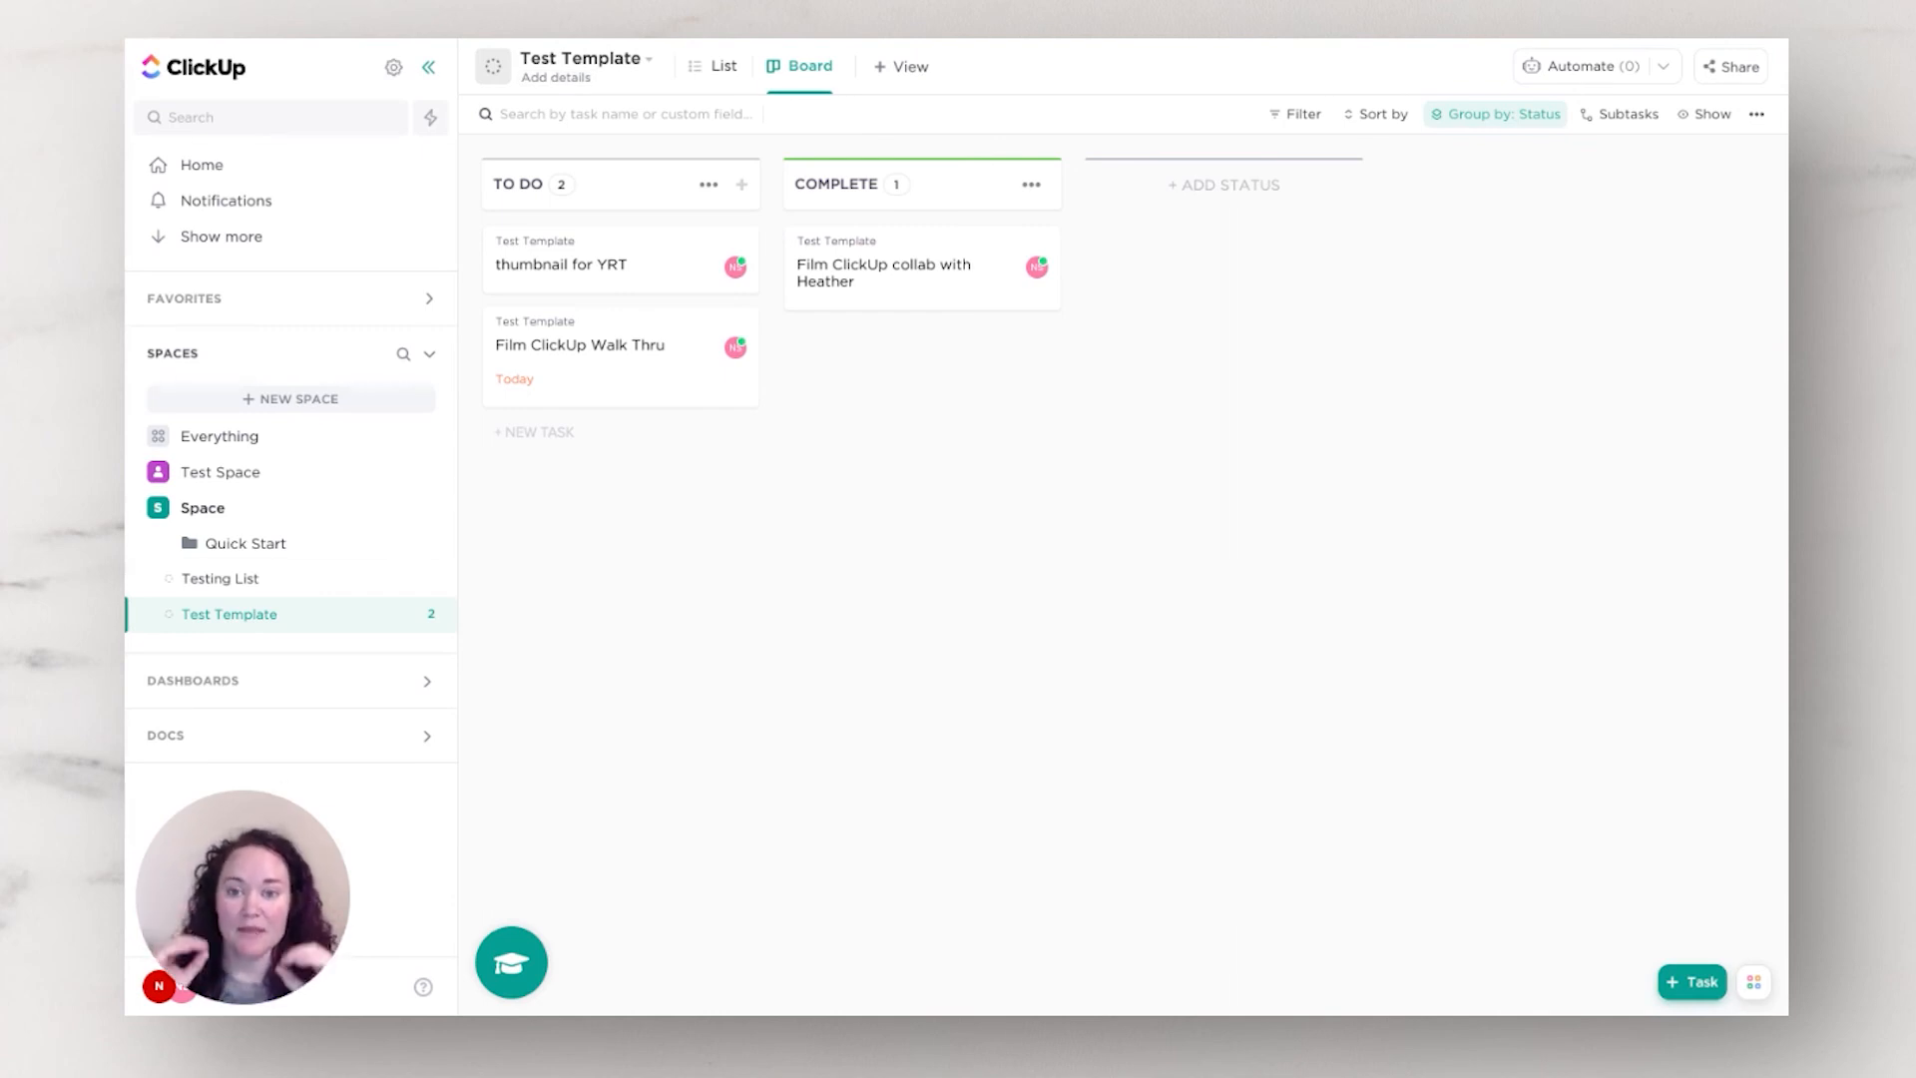
{"action": "left_click", "coordinate": [712, 62]}
{"action": "left_click", "coordinate": [803, 68]}
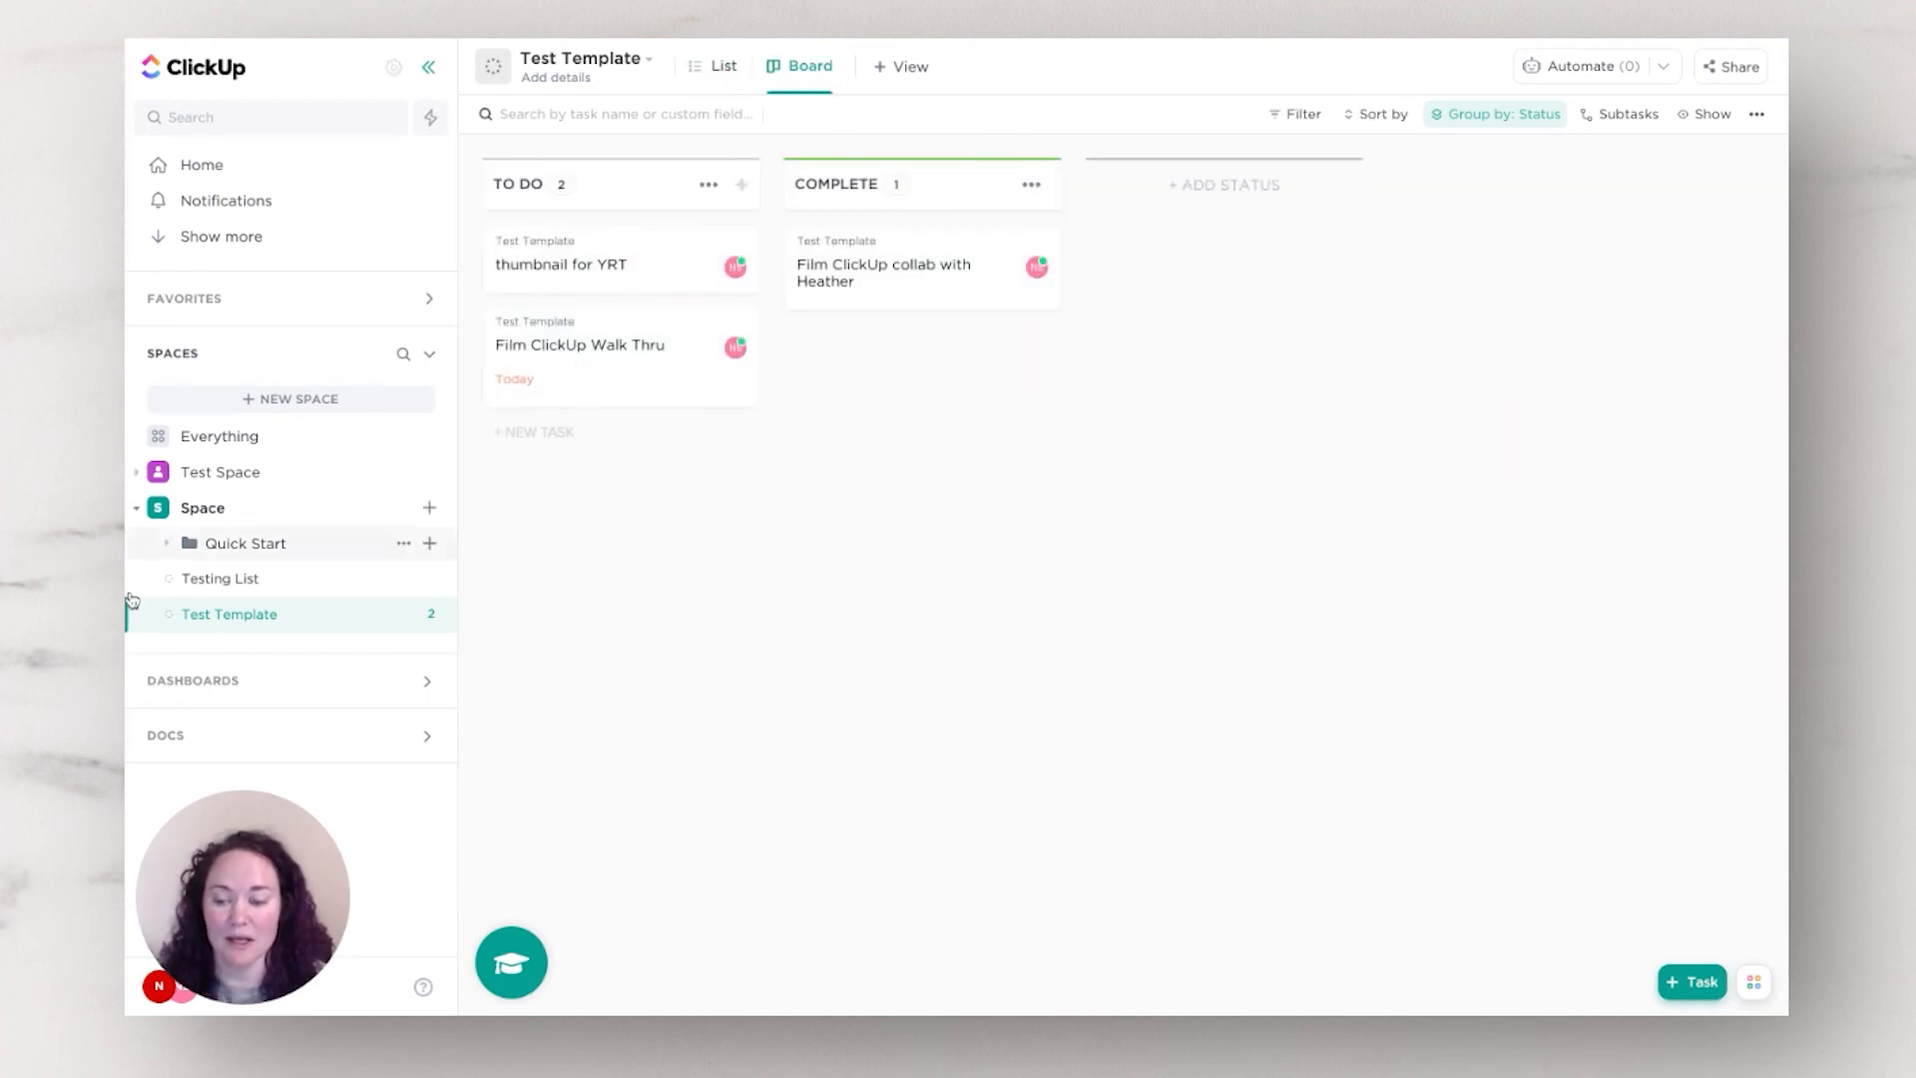
Step: Review Test Space and its standalone list, and open Test Folder in the Calendar view
{"action": "left_click", "coordinate": [233, 474]}
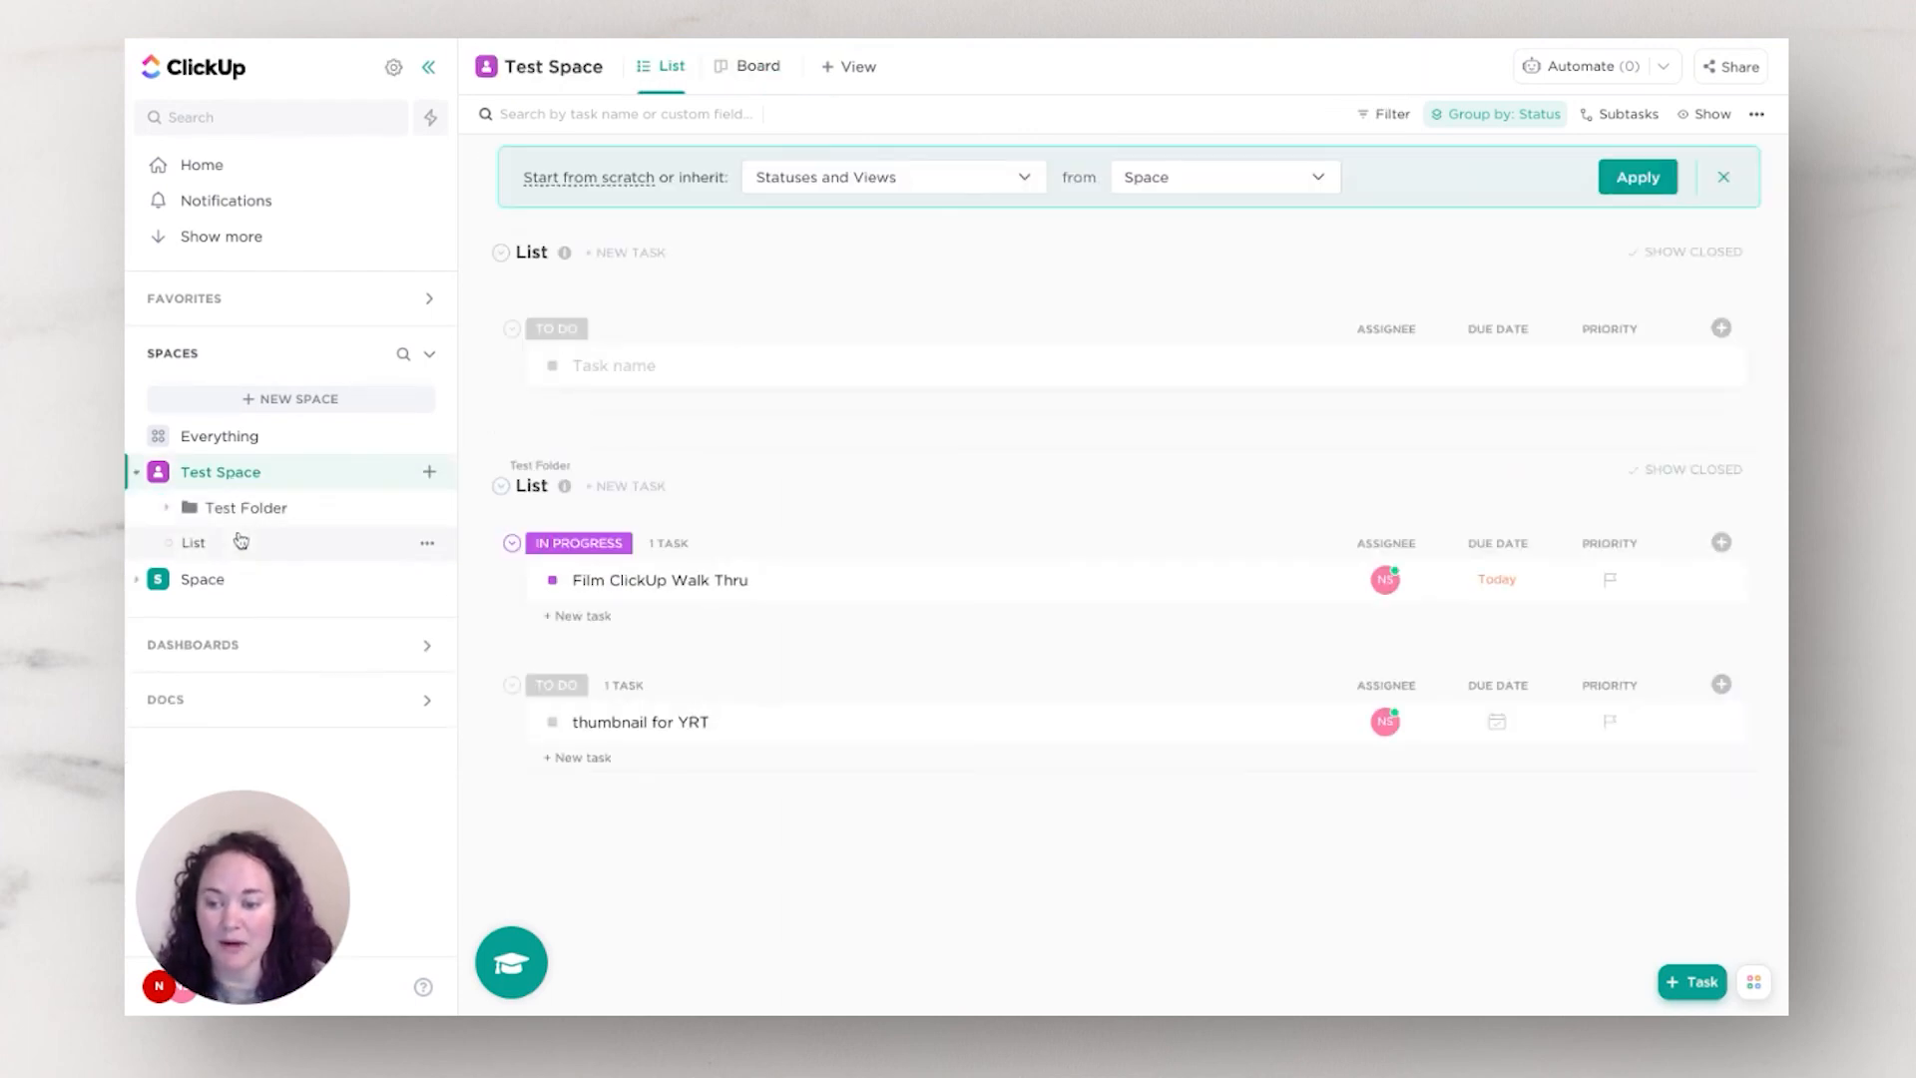
{"action": "left_click", "coordinate": [239, 540]}
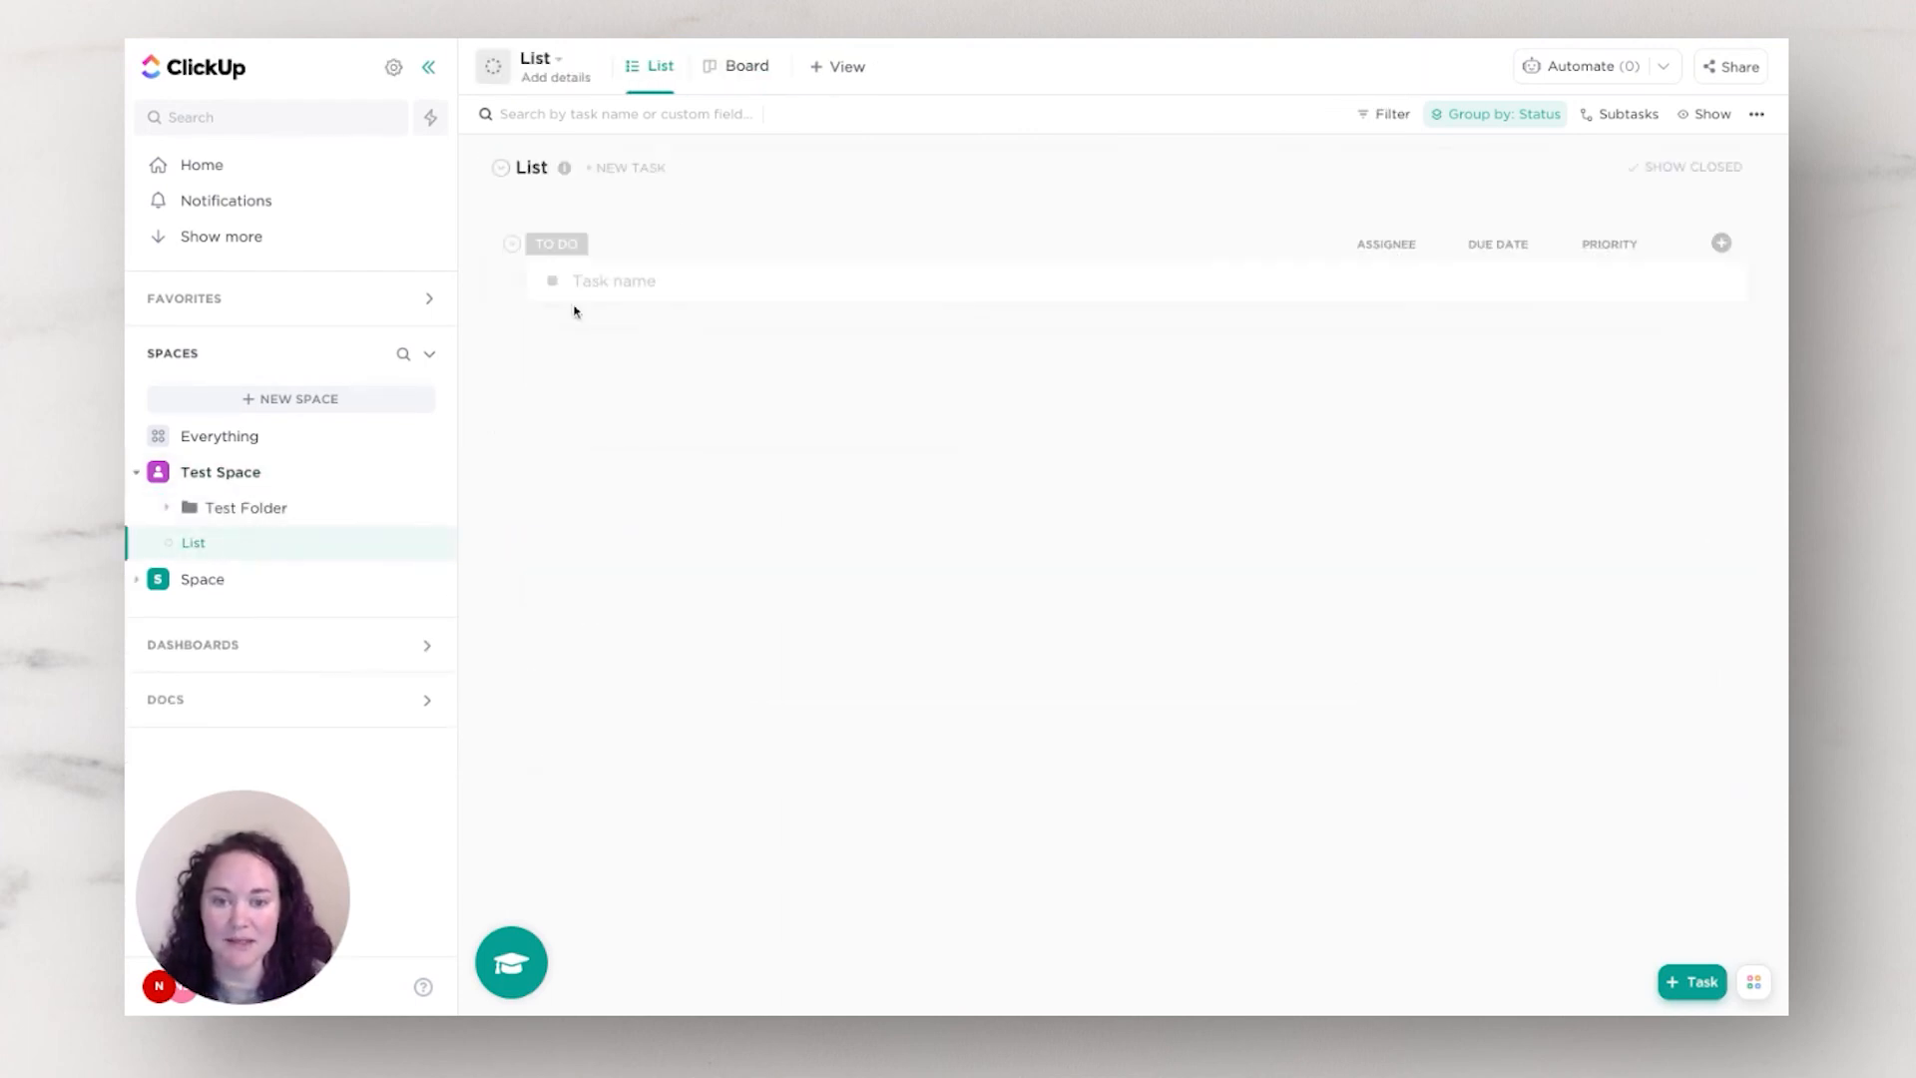
{"action": "left_click", "coordinate": [278, 516]}
{"action": "left_click", "coordinate": [662, 75]}
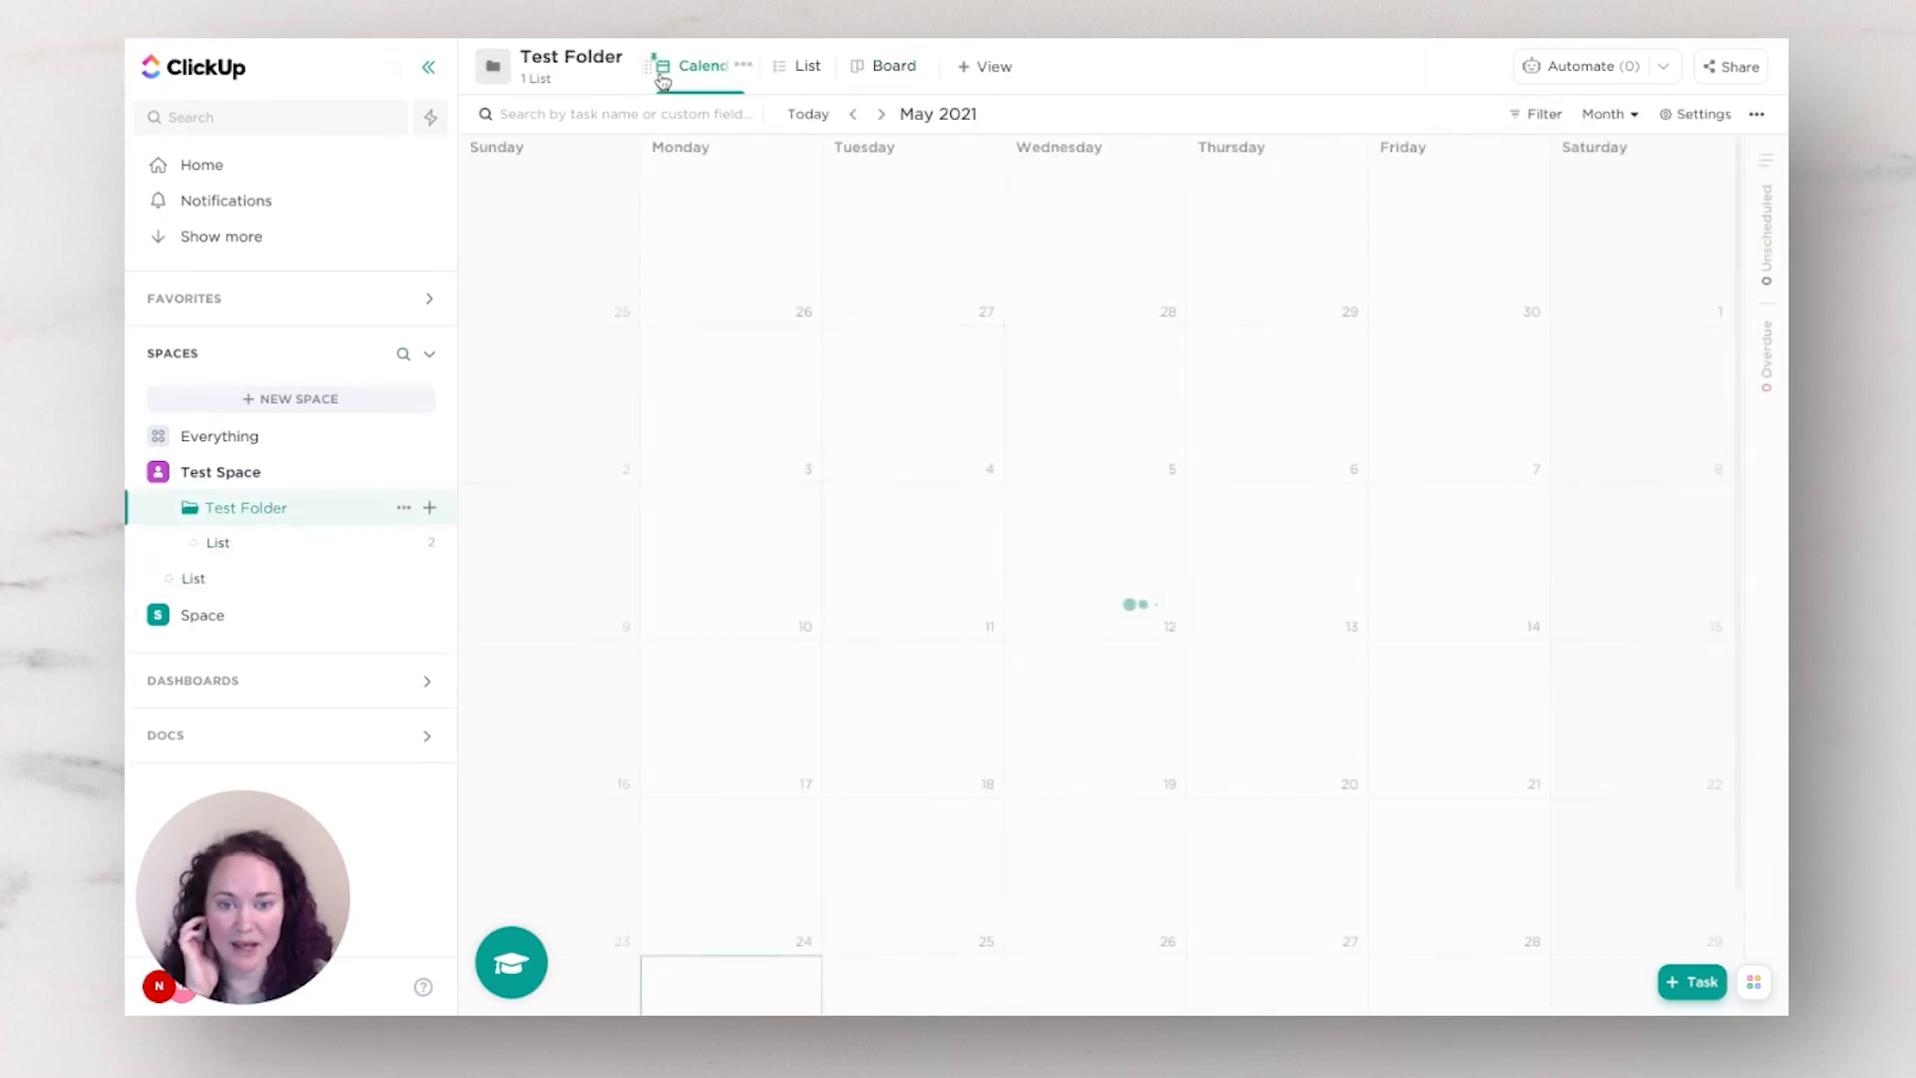